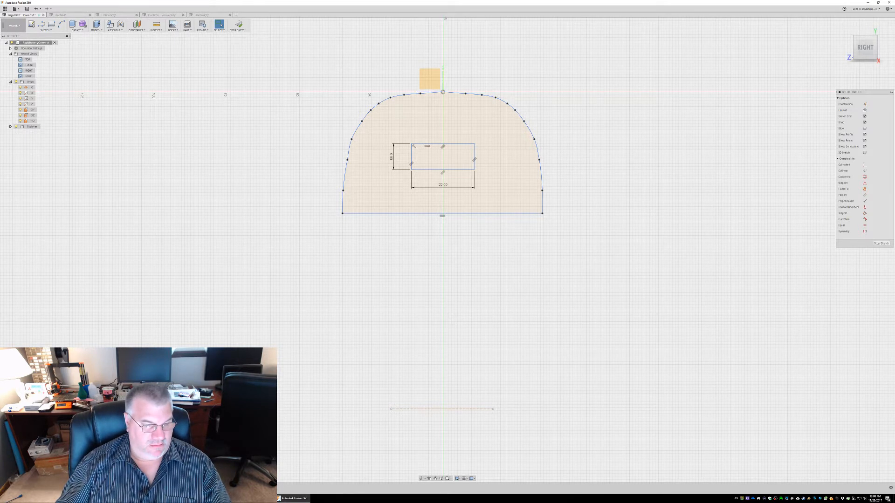
Switch to OBS, review the stream, output, recording and audio track settings without changing them, and return to Fusion 360
left_click(256, 499)
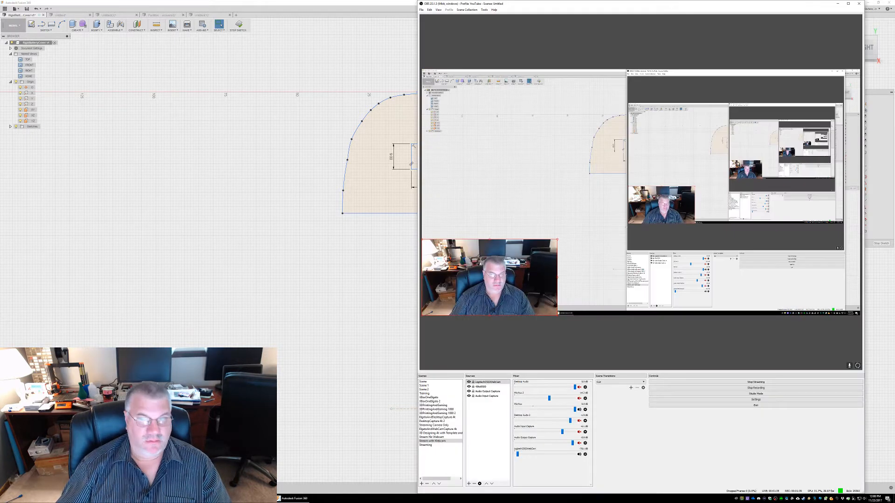
left_click(727, 399)
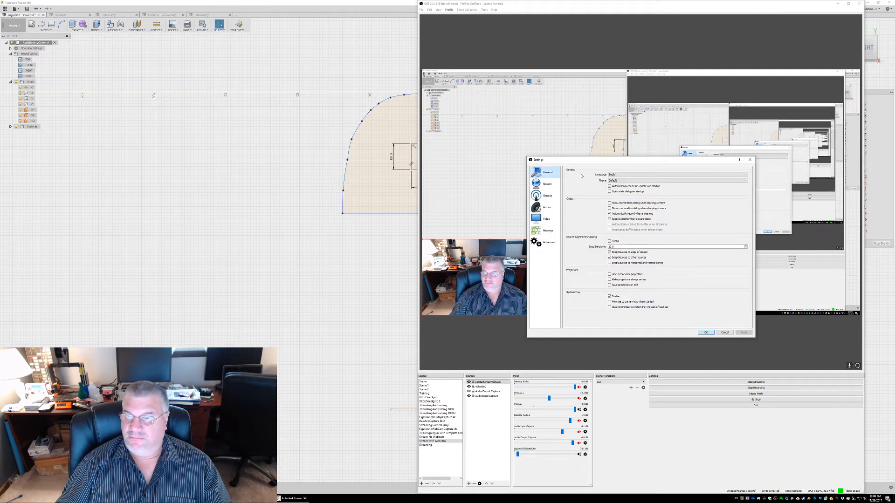
left_click(546, 184)
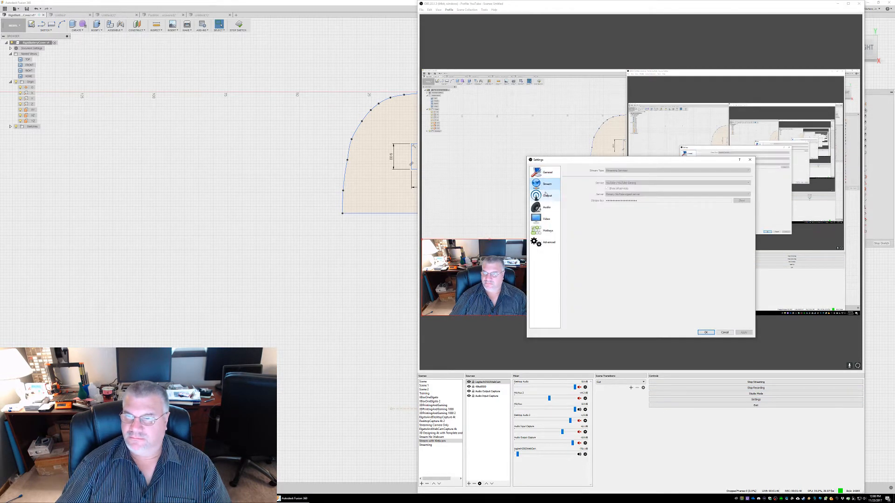
left_click(547, 198)
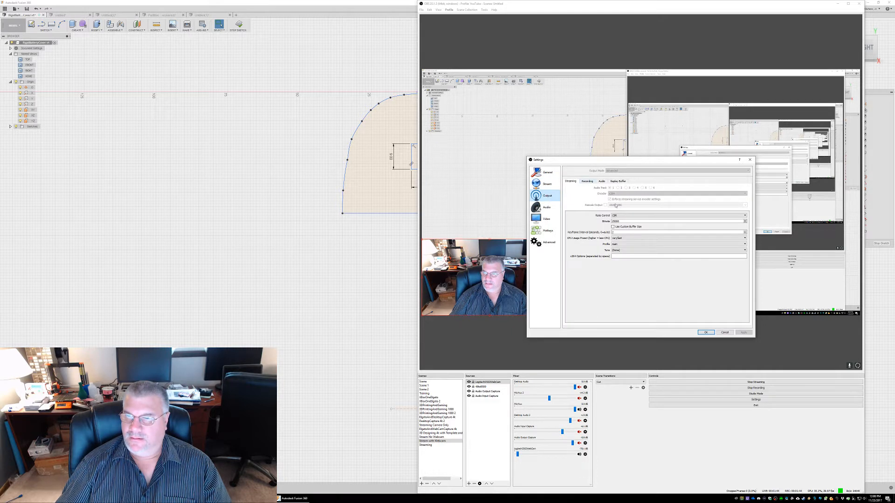
left_click(587, 181)
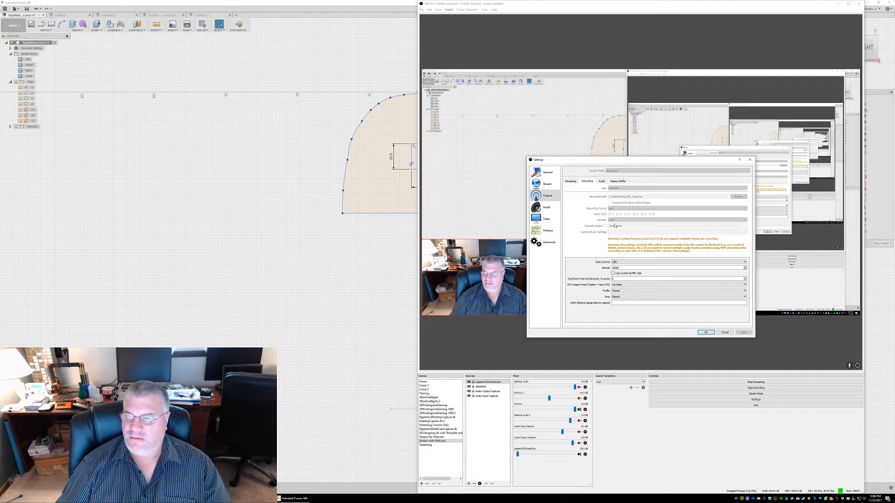
left_click(603, 181)
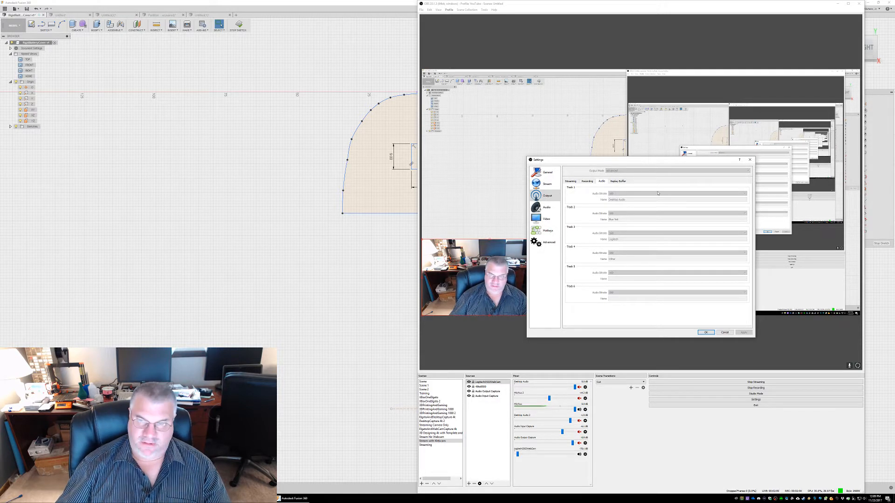
left_click(725, 331)
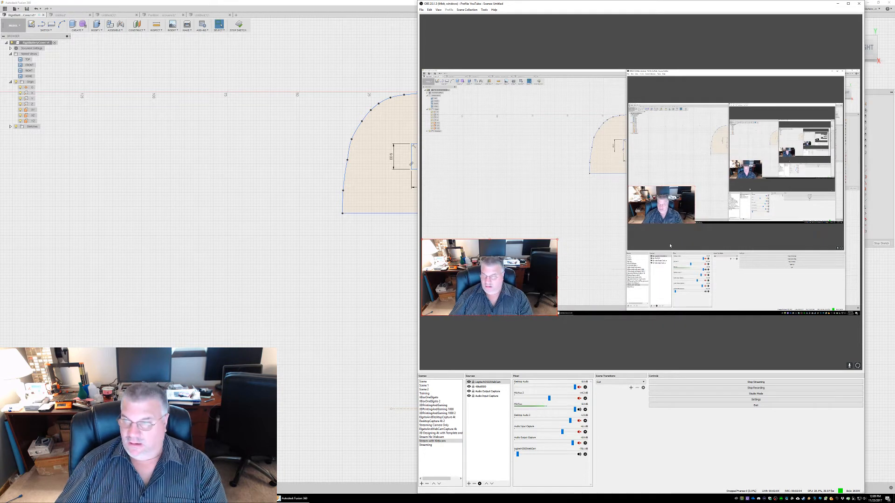
left_click(357, 65)
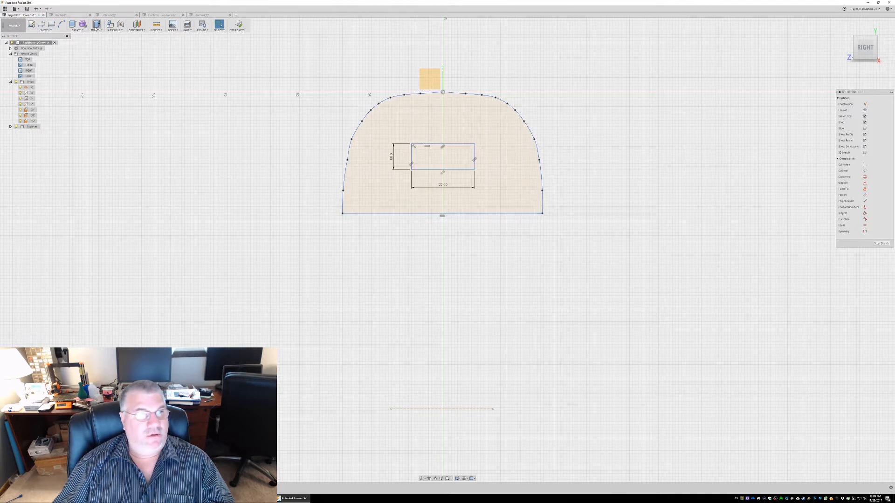
left_click(50, 24)
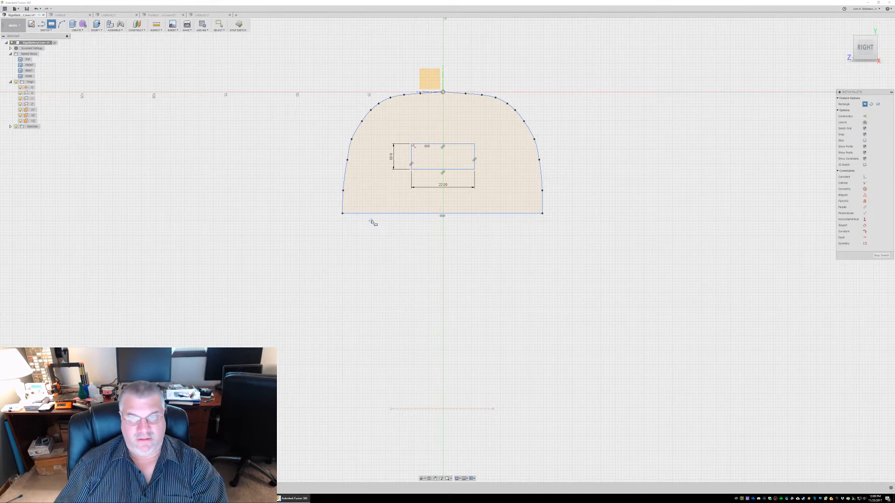
key("Escape")
mouse_move(348, 216)
left_mouse_down()
mouse_move(340, 294)
mouse_move(387, 407)
mouse_move(348, 214)
left_mouse_up()
Dimension the vertical distance between the curved outline's lower-left corner and the projected line's left endpoint below it
key("d")
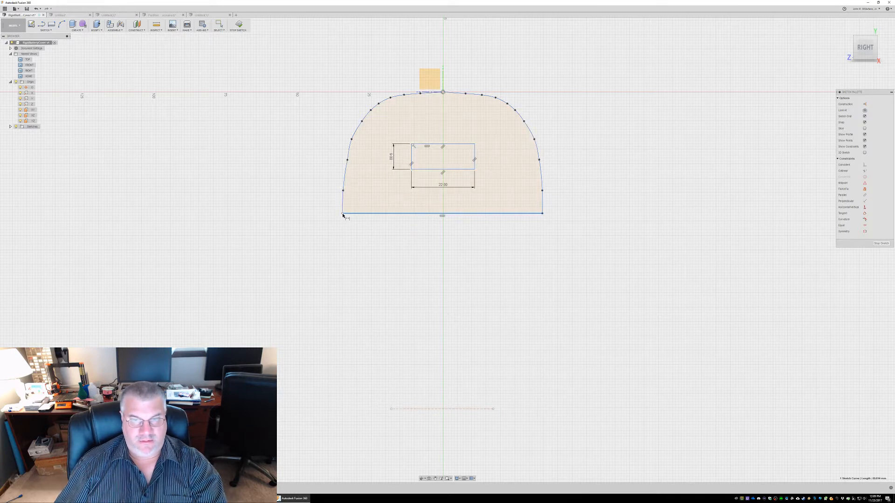
left_click(391, 409)
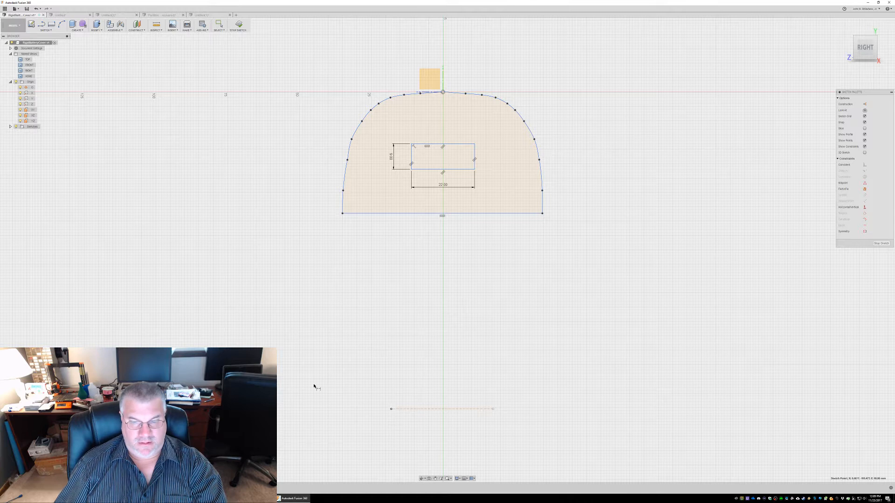
left_click(343, 214)
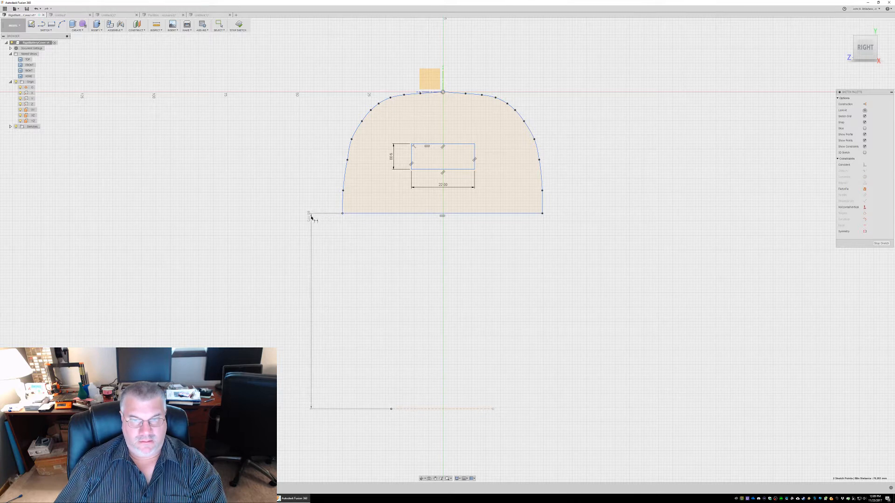
left_click(299, 262)
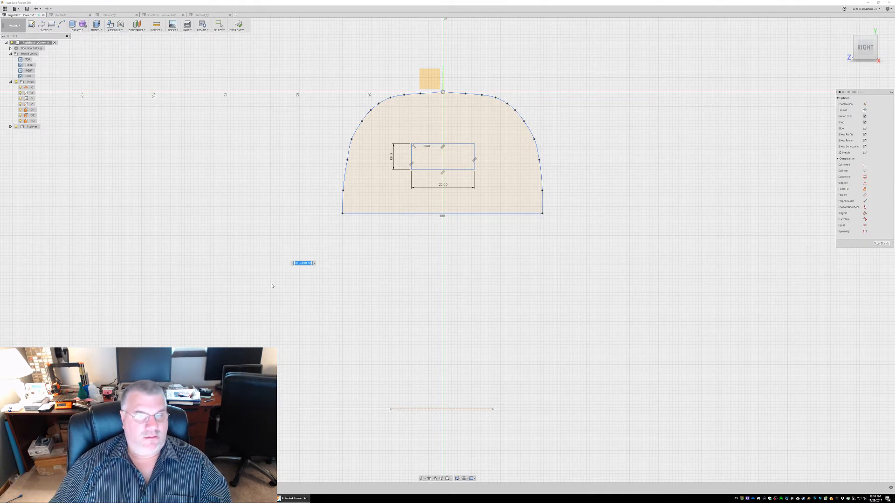
key("Return")
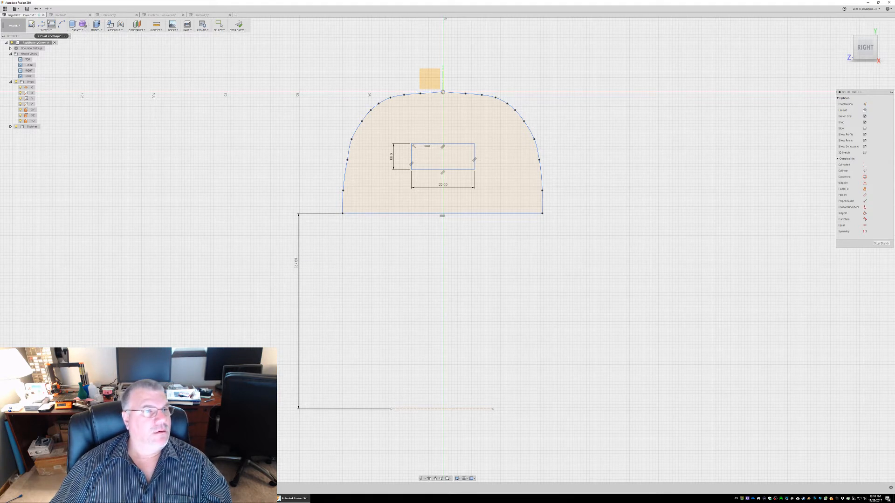
Draw a three-point rectangle from the full straight bottom edge of the curved outline down to the projected line
left_click(46, 29)
mouse_move(56, 46)
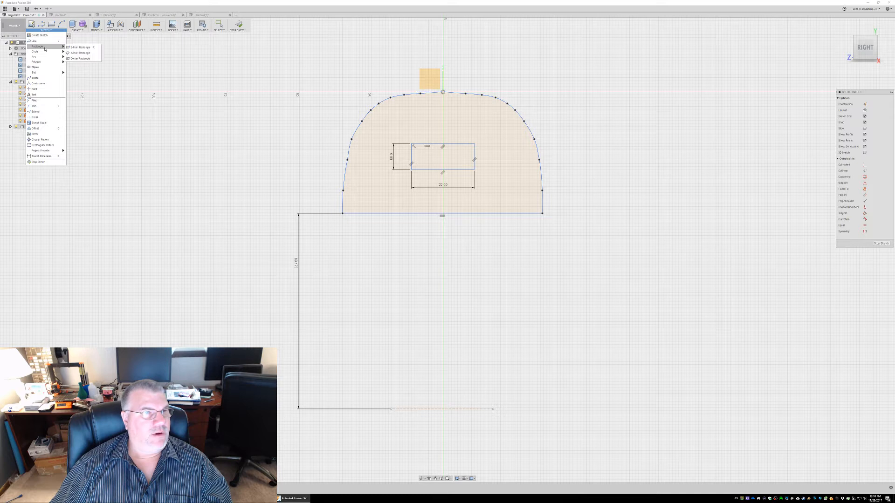
left_click(84, 53)
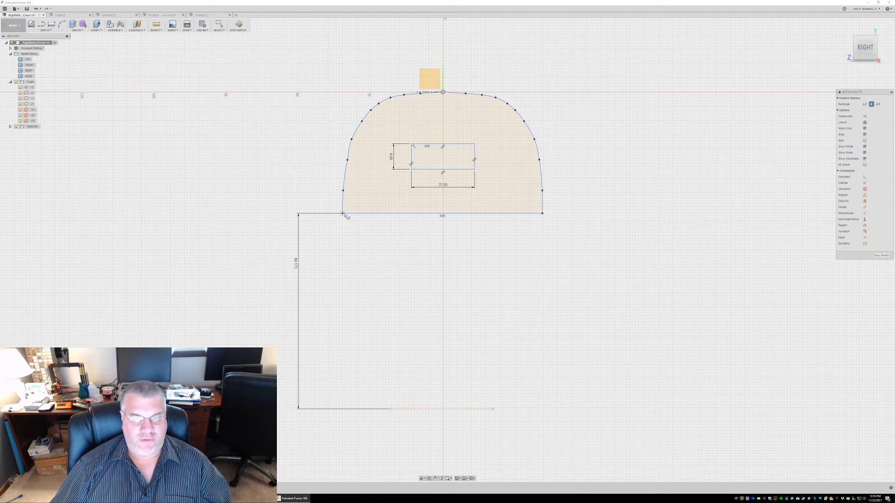
left_click(342, 214)
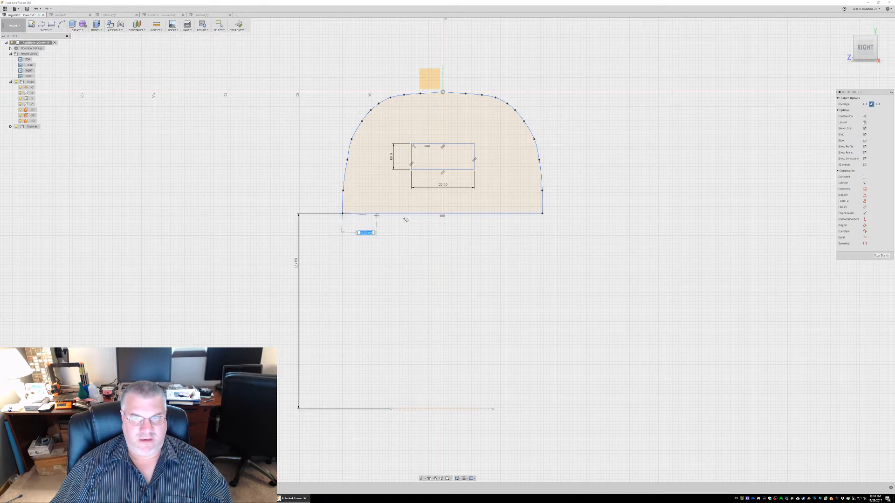
left_click(542, 213)
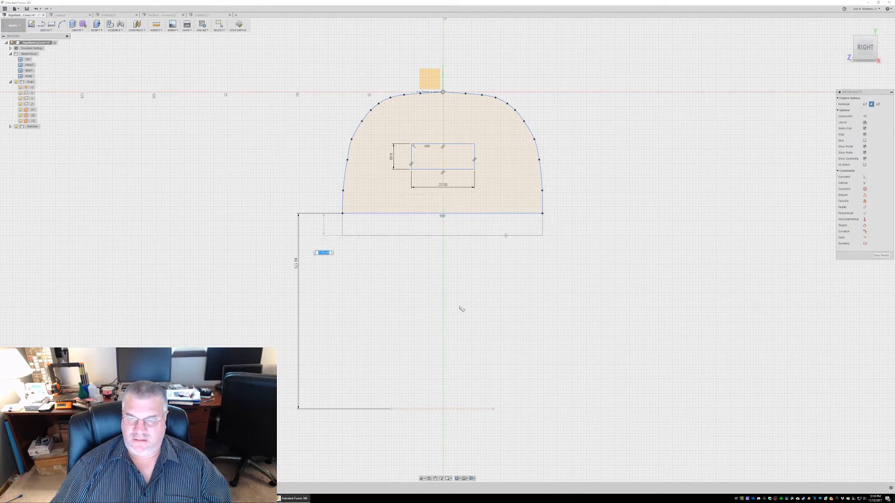
left_click(443, 409)
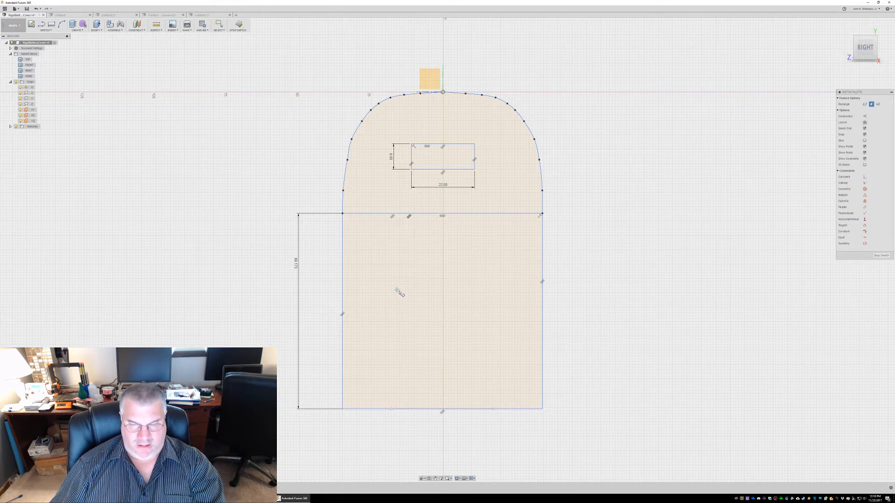
key("Escape")
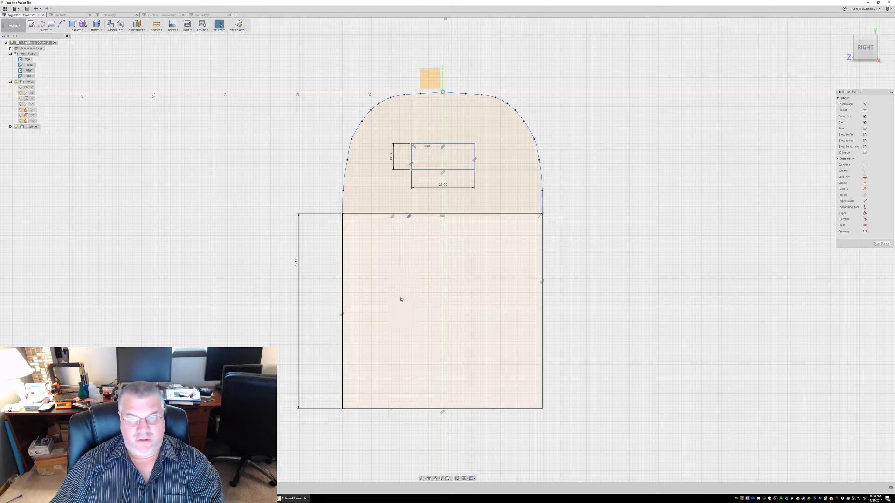
Fillet the rectangle's lower-left corner with a 17 mm radius
right_click(343, 397)
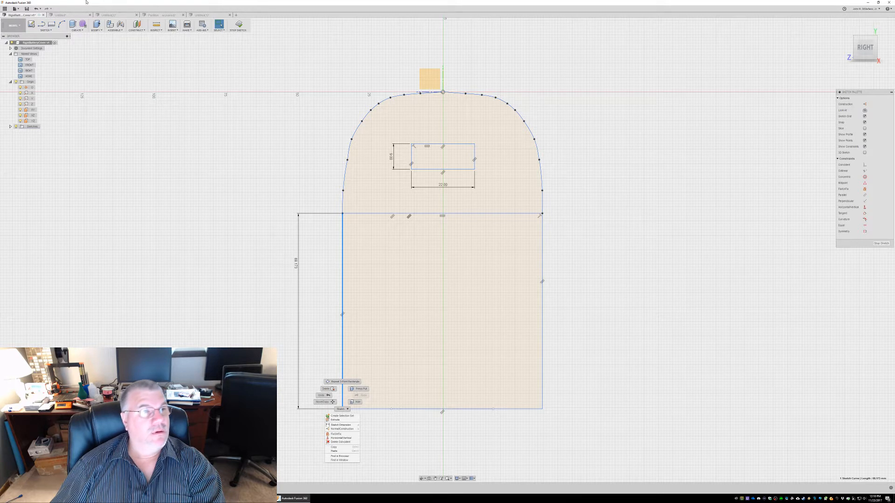
left_click(45, 29)
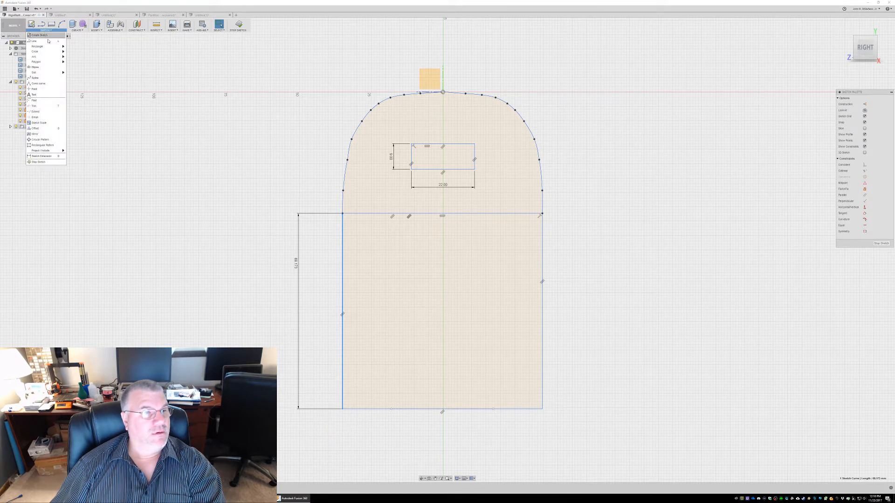
left_click(59, 101)
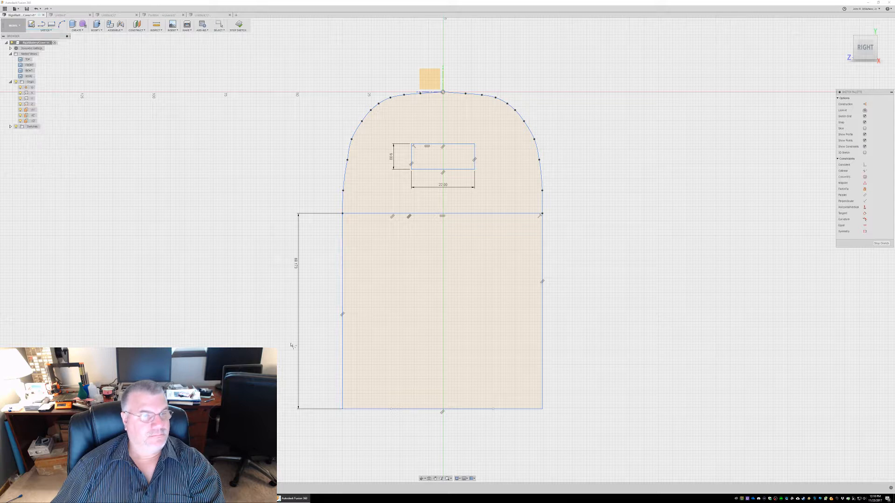
left_click(343, 400)
left_click(368, 408)
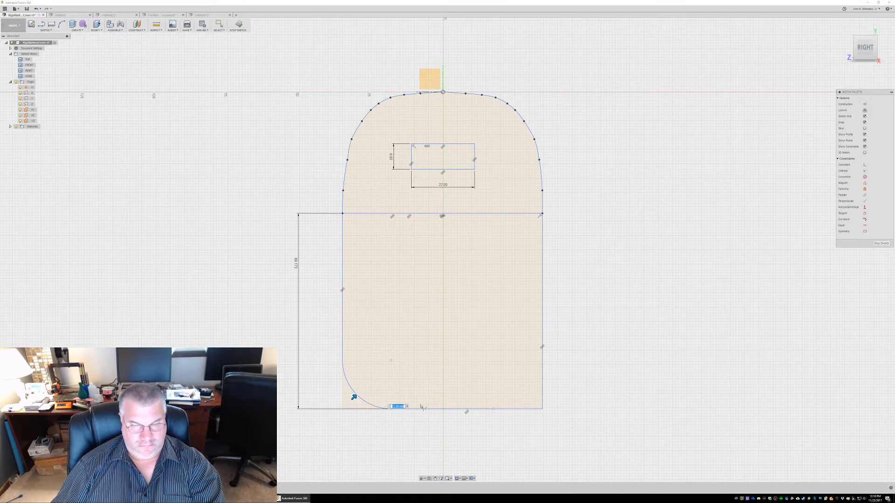
key("Return")
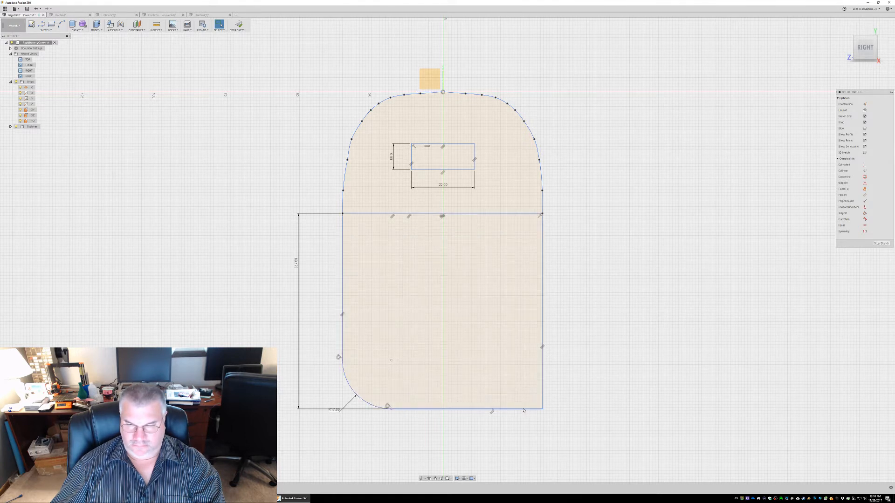
Fillet the rectangle's lower-right corner with a 17 mm radius to match the opposite one
double_click(542, 403)
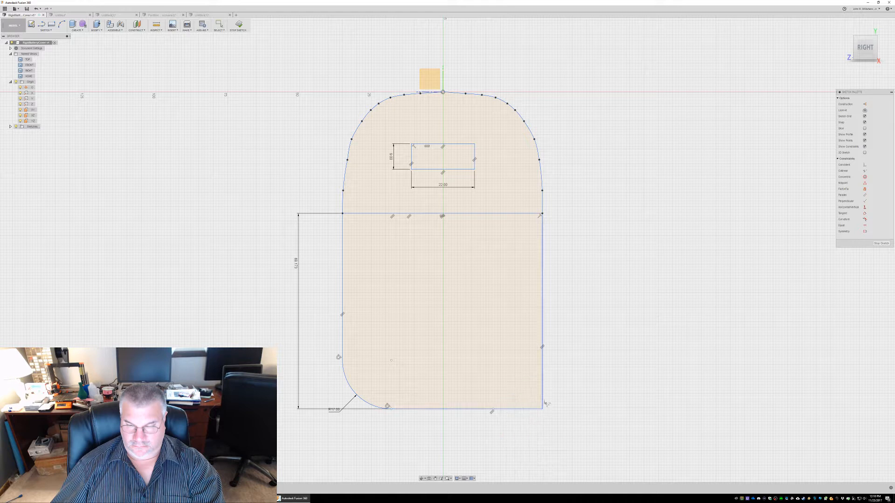
left_click(542, 399)
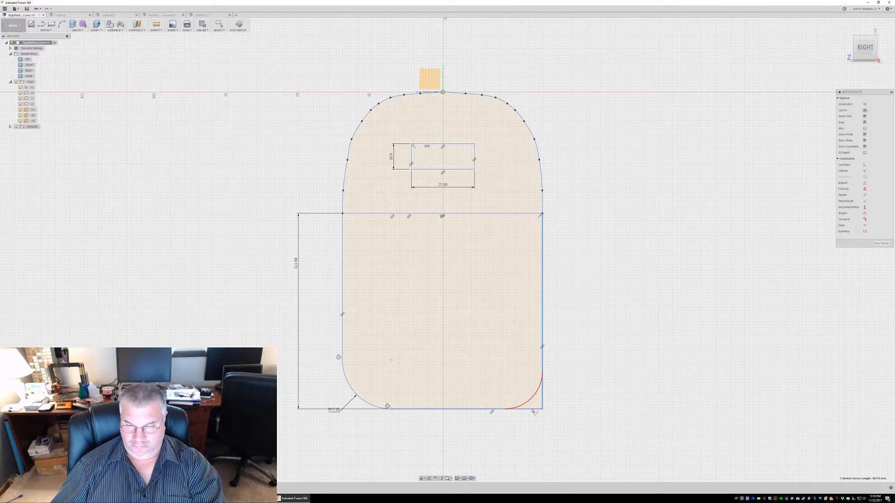
left_click(533, 411)
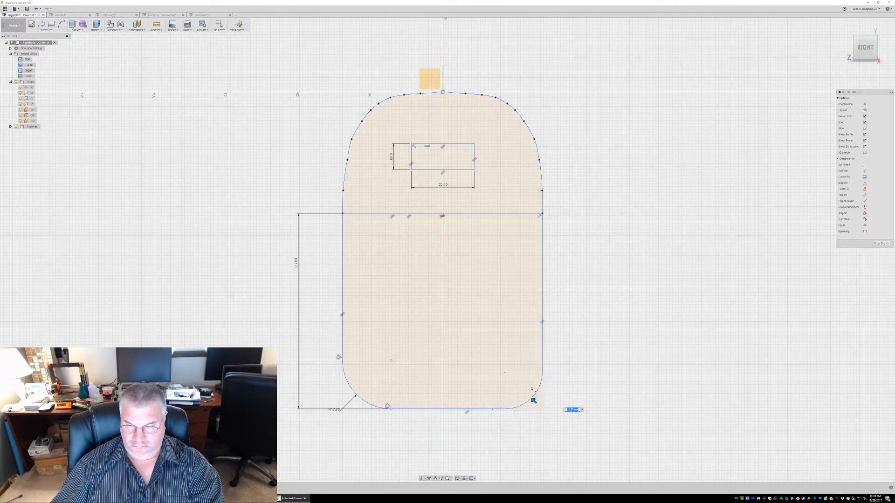
type("17")
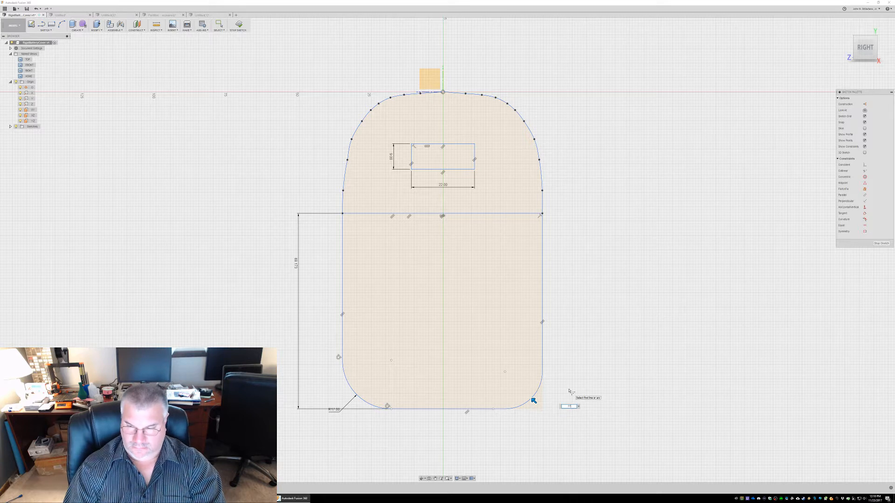
key("Escape")
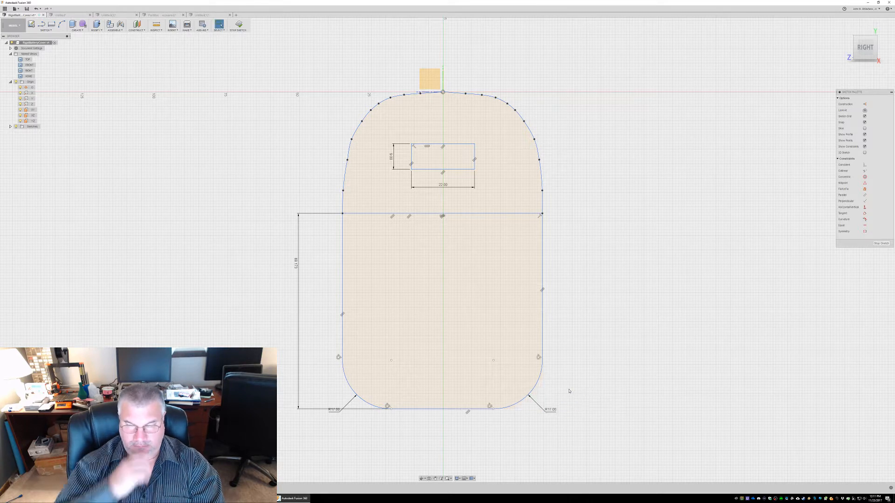
Select the upper and lower profiles together to check the combined cover shape, and clear the selection
left_click(361, 206)
left_click(386, 235, "shift")
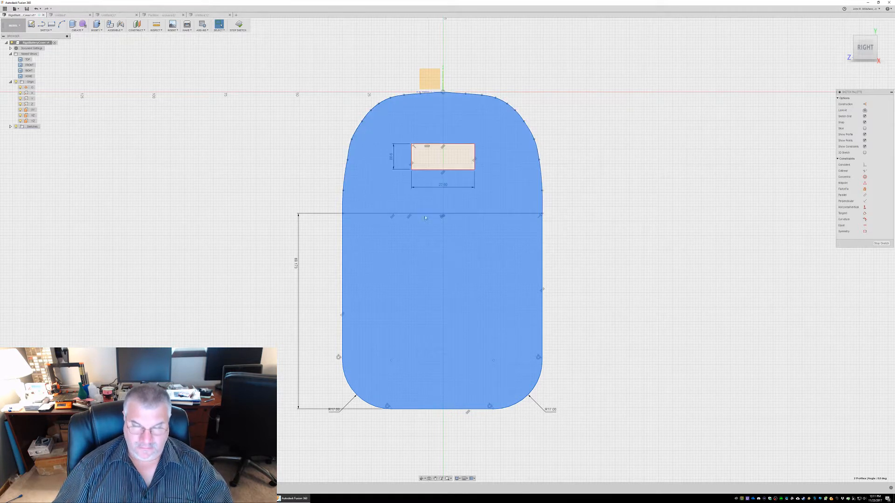
left_click(566, 222)
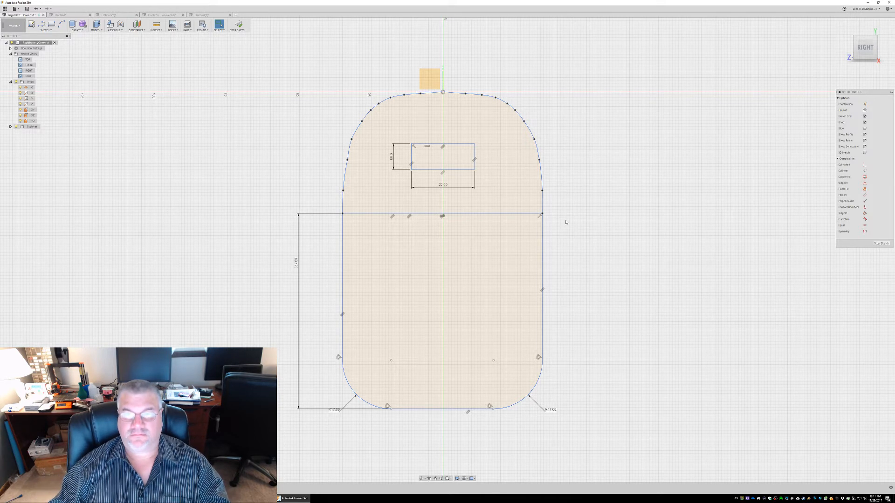
Turn on construction geometry for the next sketch rectangle
left_click(52, 26)
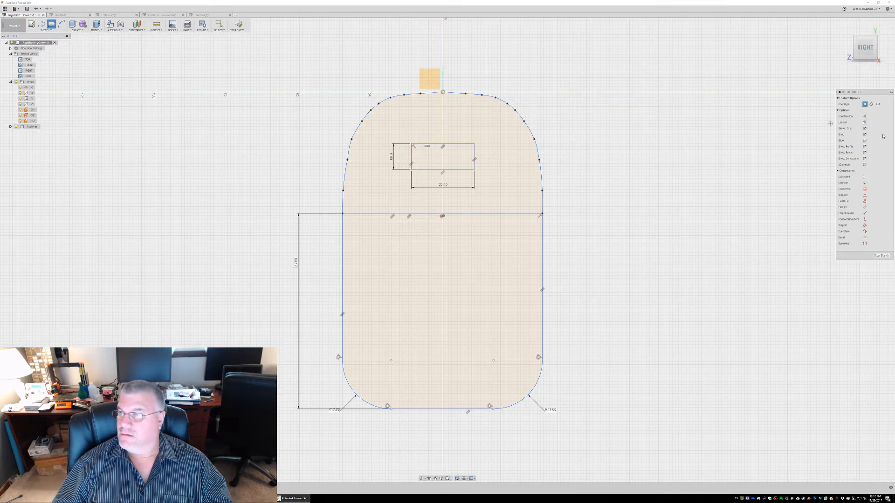
left_click(864, 116)
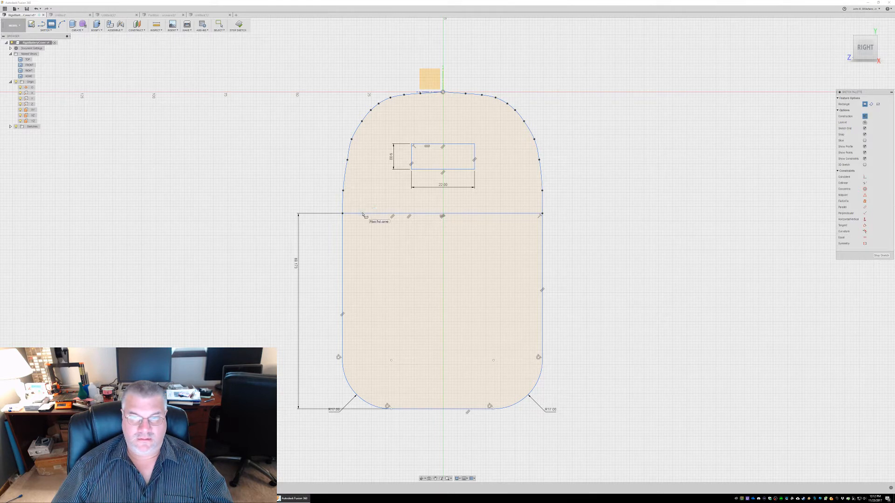
left_click(48, 31)
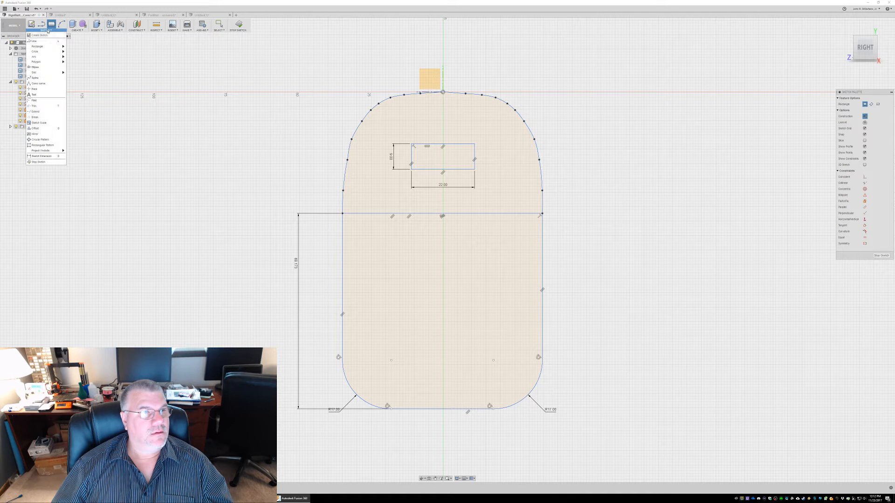
mouse_move(51, 46)
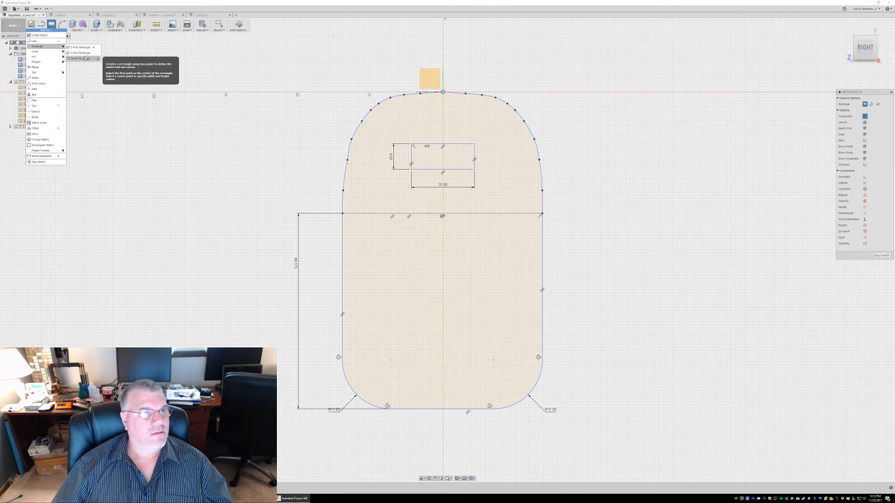
left_click(84, 53)
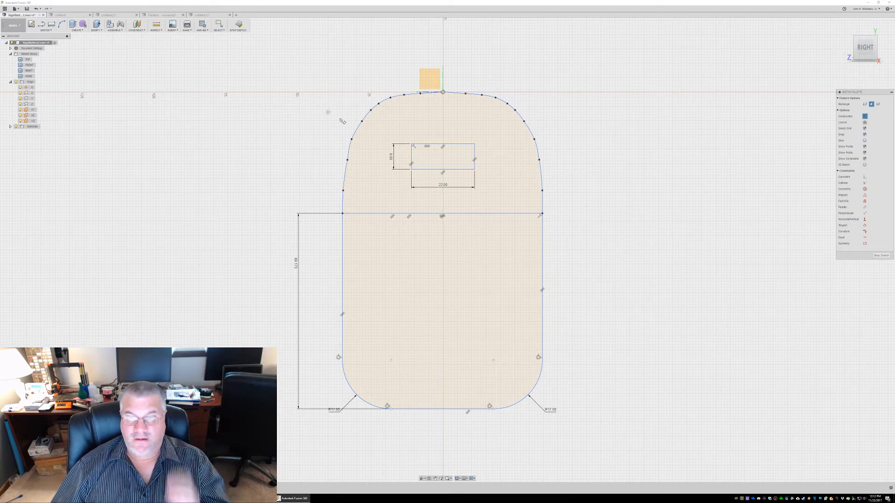
left_click(52, 24)
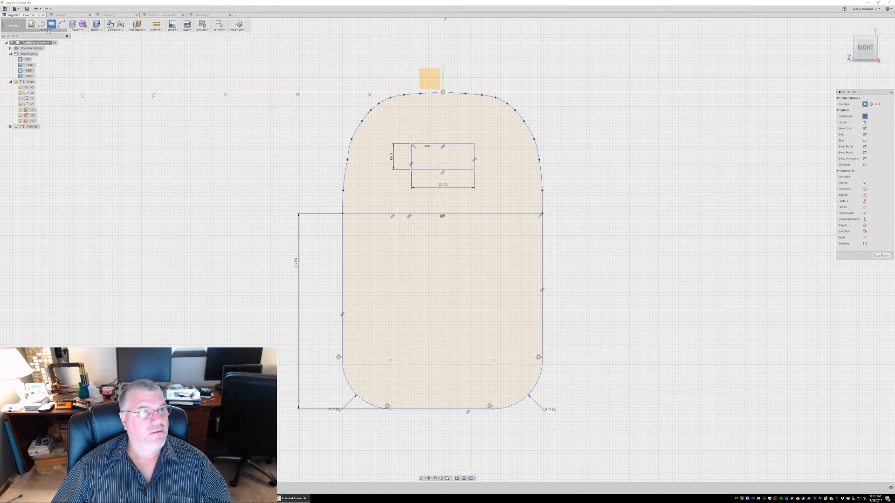
left_click(443, 273)
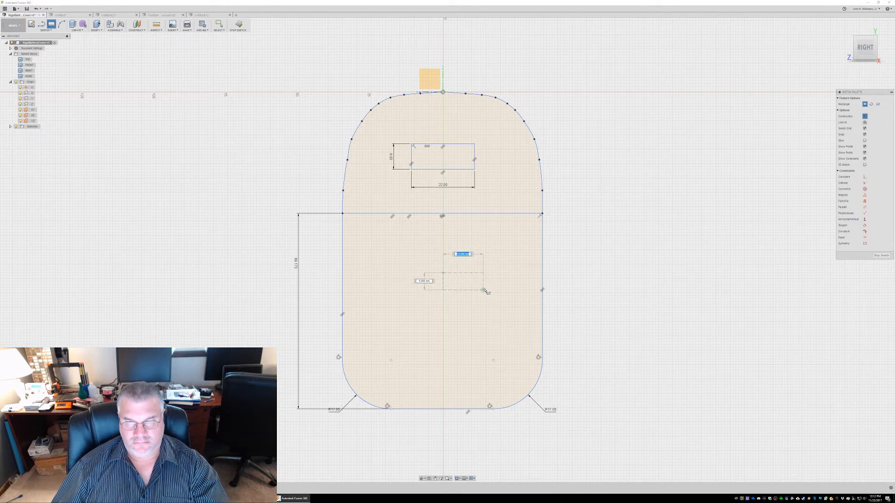
key("Escape")
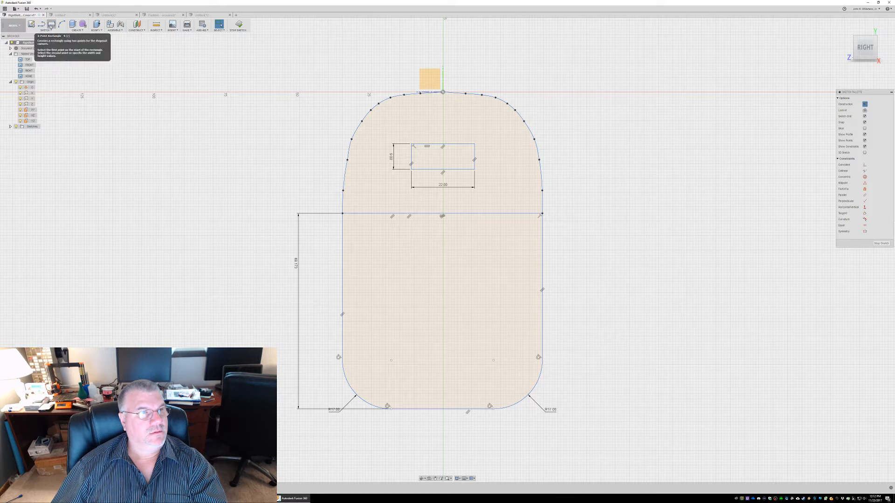
Draw a construction center rectangle 43 mm wide and about 14 mm high, centred on the vertical axis in the lower section
left_click(46, 30)
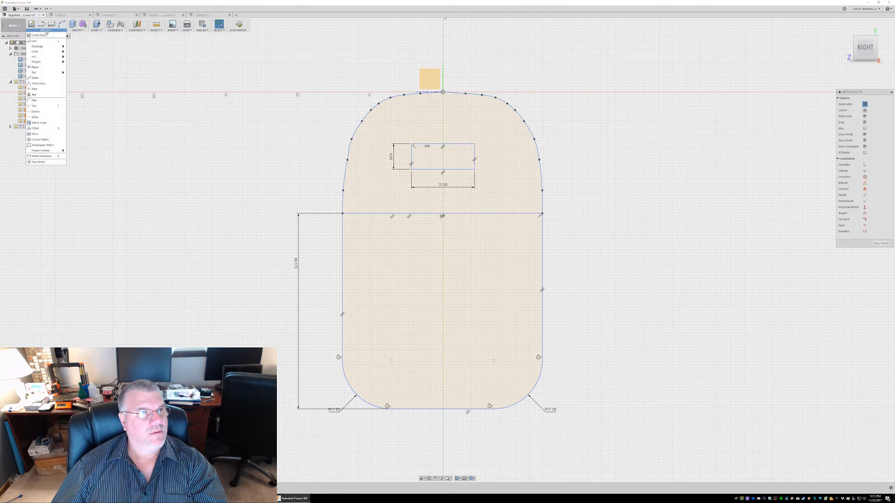
mouse_move(44, 46)
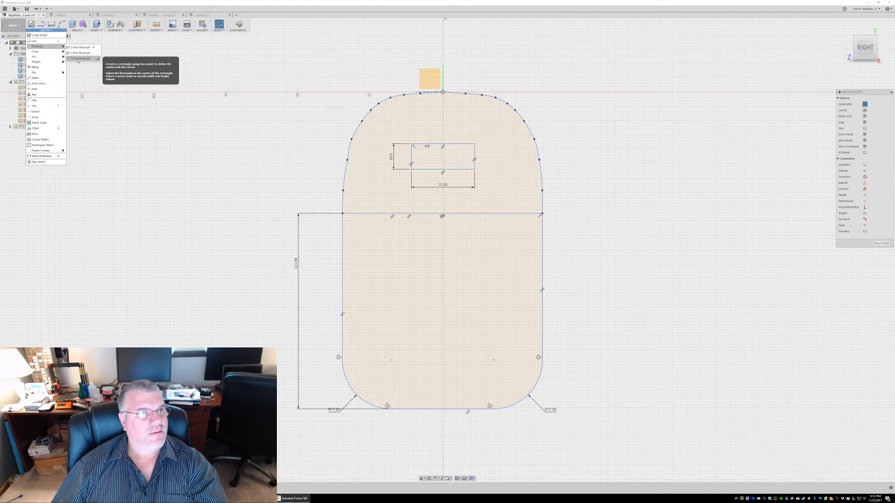
left_click(82, 54)
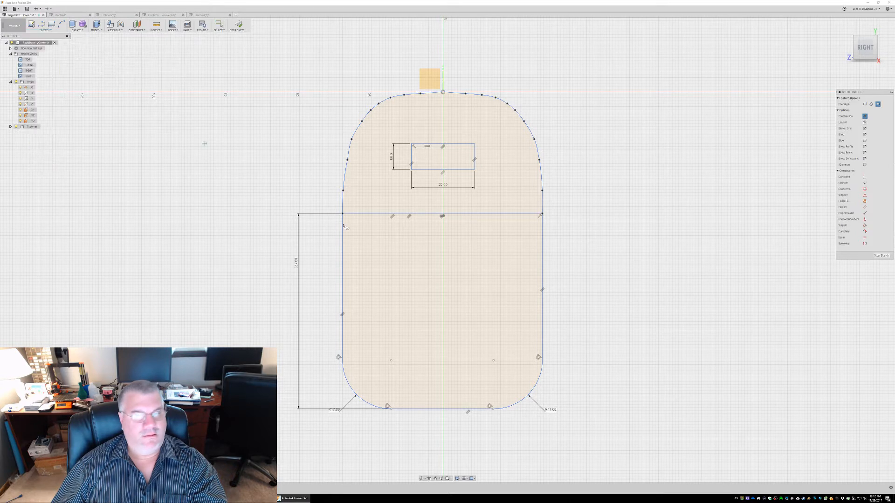
left_click(443, 273)
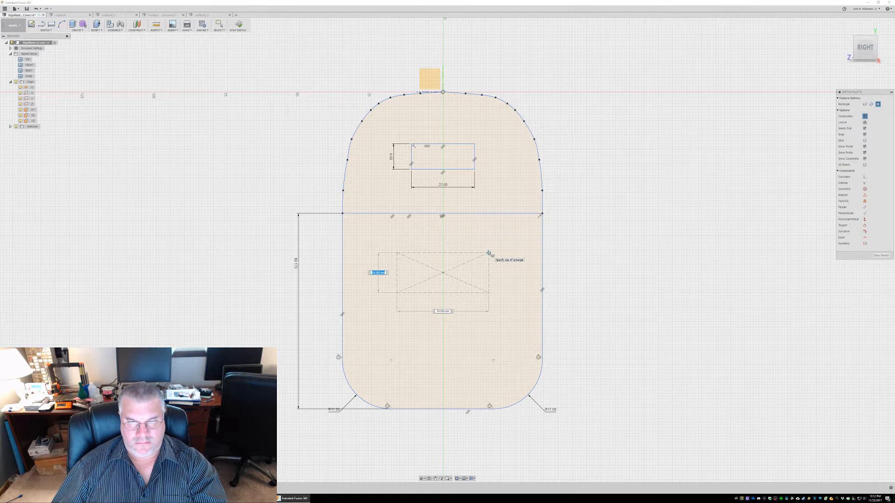
key("Tab")
type("4")
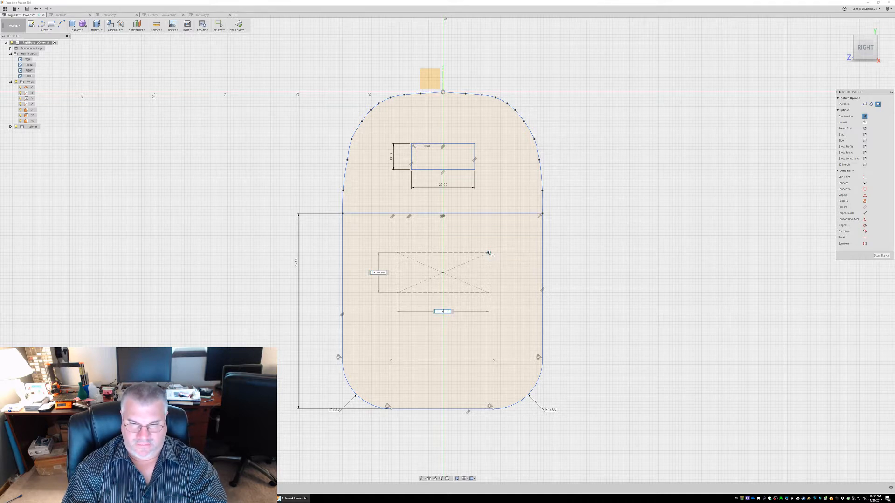
type("3")
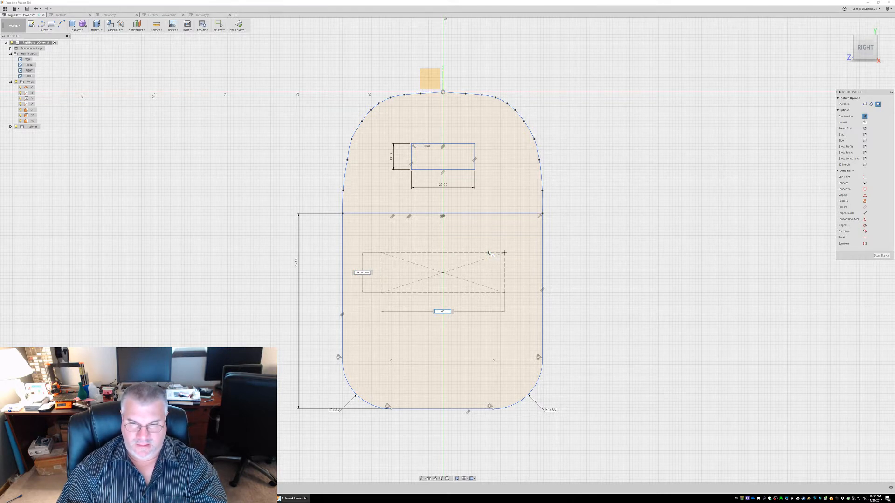
key("Return")
key("Escape")
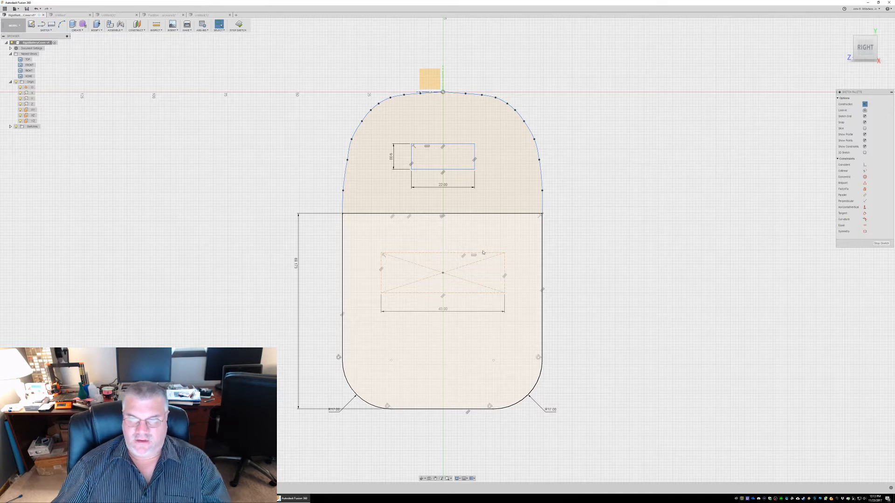
Delete the 43 mm construction rectangle's top and bottom edges, diagonals and center point, leaving only its two vertical sides
left_click(477, 253)
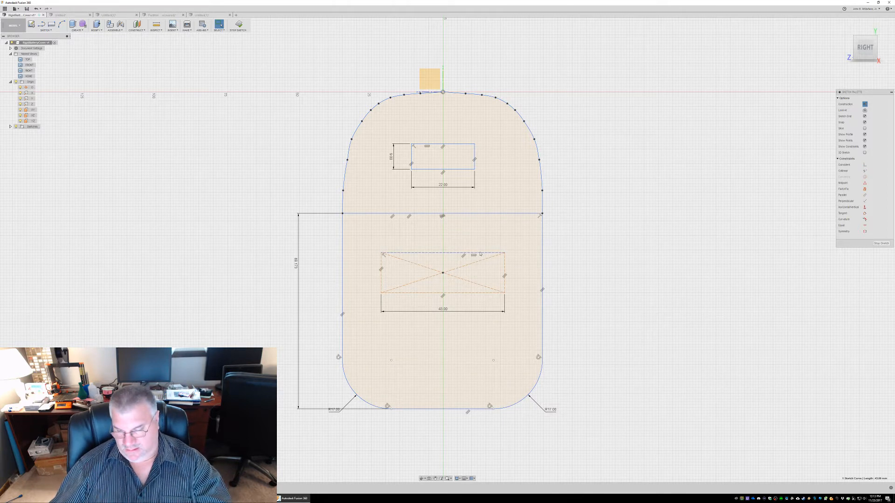
key("Delete")
left_click(451, 277)
key("Delete")
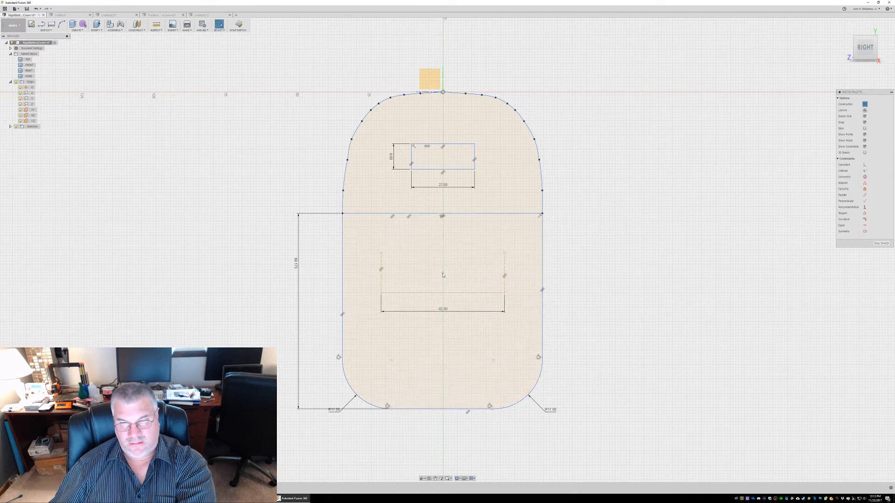
left_click(443, 275)
key("Delete")
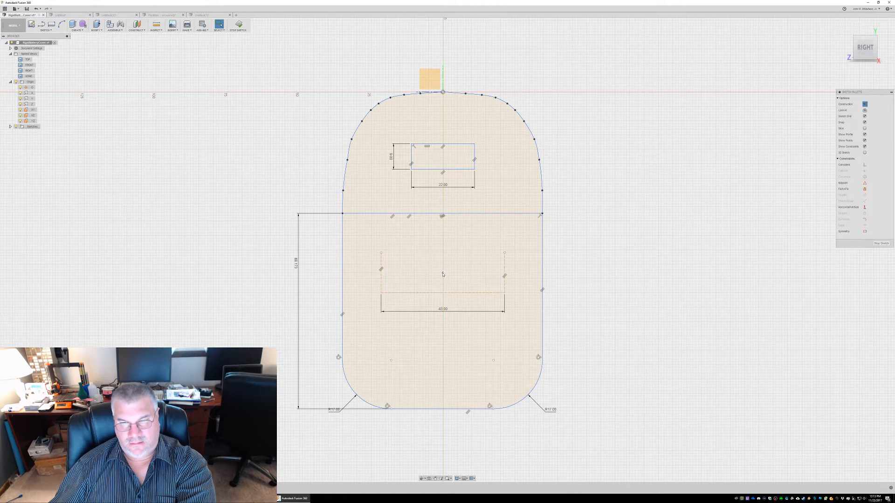
left_click(400, 293)
key("Delete")
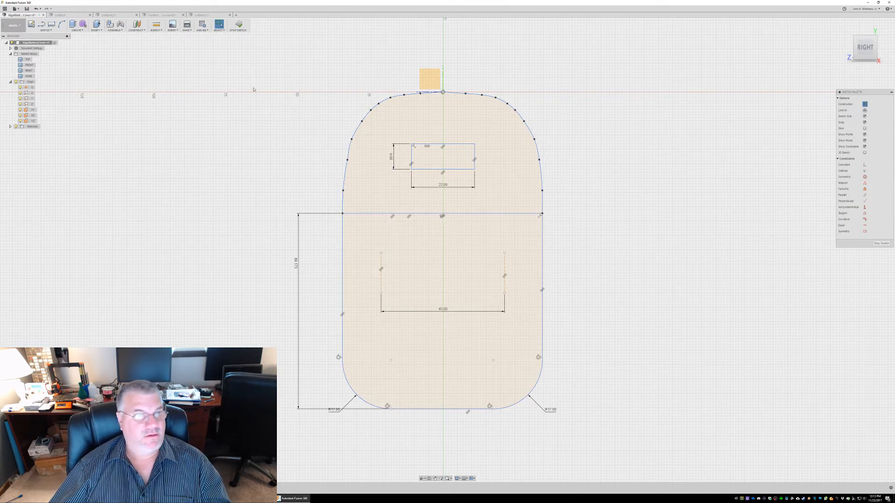
Draw a two-point construction rectangle about 23 mm wide from the horizontal dividing line down 31 mm
left_click(52, 24)
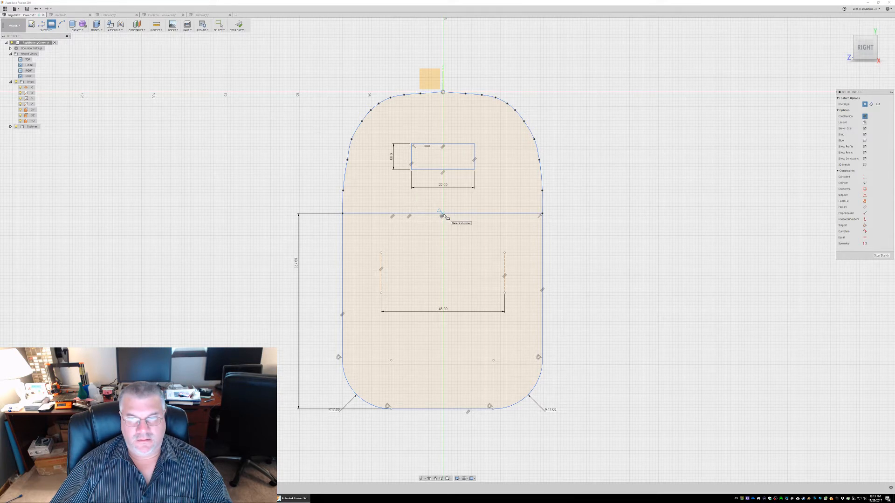
left_click(47, 31)
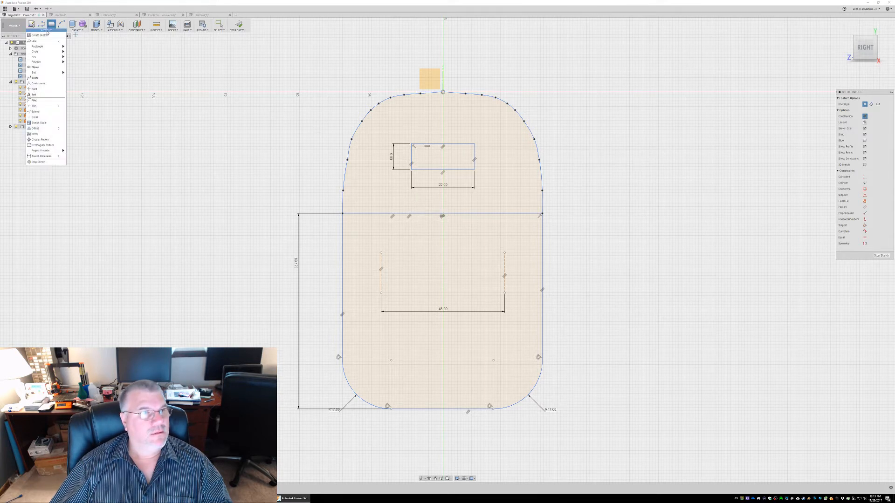
mouse_move(51, 46)
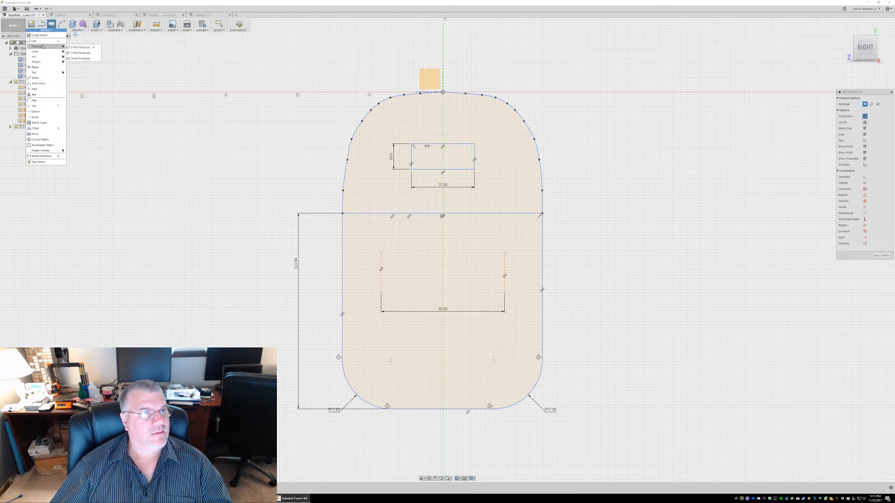
left_click(79, 47)
left_click(409, 215)
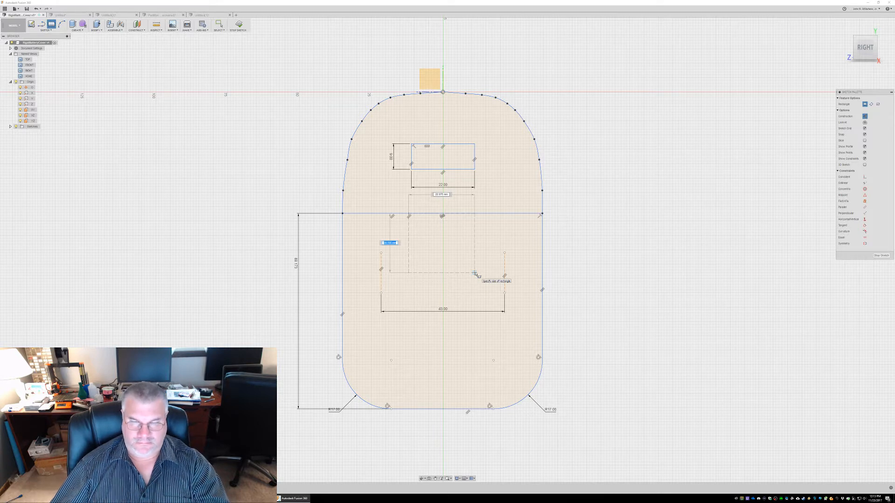
type("31")
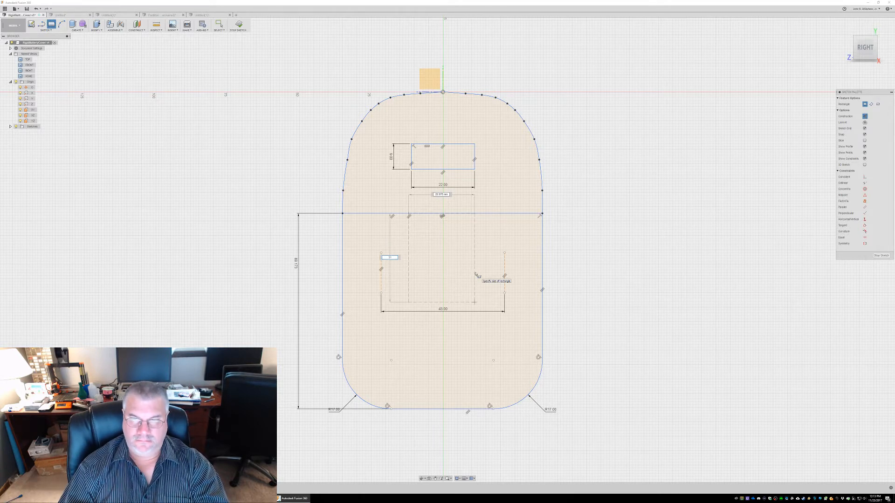
key("Return")
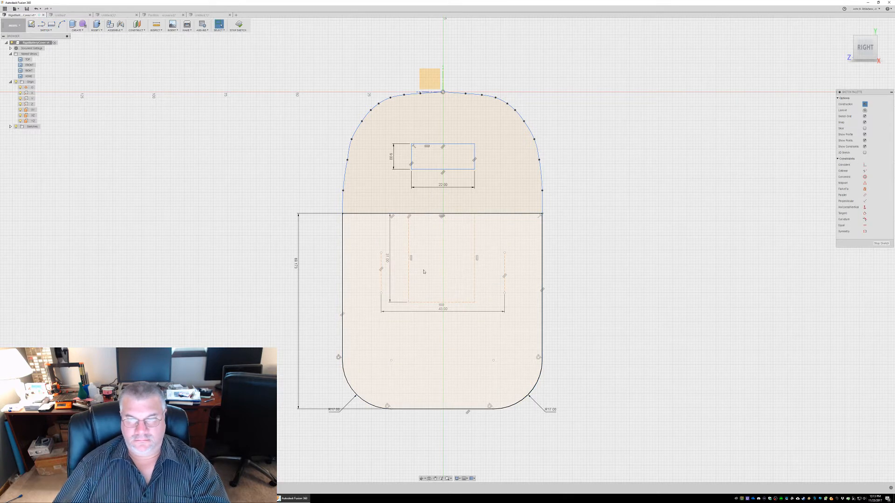
Delete the 31 mm high construction rectangle's two sides and top edge, leaving only its bottom line
left_click(409, 243)
key("Delete")
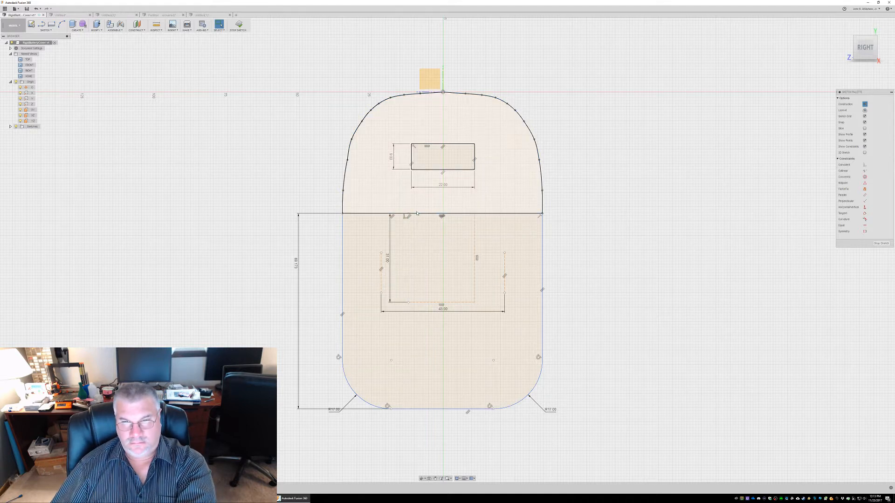
left_click(417, 214)
left_click(474, 232)
key("Delete")
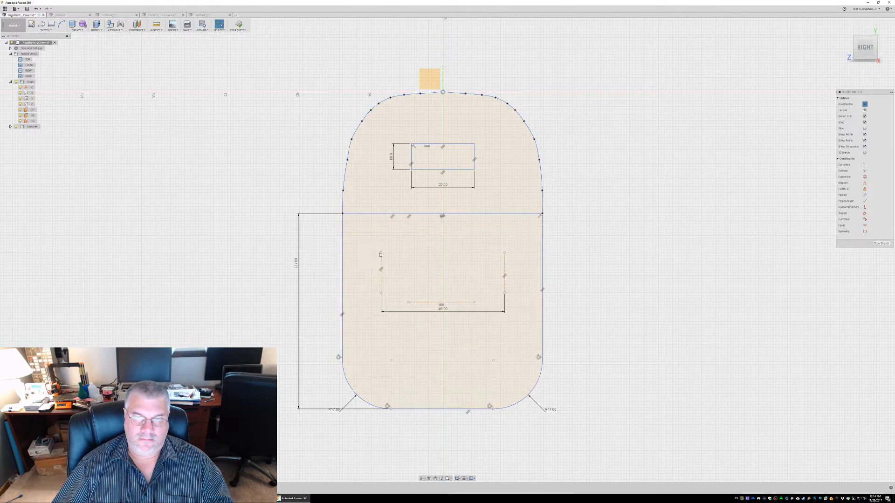
Extend both vertical construction lines upward so their upper endpoints snap onto the horizontal dividing line
left_click_drag(382, 253, 382, 208)
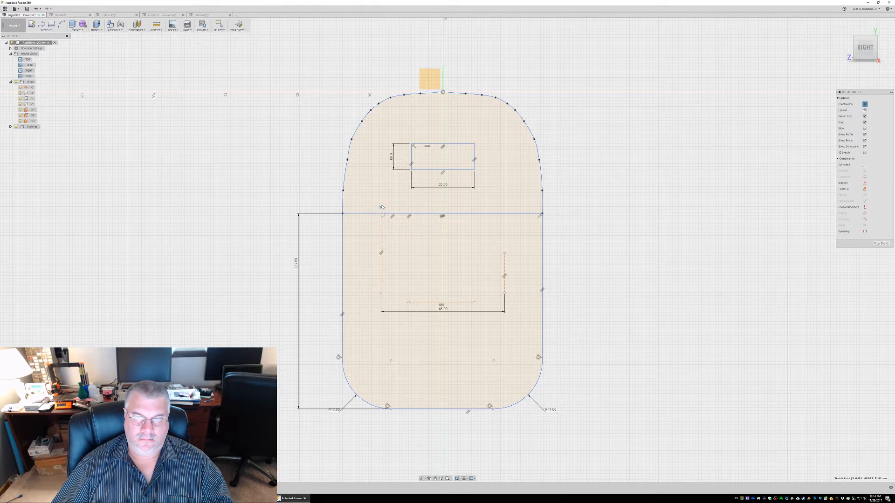
left_click_drag(381, 207, 382, 214)
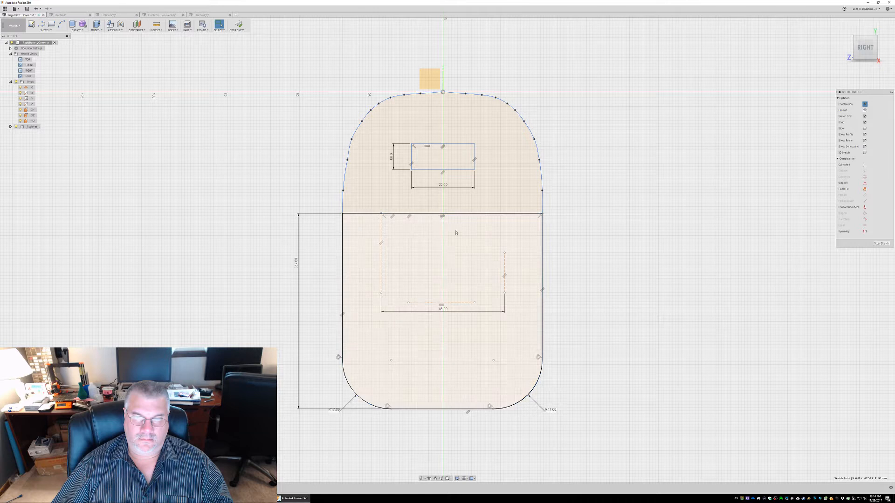
left_click_drag(505, 254, 503, 217)
key("ctrl+z")
left_click_drag(504, 253, 504, 214)
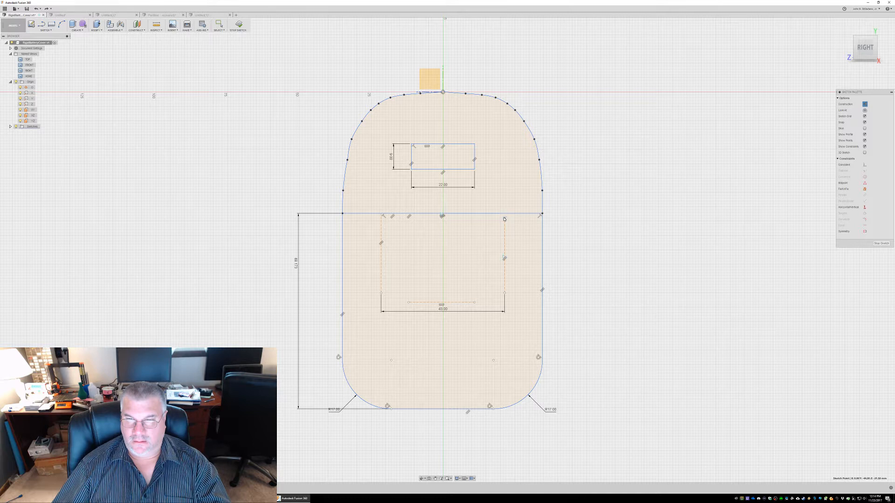
key("Escape")
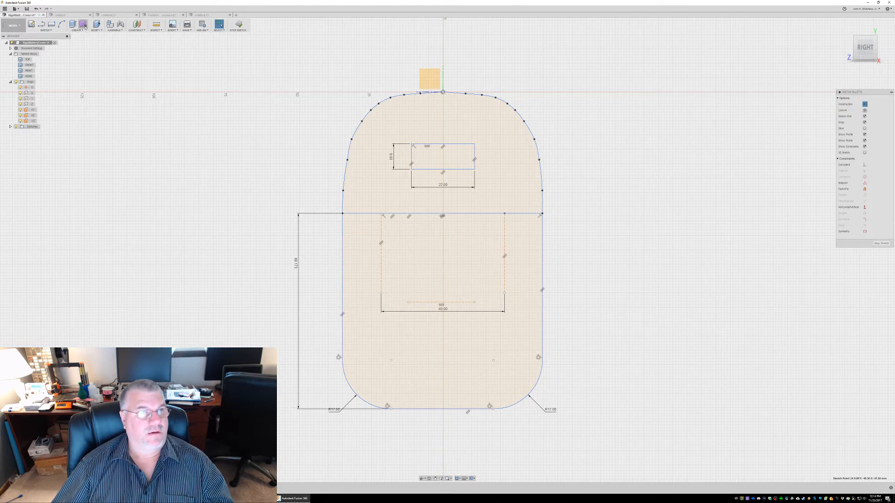
Draw a solid three-point rectangle from the tops of the 43 mm spaced guide lines down to the bottom construction line
left_click(46, 30)
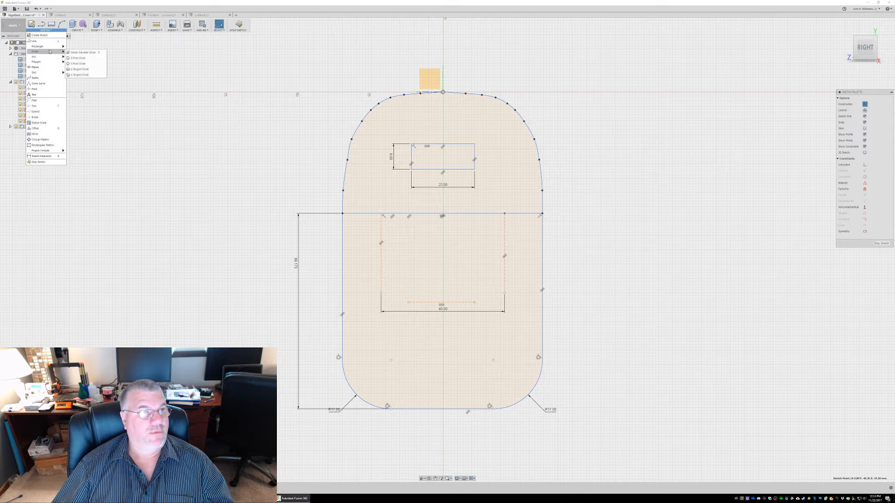
mouse_move(50, 48)
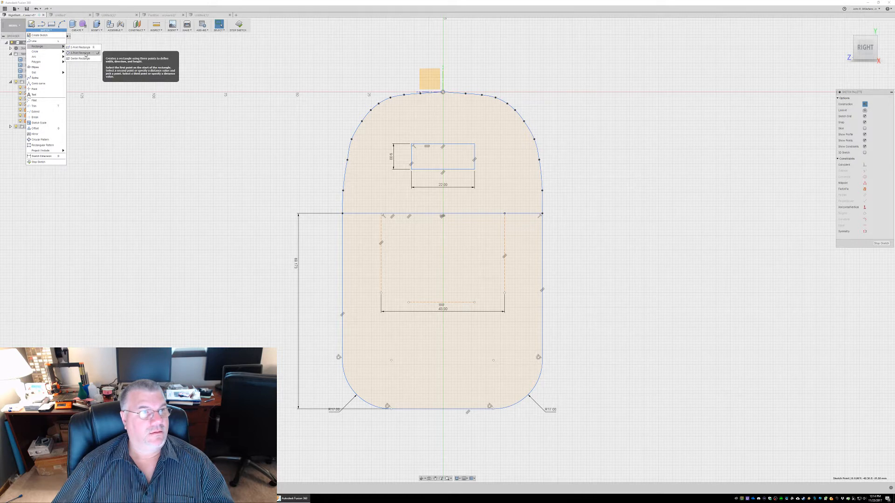
left_click(84, 47)
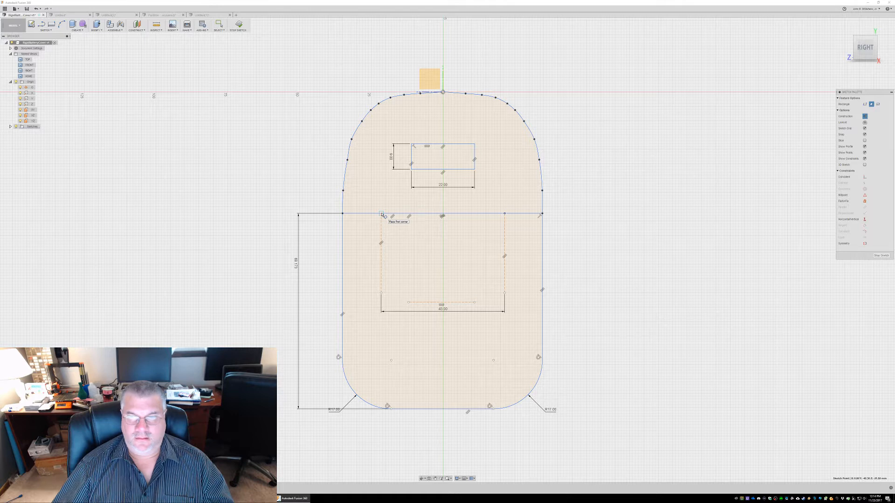
left_click(864, 117)
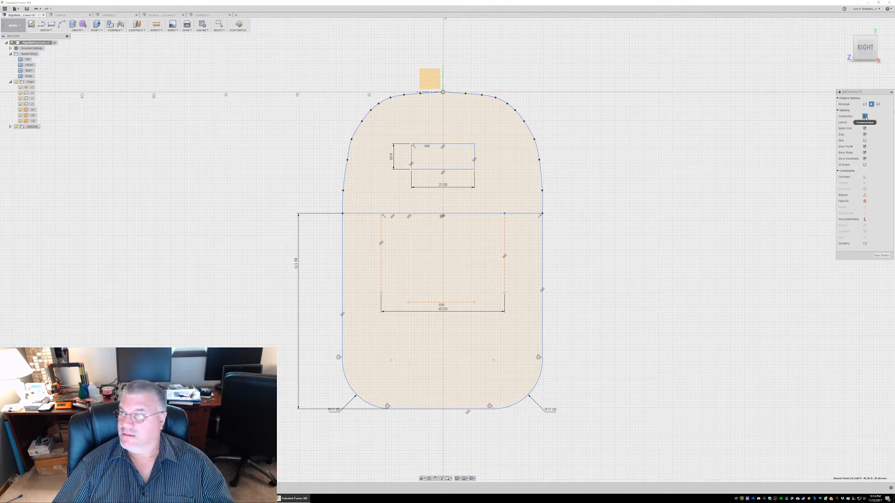
left_click(383, 216)
left_click(504, 215)
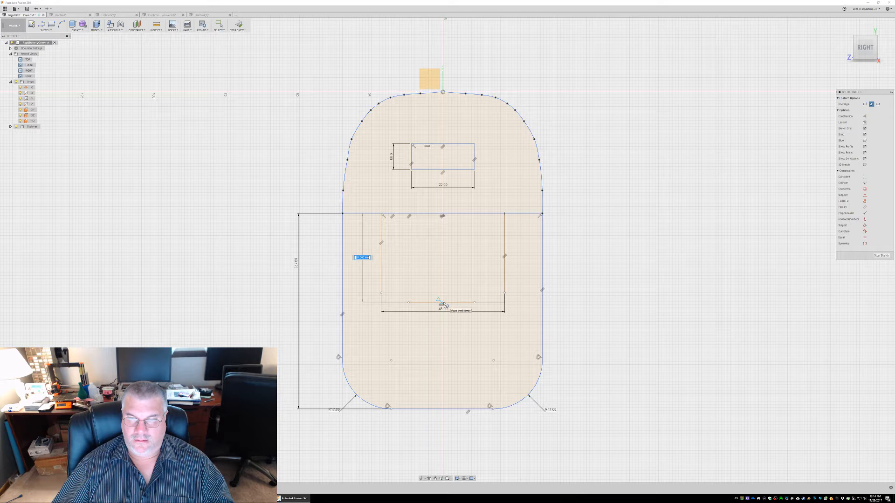
scroll(442, 303, "up", 5)
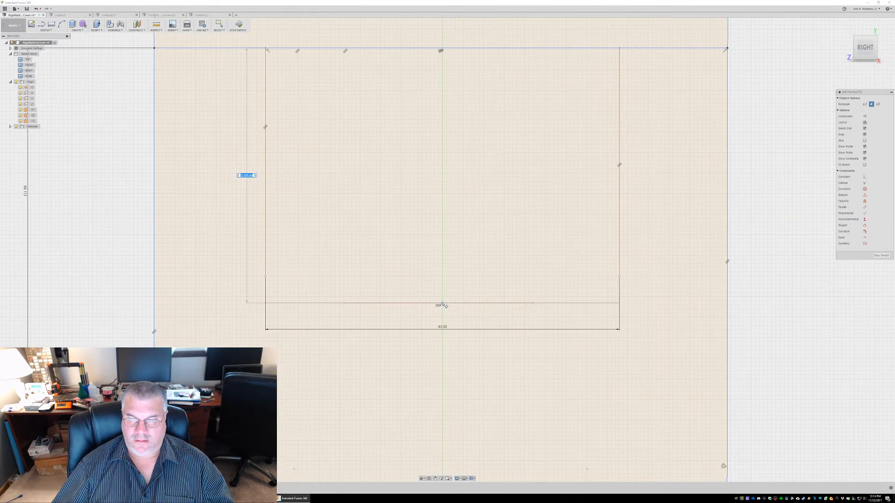
left_click(442, 304)
scroll(468, 273, "down", 1)
scroll(467, 273, "down", 3)
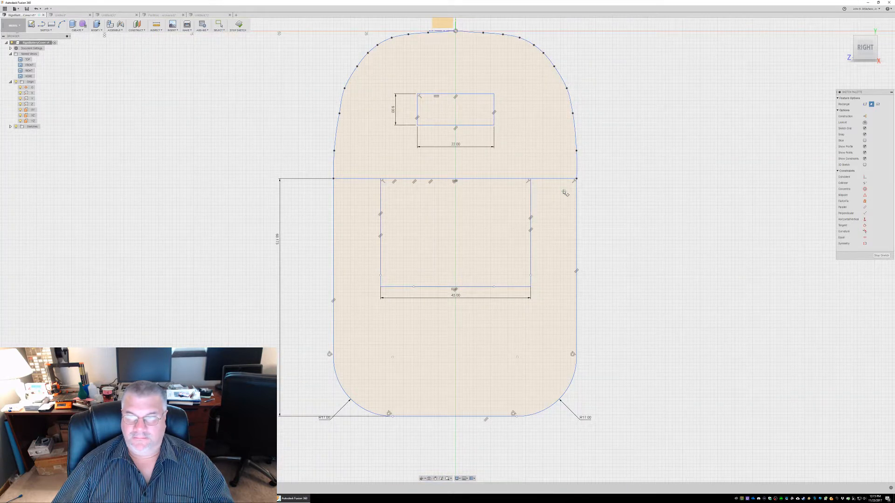
key("Escape")
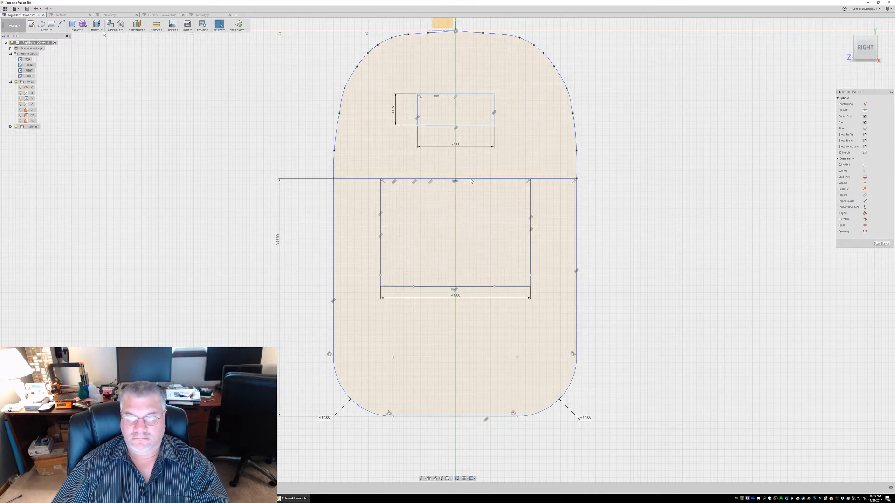
left_click(380, 264)
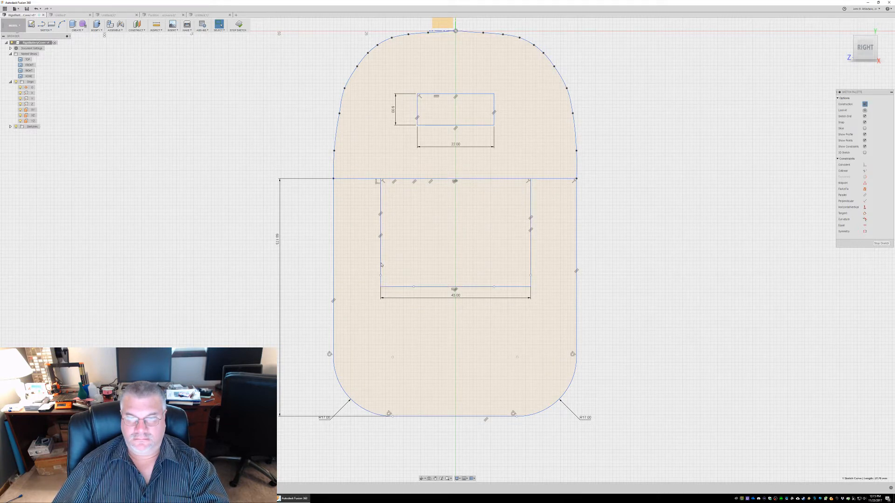
double_click(523, 287)
right_click(523, 288)
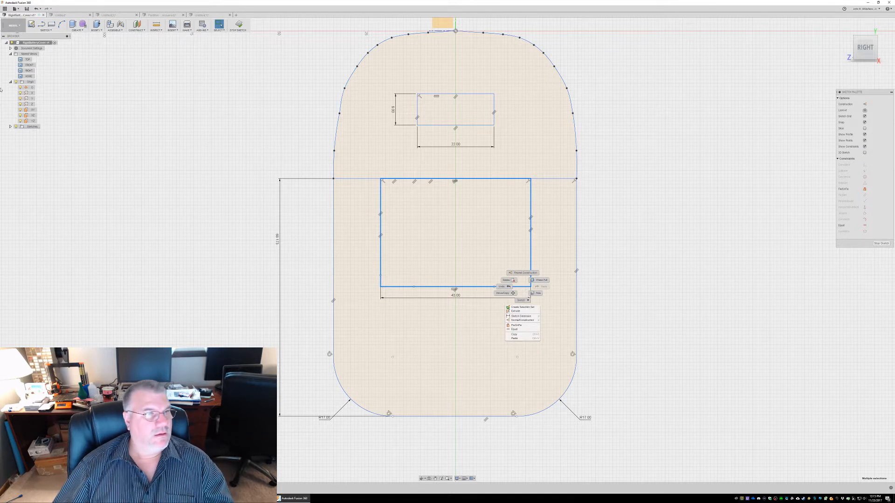
left_click(11, 129)
left_click(10, 128)
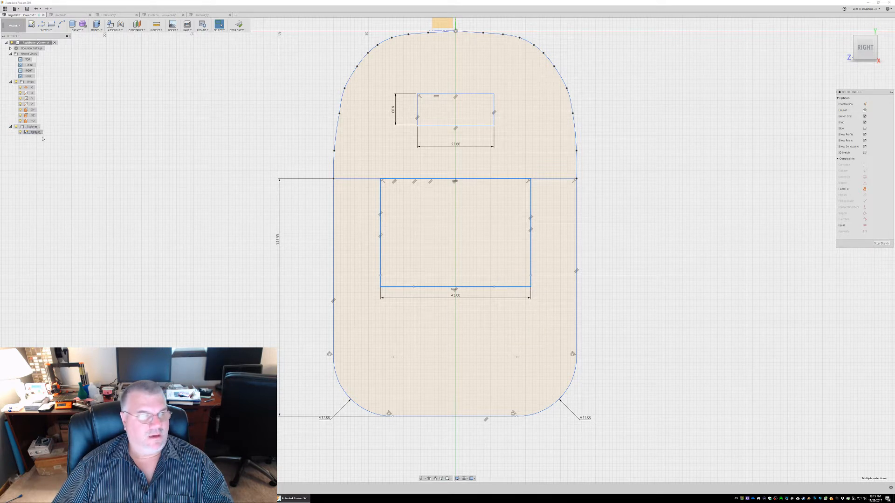
right_click(472, 289)
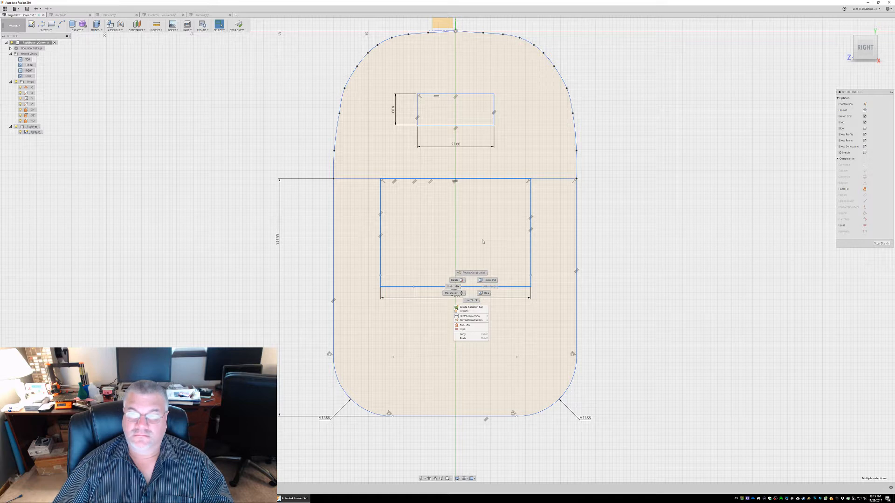
left_click(523, 251)
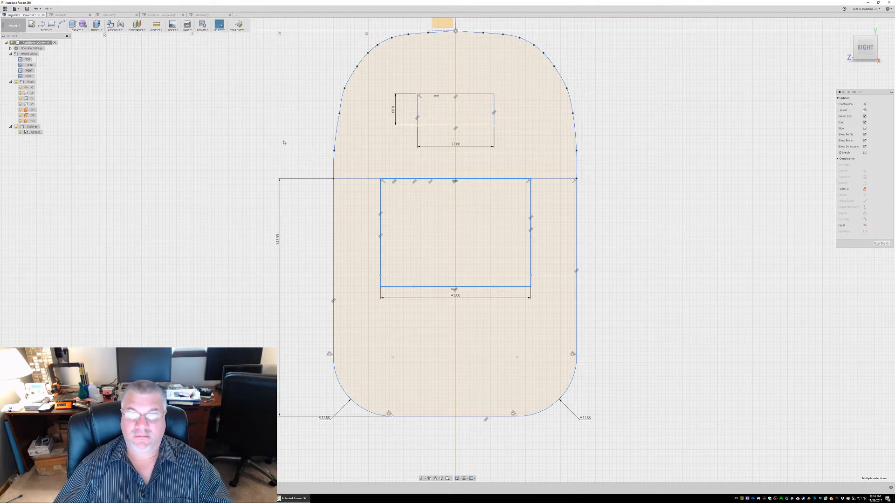
Extrude the 43 mm wide lower rectangle profile 11 mm into a box
mouse_move(252, 151)
middle_mouse_down("shift")
mouse_move(275, 142)
mouse_move(285, 160)
mouse_move(245, 152)
mouse_move(212, 162)
mouse_move(228, 160)
mouse_move(227, 145)
middle_mouse_up("shift")
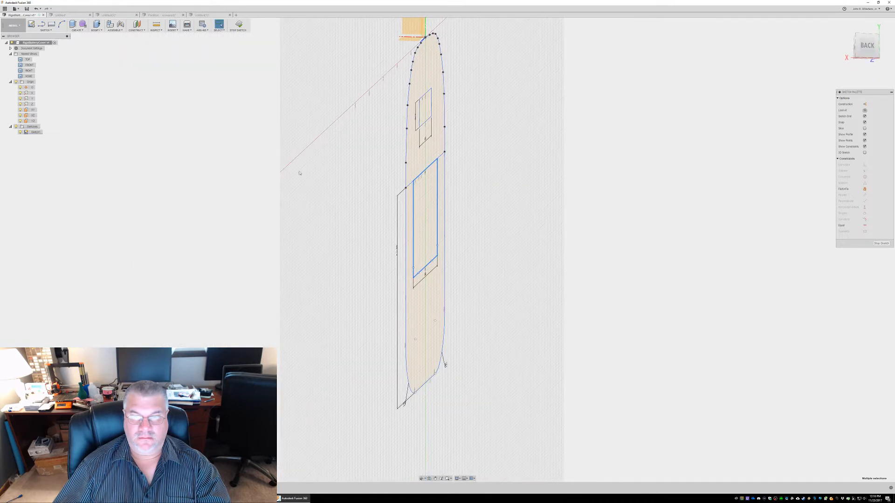
left_click(419, 209)
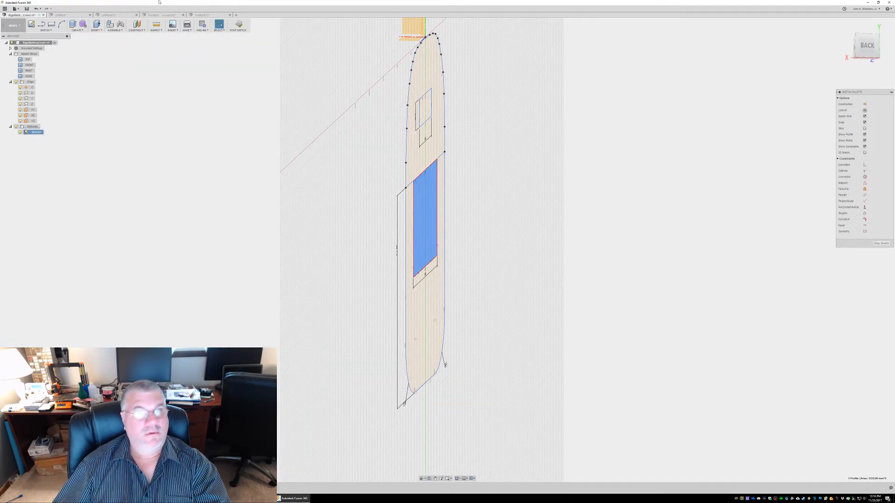
left_click(83, 31)
left_click(85, 40)
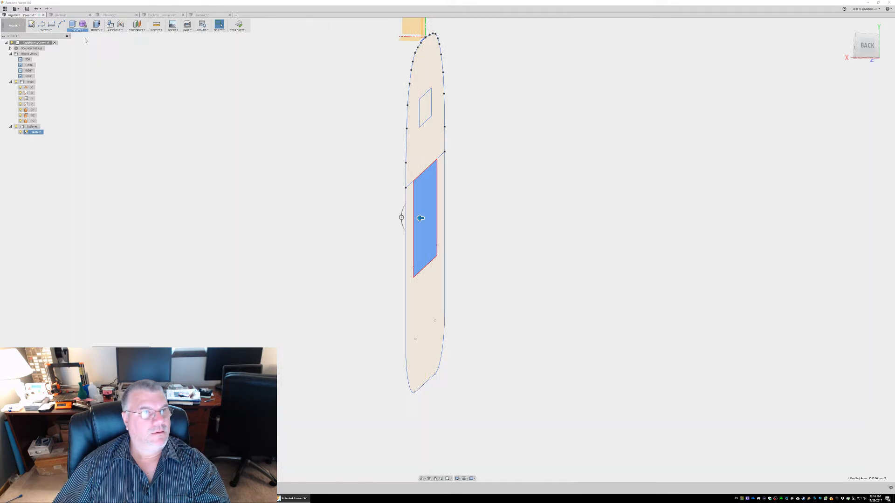
type("11m")
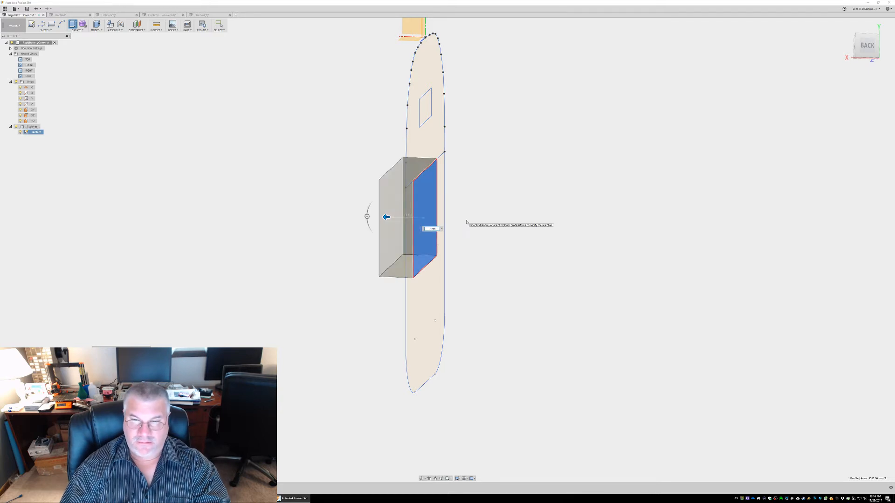
type("m")
key("Return")
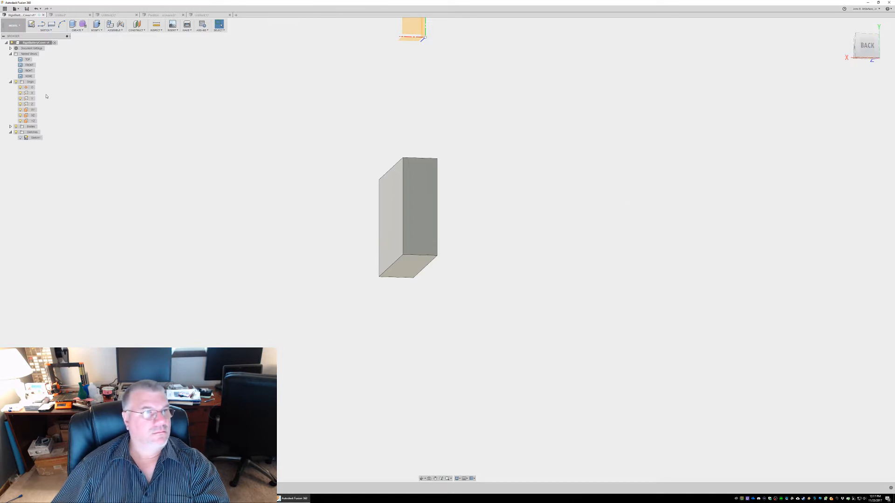
Show the sketch again and extrude the upper and lower cover profiles plus the box area into a thin plate, leaving the small slot open
left_click(20, 137)
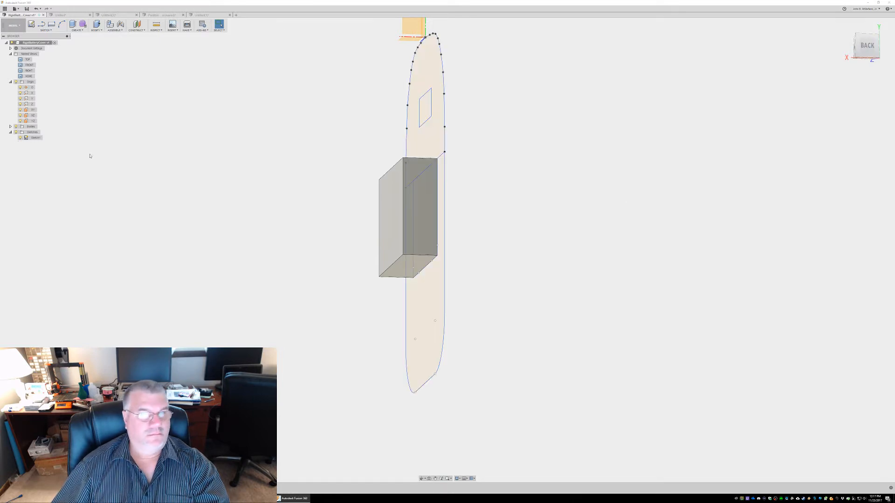
middle_click_drag(477, 182, 434, 177, "shift")
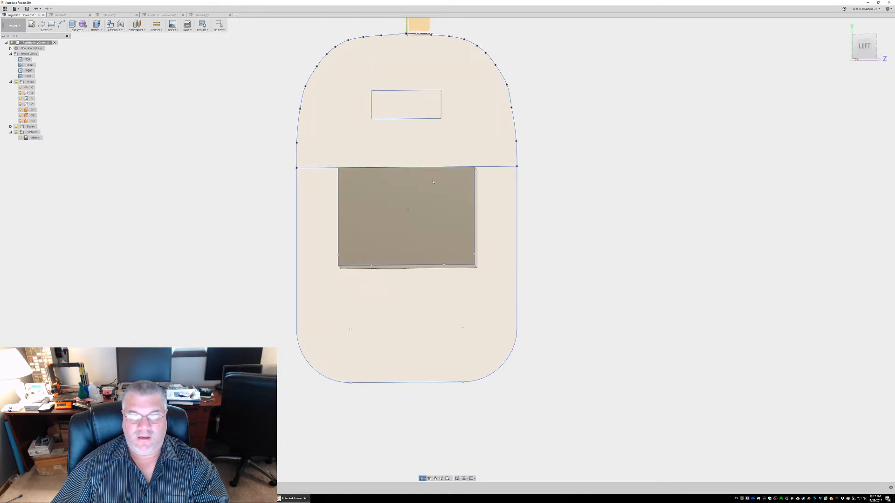
left_click(334, 134)
left_click(321, 198)
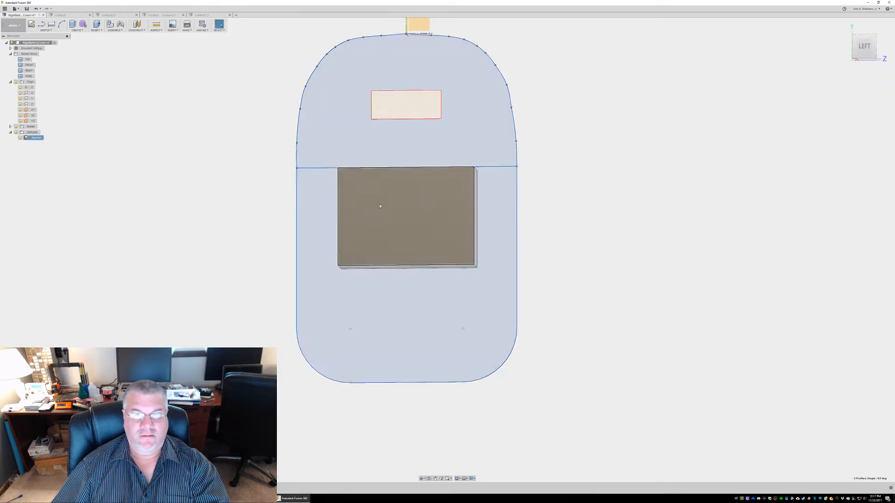
left_click(79, 31)
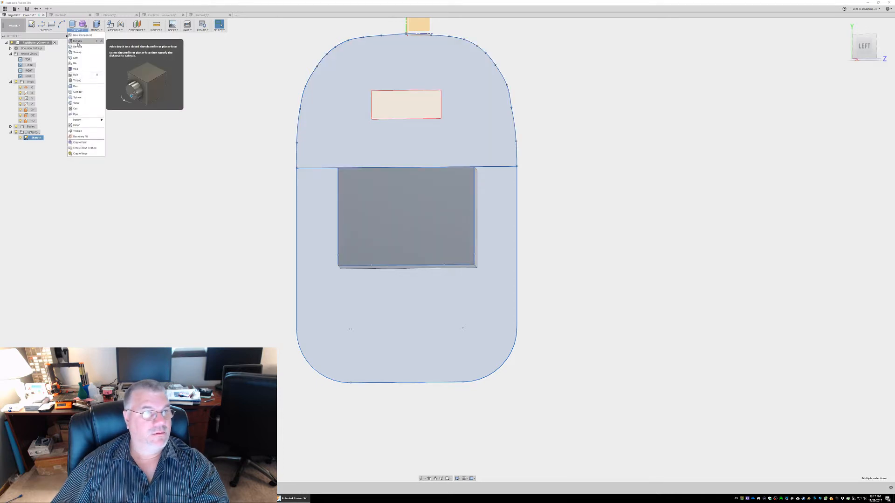
left_click(77, 42)
middle_click_drag(220, 203, 247, 214, "shift")
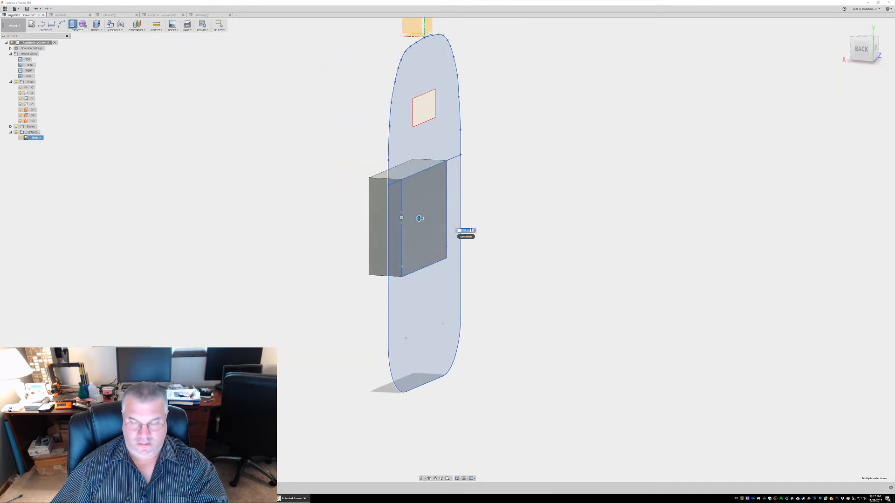
key("BackSpace")
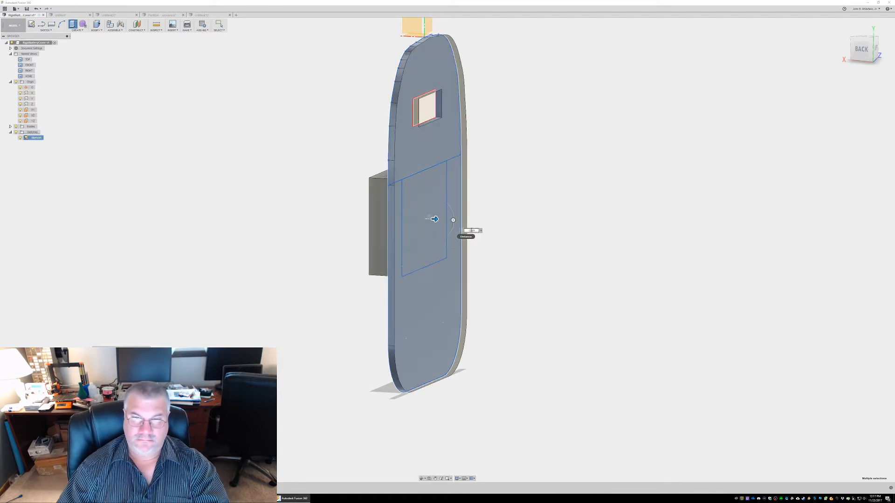
key("Return")
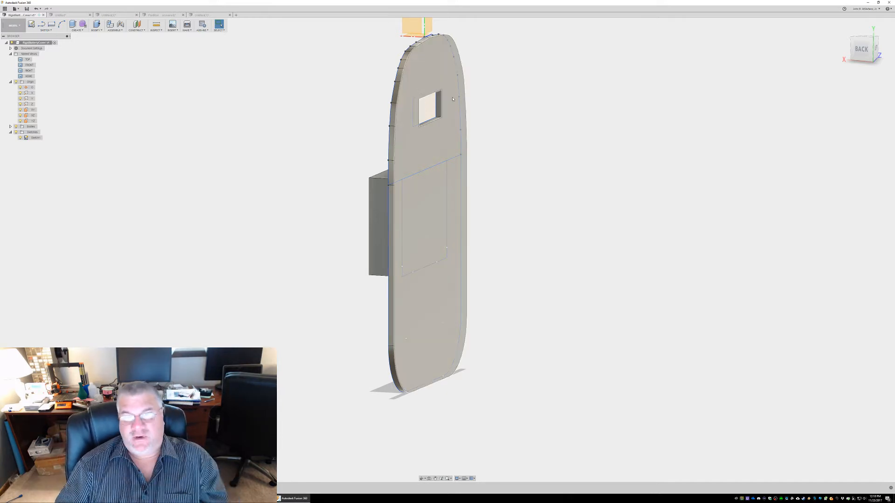
Try to chamfer the upper edge of the small rectangular slot by 3 mm on the box side of the plate
middle_click_drag(485, 100, 459, 84, "shift")
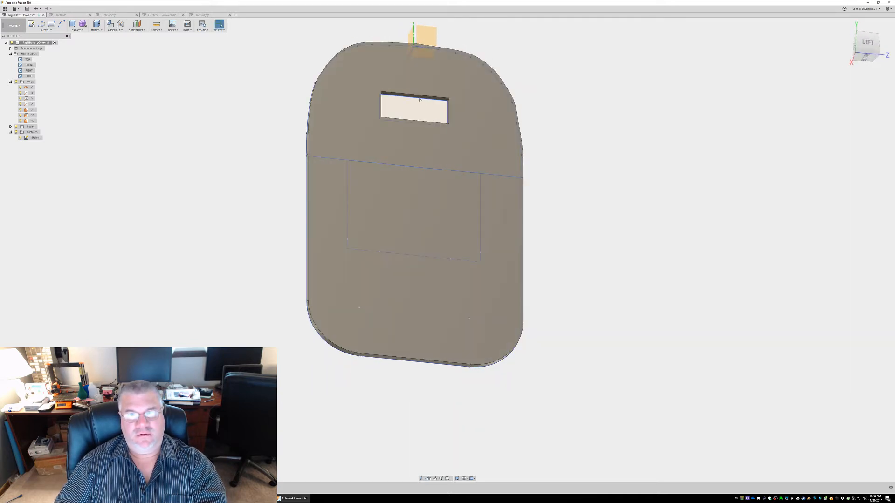
scroll(413, 100, "up", 8)
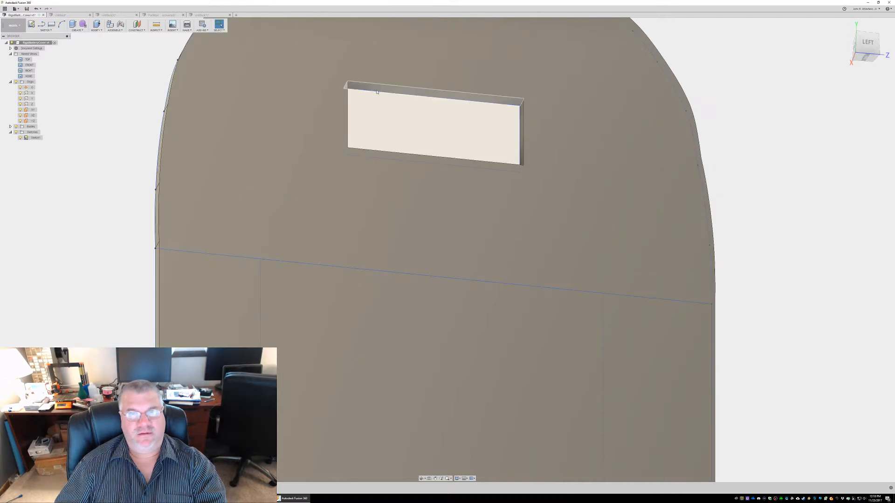
left_click(438, 86)
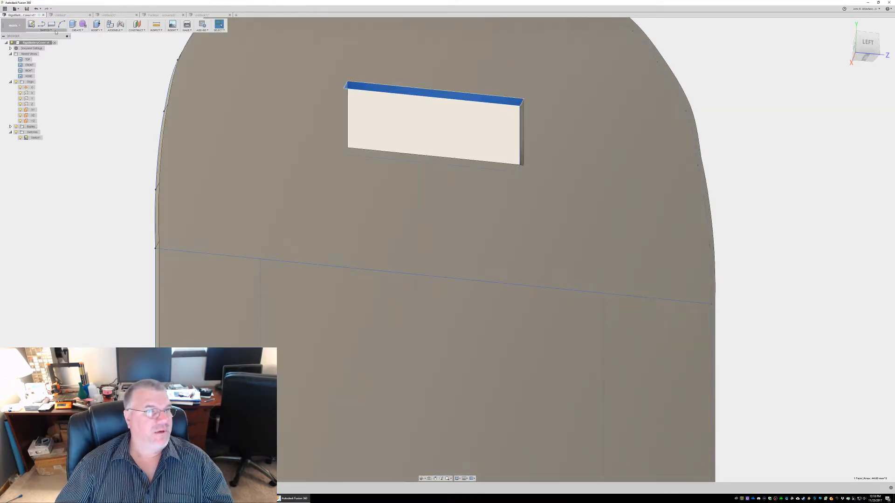
left_click(95, 30)
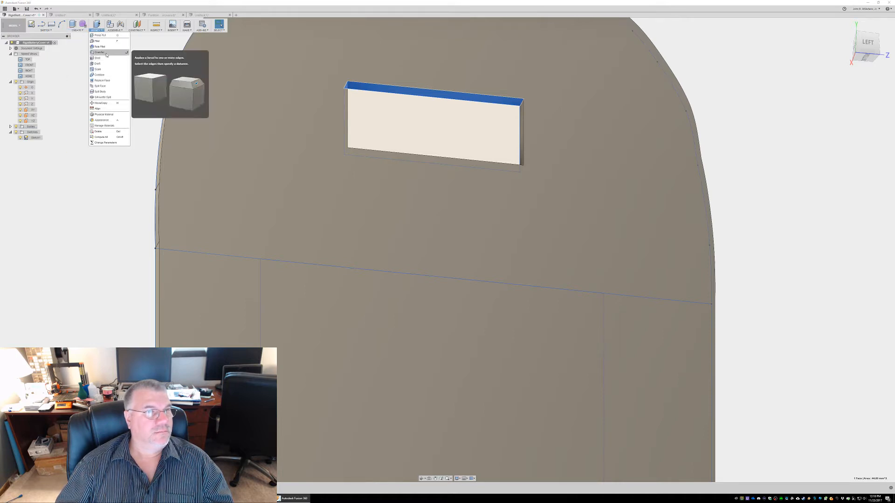
left_click(124, 52)
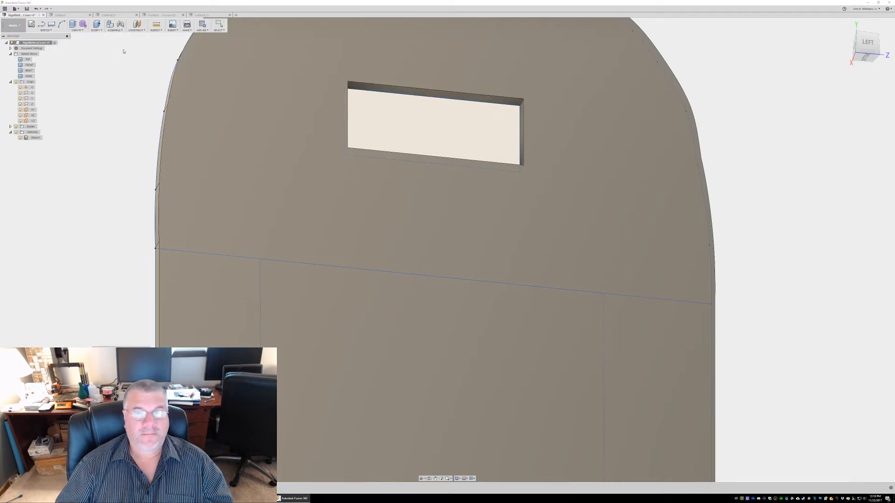
left_click(365, 91)
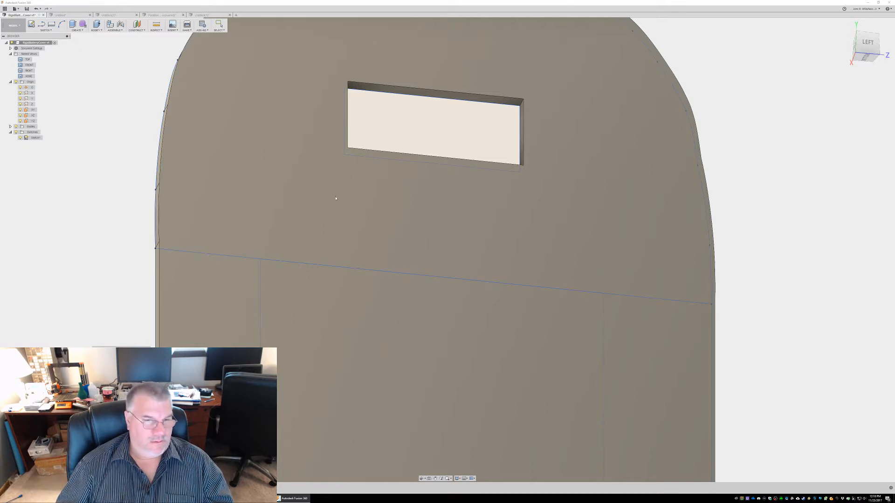
middle_click_drag(469, 135, 511, 135, "shift")
left_click(483, 96)
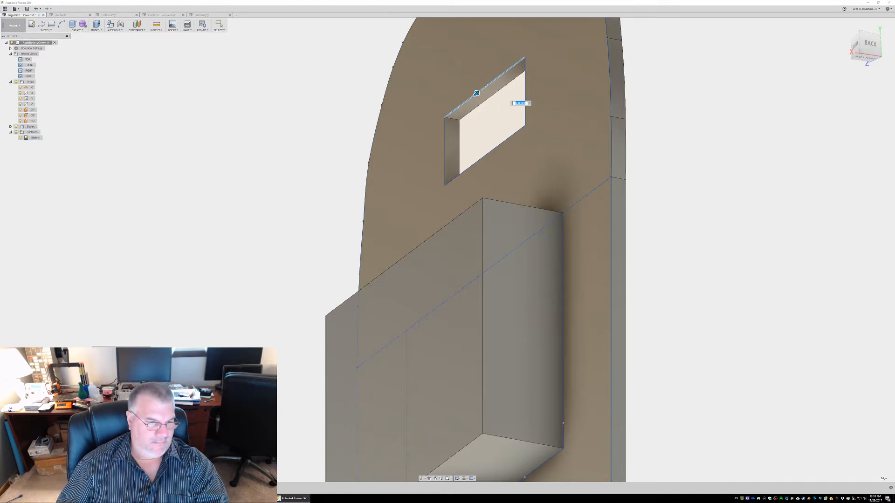
type("3")
key("Return")
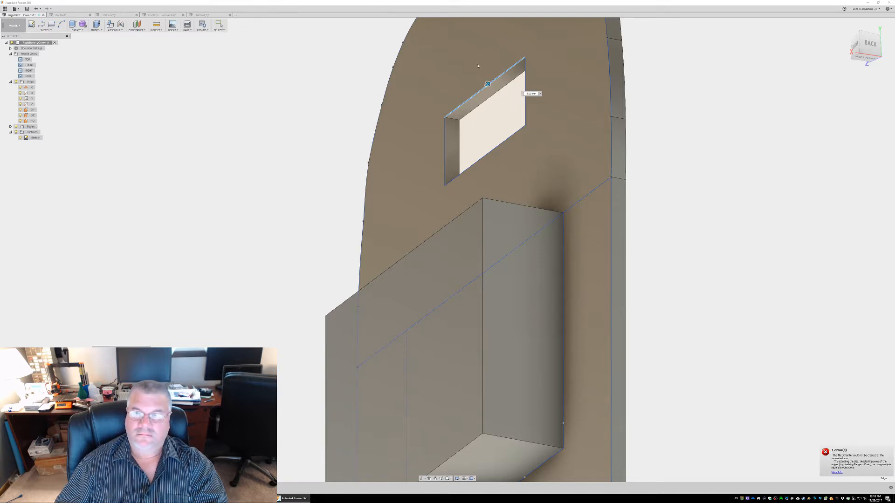
key("Escape")
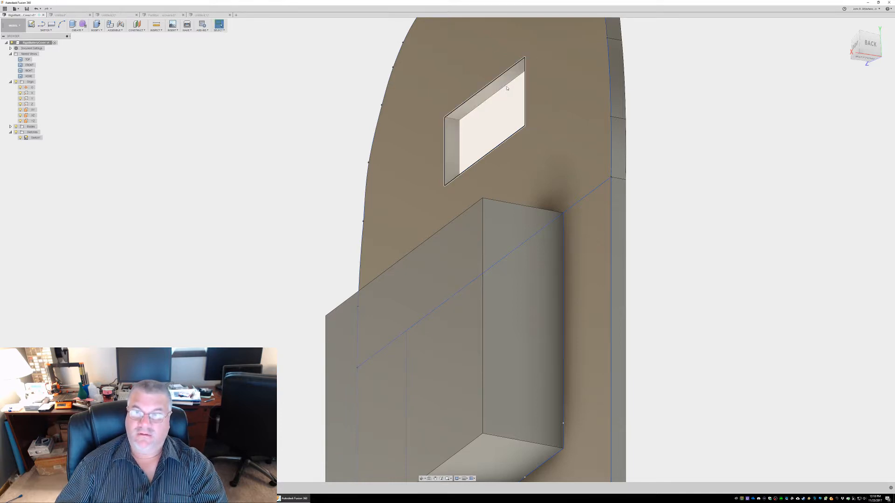
Try to chamfer the slot's upper edge by 5 mm on the box side of the plate
left_click(459, 115)
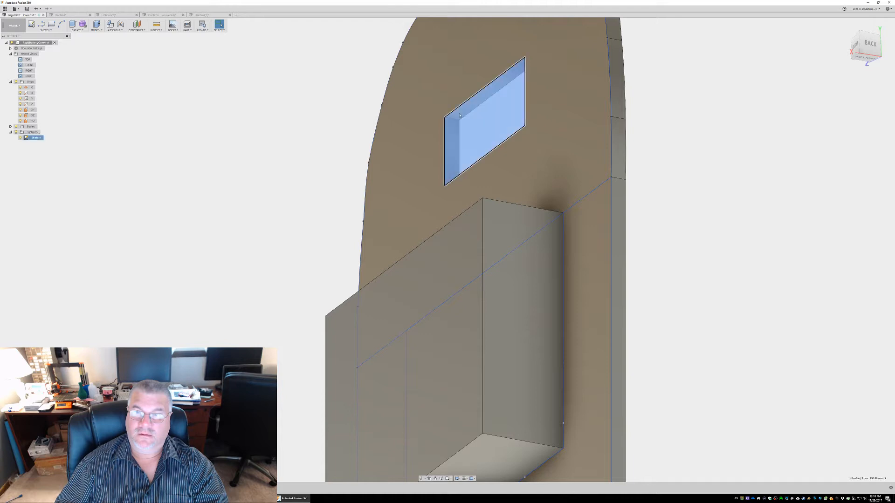
left_click(493, 80)
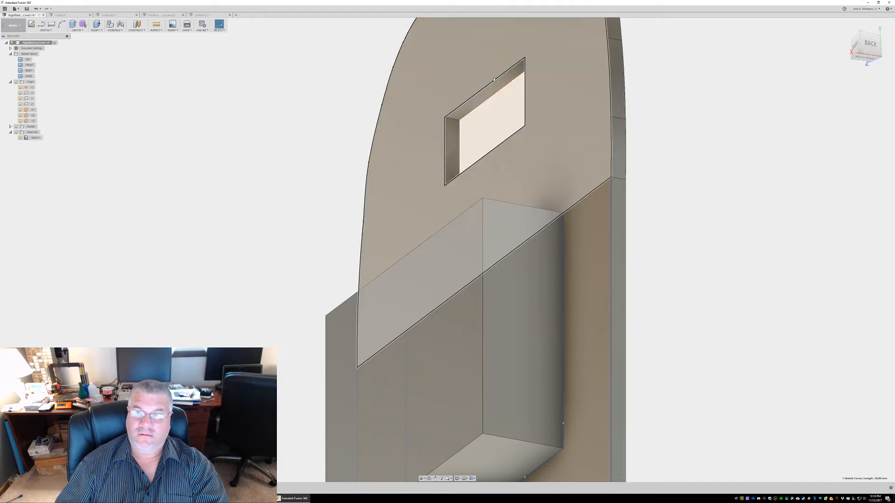
left_click(95, 30)
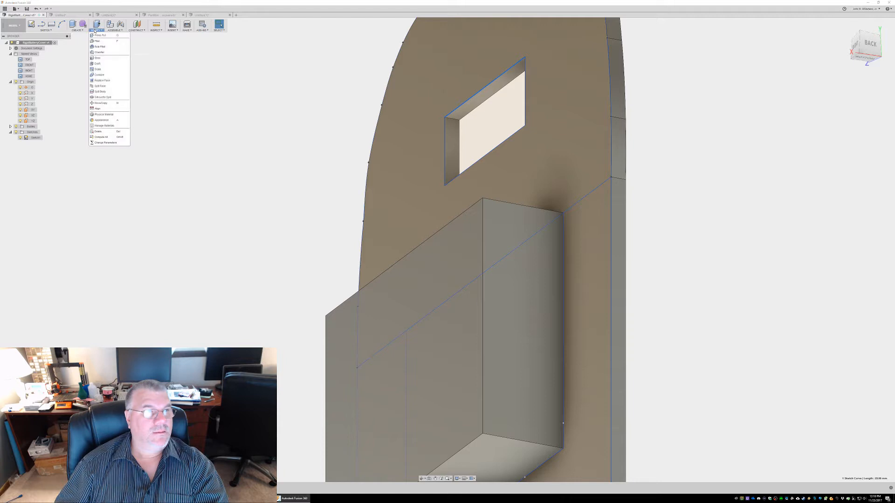
left_click(105, 54)
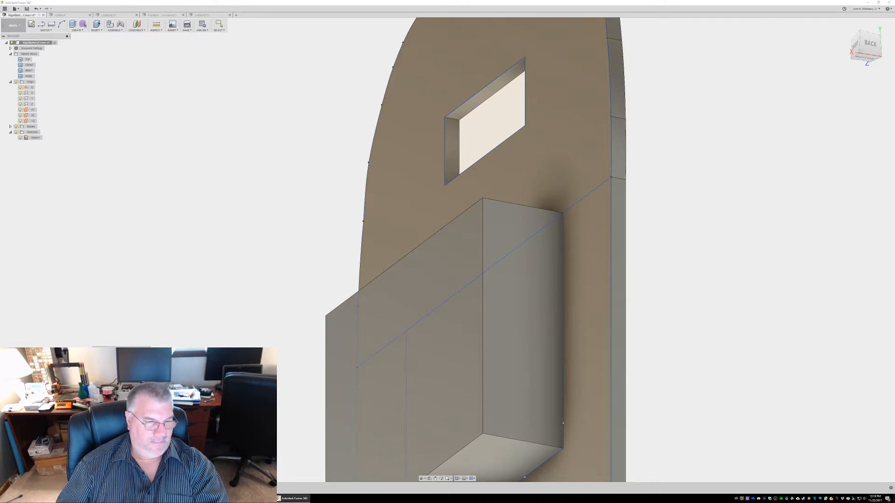
left_click(471, 99)
left_click(470, 100)
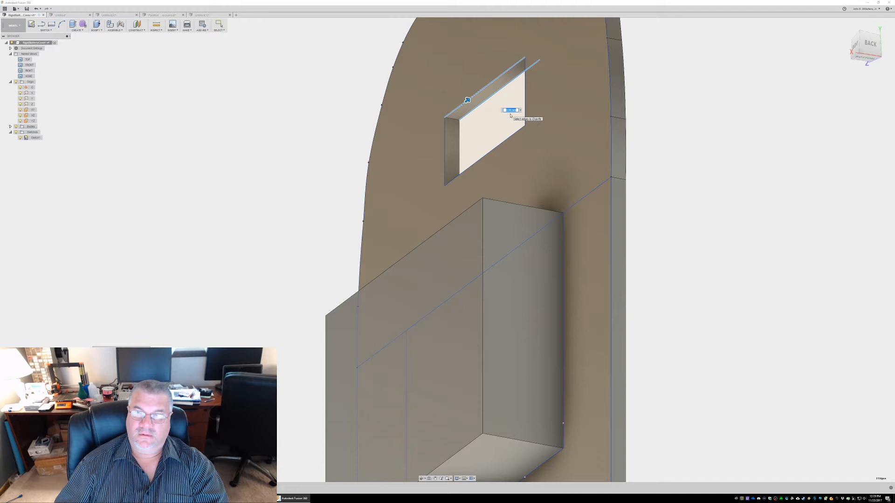
type("5")
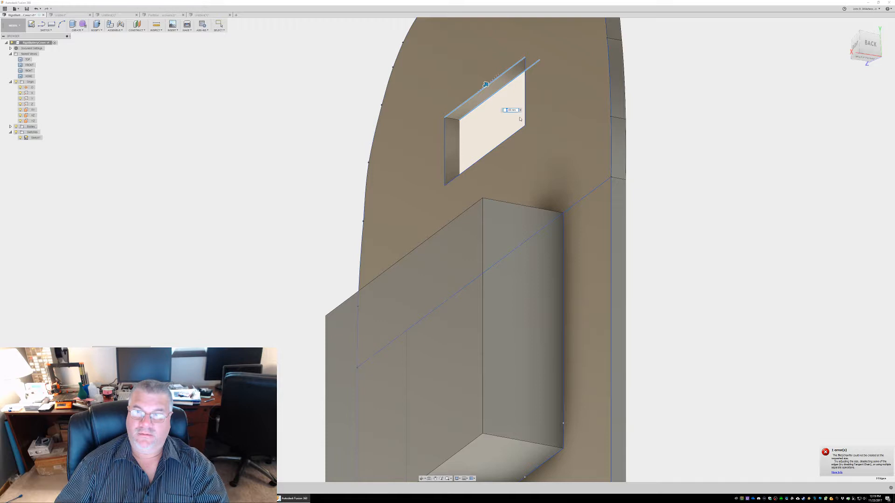
key("Escape")
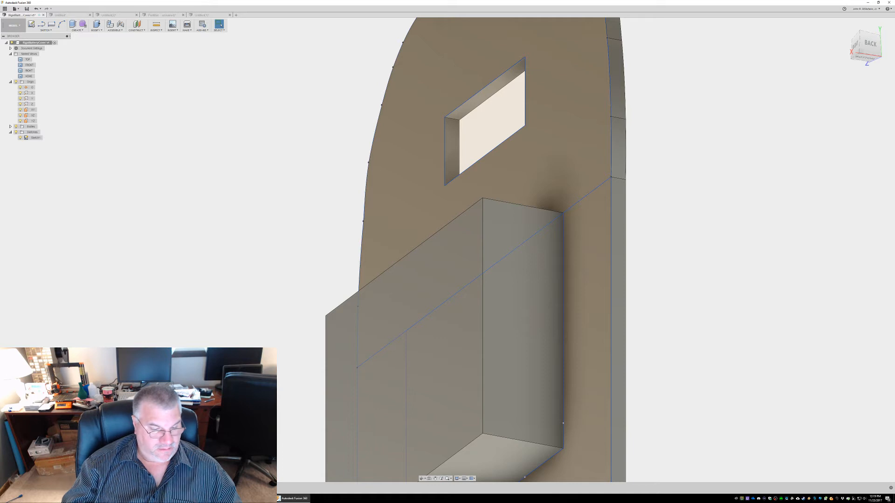
Switch to the YouTube live dashboard, pop the live chat out into its own window, and minimize the dashboard
key("alt+Tab")
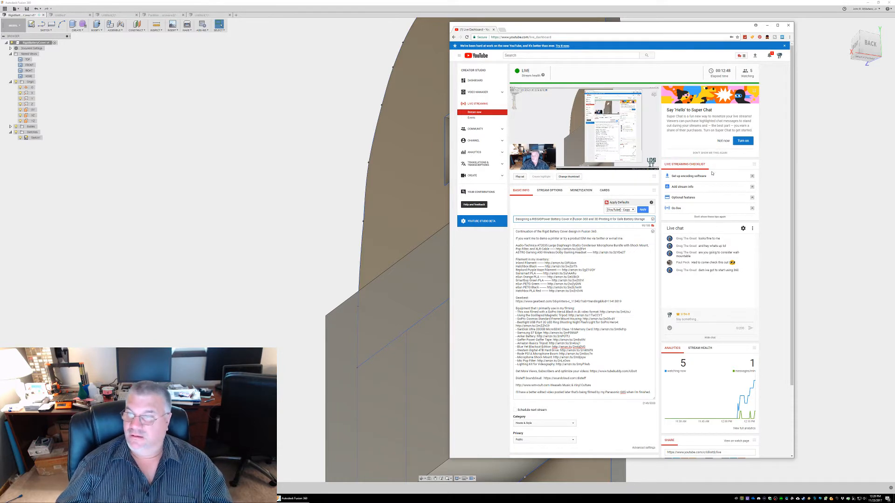
left_click(752, 228)
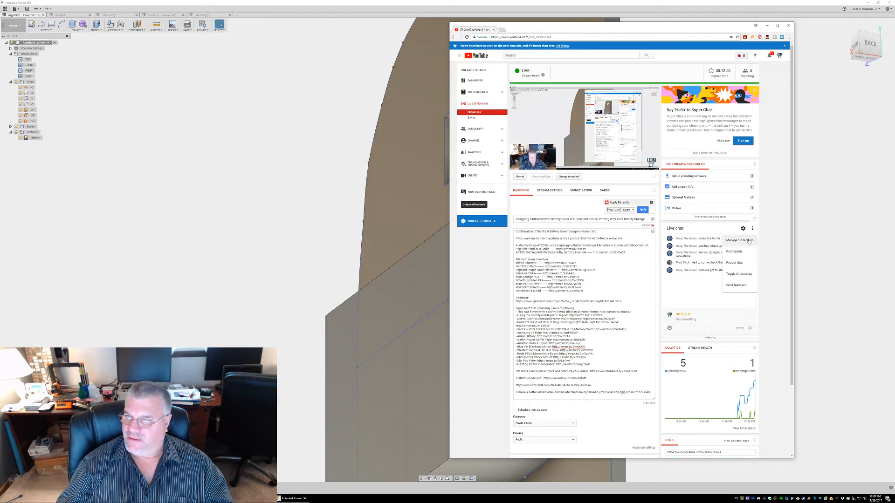
left_click(733, 262)
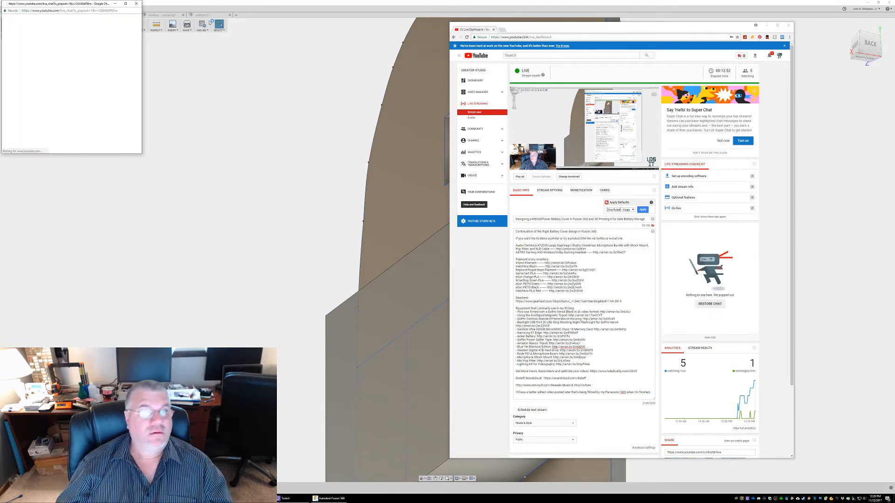
left_click_drag(85, 4, 871, 123)
left_click(769, 5)
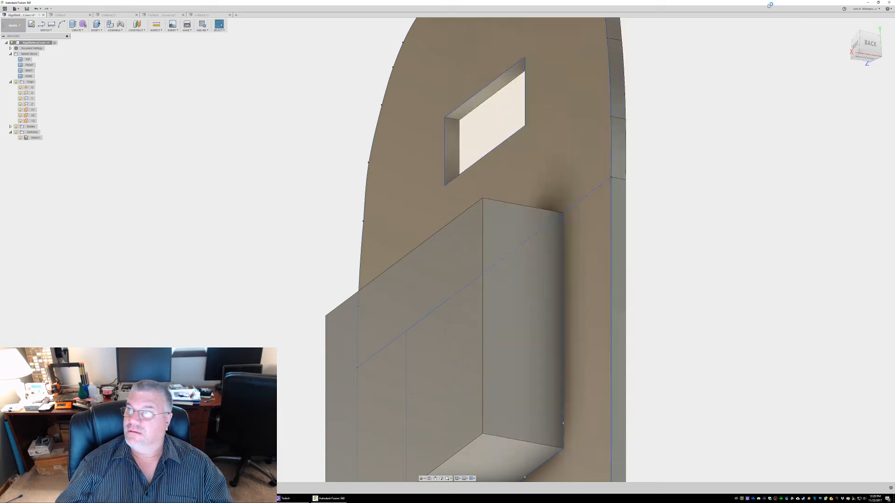
Snap the Fusion 360 window beside the popped-out live chat, and return the chat to a small window
left_click_drag(796, 3, 893, 52)
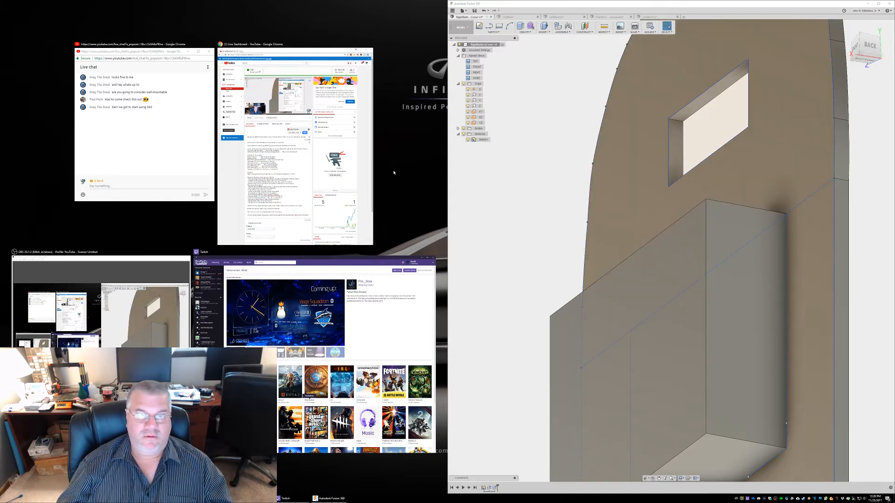
left_click(91, 114)
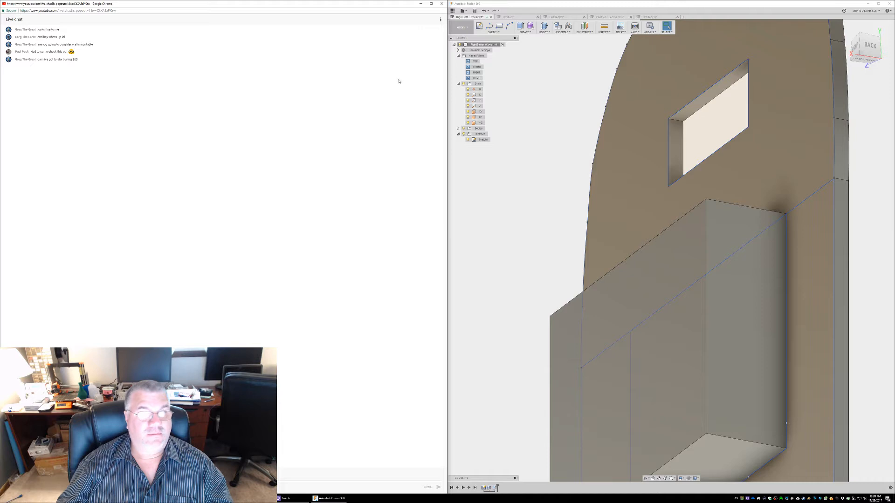
left_click_drag(370, 7, 75, 11)
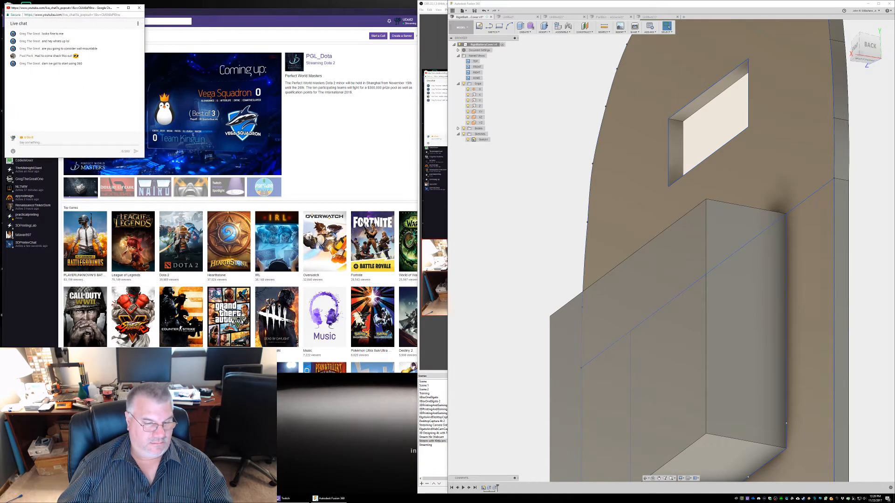
Widen the Fusion 360 window toward the live chat and clear away the Twitch and OBS windows behind it
left_click_drag(447, 138, 166, 131)
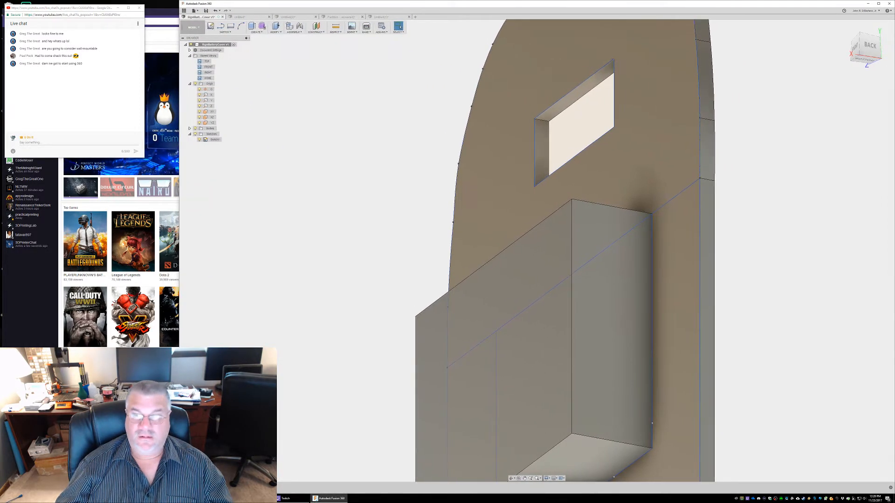
left_click_drag(179, 128, 134, 130)
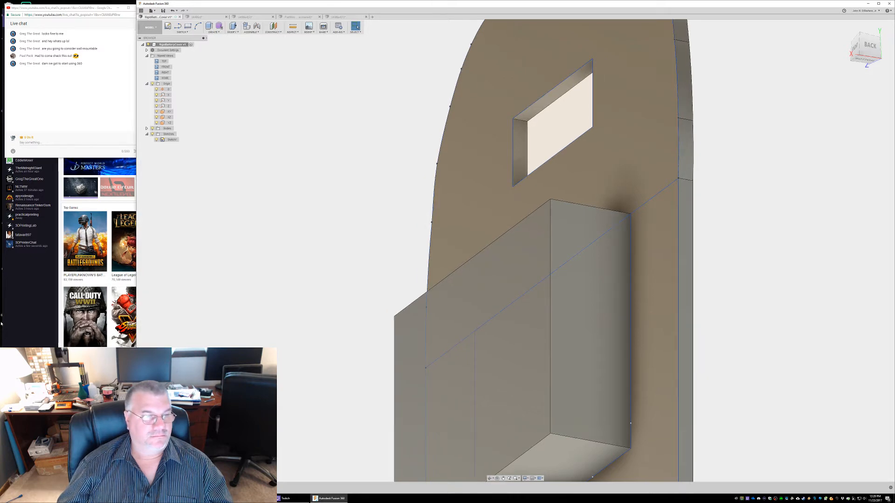
left_click(102, 207)
left_click(423, 13)
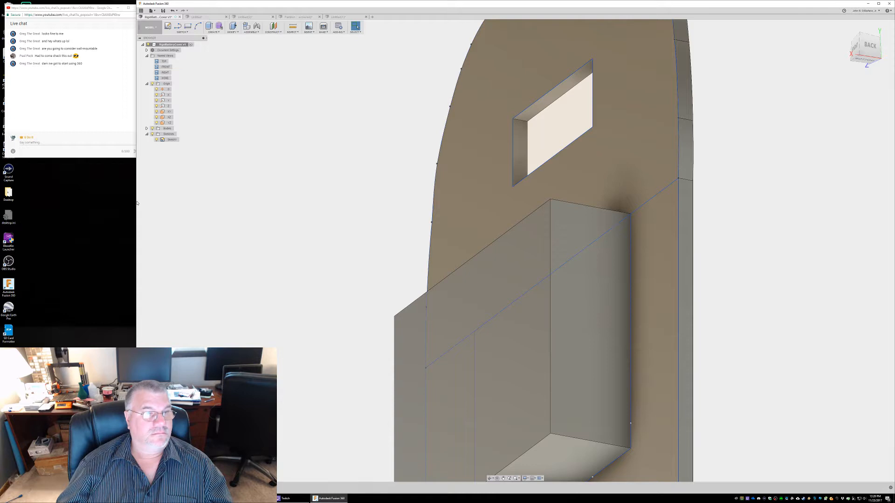
left_click_drag(135, 201, 97, 200)
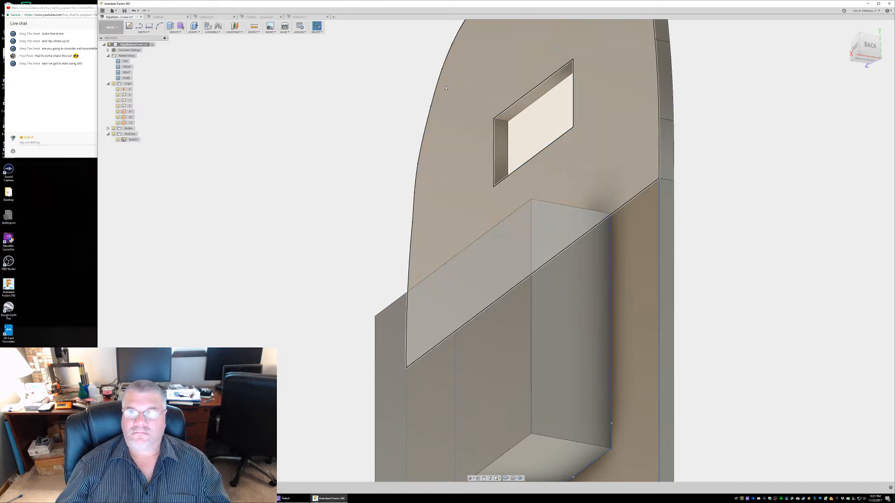
Bring the live chat window forward and narrow it to fit beside the Fusion 360 window
left_click(528, 96)
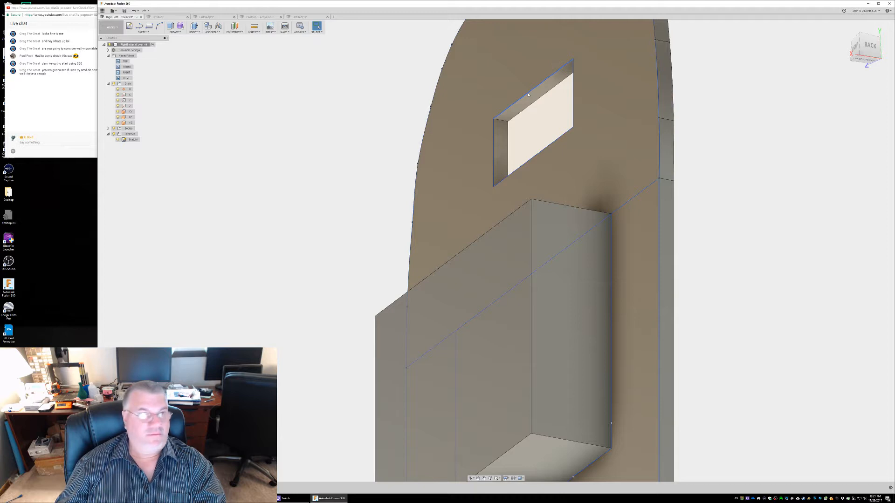
left_click(69, 94)
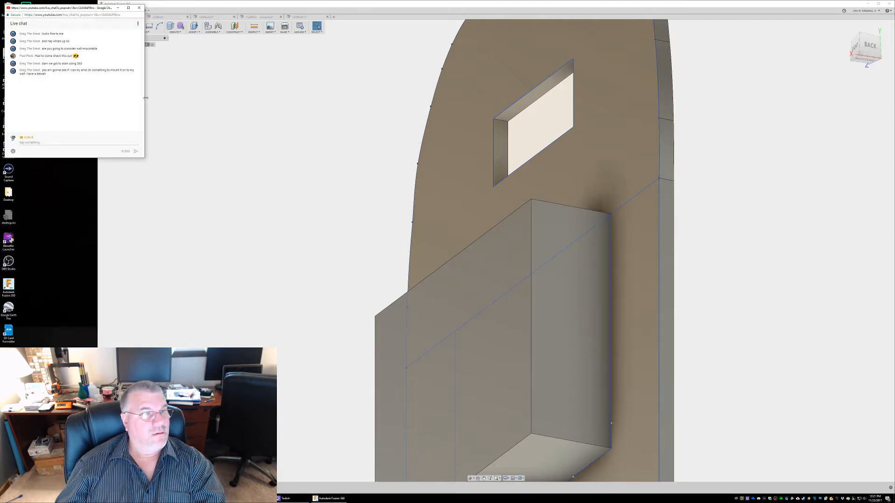
left_click_drag(145, 97, 99, 97)
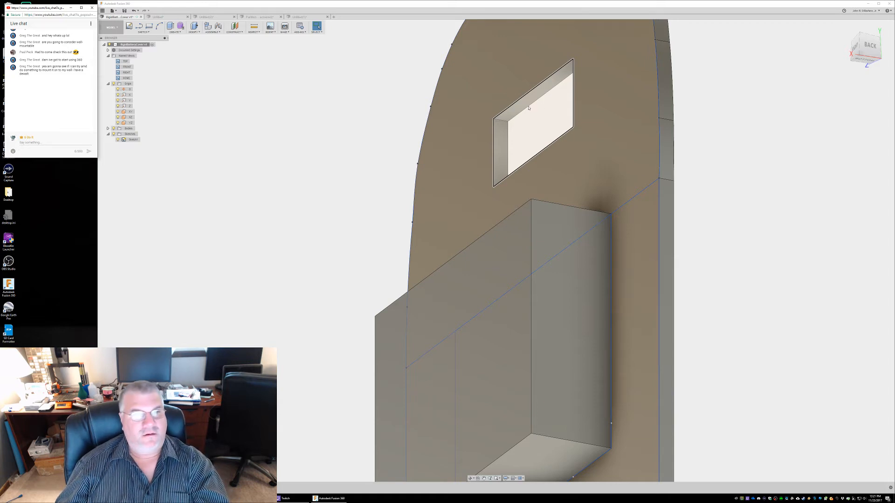
Try to chamfer the two short edges at the slot's upper corners by 3 mm
left_click(501, 121)
key("Escape")
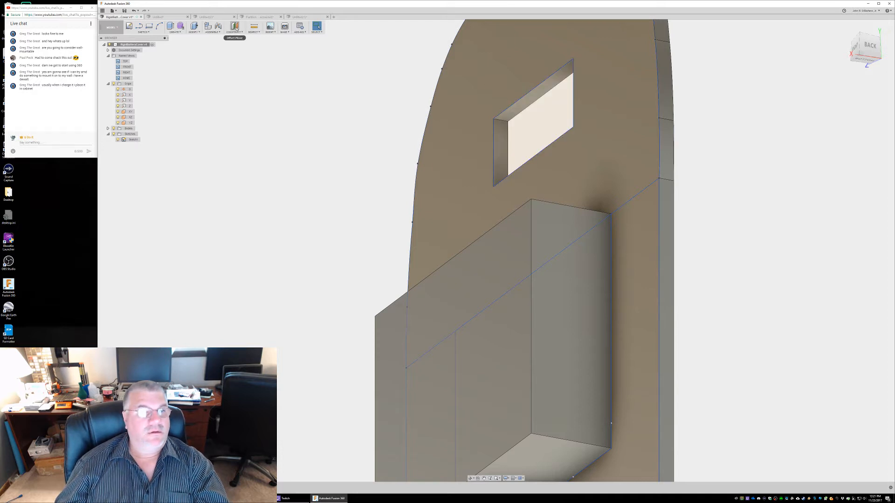
left_click(200, 33)
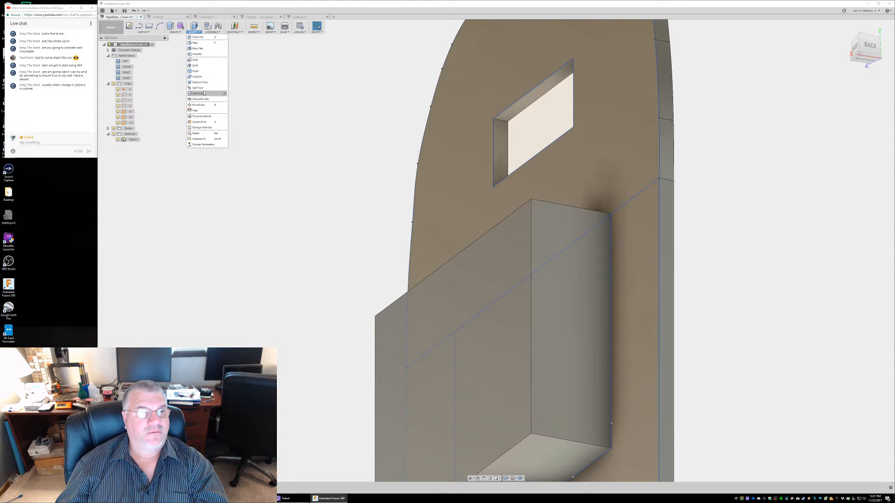
left_click(503, 120)
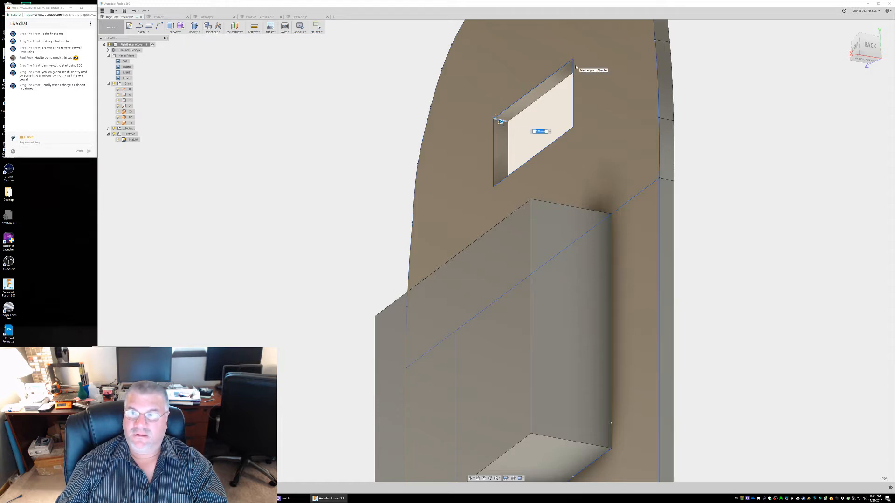
left_click(576, 61)
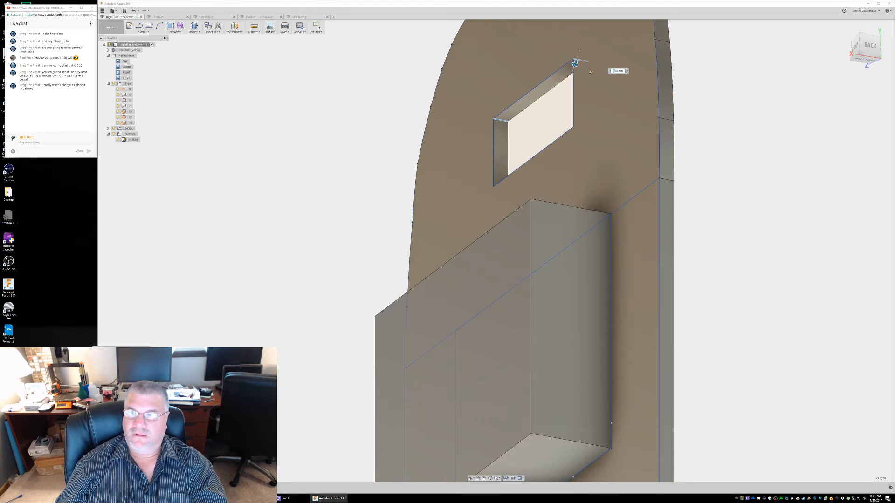
type("3")
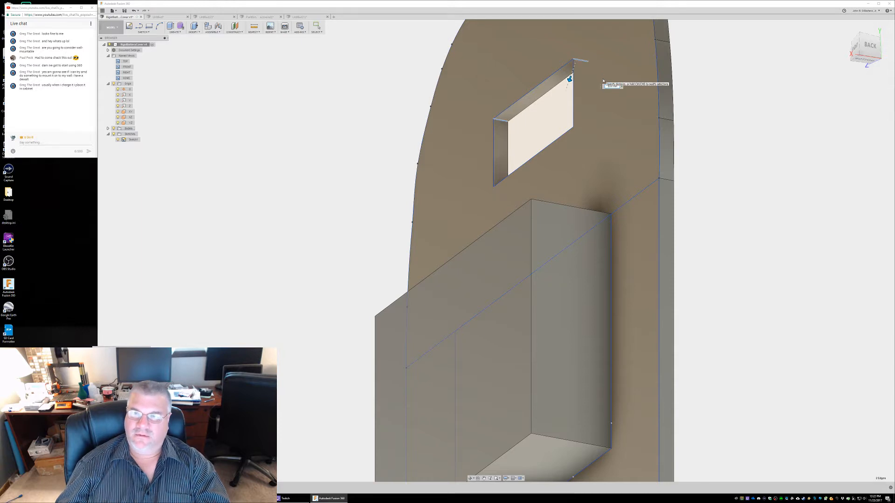
key("Escape")
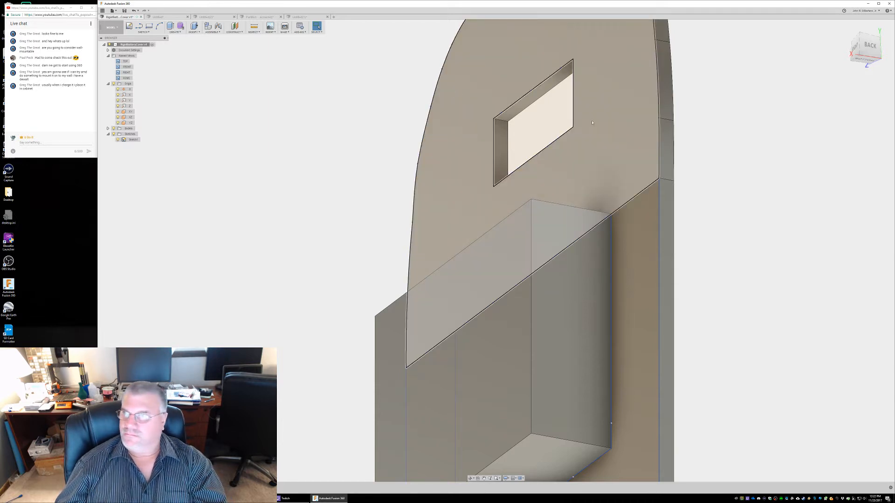
Hide the solid bodies of the cover, leaving only the sketch displayed
middle_click_drag(733, 182, 693, 202, "shift")
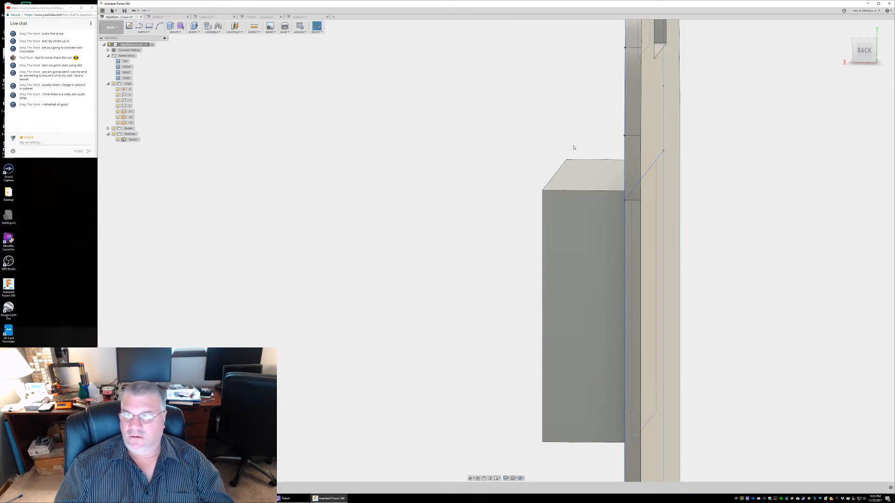
middle_click_drag(592, 145, 513, 142)
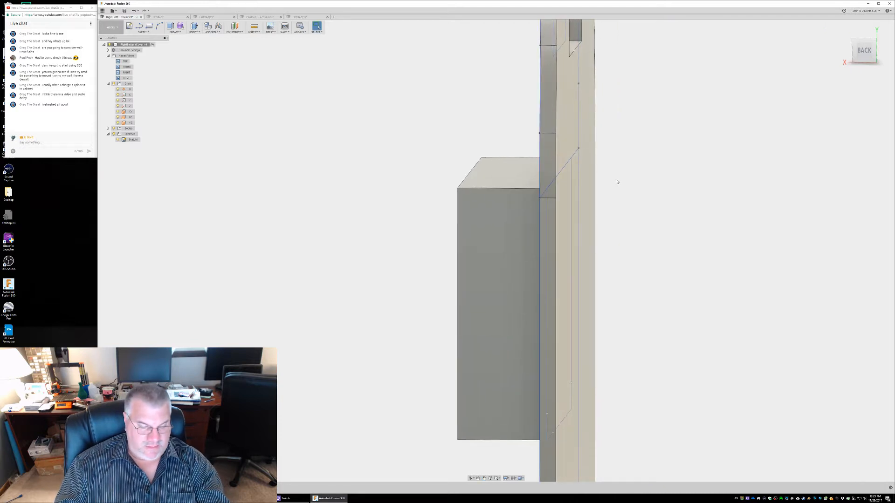
mouse_move(618, 180)
middle_mouse_down("shift")
mouse_move(625, 177)
mouse_move(594, 175)
mouse_move(609, 176)
middle_mouse_up("shift")
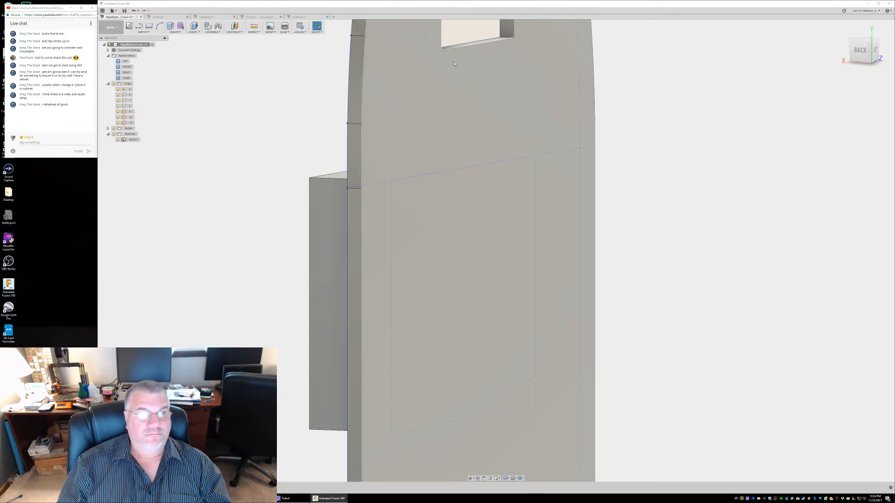
scroll(362, 188, "down", 5)
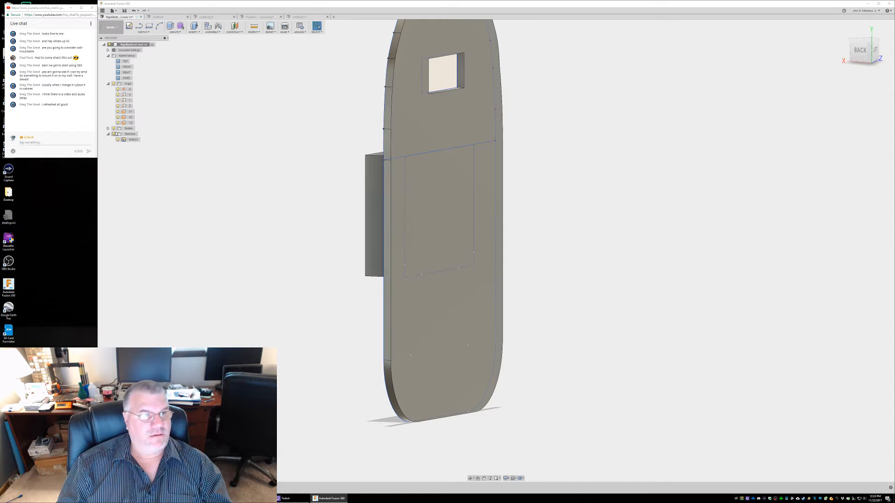
left_click(113, 128)
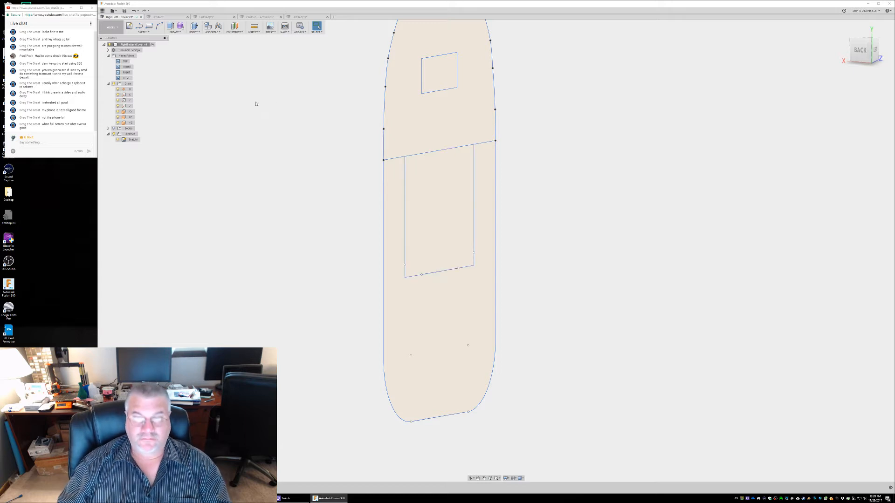
Face the cover sketch square-on from the left side and open it for editing
middle_click_drag(307, 168, 294, 166)
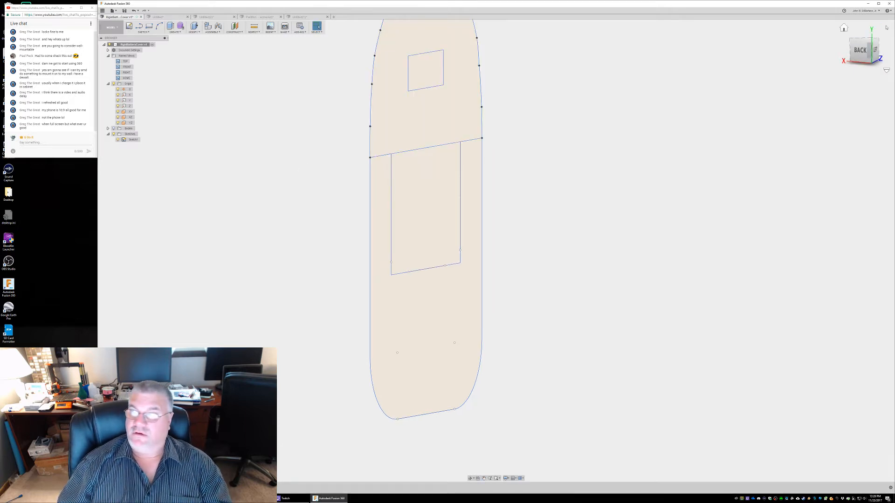
left_click(875, 50)
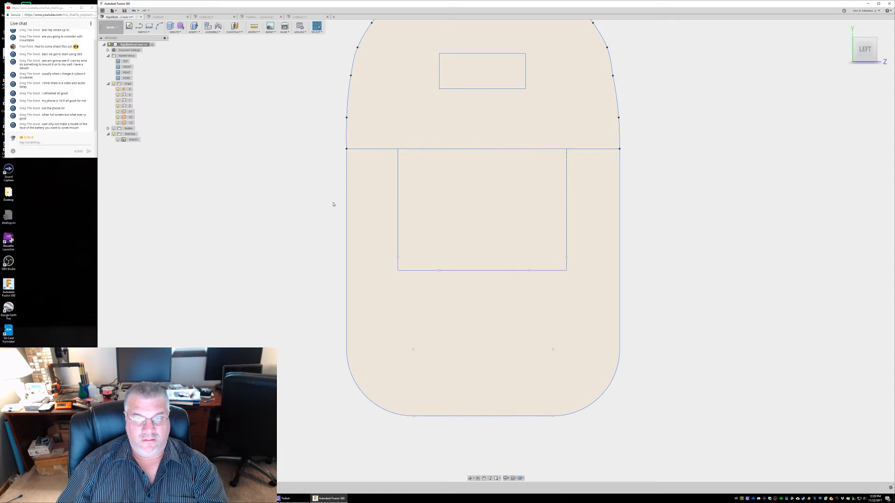
left_click(129, 27)
left_click(347, 201)
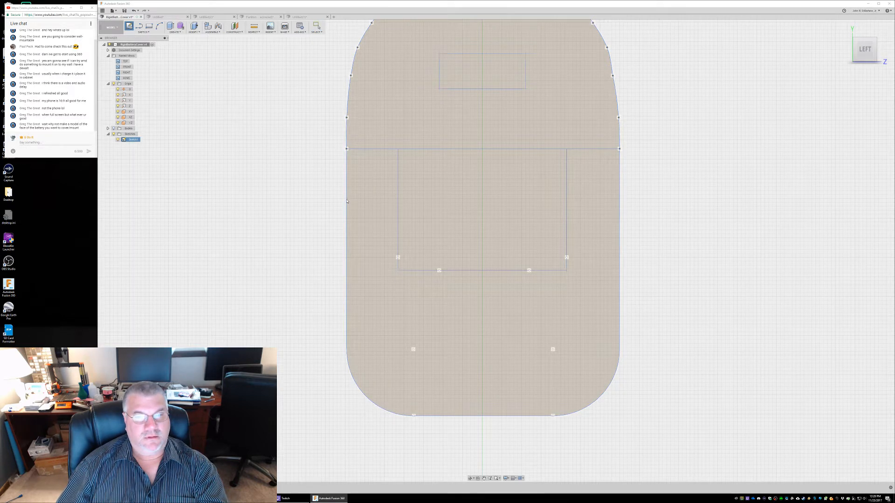
Start a new sketch on the cover's face and try to dimension the outline's straight left side
left_click(347, 201)
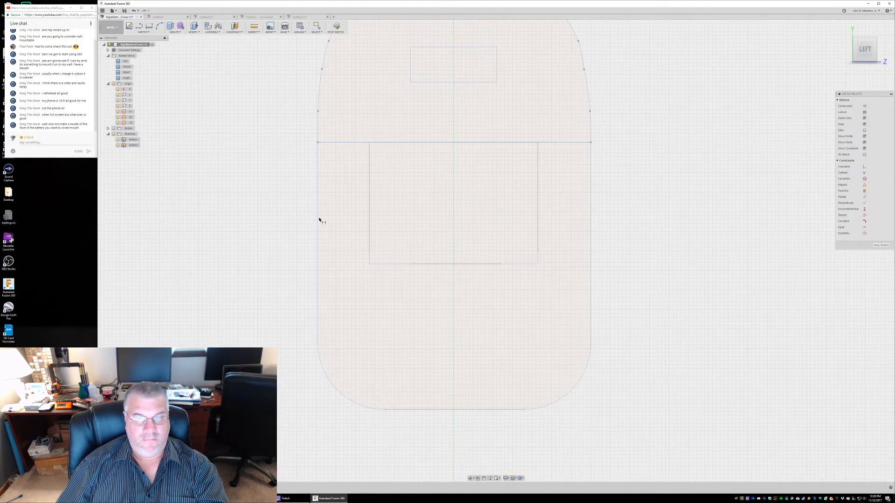
left_click(319, 223)
left_click(318, 223)
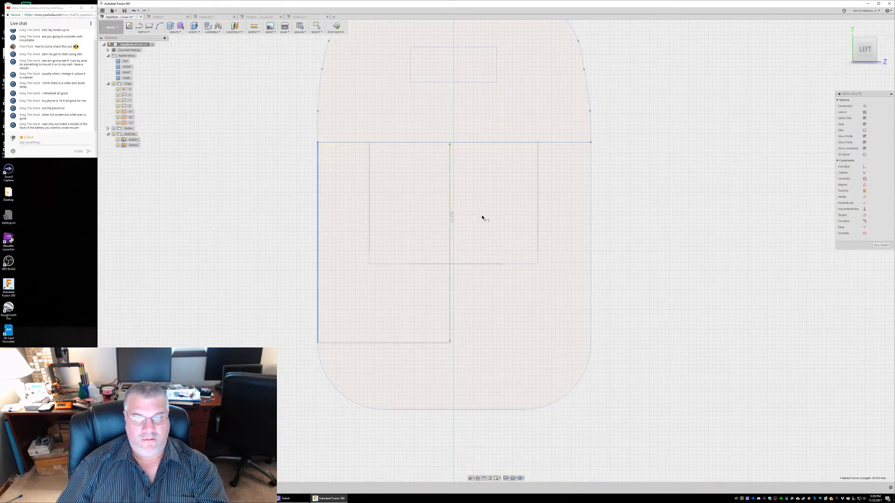
key("Escape")
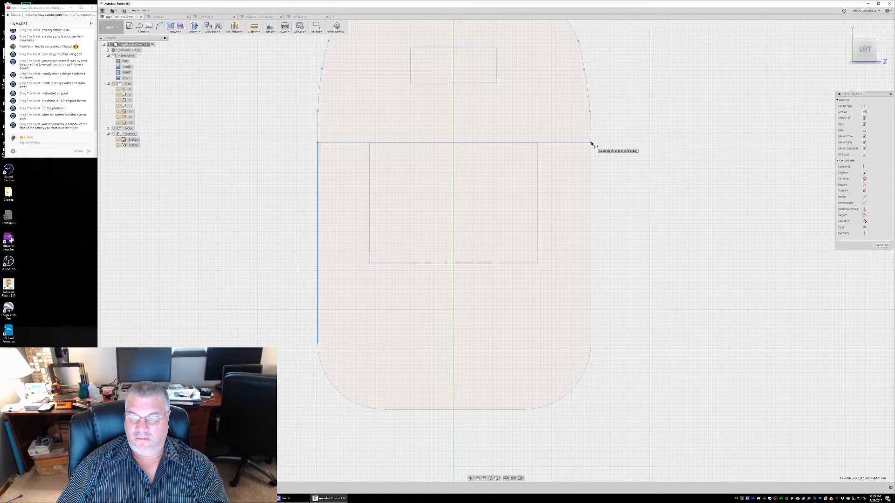
key("Escape")
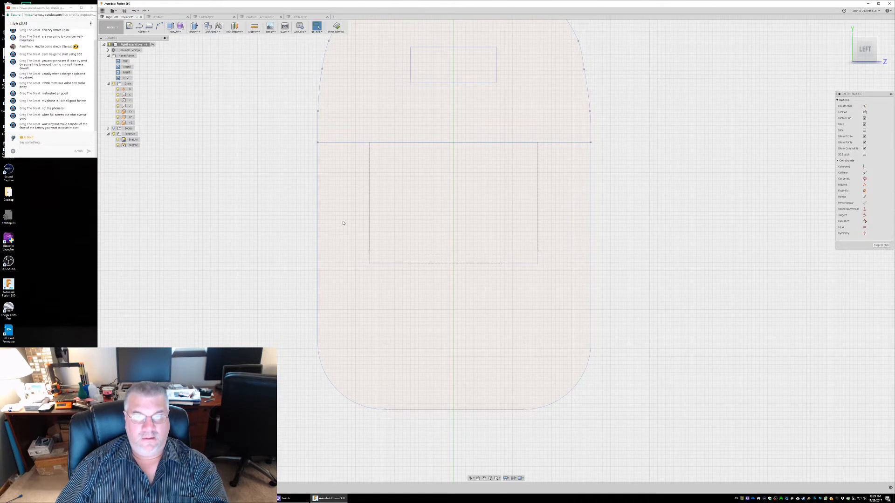
Try to dimension the cover's width between the two endpoints of the horizontal line at the slot's upper end
left_click(318, 143)
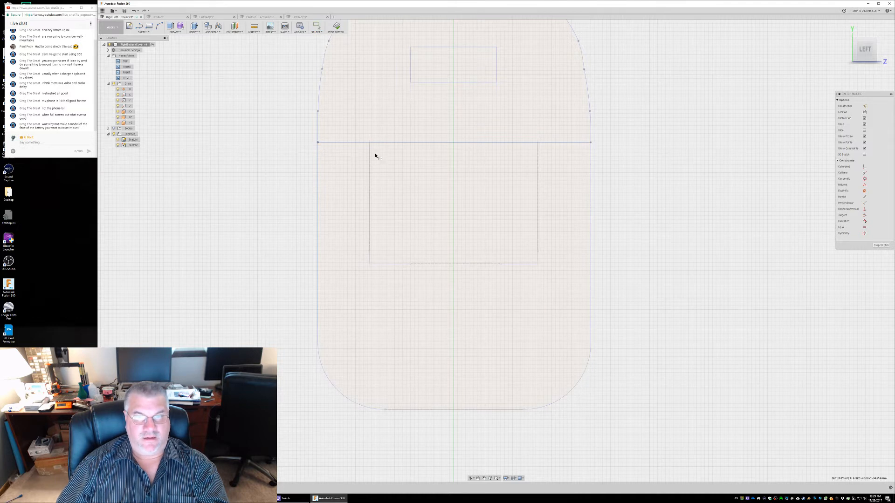
left_click(590, 143)
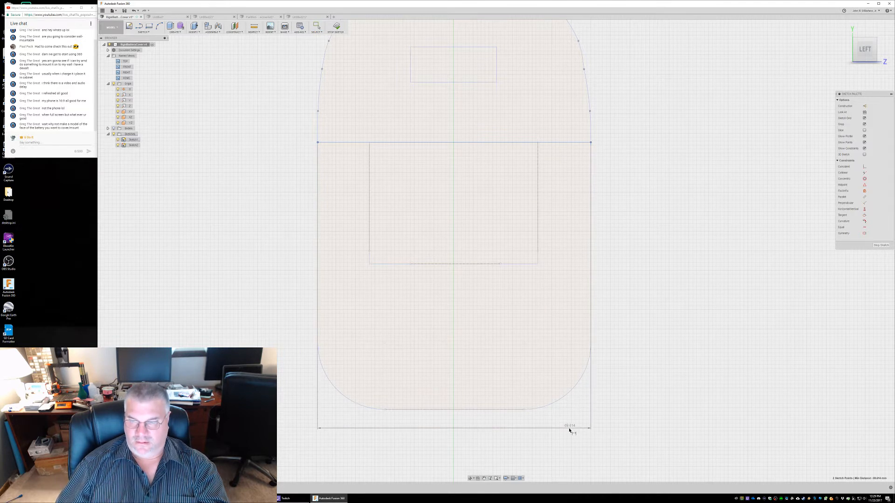
left_click(454, 445)
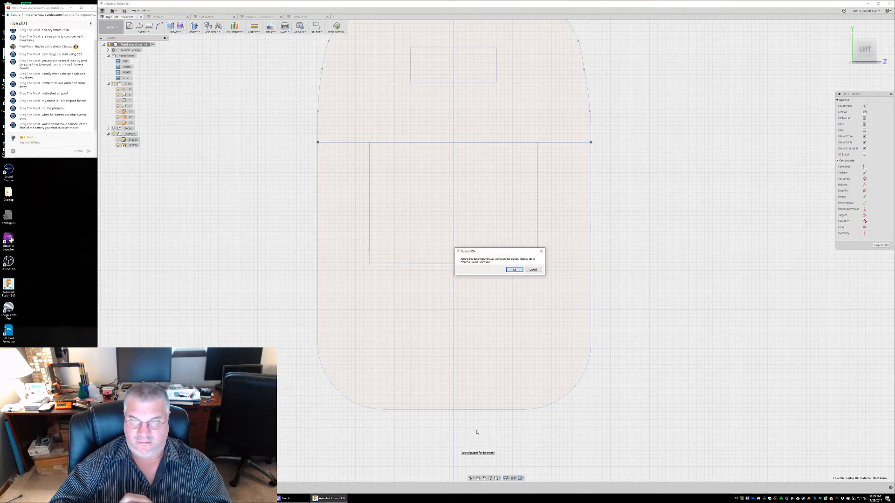
left_click(532, 270)
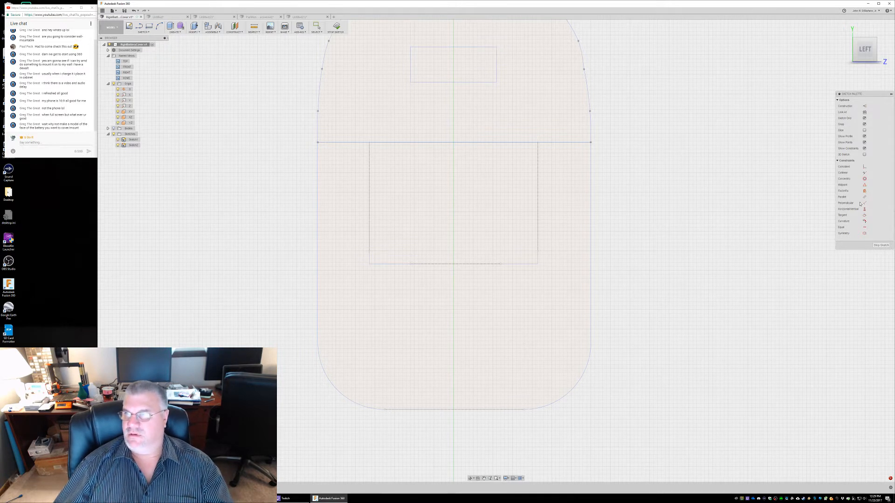
Draw a 76 mm wide construction center rectangle centred on the vertical axis below the slot, extending past both sides of the cover
left_click(865, 105)
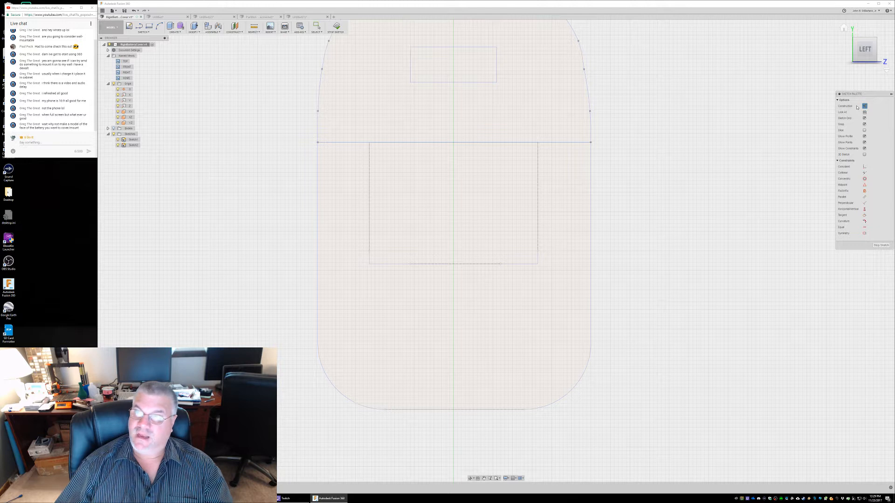
left_click(142, 33)
mouse_move(146, 59)
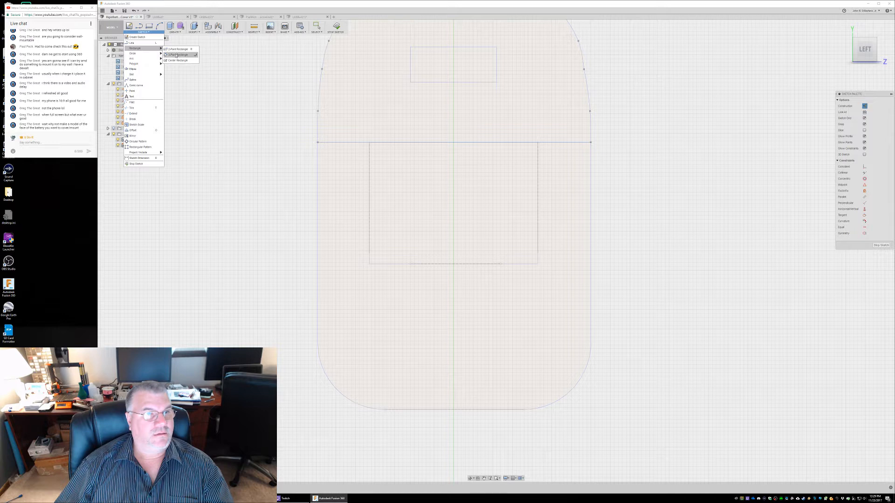
left_click(177, 60)
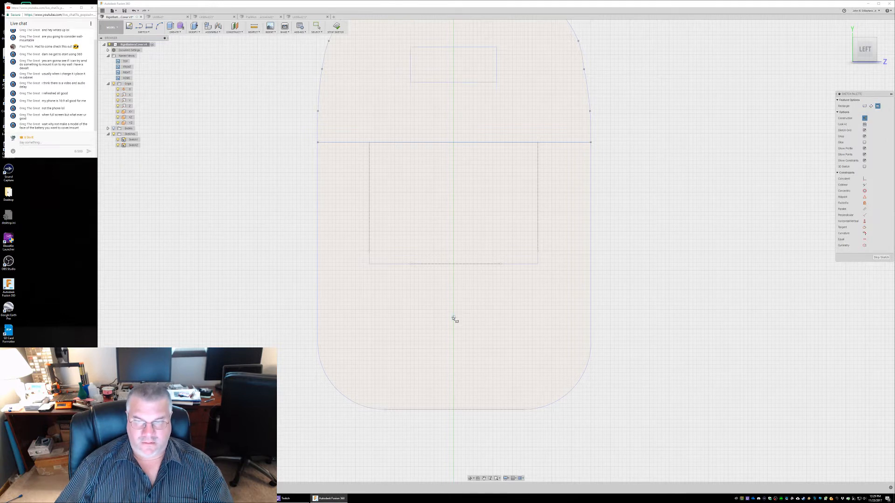
left_click(453, 318)
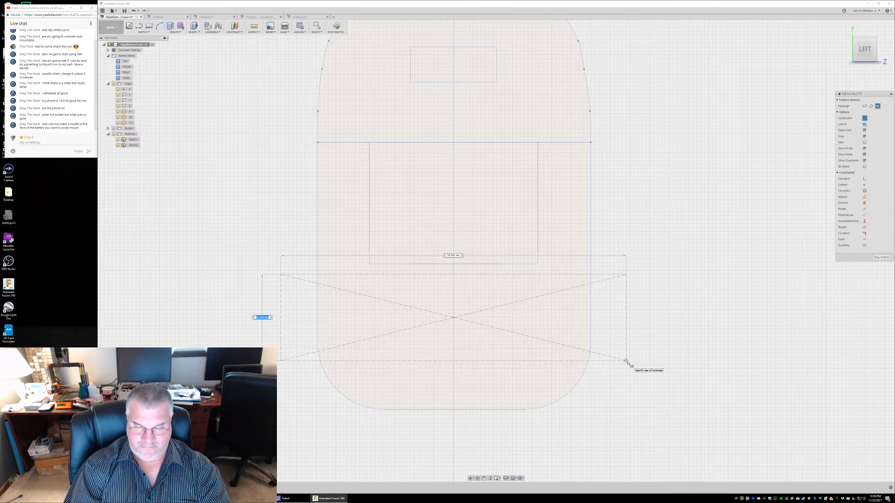
key("Tab")
type("76")
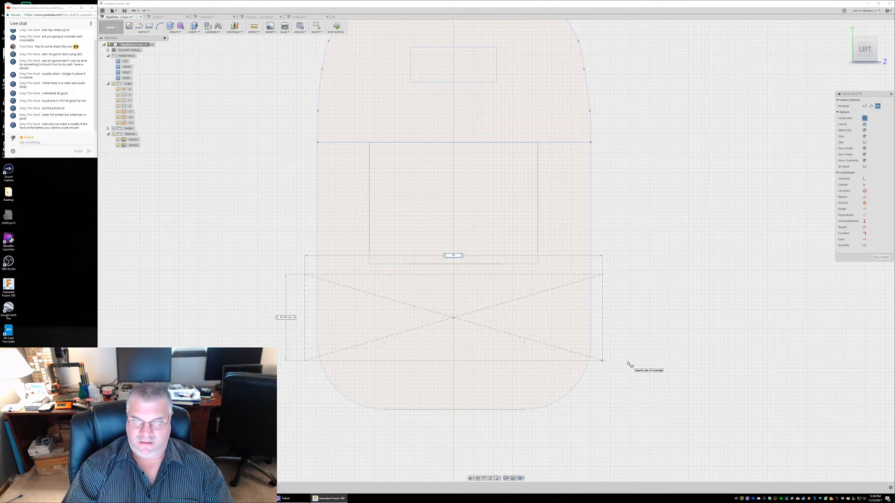
key("Return")
Delete the construction rectangle's horizontal sides, diagonals, centre point and width dimension, keeping only its two vertical sides
left_click(378, 275)
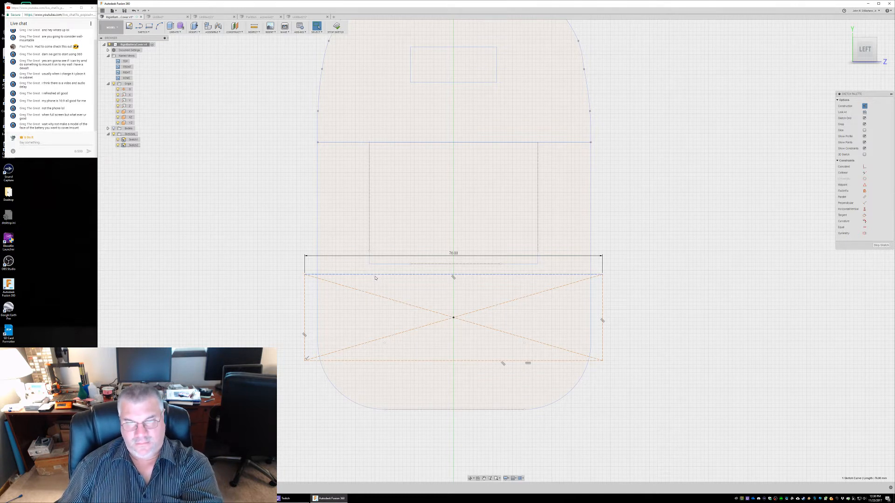
key("Delete")
left_click(377, 296)
key("Delete")
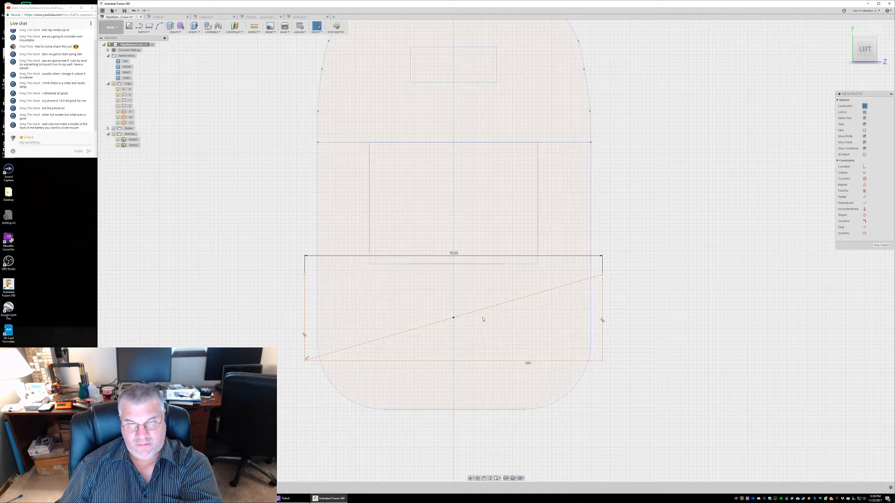
left_click(455, 318)
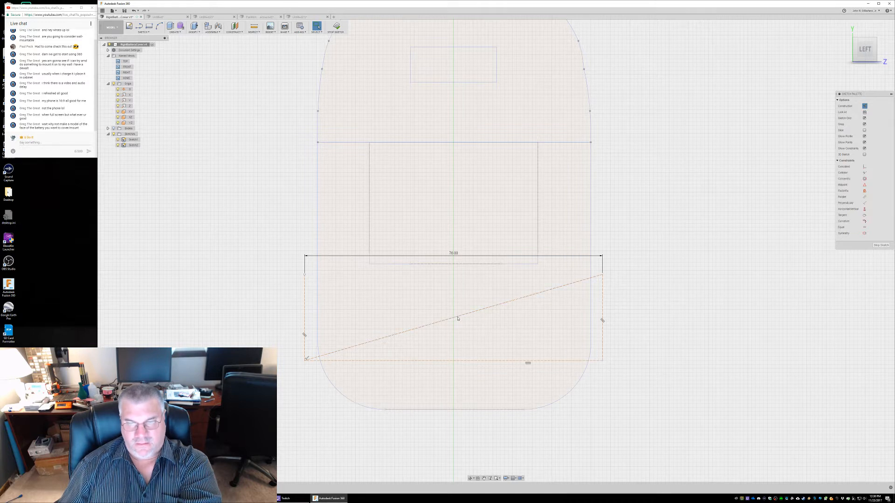
key("Delete")
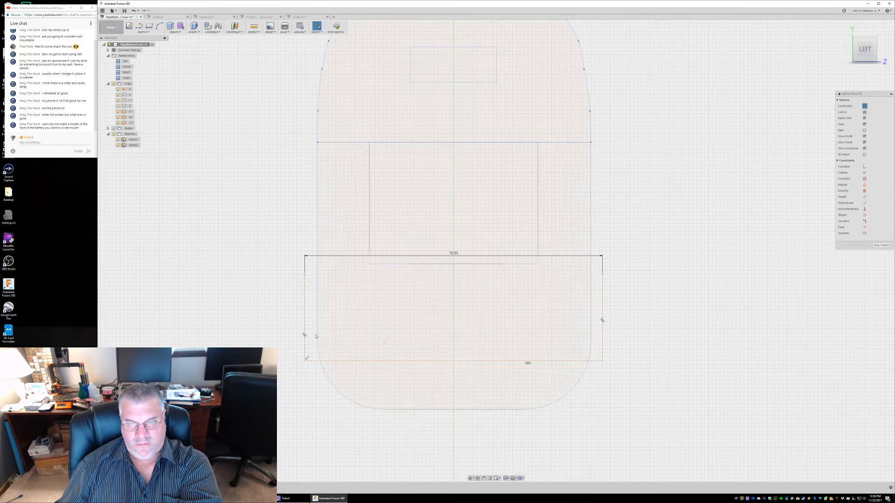
left_click(433, 361)
key("Delete")
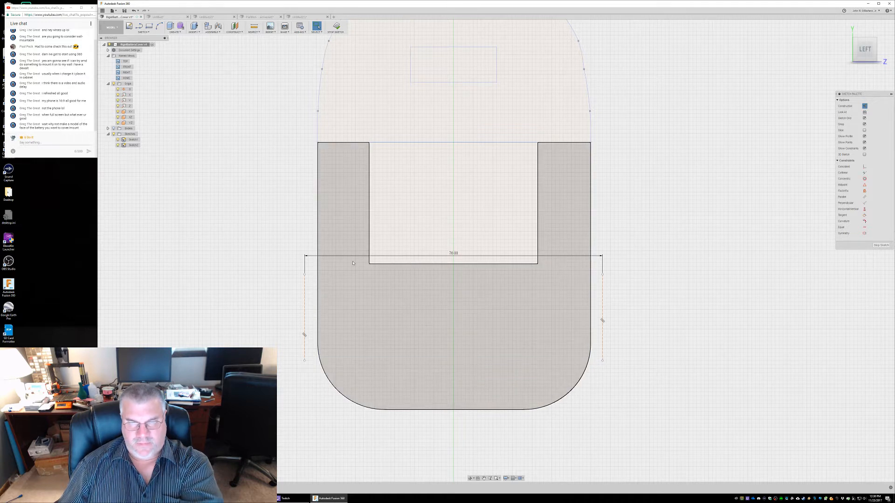
left_click(325, 255)
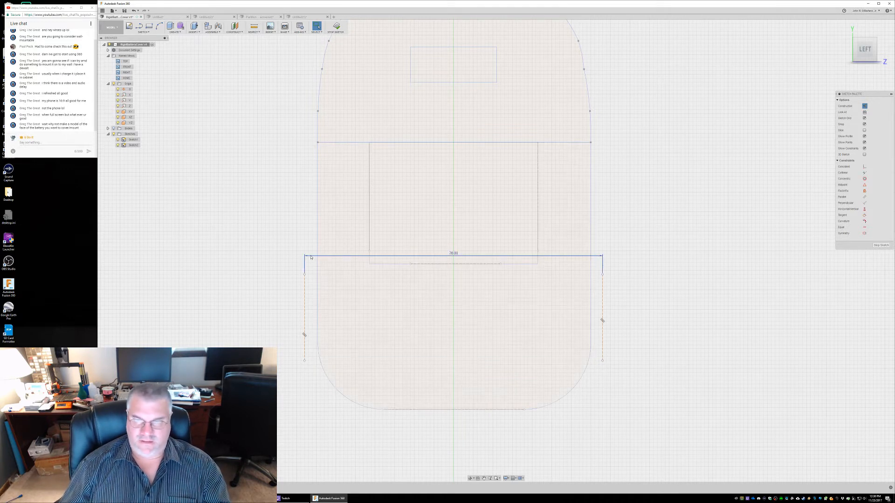
left_click(311, 257)
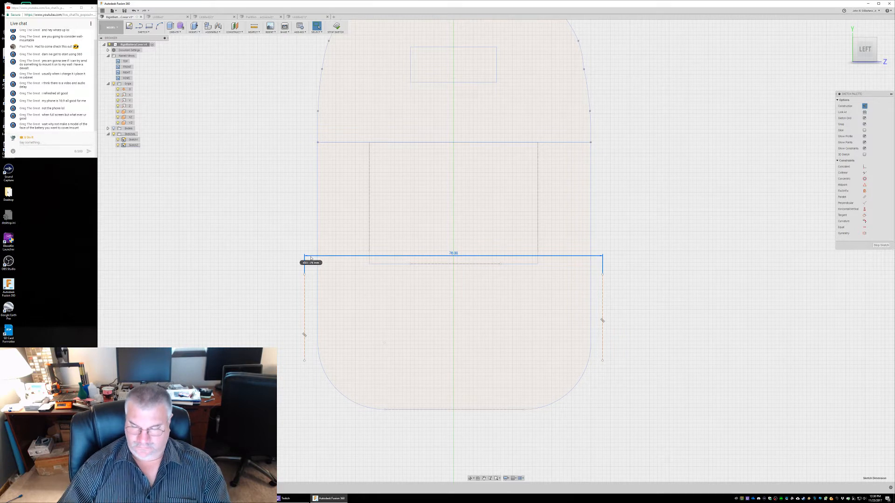
key("Delete")
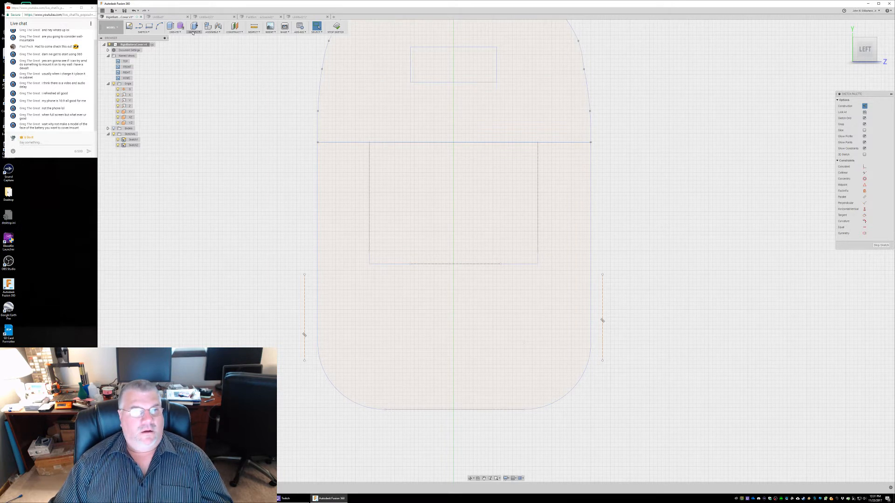
Draw a 23 mm high two-point construction rectangle down from the horizontal line, starting left of the slot and crossing the cover's left edge
left_click(149, 27)
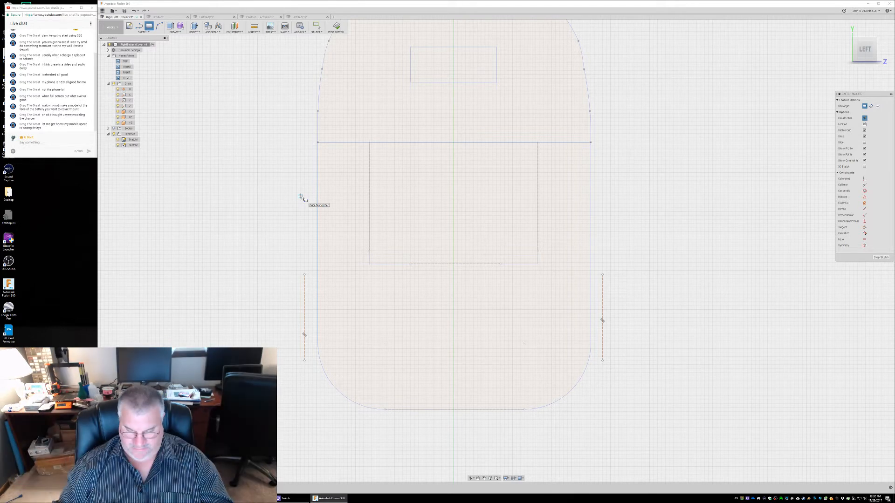
left_click(352, 143)
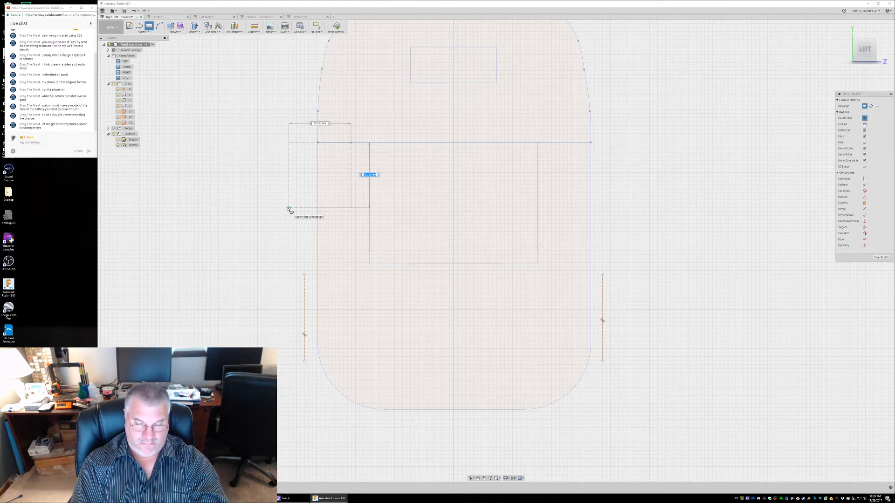
type("3")
type("2")
key("Return")
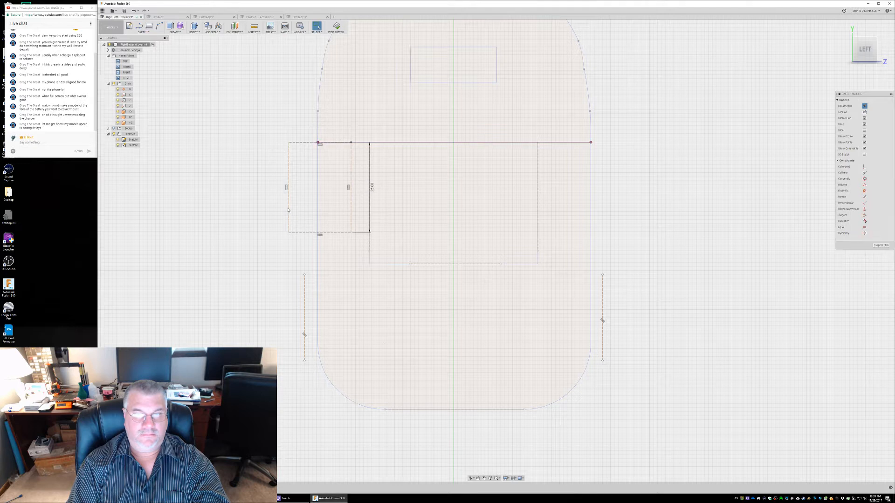
Delete the 23 mm rectangle's upper side and both vertical sides, keeping only its lower horizontal line
left_click(300, 144)
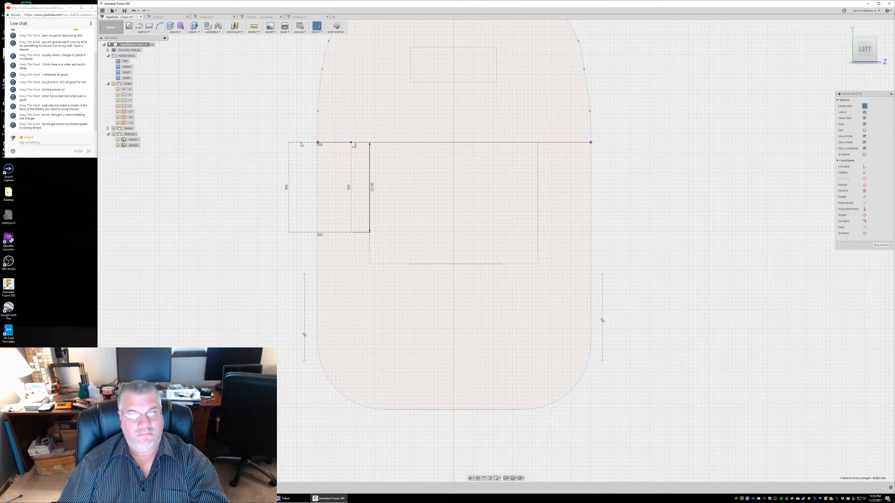
key("Delete")
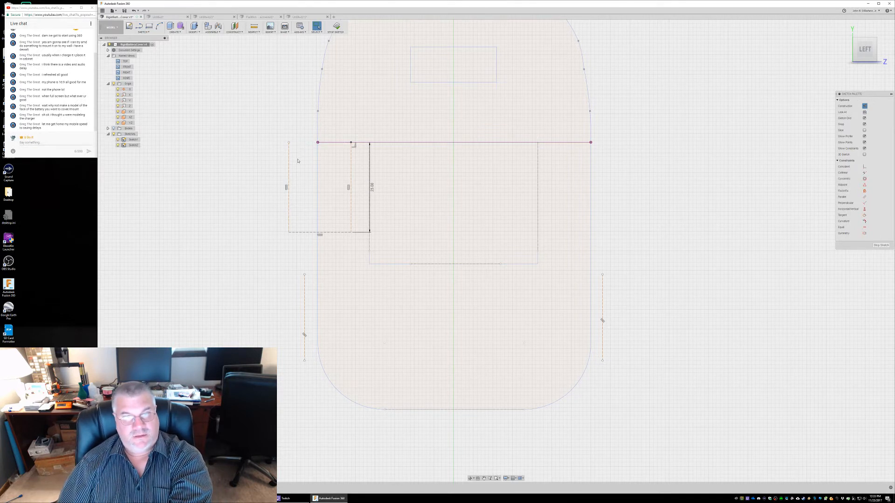
left_click(289, 166)
key("Delete")
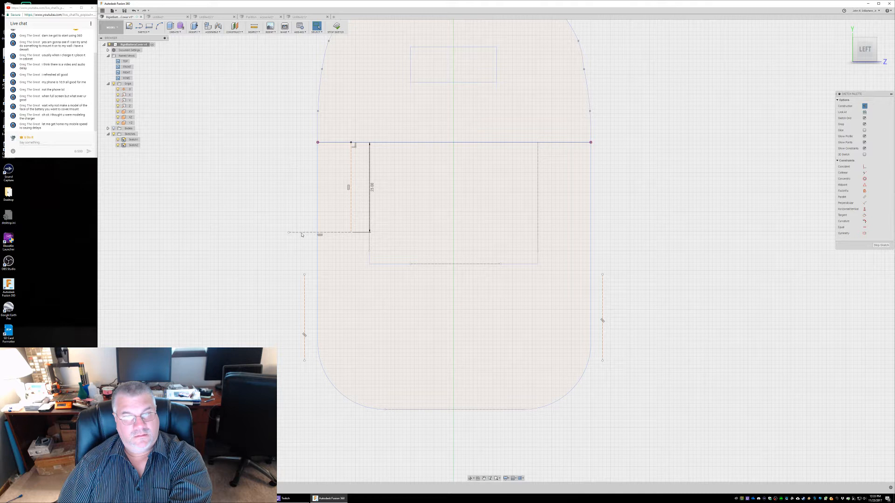
left_click(351, 206)
key("Delete")
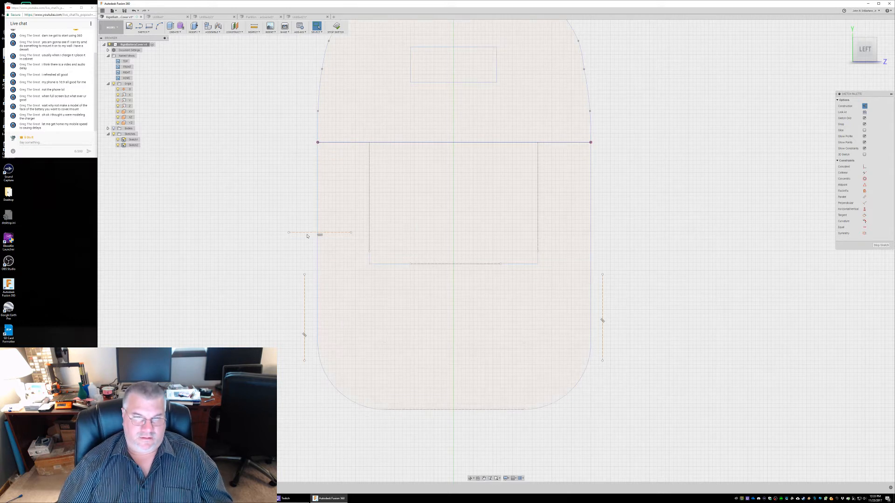
Extend the left vertical construction line upward past the short horizontal construction line
left_click_drag(305, 277, 304, 219)
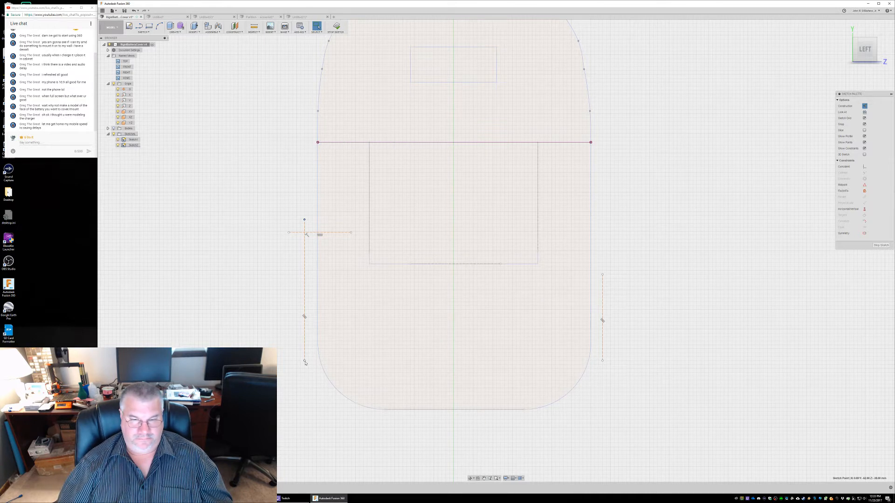
left_click(422, 410)
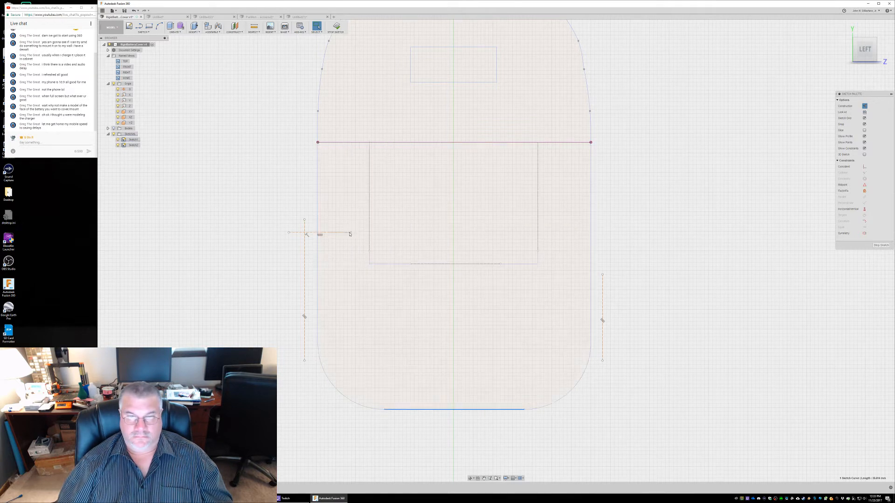
Try to stretch the short horizontal construction line across the slot toward the cover's right side, and undo the change
left_click(351, 234)
left_click_drag(351, 234, 602, 236)
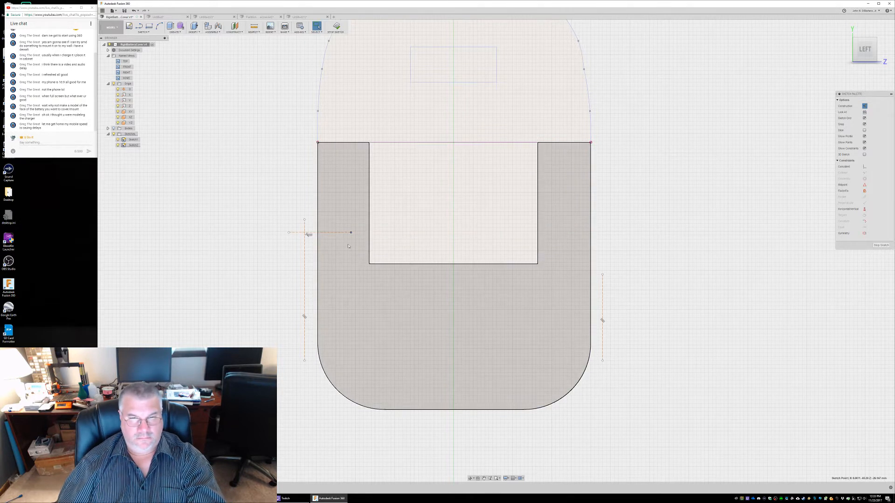
left_click_drag(351, 234, 563, 234)
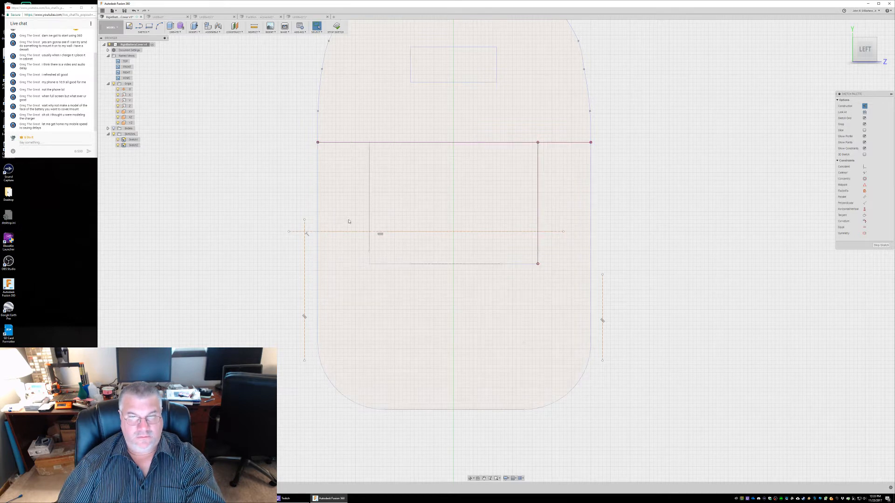
key("ctrl+z")
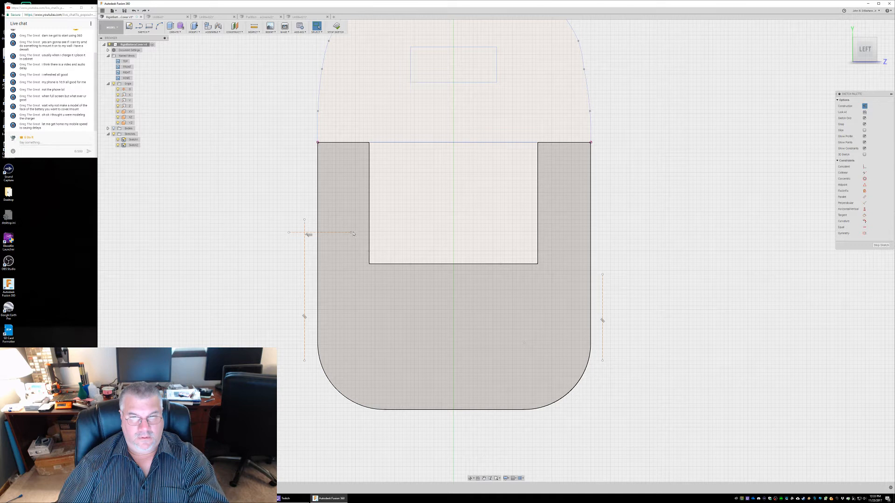
Stretch the short horizontal construction line's right endpoint across the slot, past the right vertical construction line
left_click(351, 233)
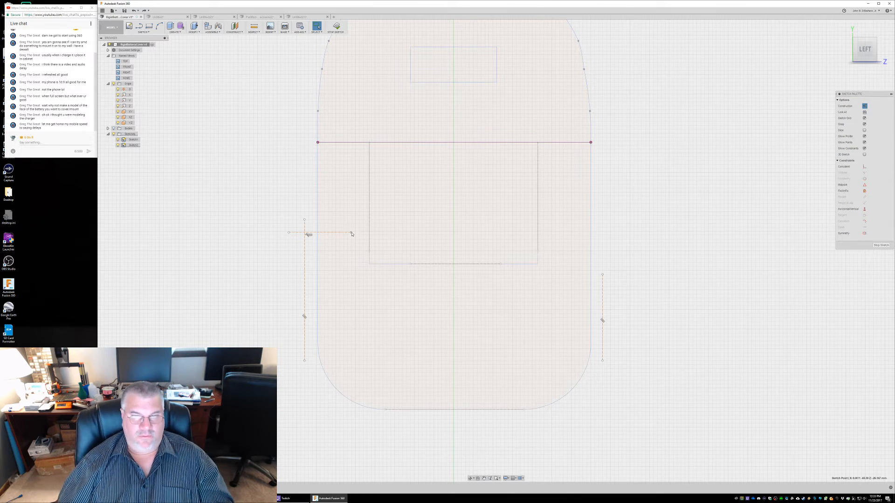
right_click(351, 234)
left_click(341, 240)
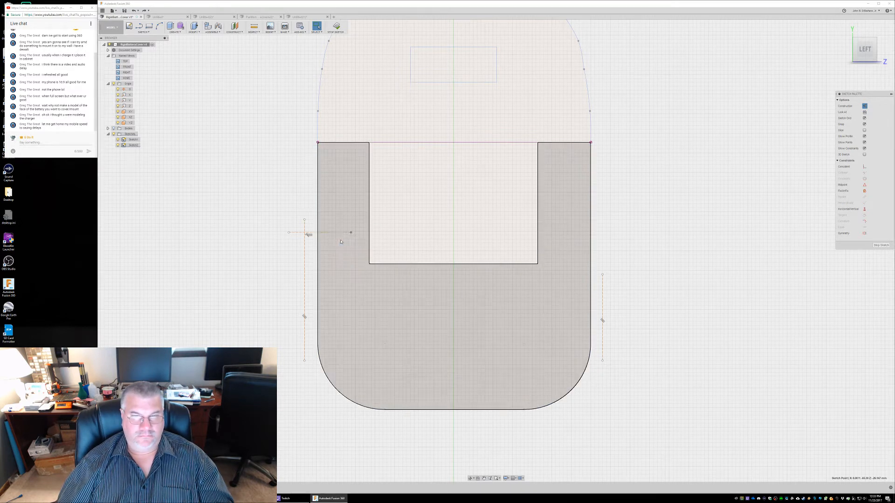
mouse_move(336, 232)
left_mouse_down()
mouse_move(573, 232)
mouse_move(618, 247)
left_mouse_up()
left_click_drag(680, 244, 658, 246)
key("Return")
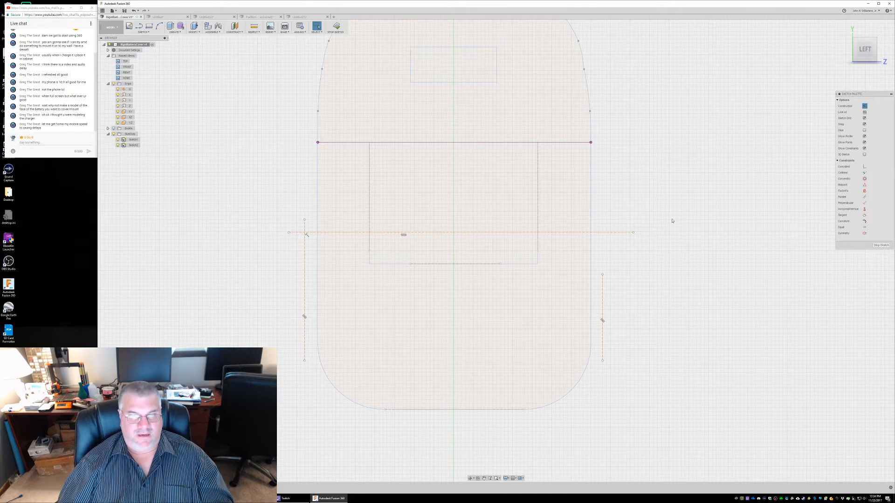
Move the right vertical construction line's upper endpoint up past the long horizontal construction line
right_click(603, 275)
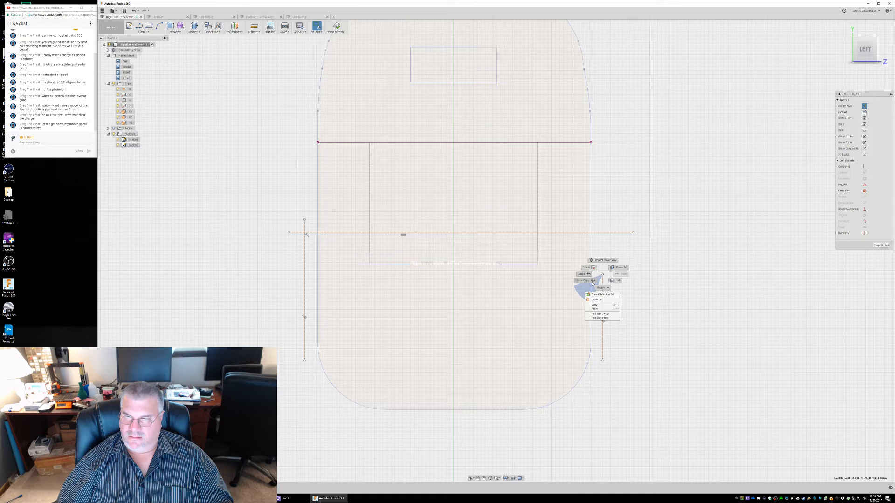
left_click(593, 283)
left_click_drag(603, 257, 610, 206)
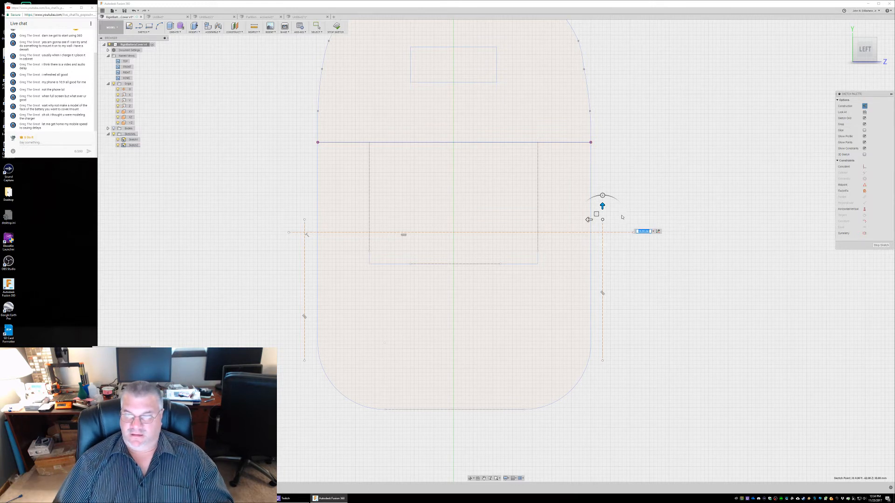
key("Return")
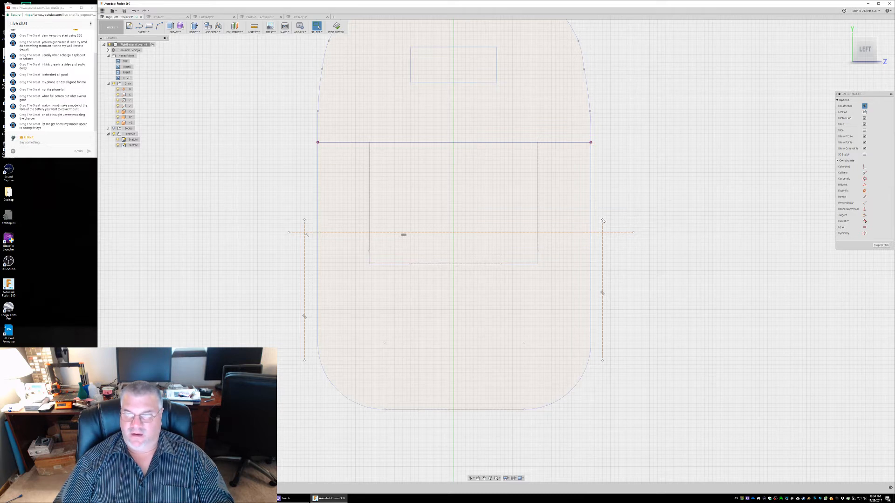
right_click(602, 221)
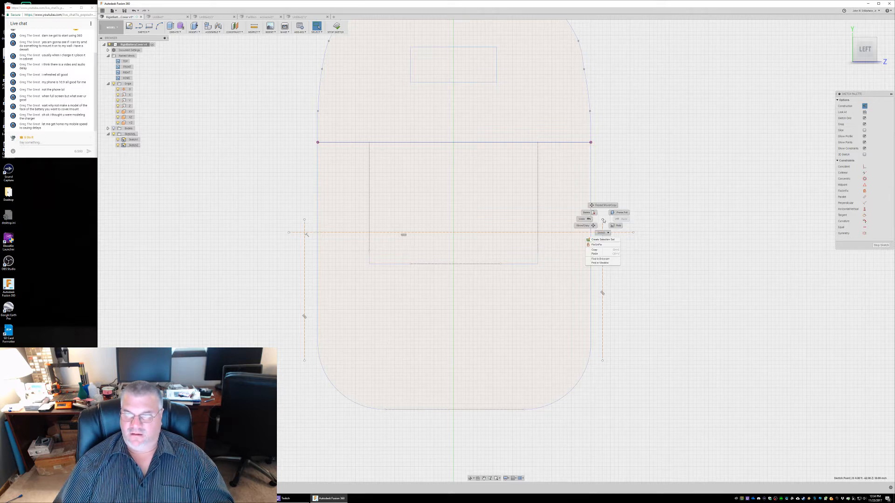
left_click(662, 239)
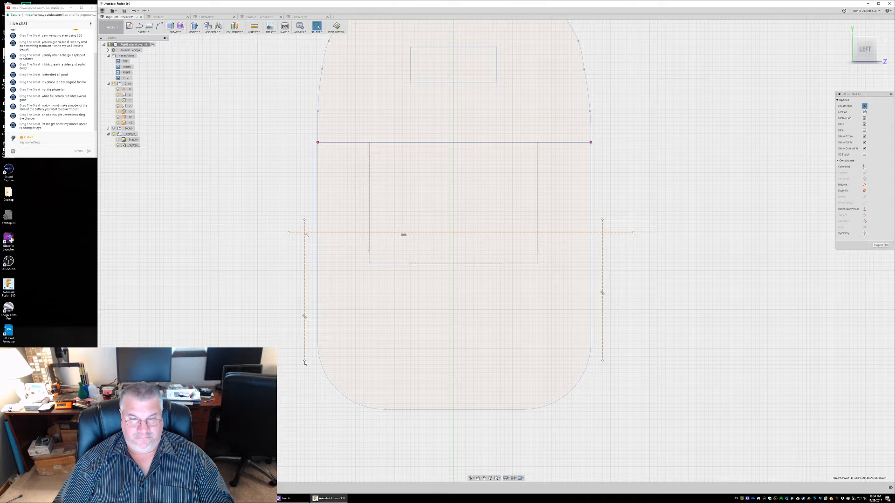
Move the left endpoint of the cover's straight lower line outward, past the left vertical construction line
left_click(304, 361)
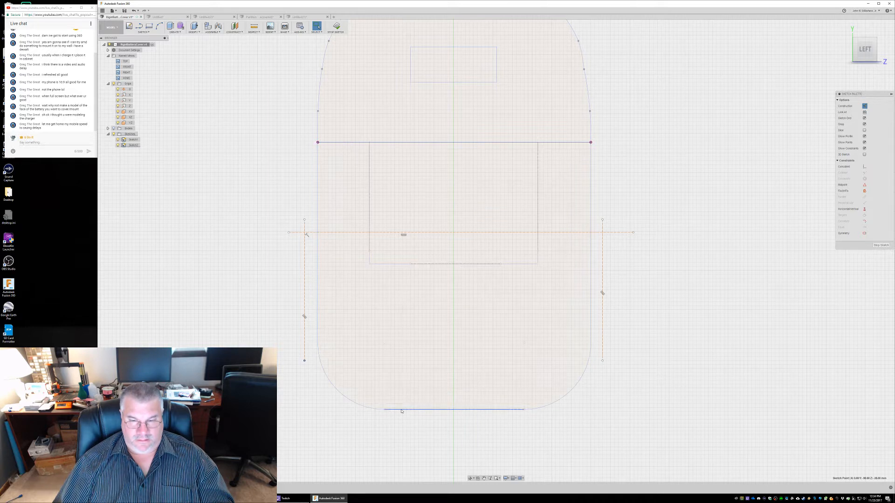
left_click(400, 409)
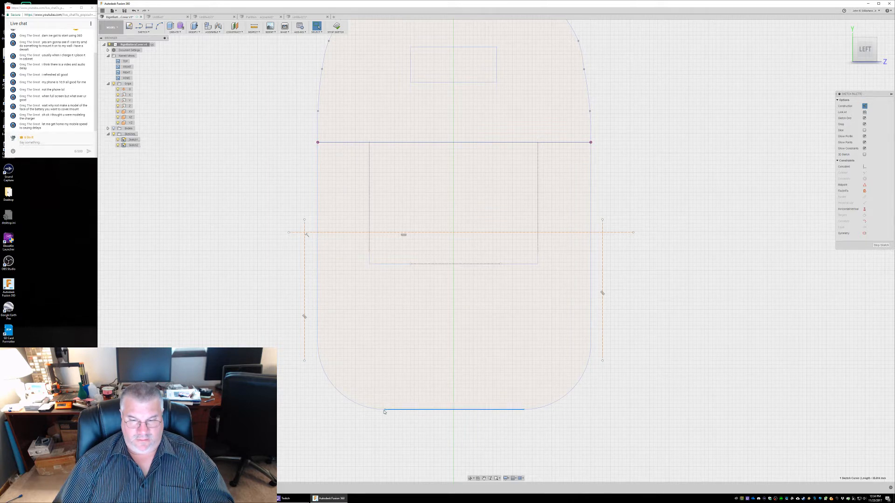
left_click(372, 411)
key("Escape")
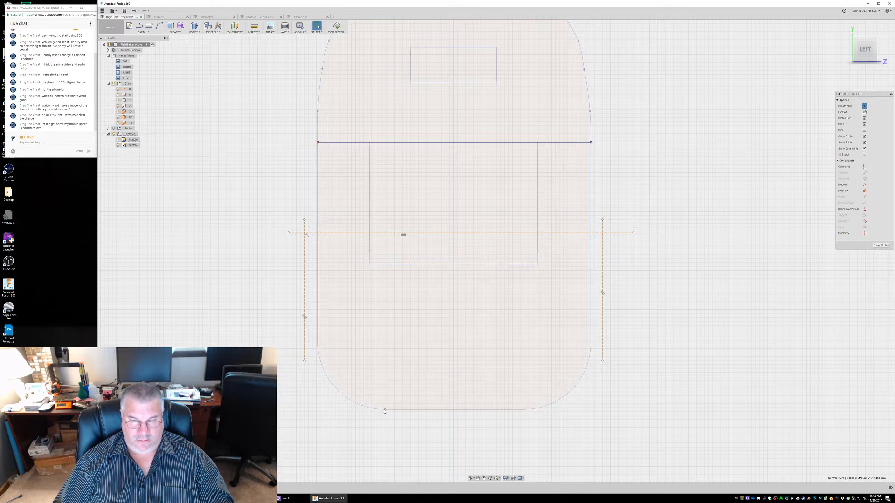
left_click(392, 410)
right_click(386, 412)
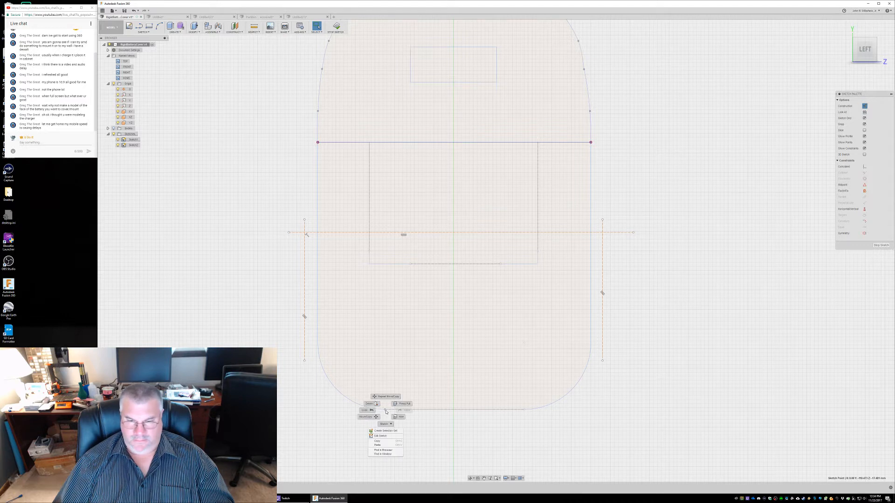
left_click(368, 416)
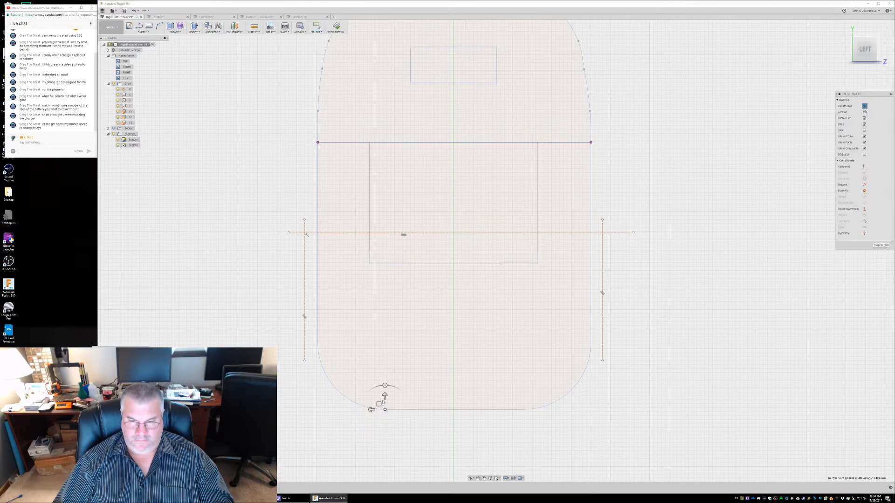
left_click_drag(370, 409, 269, 409)
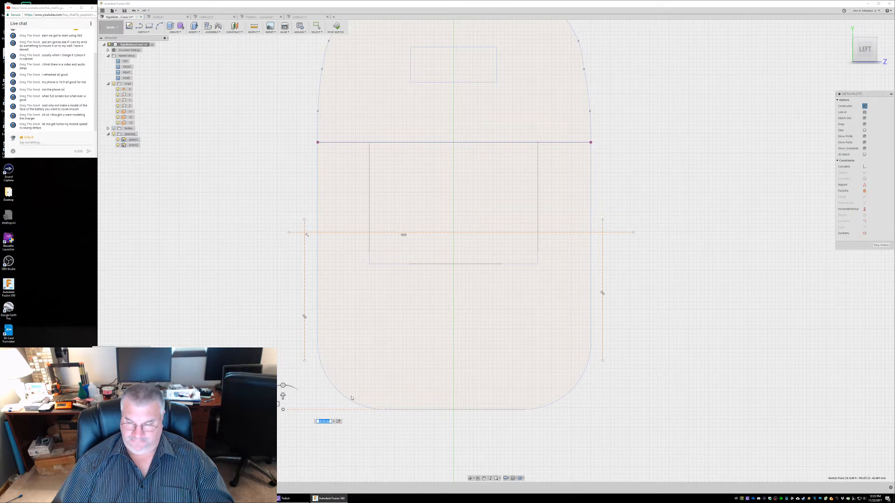
key("Return")
left_click(337, 411)
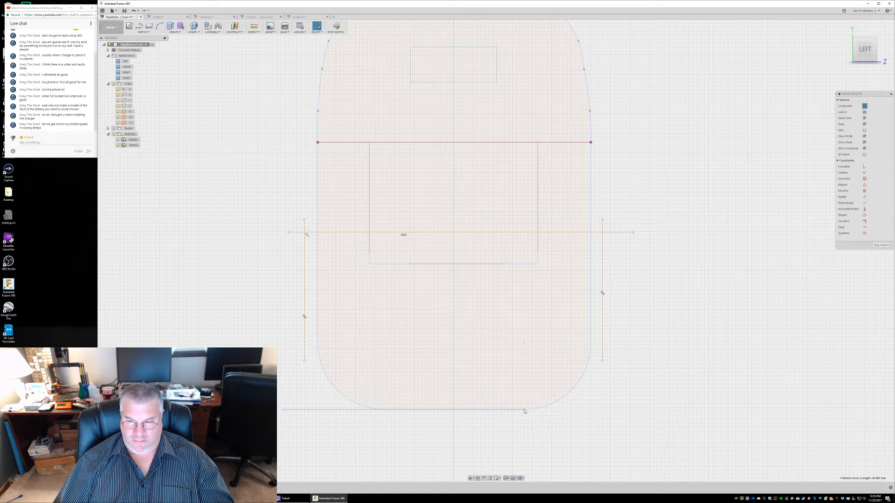
Move the right endpoint of the cover's lower line outward, past the right vertical construction line
right_click(525, 411)
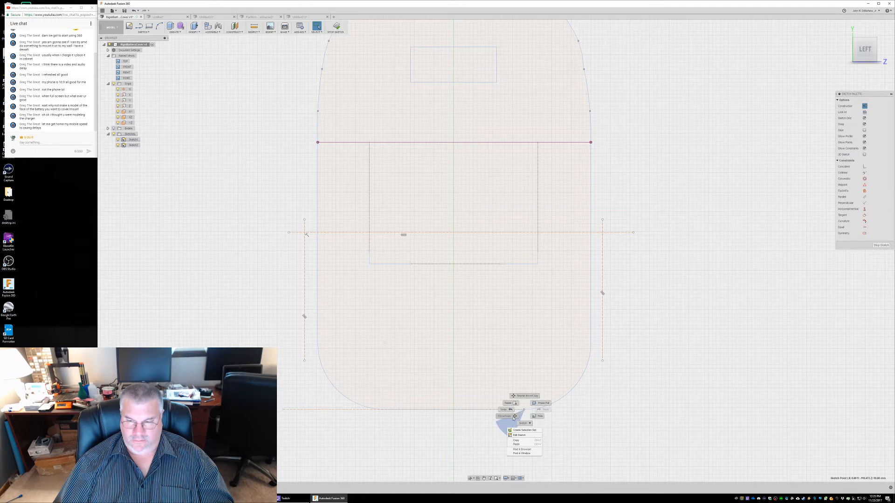
left_click(515, 415)
left_click_drag(510, 409, 661, 408)
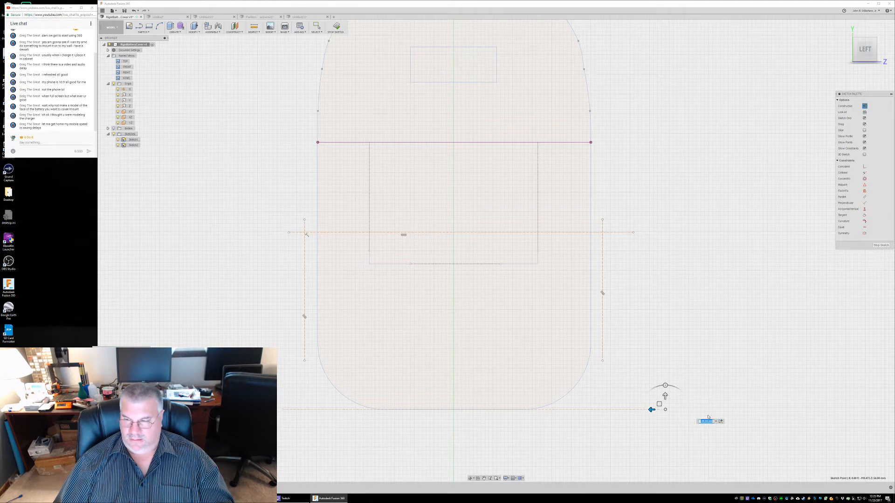
key("Return")
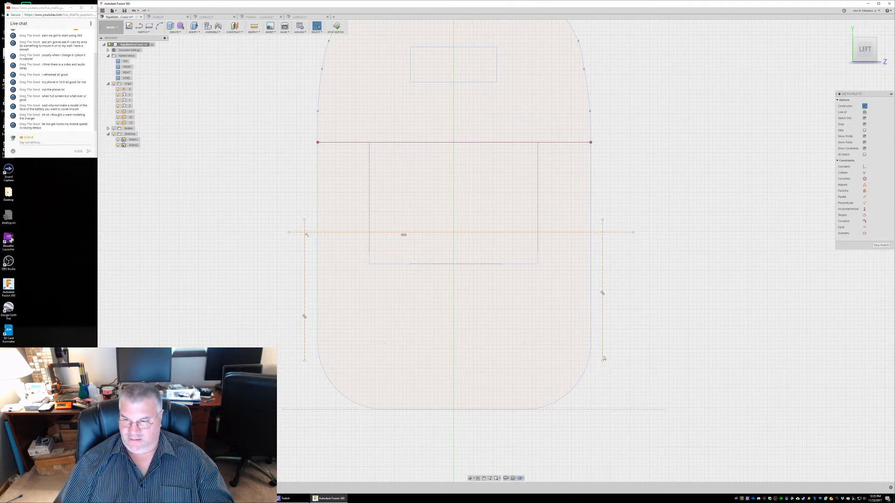
Move the right vertical construction line's lower endpoint down past the extended lower line
right_click(603, 362)
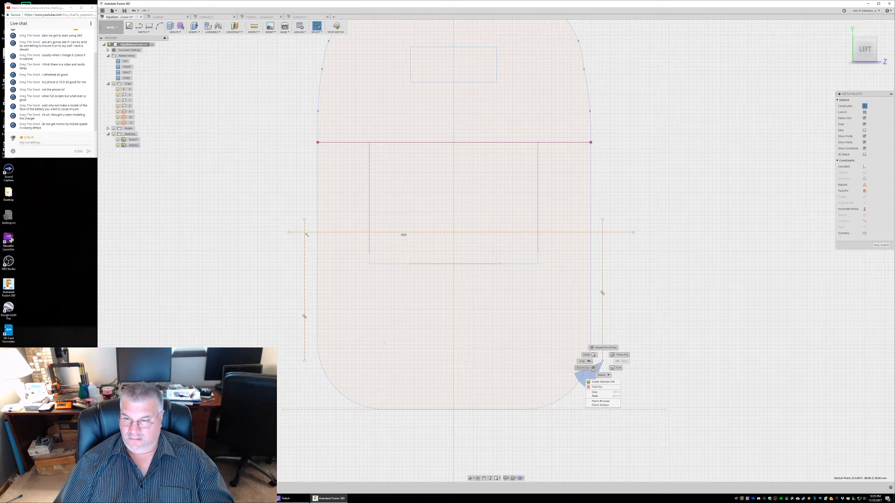
left_click(583, 368)
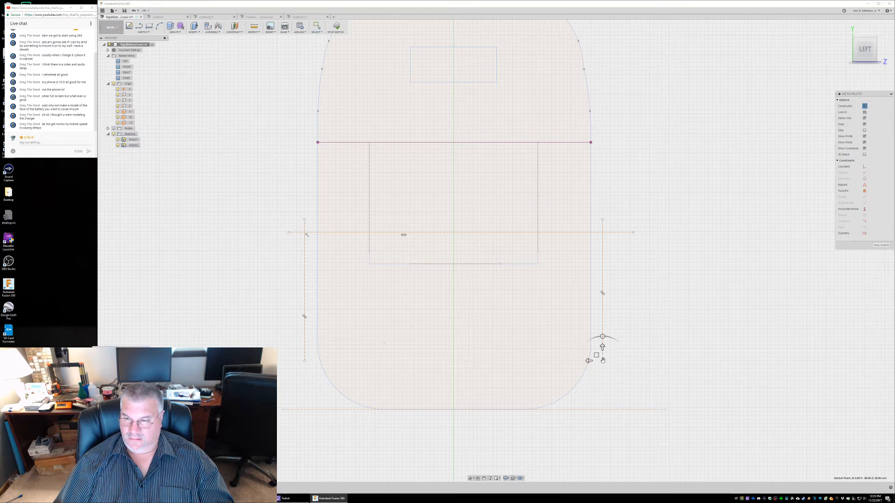
left_click_drag(602, 348, 603, 418)
key("Return")
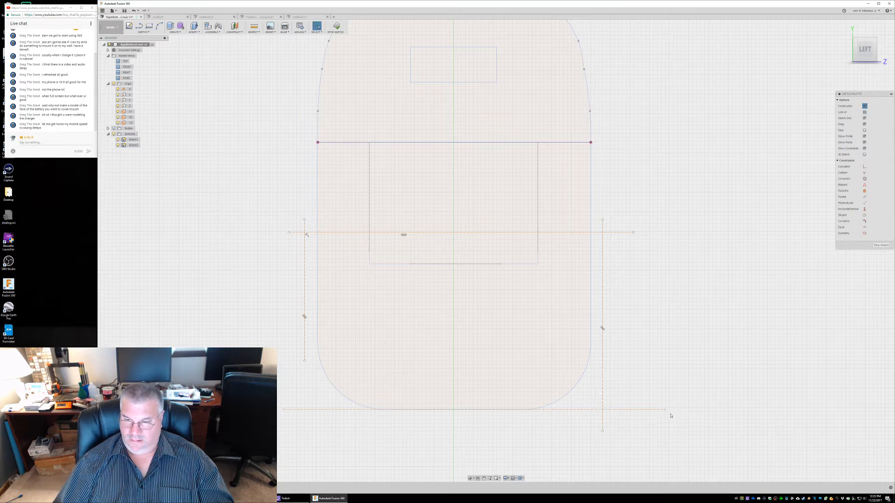
right_click(305, 362)
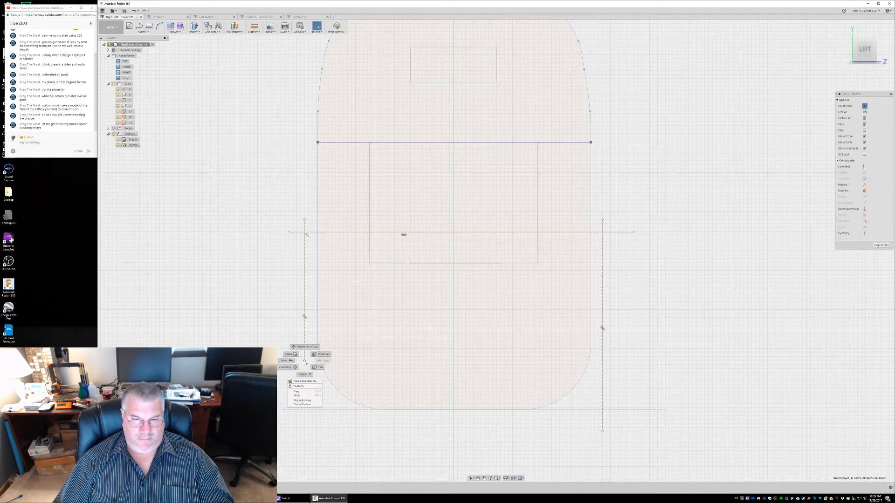
left_click(294, 368)
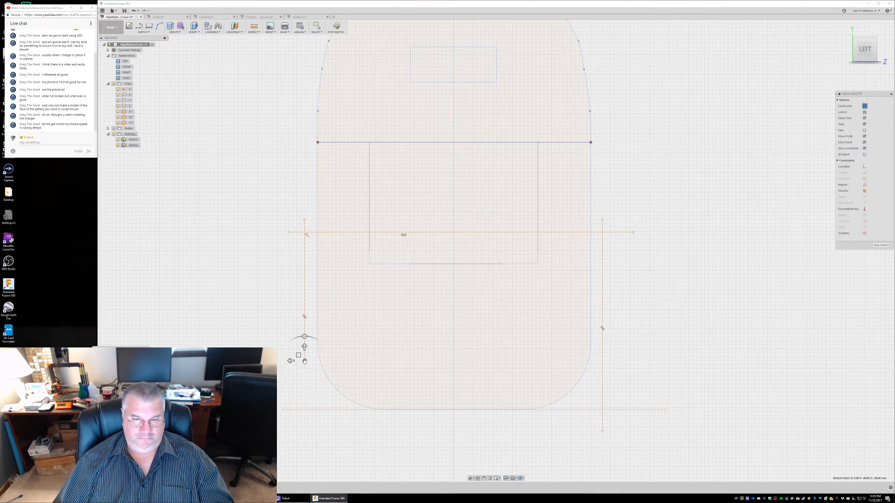
left_click_drag(303, 371, 299, 425)
key("Escape")
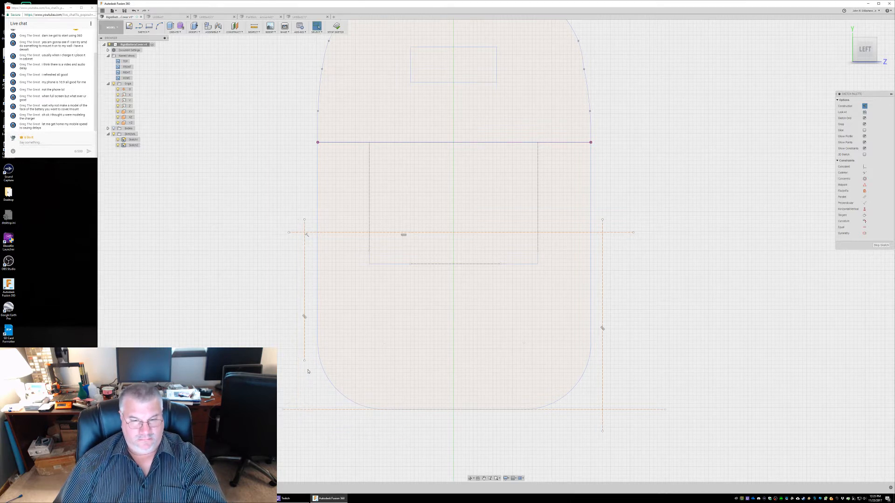
Move the left vertical construction line's lower endpoint down past the extended lower line
right_click(304, 362)
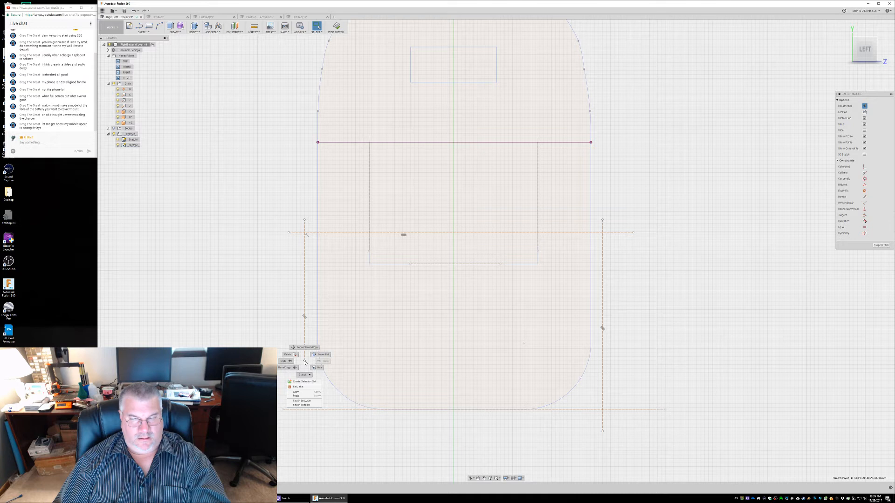
left_click(294, 368)
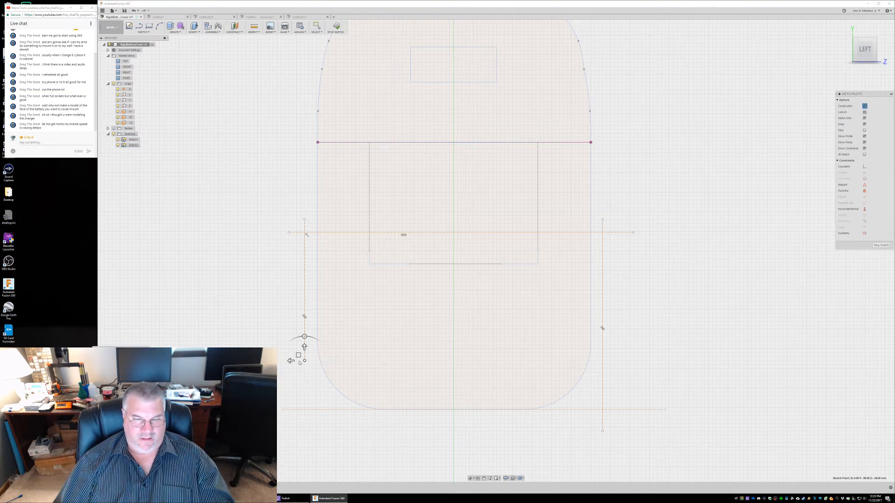
left_click_drag(304, 361, 304, 425)
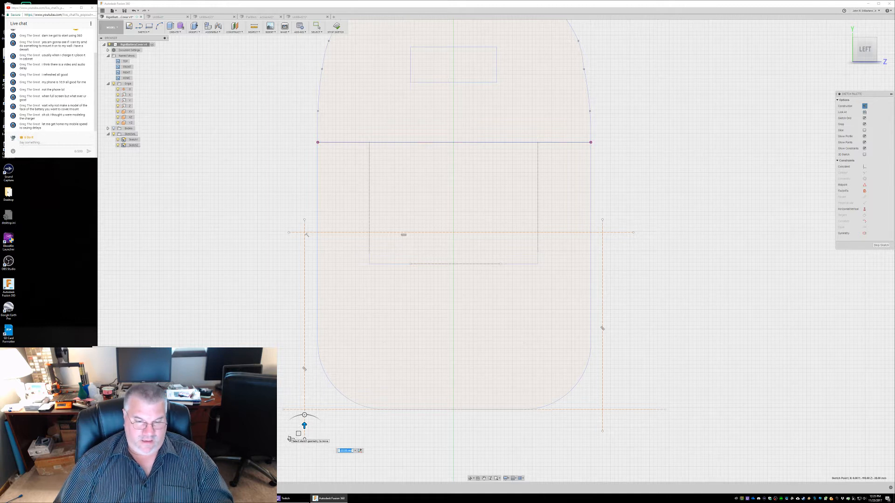
key("Return")
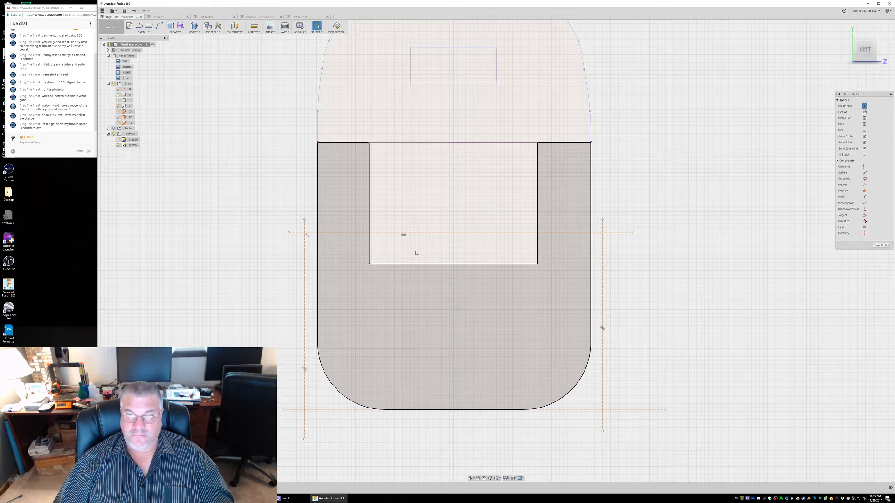
Draw a solid two-point rectangle from the upper-left to the lower-right intersection of the extended lines, with construction mode off
left_click(149, 26)
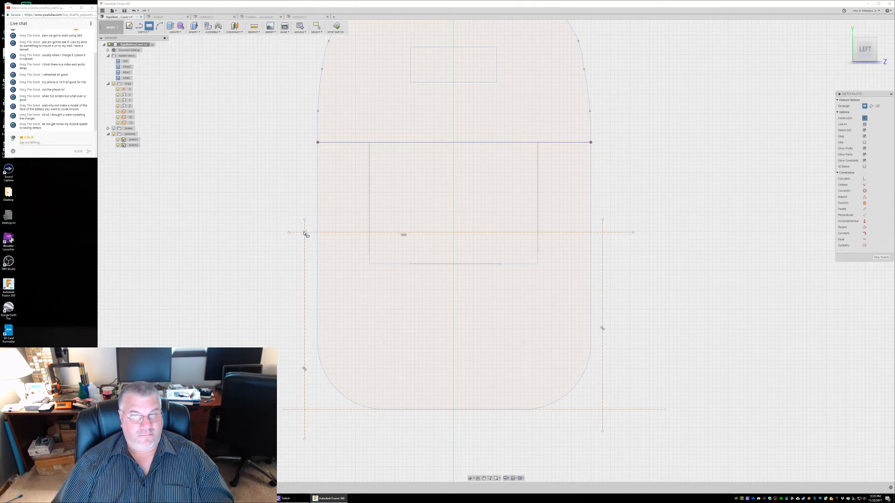
left_click(304, 233)
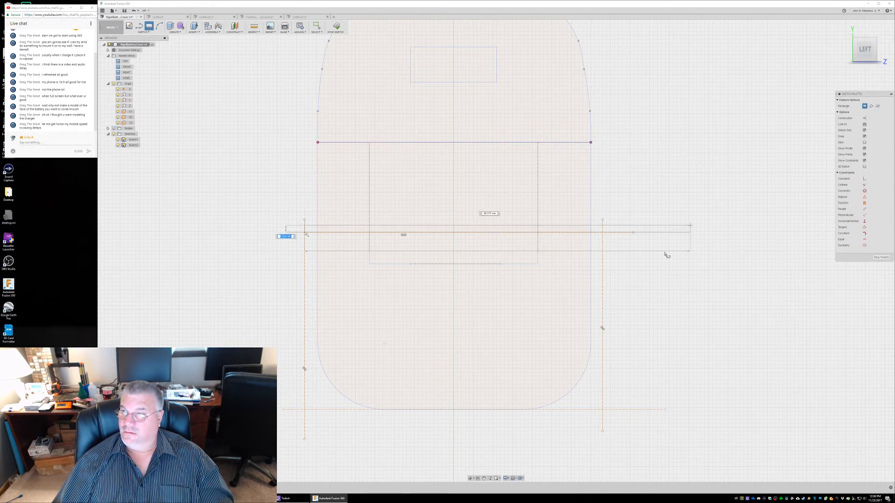
left_click(603, 410)
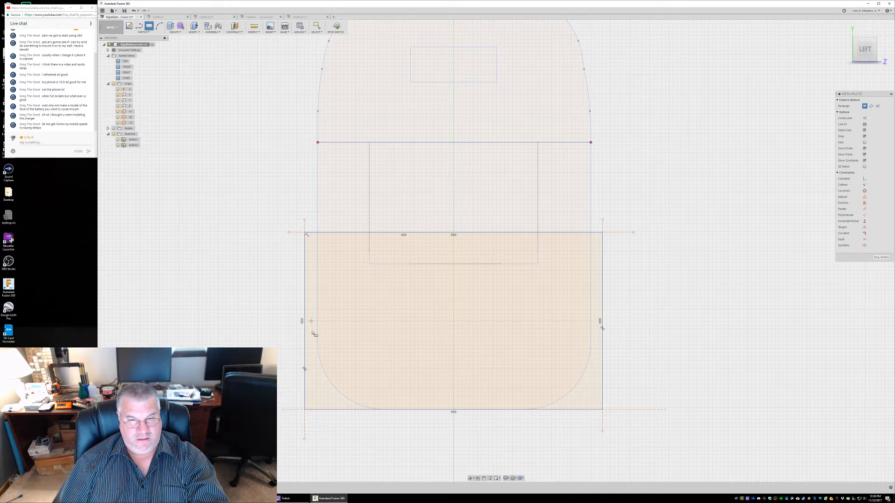
key("Escape")
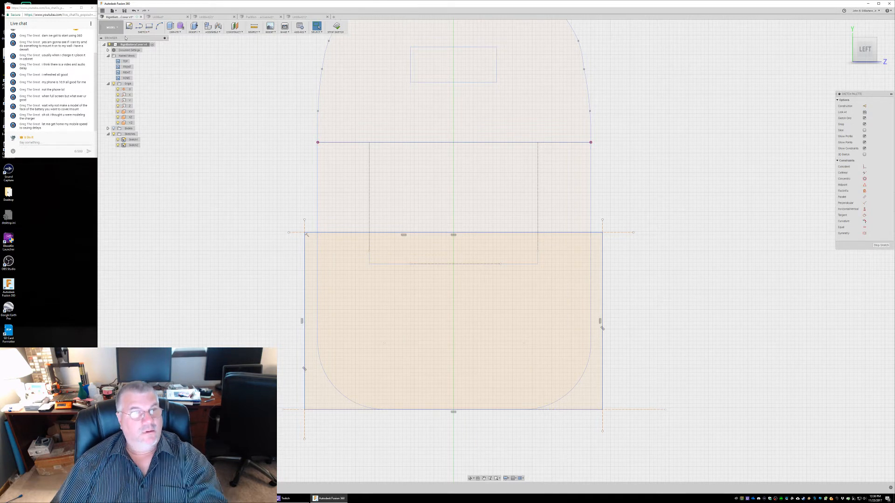
Fillet the lower-left corner of the larger outline rectangle with a 17 mm radius
left_click(143, 31)
left_click(156, 96)
left_click(305, 393)
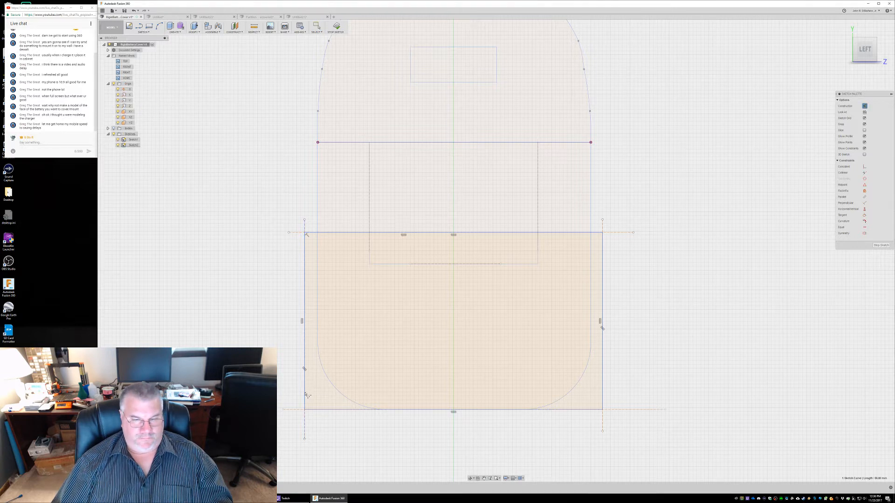
left_click(333, 410)
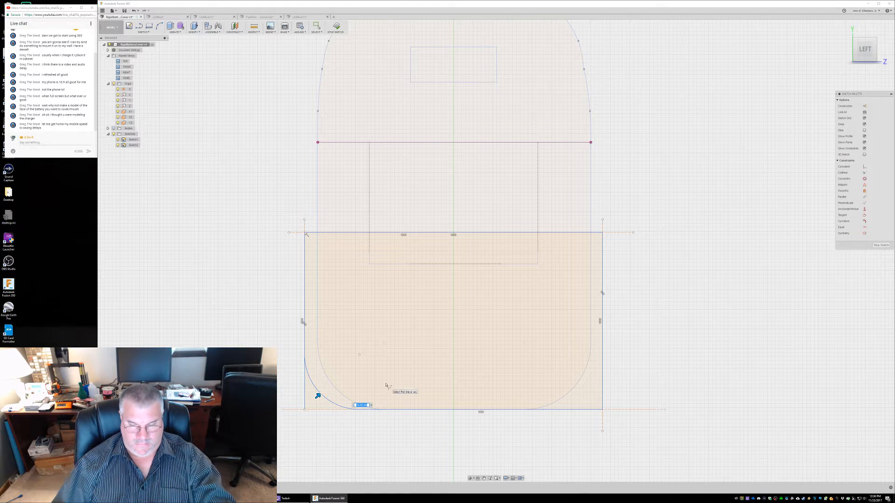
type("1")
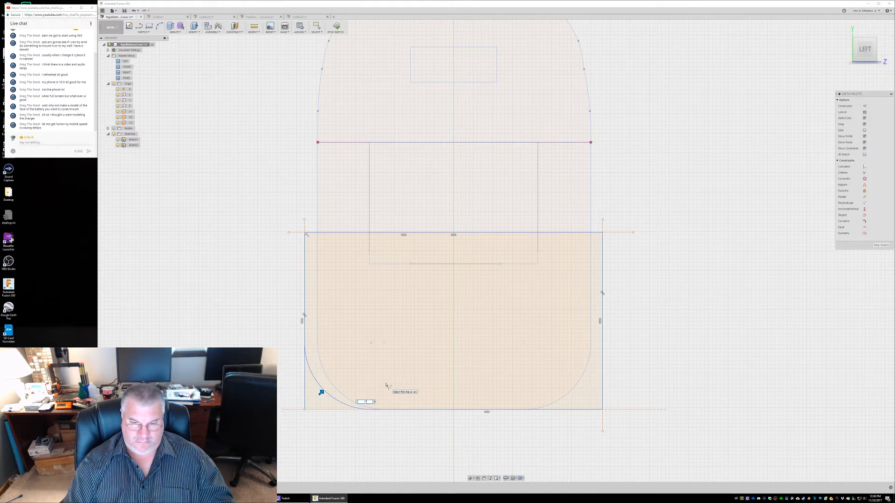
type("7")
key("Return")
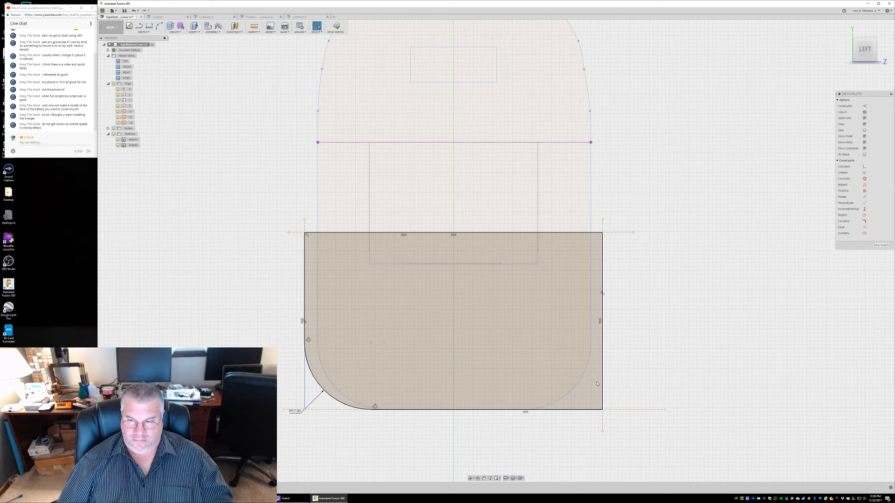
Fillet the lower-right corner of the larger outline rectangle with a 17 mm radius and leave the Fillet command
right_click(588, 412)
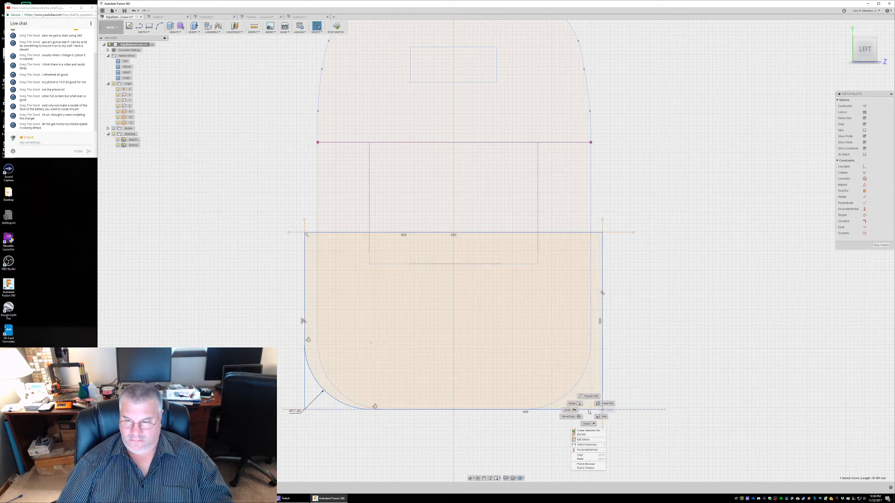
left_click(590, 397)
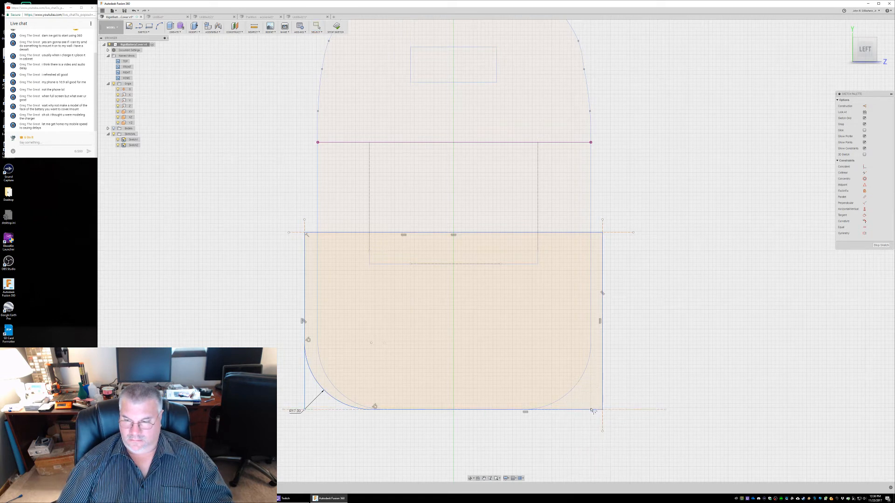
left_click(603, 402)
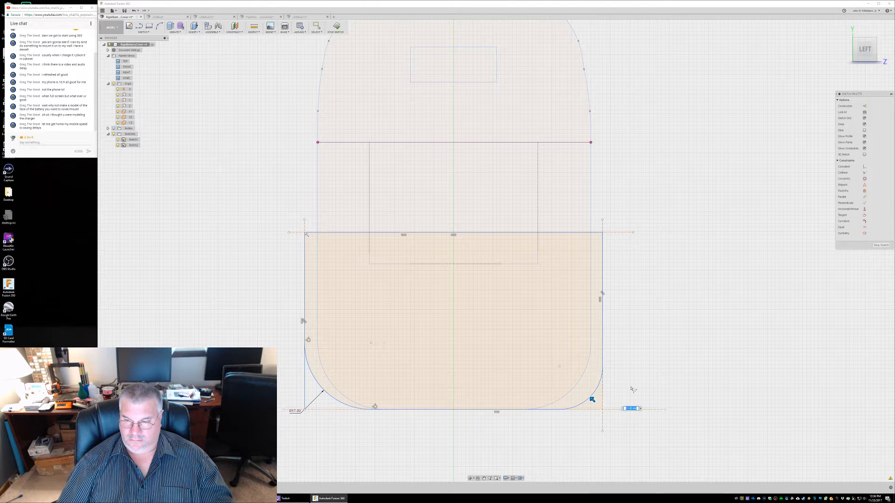
key("Return")
key("Escape")
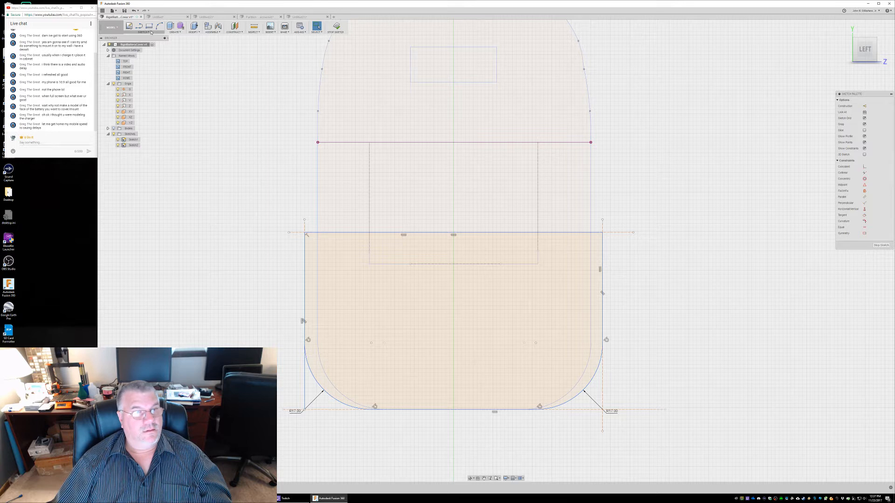
Extrude the larger outline profile with the two rounded lower corners
left_click(402, 295)
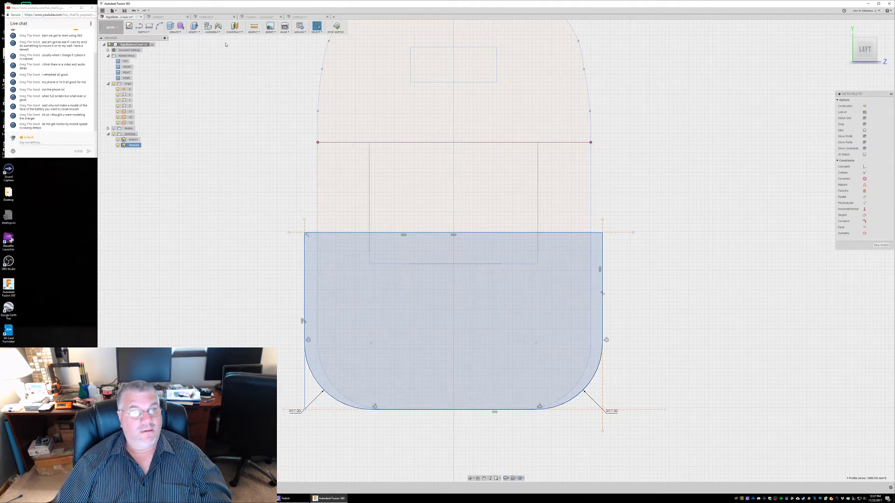
left_click(178, 37)
left_click(179, 32)
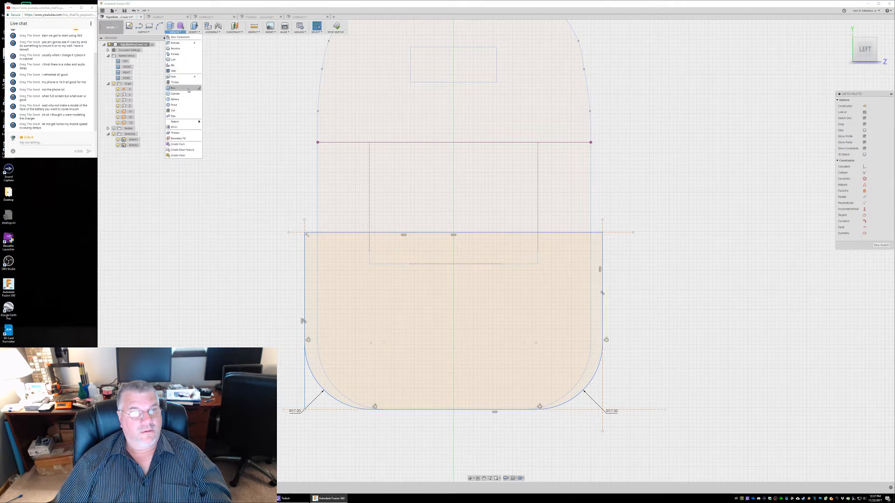
left_click(169, 43)
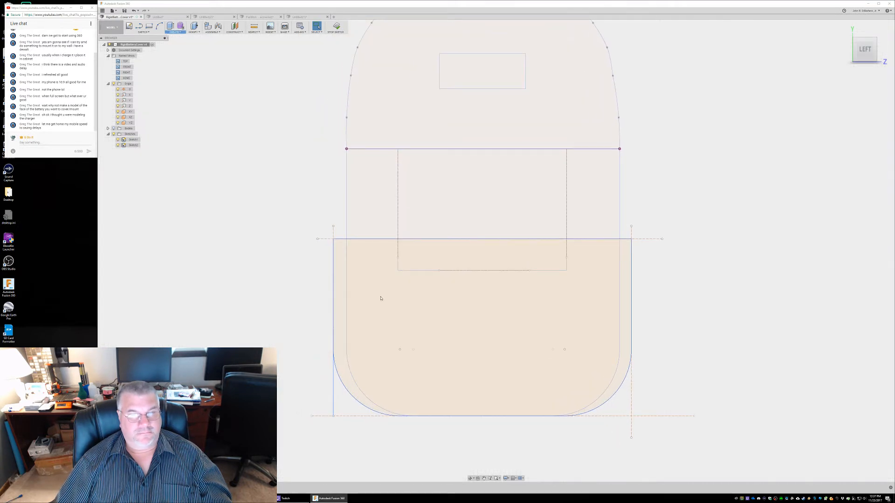
left_click(379, 297)
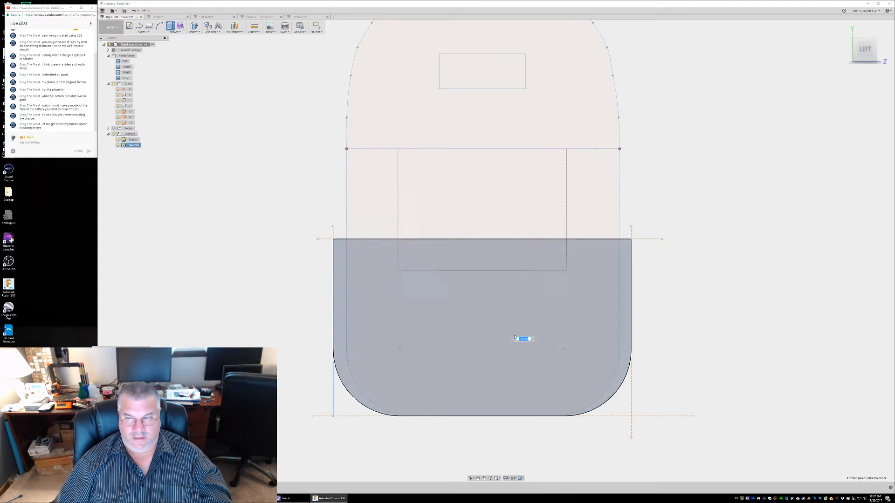
left_click(521, 339)
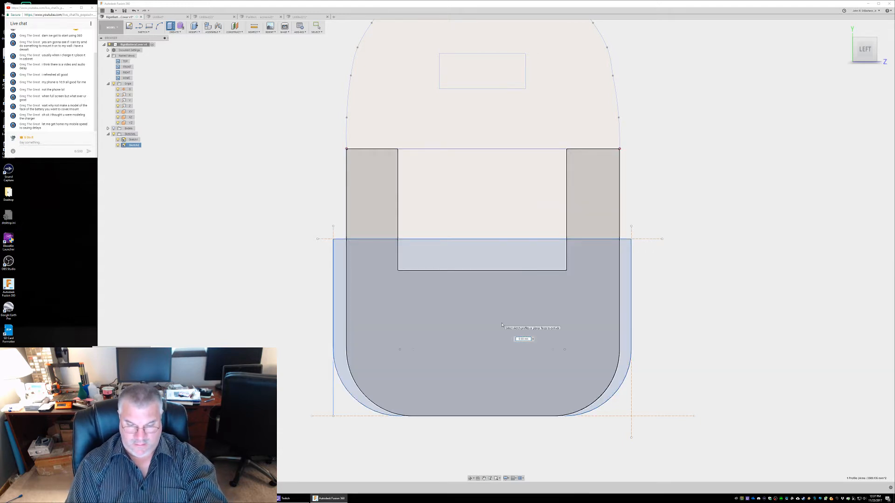
key("Return")
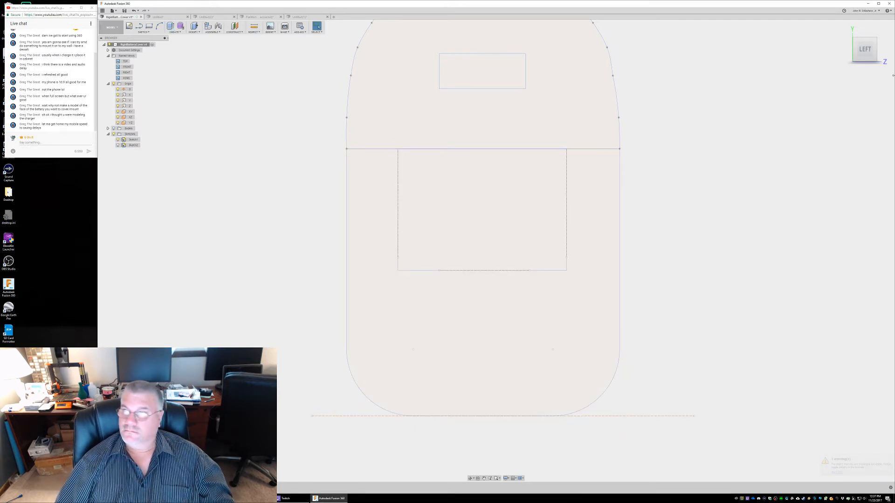
Turn the visibility of the larger outline's sketch and the bodies back on to check the new extrusion against the cover
left_click(117, 145)
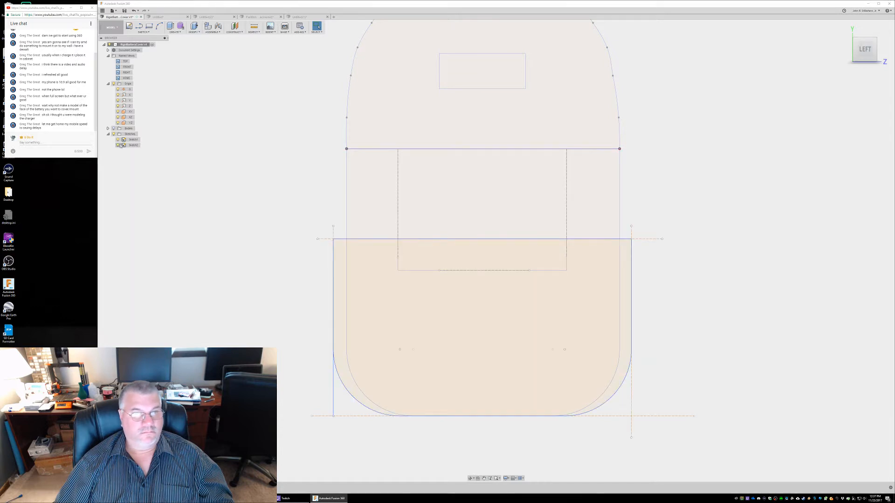
left_click(113, 129)
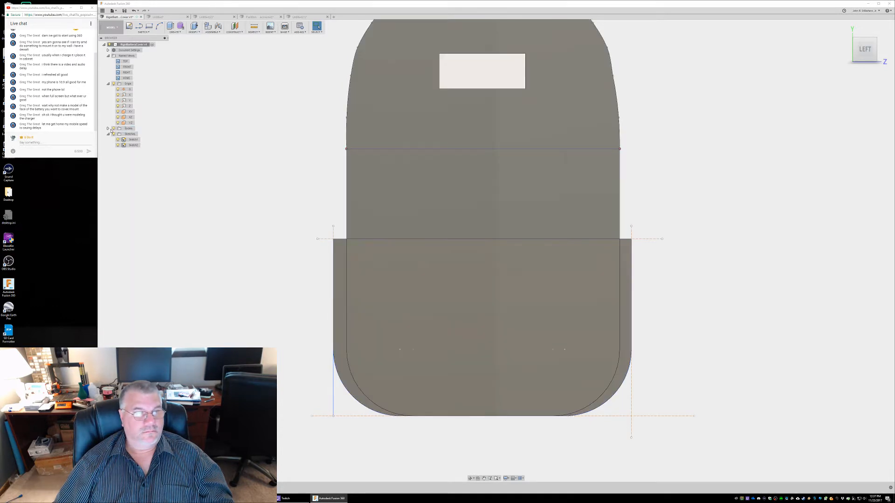
middle_click_drag(496, 251, 496, 251, "shift")
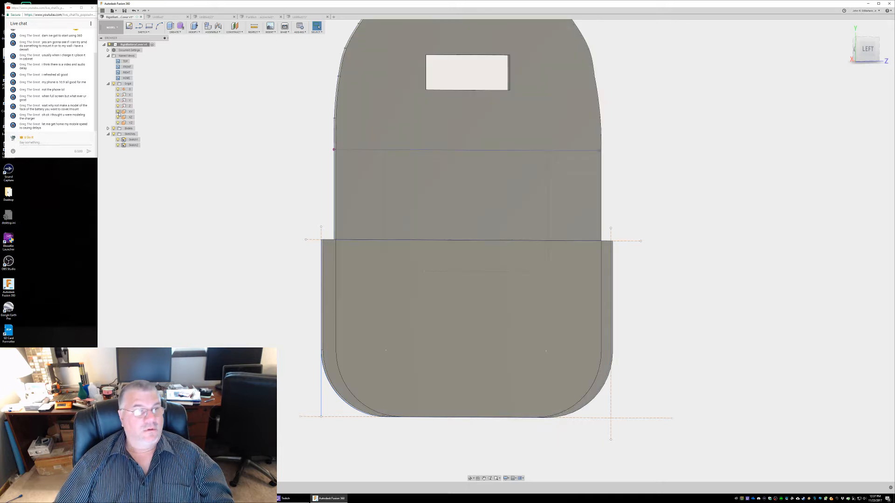
Hide the bodies and select the larger rounded outline profile
left_click(113, 129)
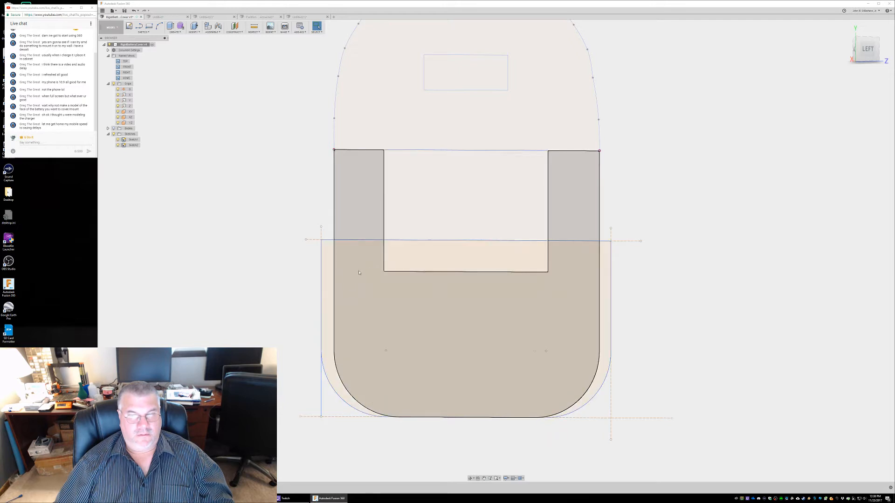
left_click(406, 282)
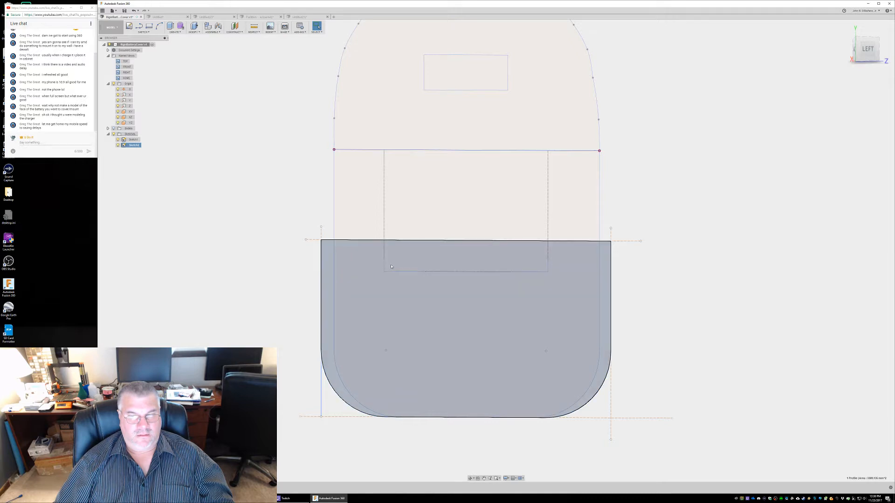
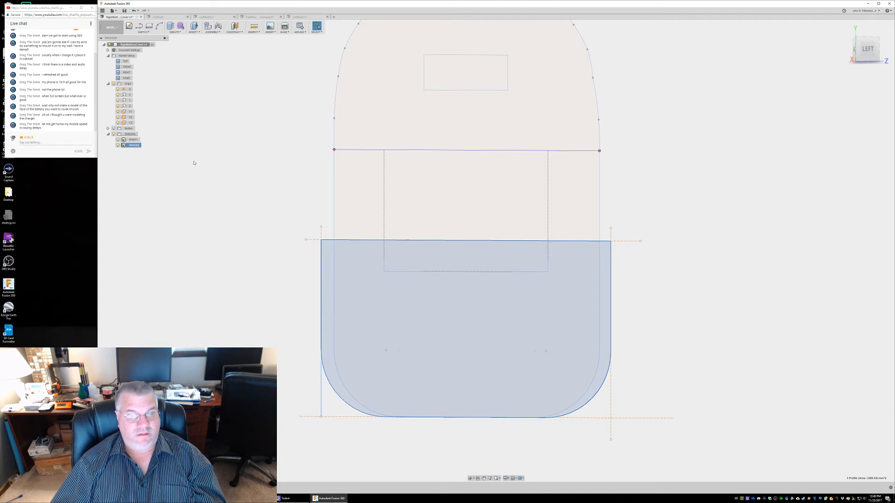
Start a new sketch on the plane of the larger rounded outline and face the view to it
left_click(239, 195)
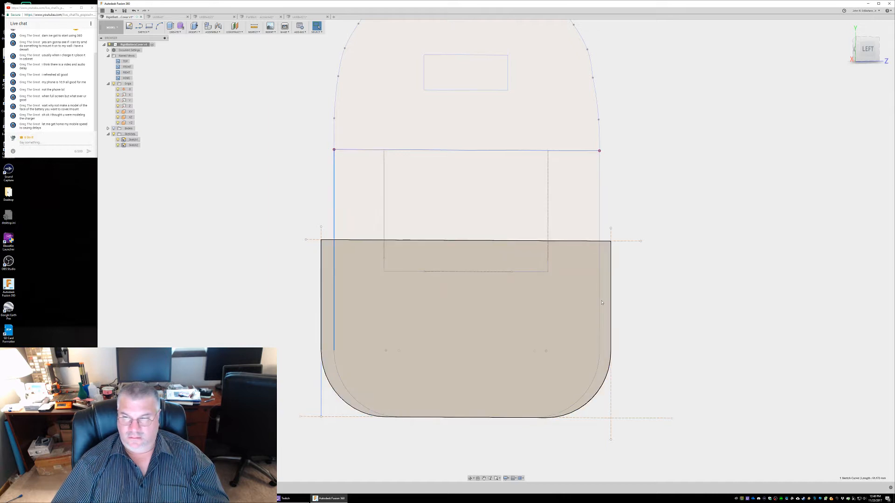
left_click(599, 303)
left_click(129, 26)
mouse_move(708, 364)
middle_mouse_down()
mouse_move(698, 153)
mouse_move(707, 108)
middle_mouse_up()
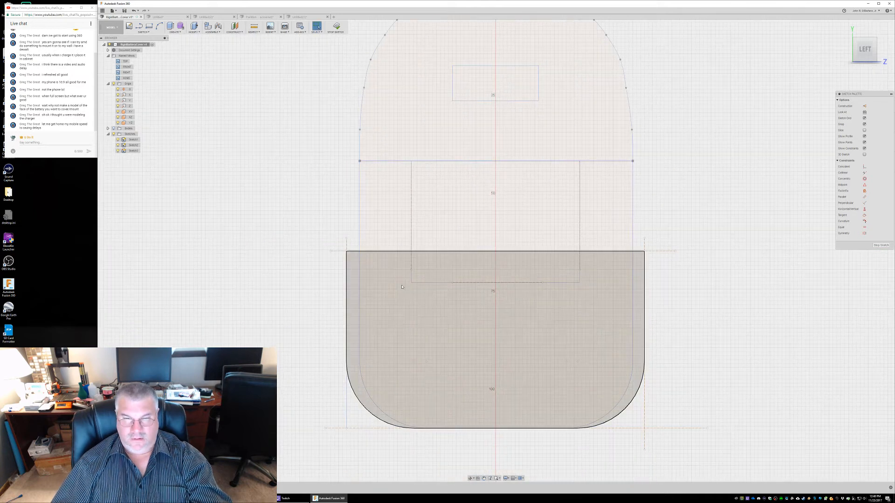
left_click(359, 316)
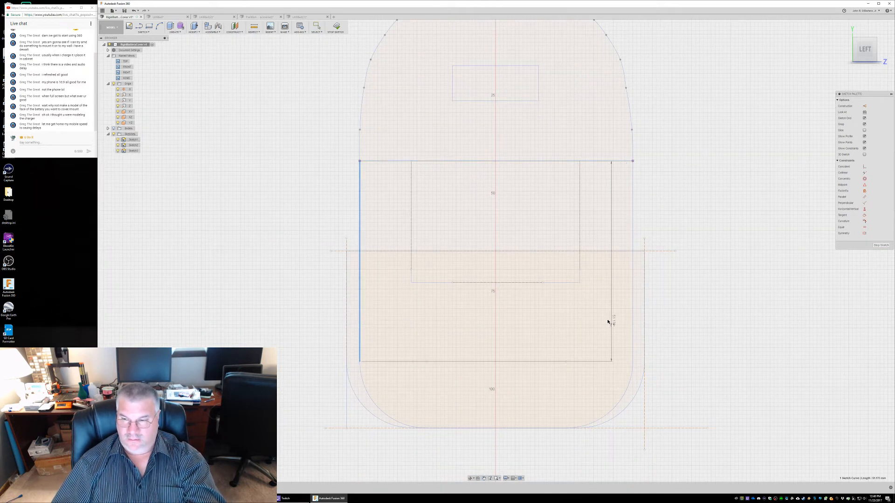
key("Escape")
left_click(359, 343)
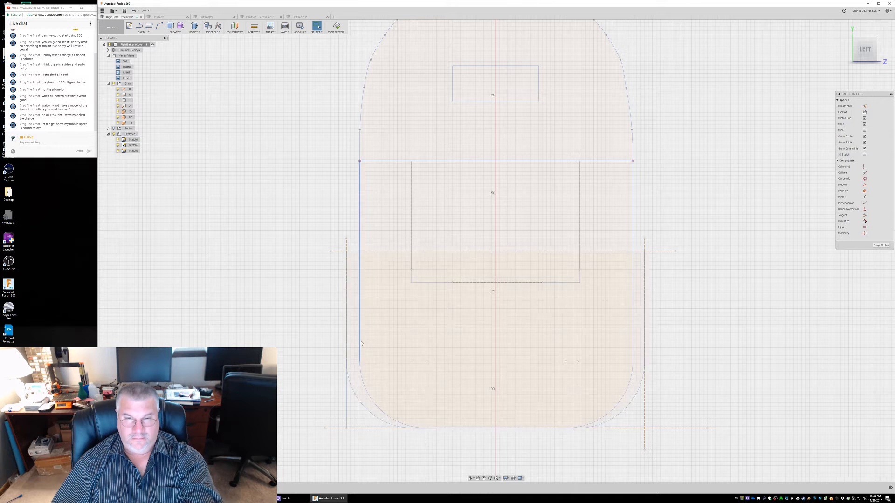
key("d")
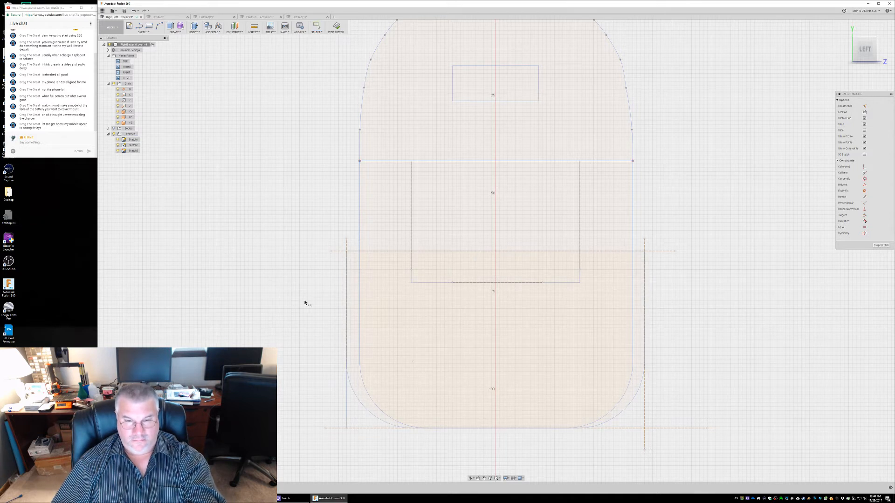
left_click(360, 305)
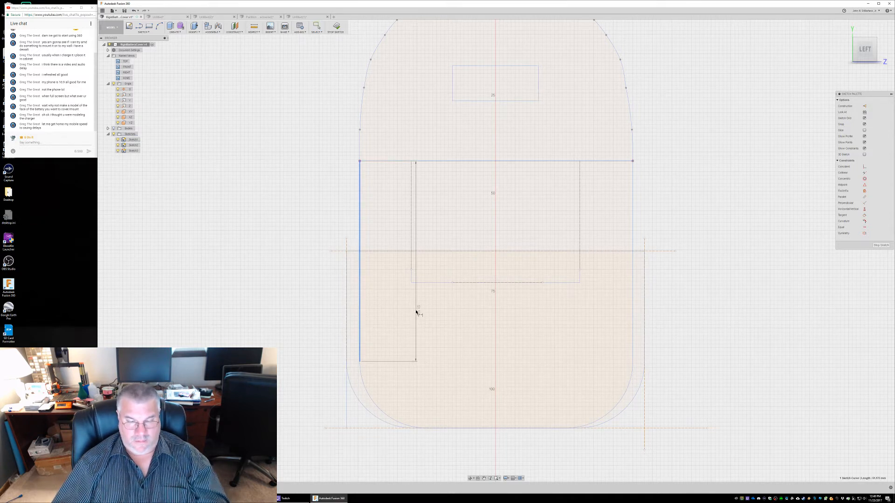
key("Escape")
Try to dimension the width between the lower end points of the cover outline's two straight sides
key("d")
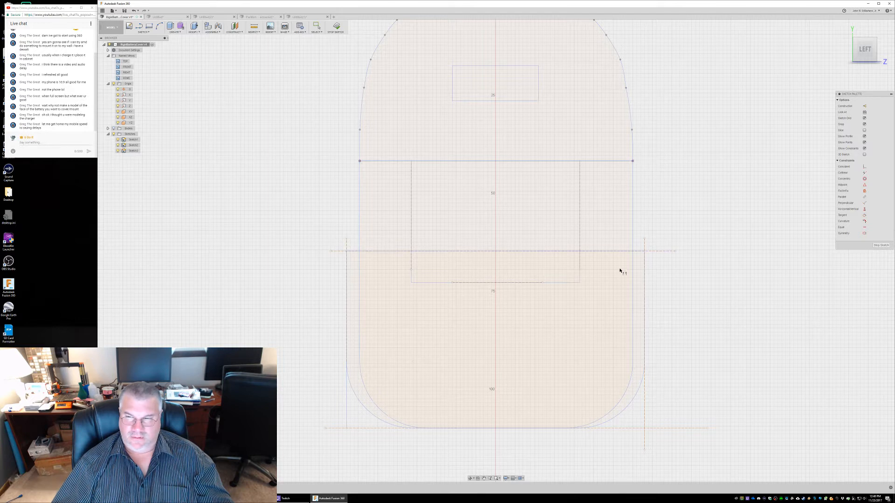
left_click(633, 362)
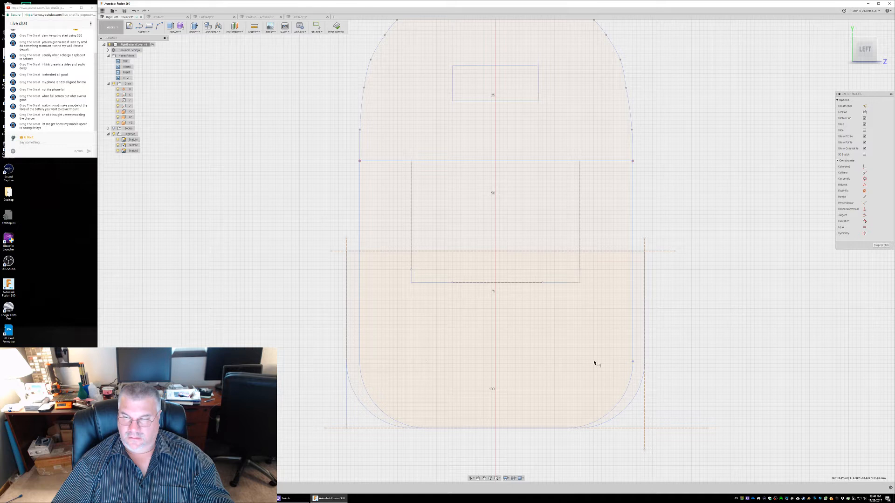
left_click(360, 362)
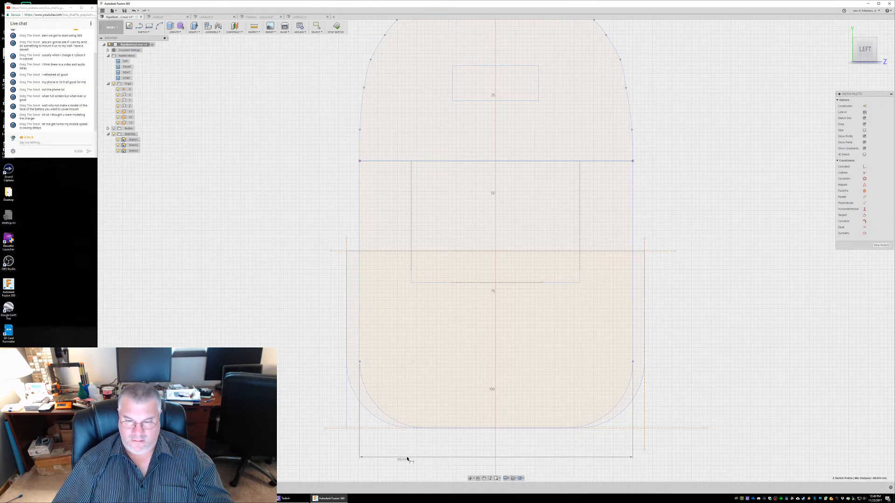
left_click(438, 458)
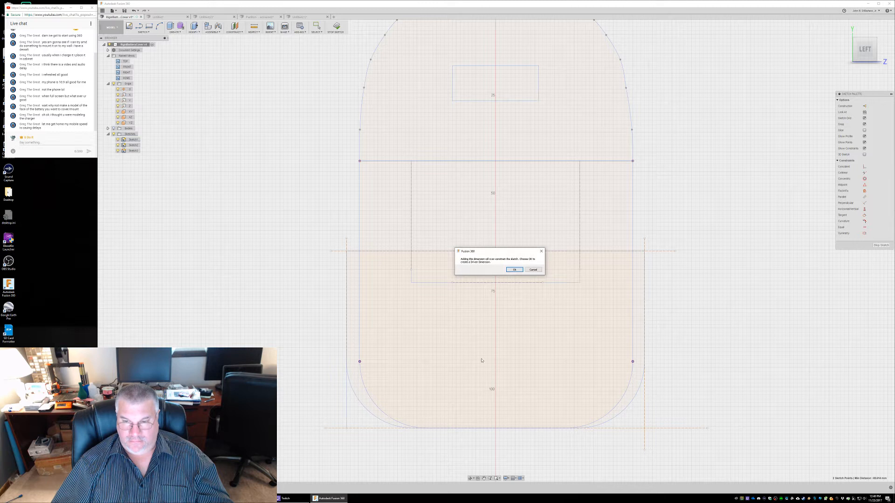
left_click(533, 269)
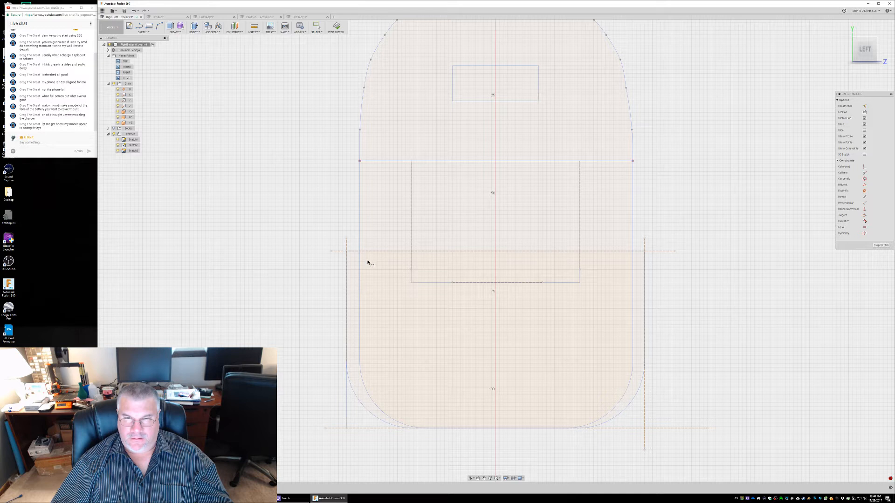
Sketch a center rectangle 66 mm wide and 53 mm high, centred on the vertical axis over the lower part of the cover
left_click(149, 26)
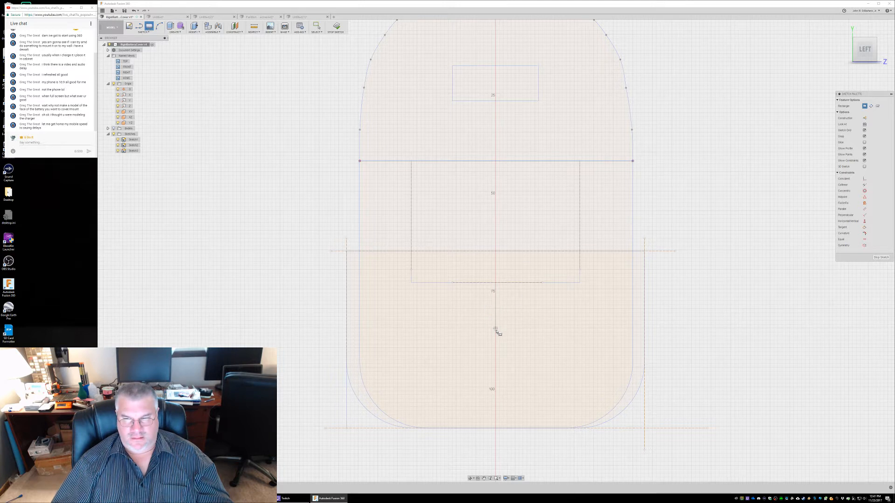
left_click(145, 32)
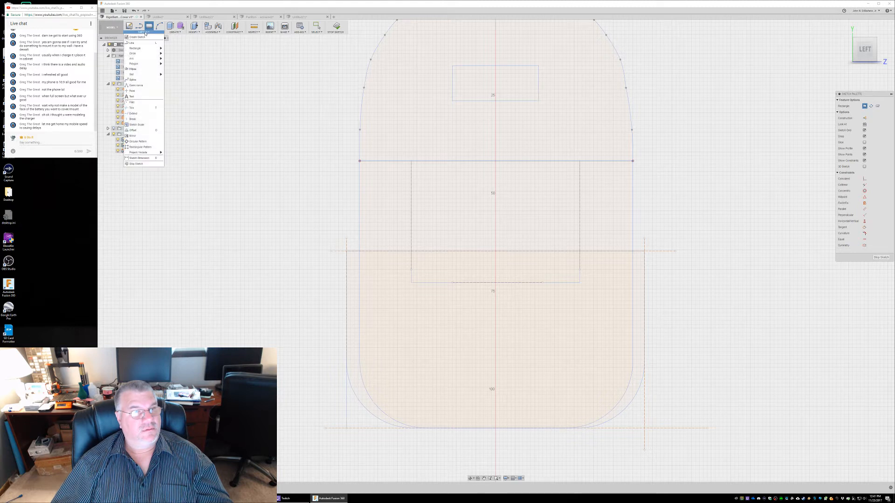
mouse_move(145, 50)
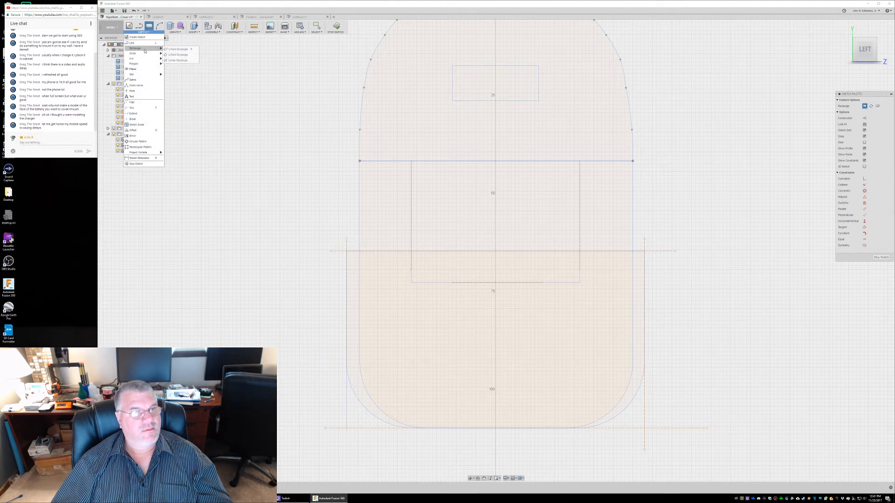
left_click(177, 60)
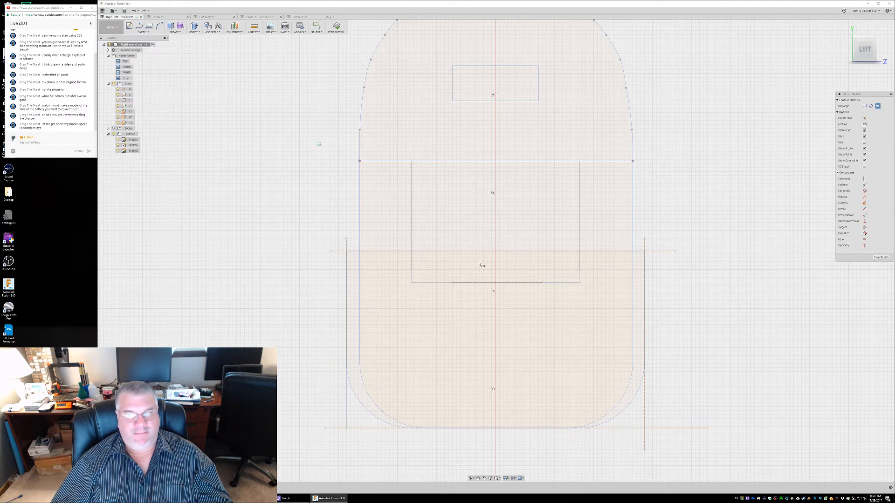
left_click(495, 340)
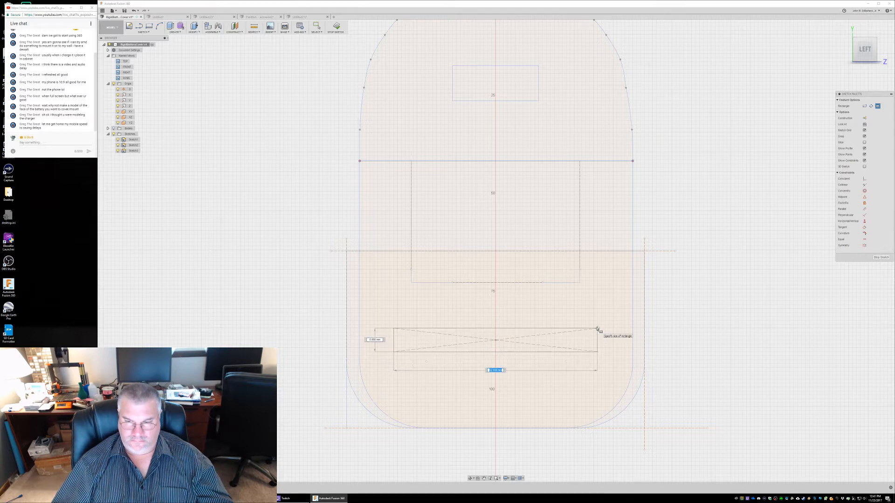
type("66")
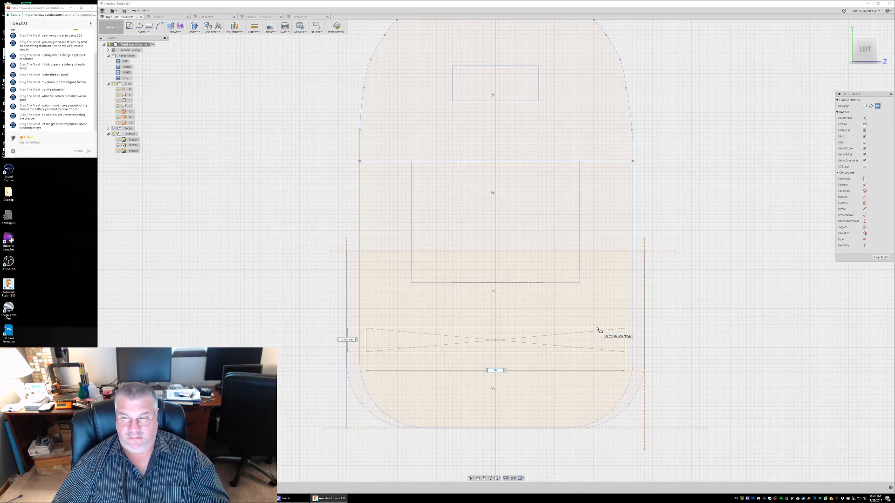
key("BackSpace")
key("BackSpace")
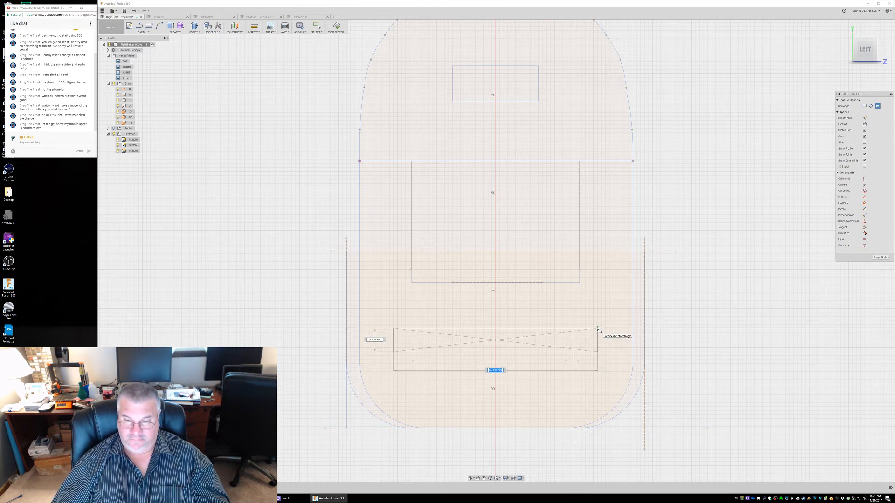
type("66")
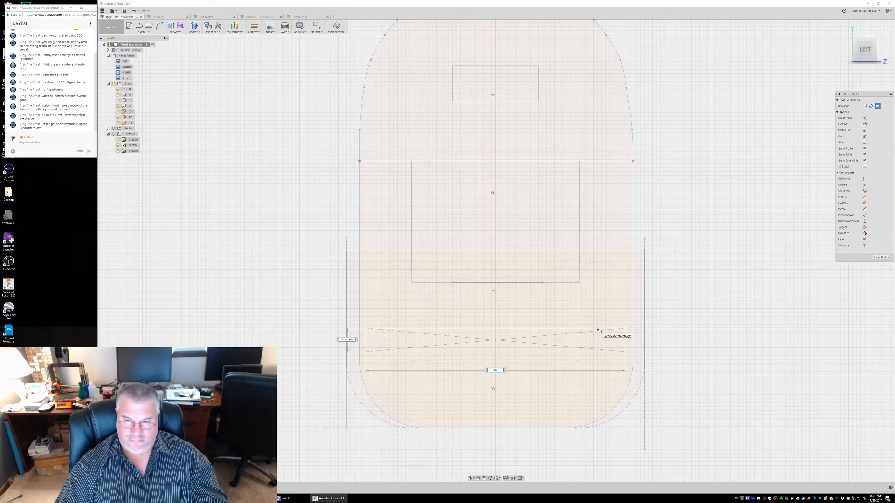
key("Tab")
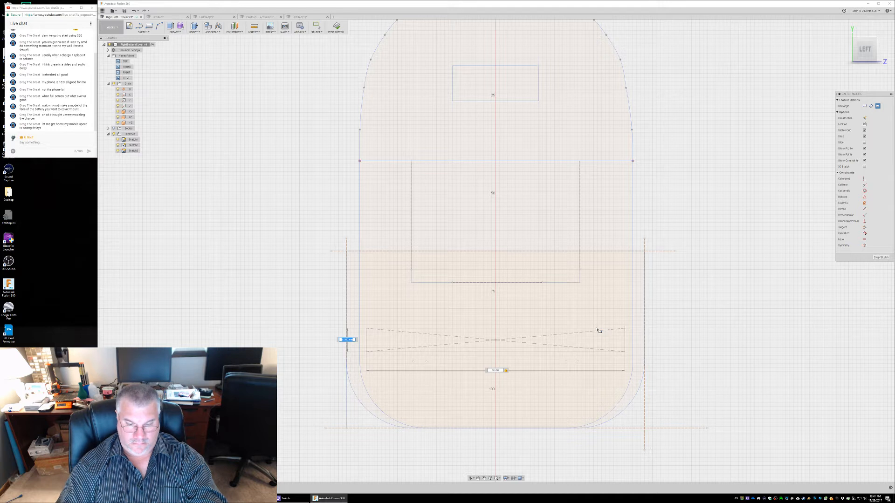
type("53")
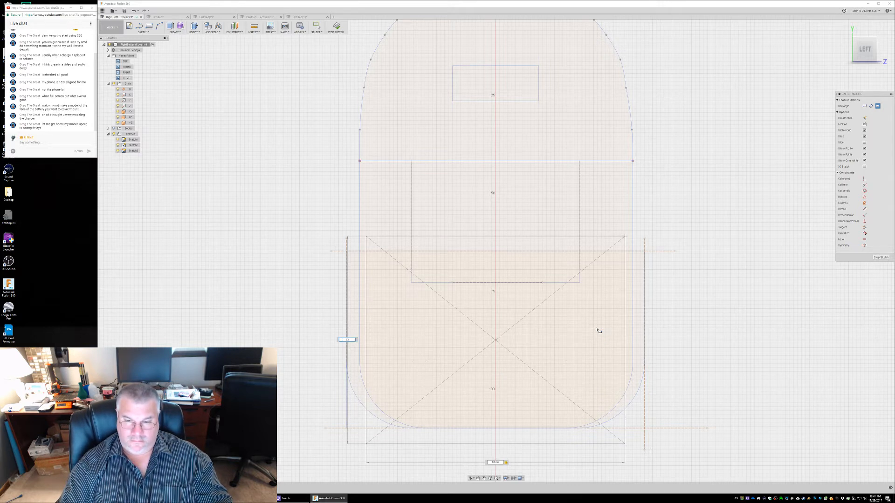
key("Return")
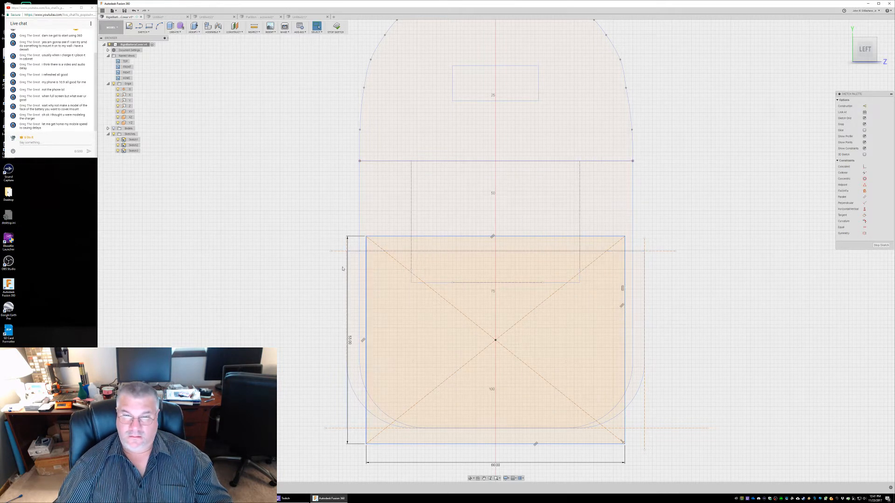
Turn the rectangle's four sides into construction lines and delete its two diagonals
double_click(367, 280)
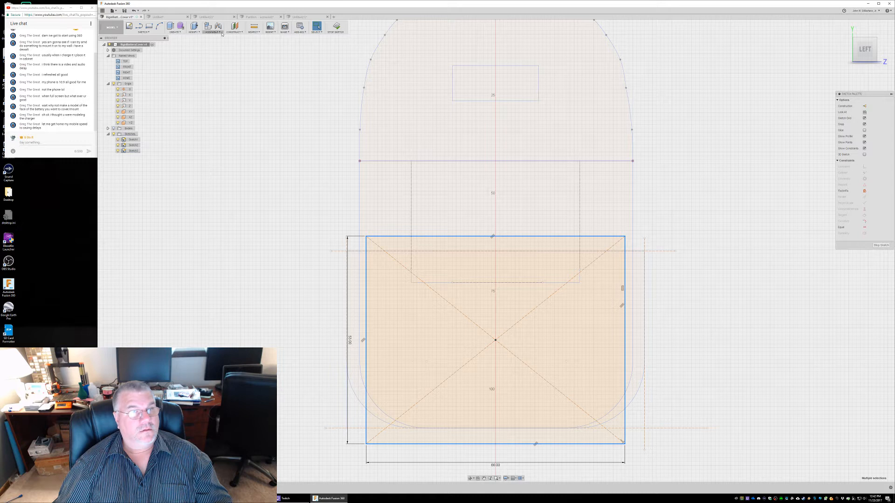
left_click(865, 106)
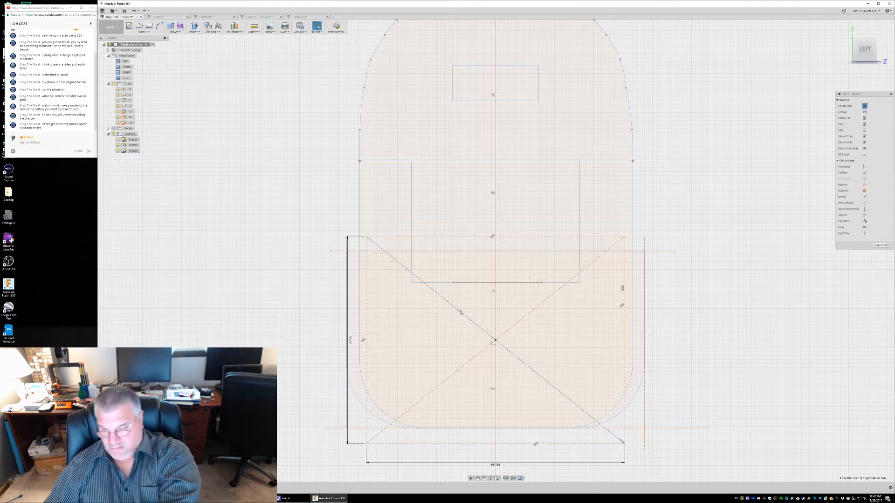
left_click(463, 313)
key("Delete")
left_click(495, 340)
key("Escape")
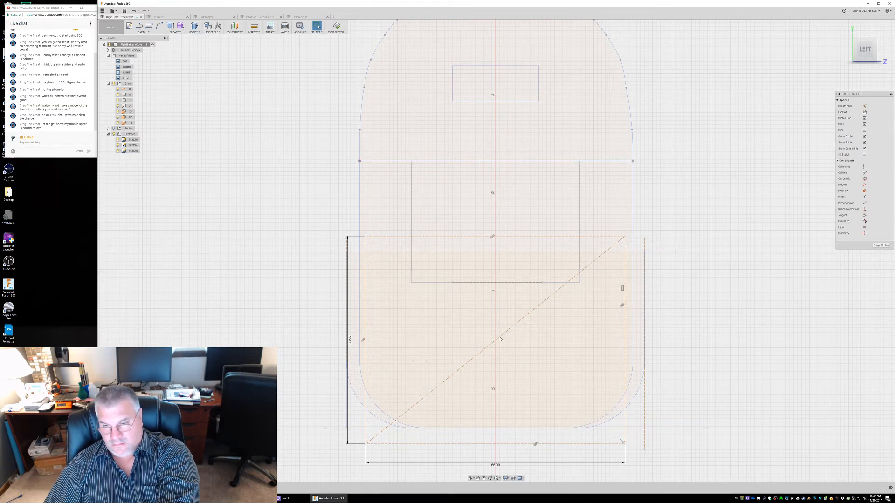
left_click(529, 327)
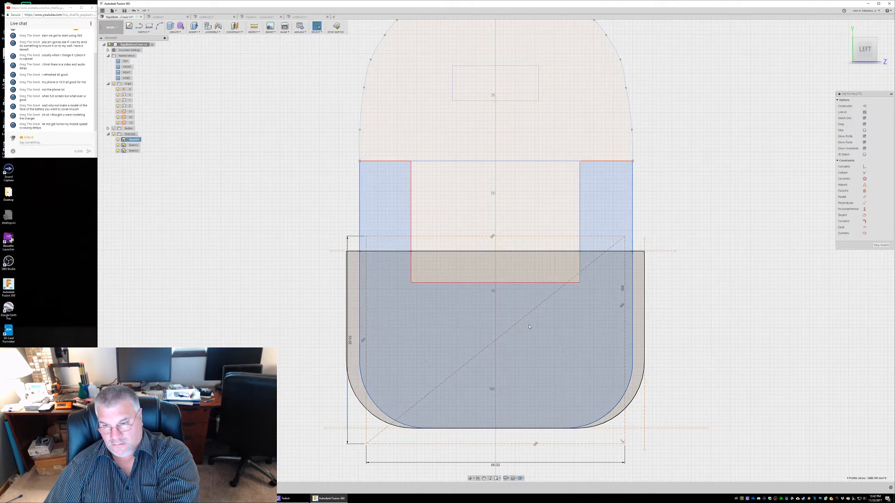
left_click(517, 323)
key("Delete")
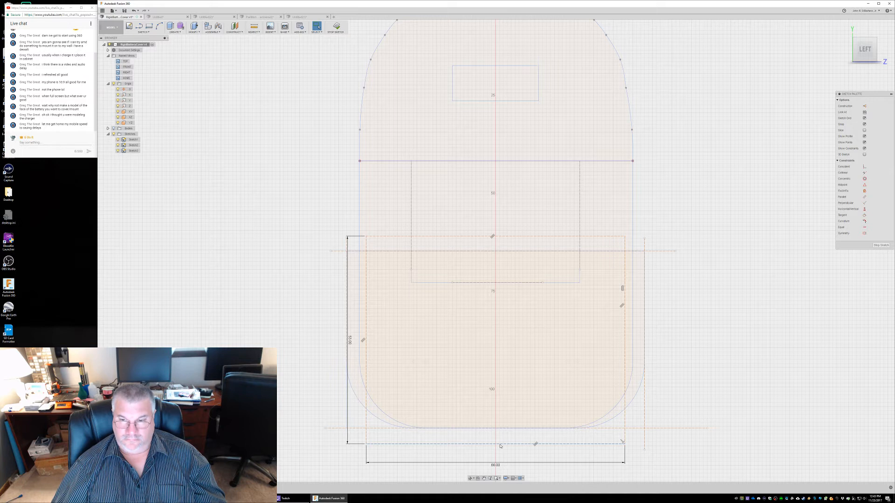
Move the whole construction rectangle vertically and align its lower edge with the lower edge of the cover outline
left_click(381, 237)
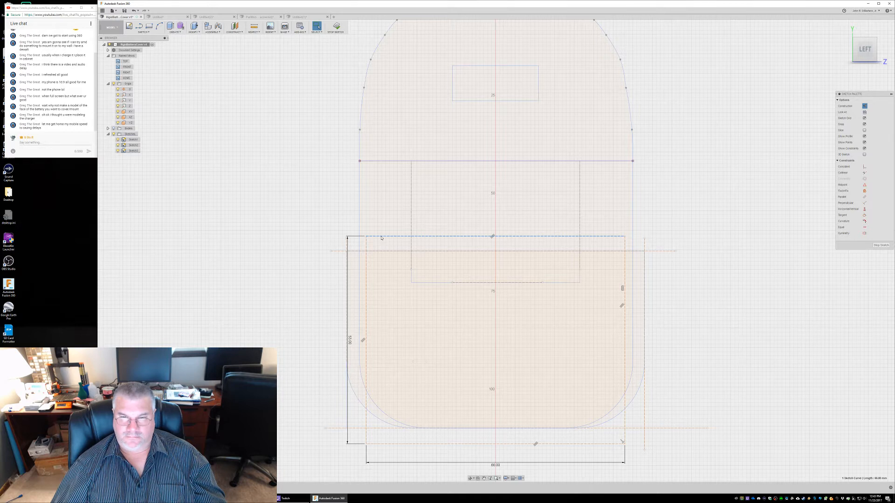
double_click(381, 237)
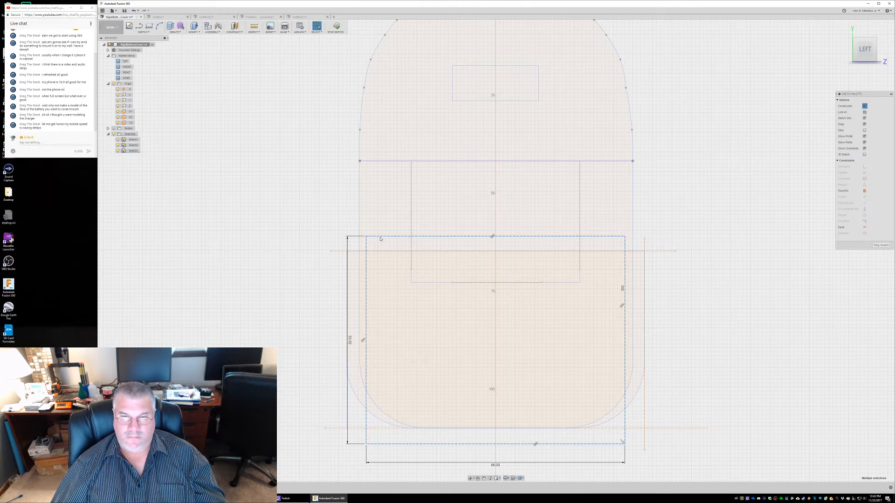
right_click(381, 239)
left_click(361, 244)
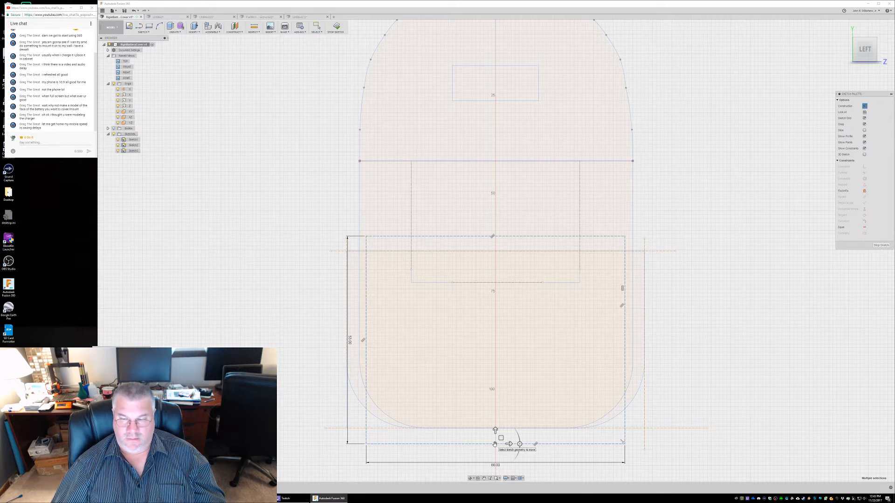
left_click_drag(495, 431, 494, 416)
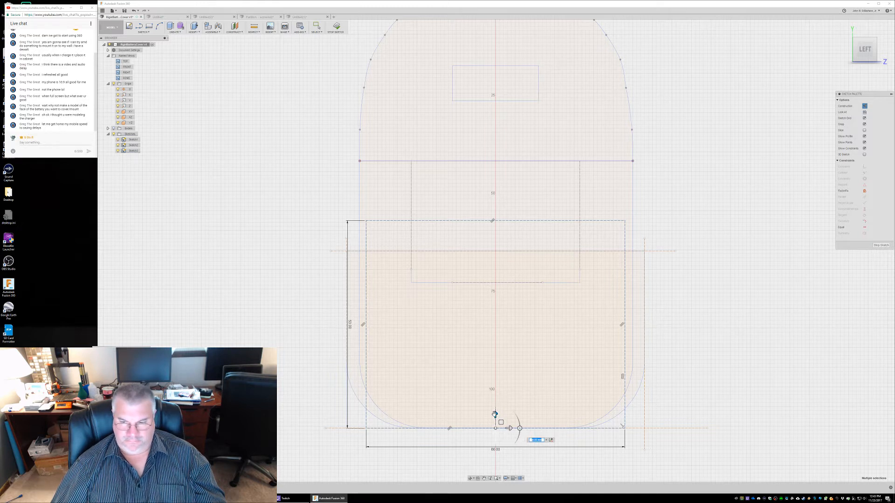
left_click_drag(495, 414, 495, 435)
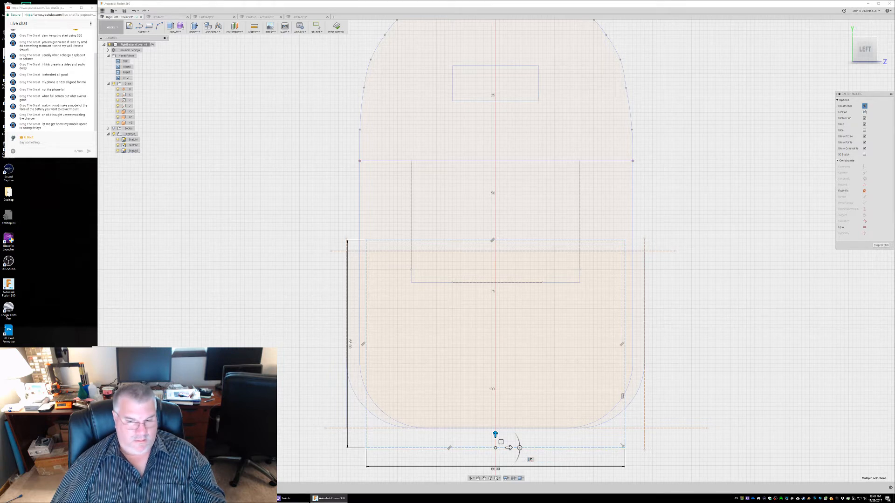
key("Return")
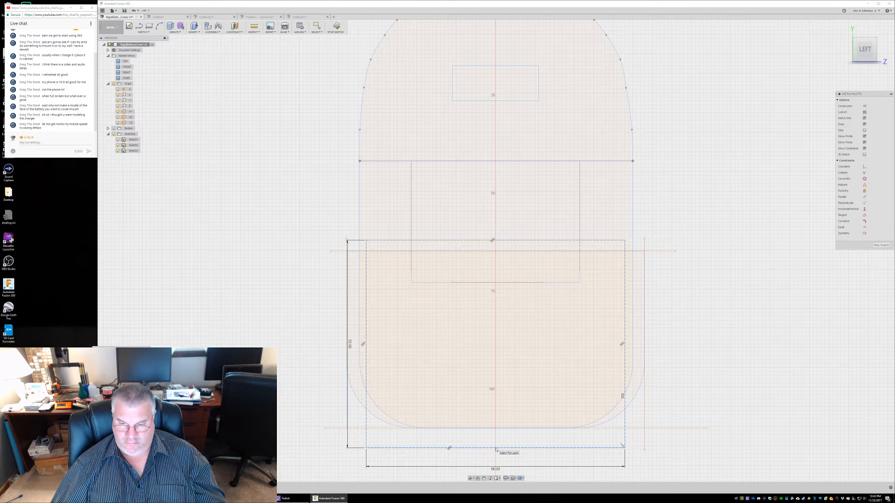
left_click(496, 448)
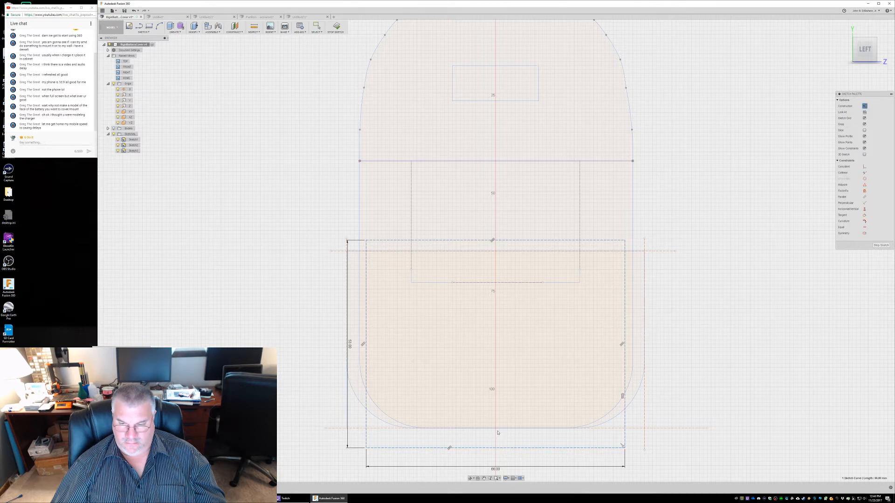
left_click(496, 429)
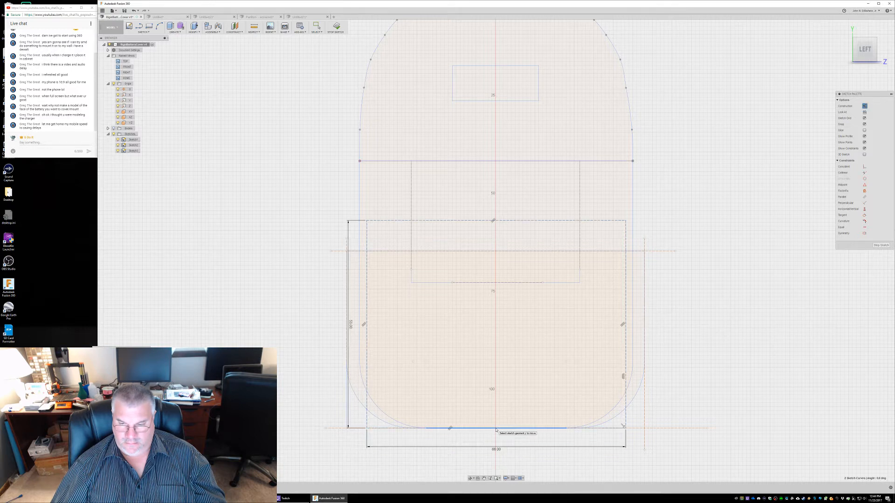
Try to reposition the construction rectangle by moving its centre point, and undo that move
left_click(516, 309)
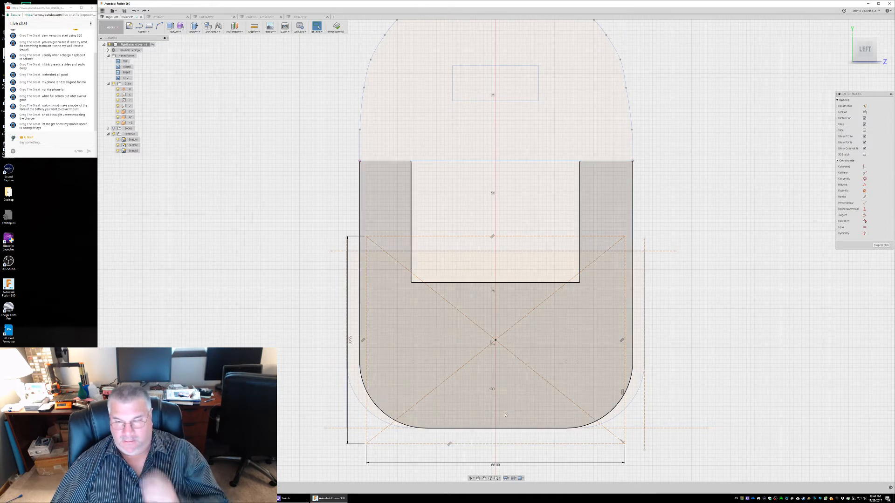
left_click(487, 445)
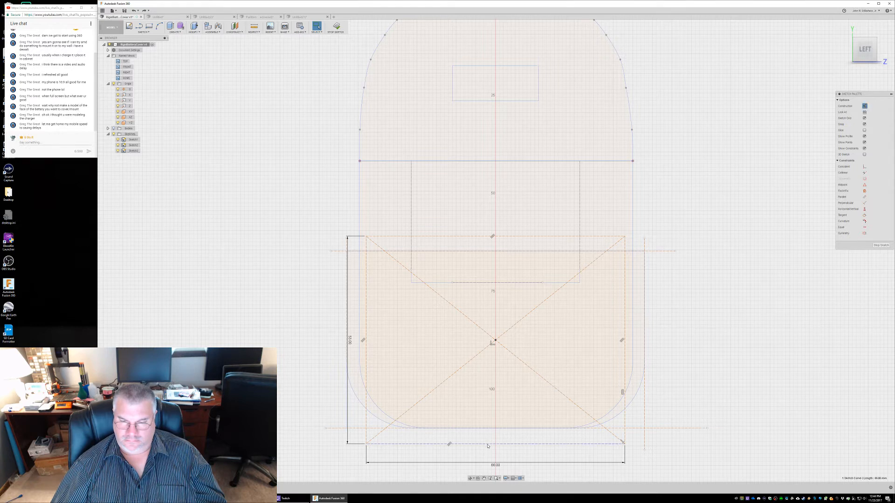
left_click(366, 421)
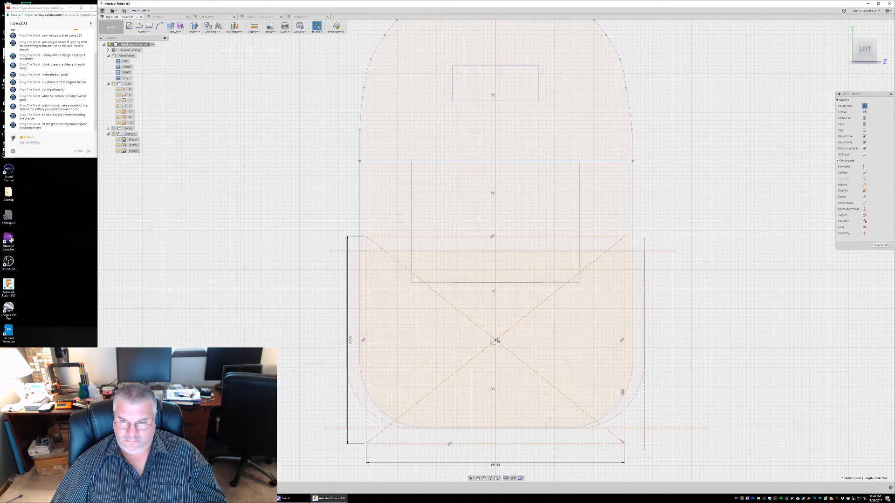
left_click_drag(496, 342, 518, 328)
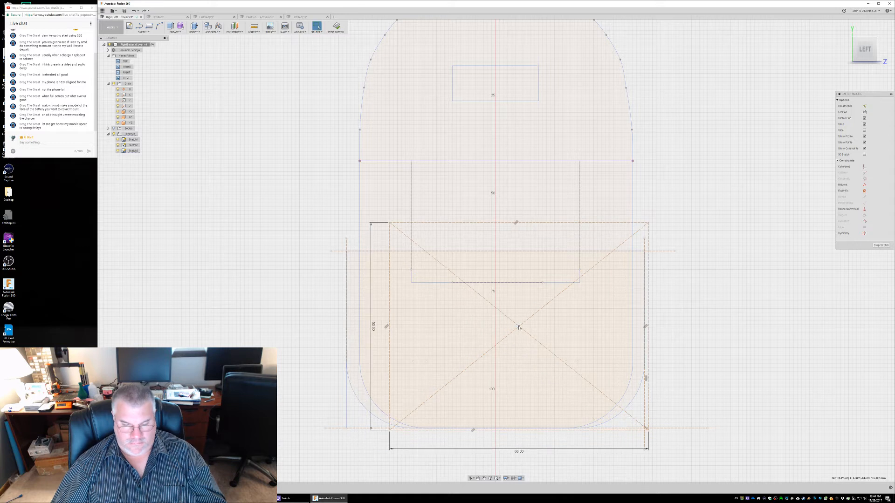
key("ctrl+z")
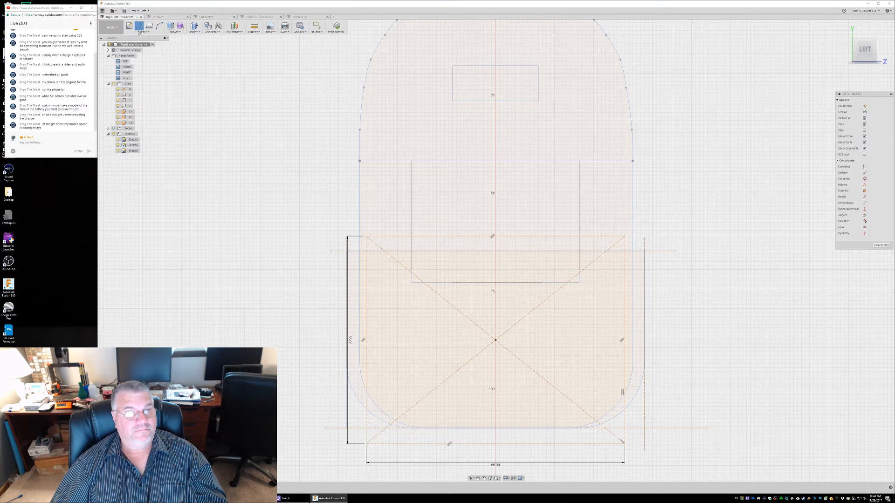
Place sketch points at the midpoint of the rectangle's lower side and at the midpoint of the cover outline's lower edge
left_click(139, 32)
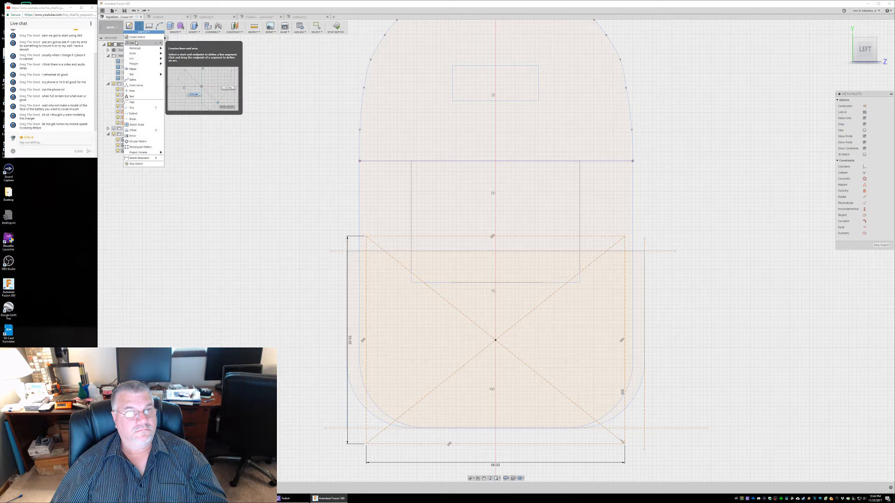
mouse_move(174, 34)
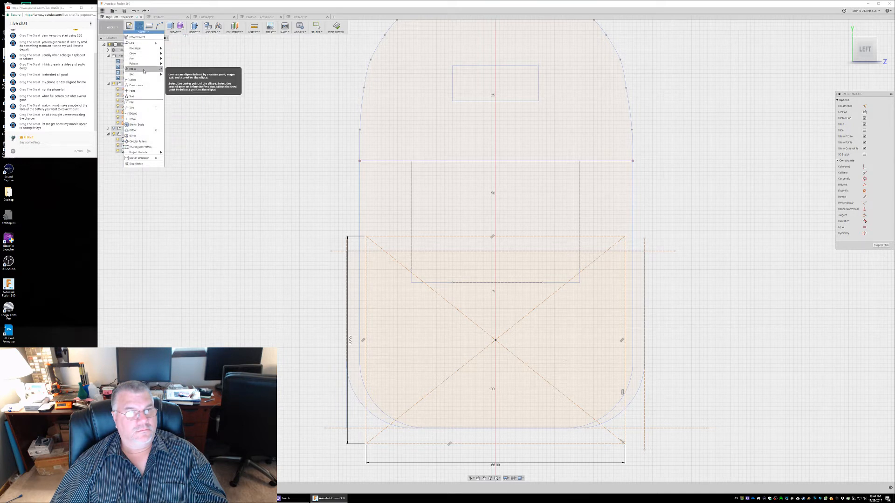
left_click(138, 91)
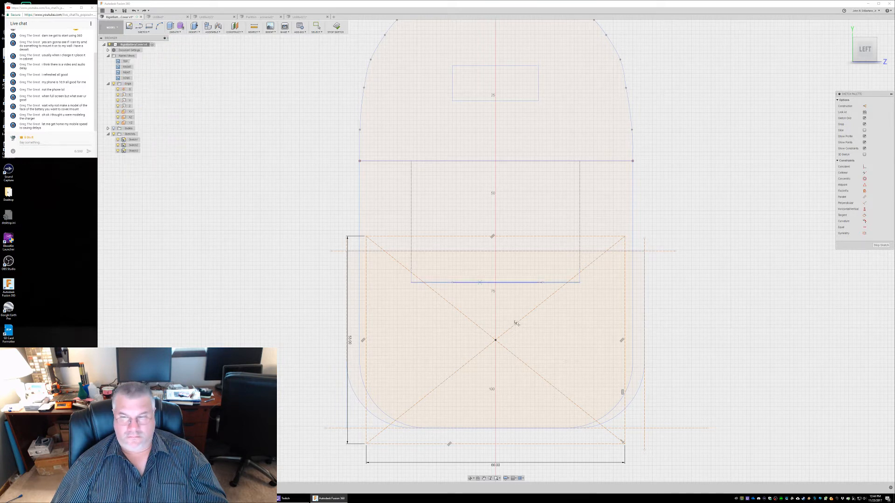
left_click(495, 444)
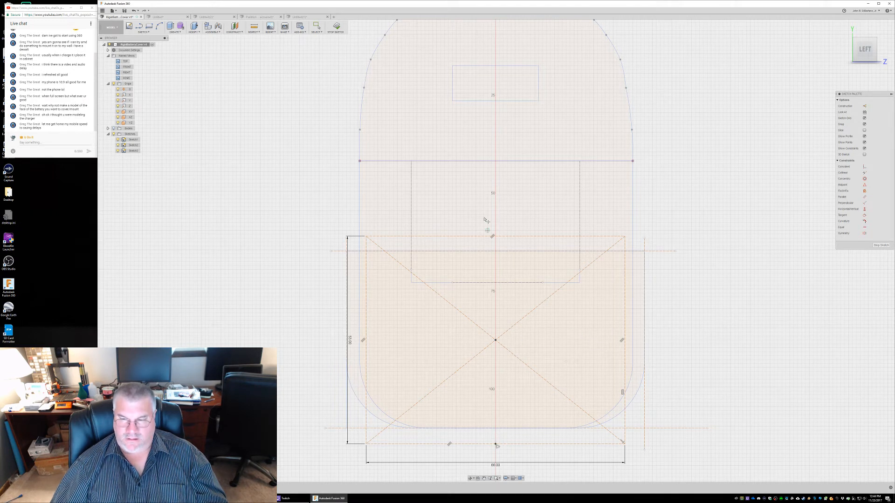
left_click(495, 429)
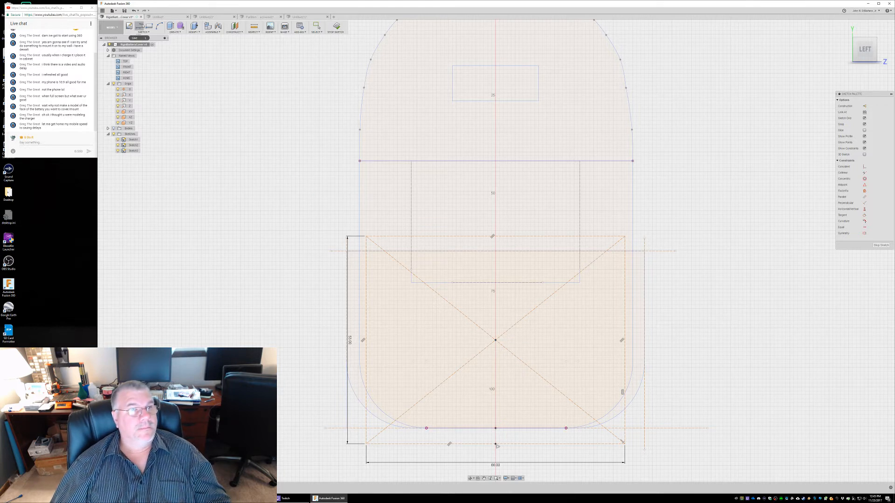
key("Escape")
right_click(484, 442)
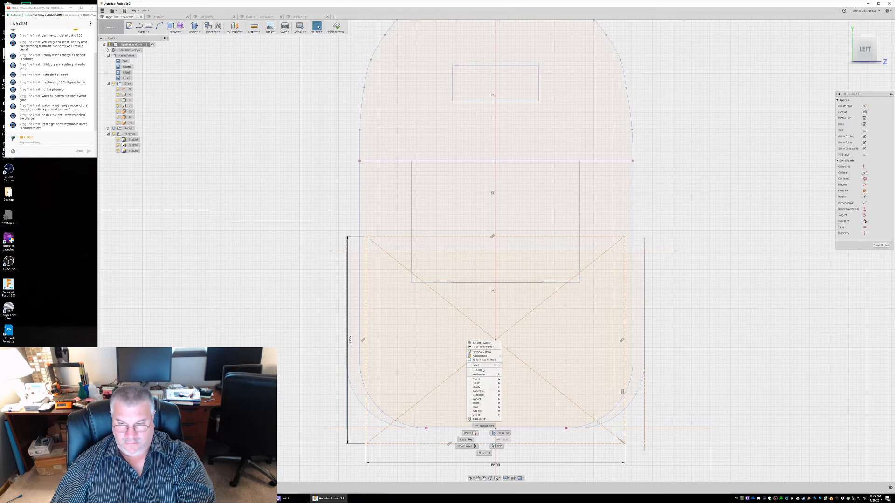
mouse_move(486, 383)
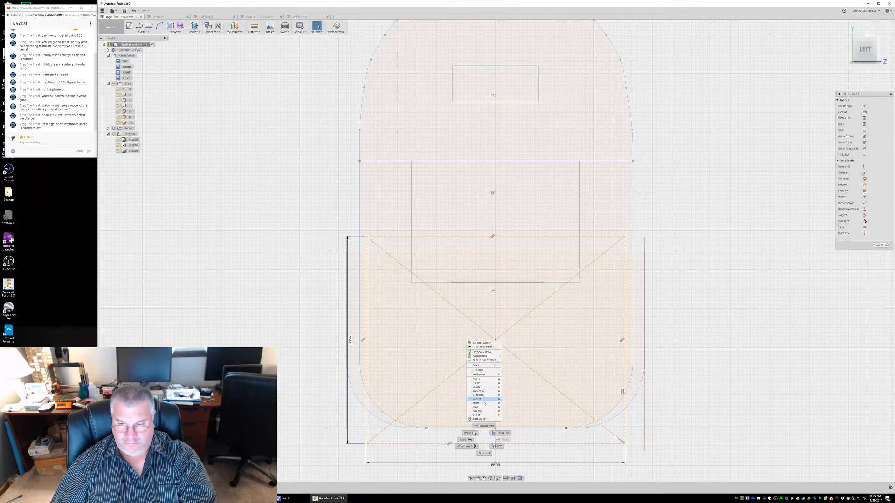
left_click(480, 426)
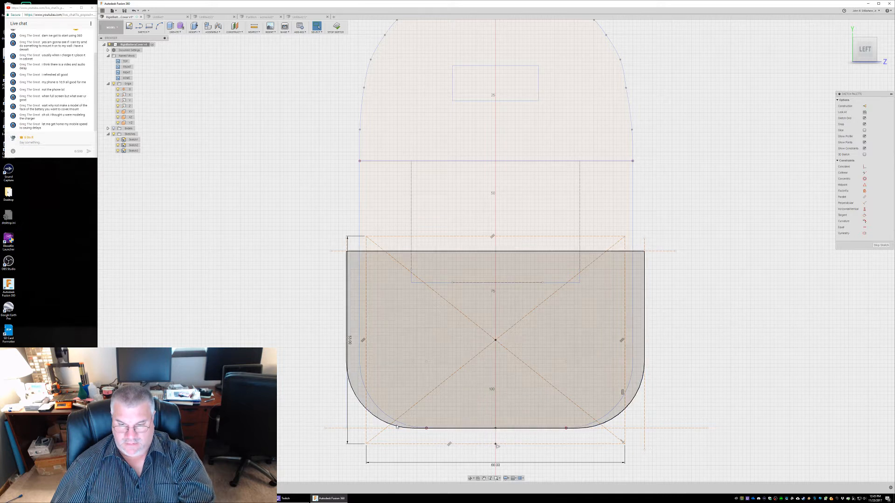
Move the construction rectangle with its diagonals point to point, from its lower side's midpoint to the midpoint of the cover's lower edge
left_click(395, 444)
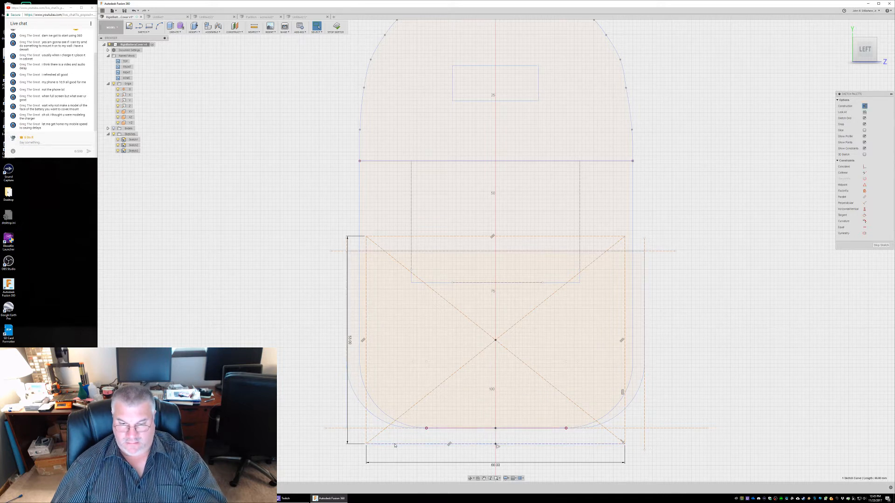
left_click(367, 416, "ctrl")
left_click(395, 237, "ctrl")
left_click(619, 243, "ctrl")
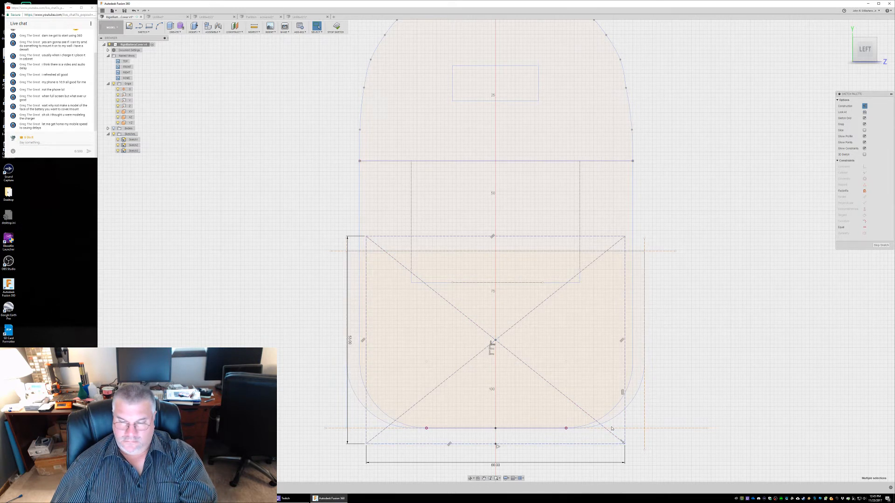
left_click(147, 32)
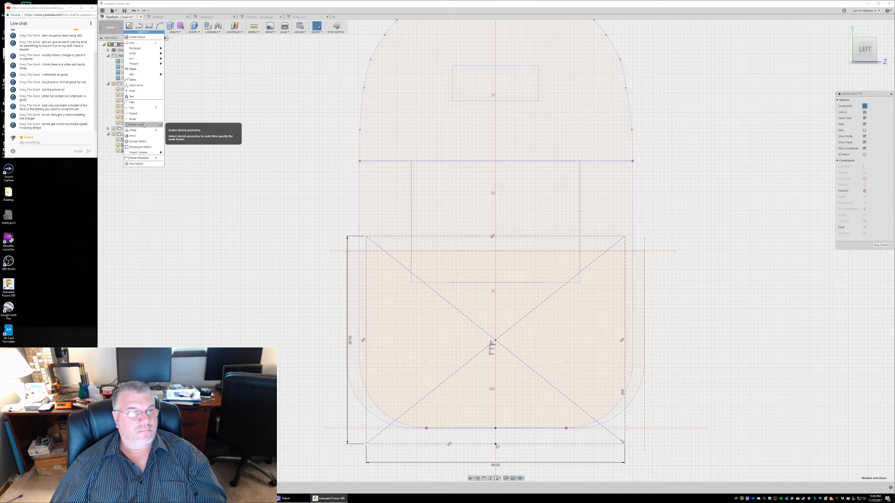
left_click(193, 32)
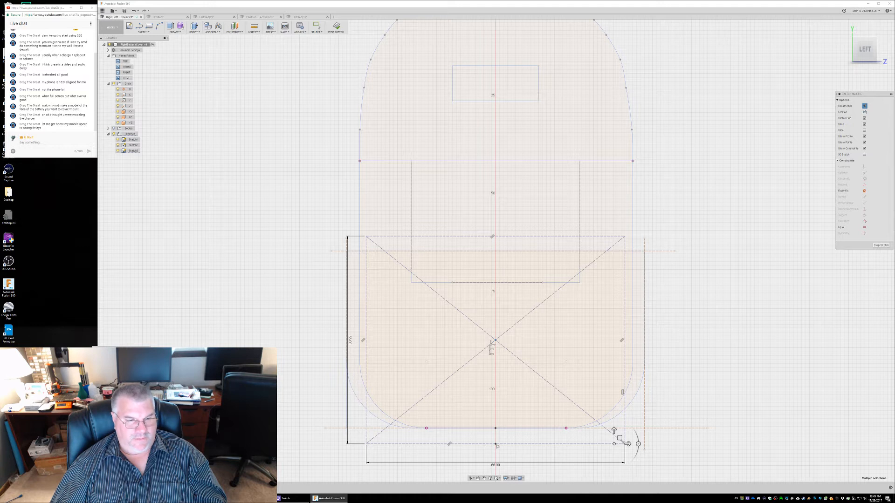
left_click(496, 444)
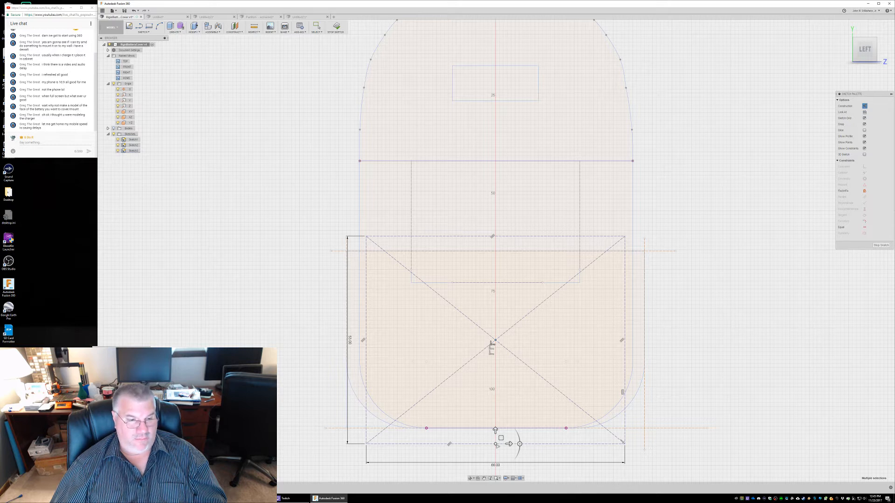
key("Escape")
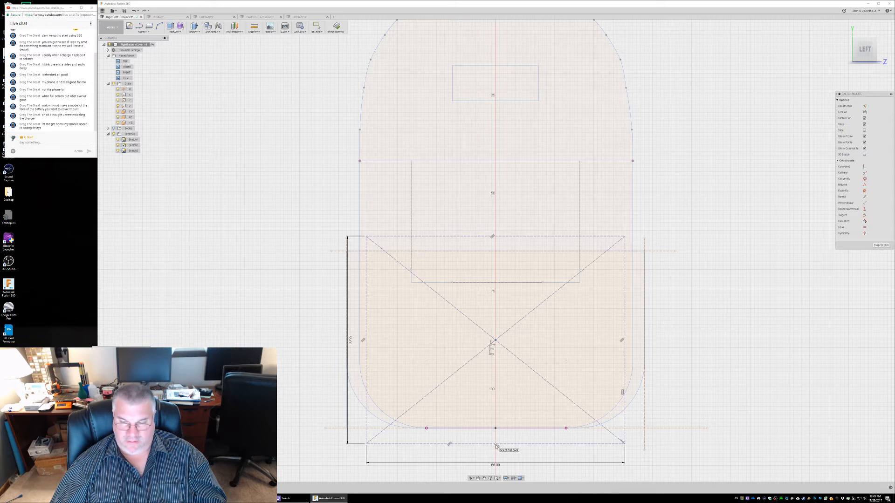
left_click(495, 444)
left_click(496, 428)
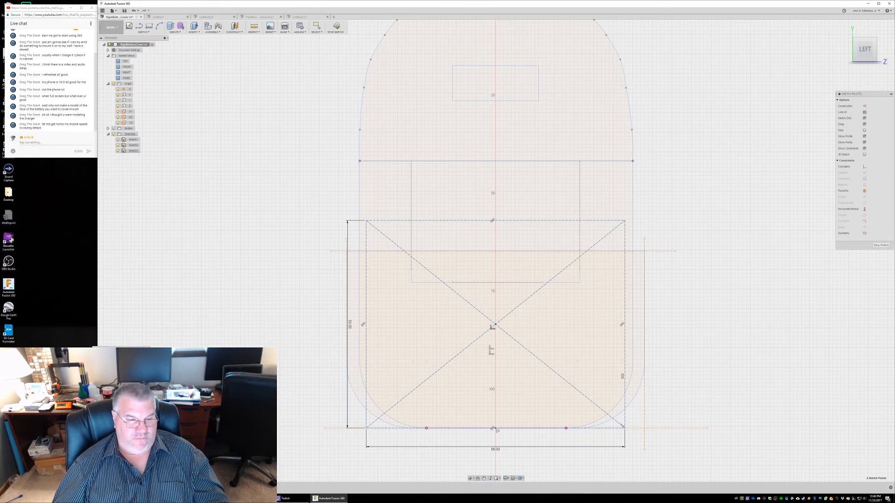
key("Escape")
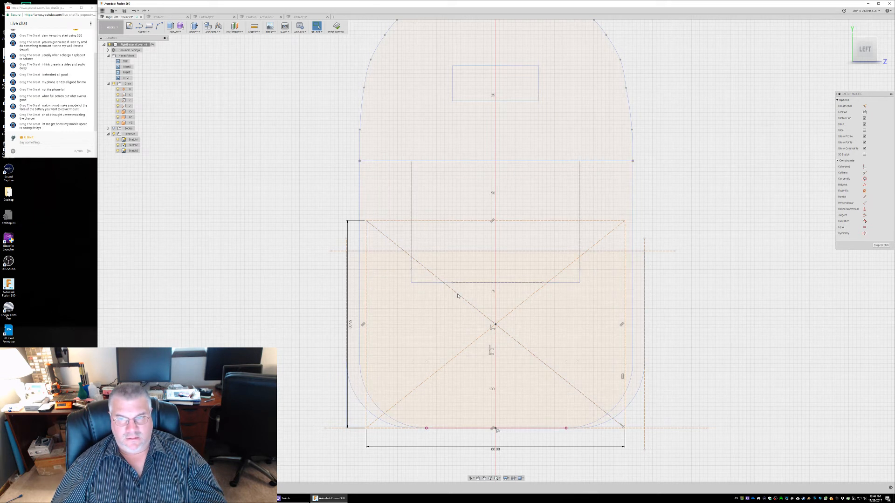
Delete the construction rectangle's two diagonals and its centre point
left_click(457, 295)
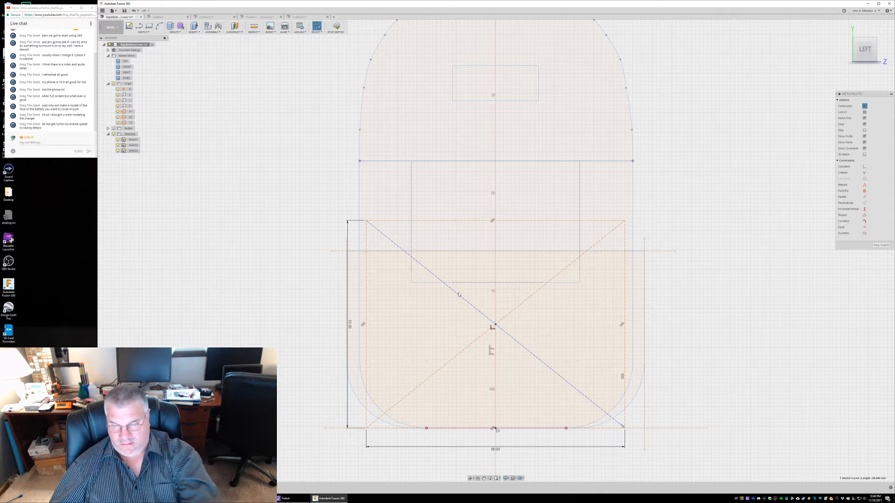
key("Delete")
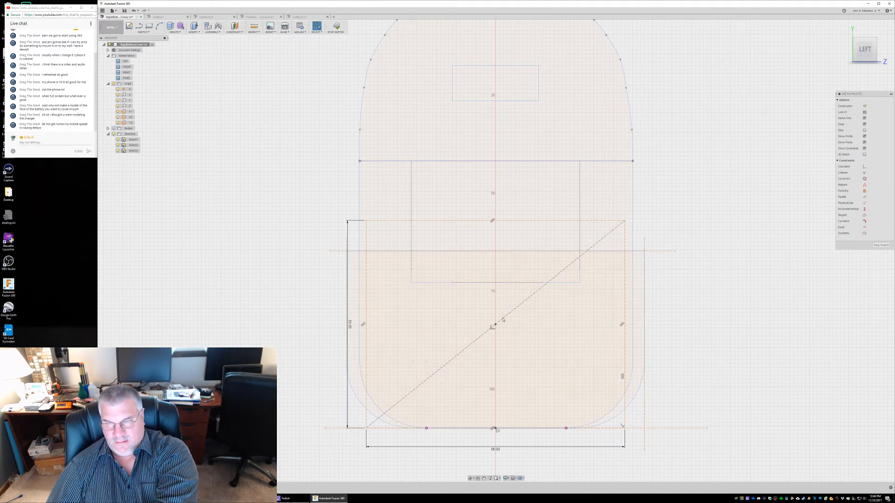
left_click(503, 319)
key("Delete")
left_click(496, 325)
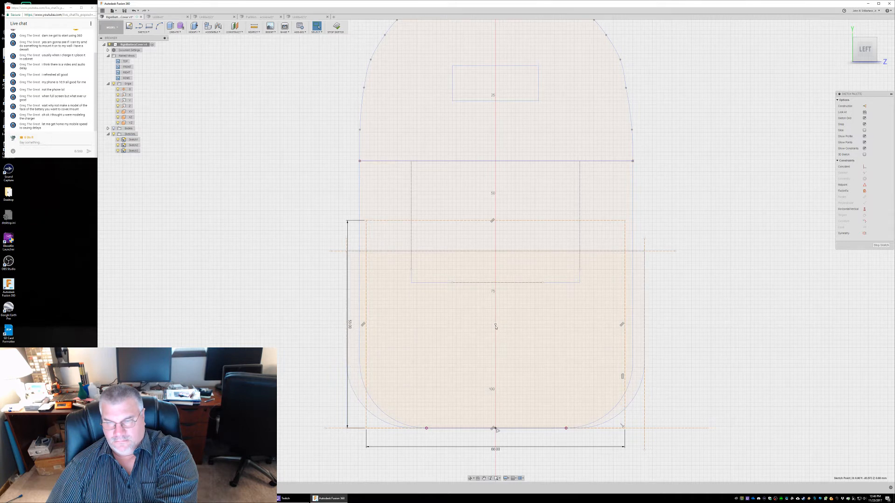
key("Delete")
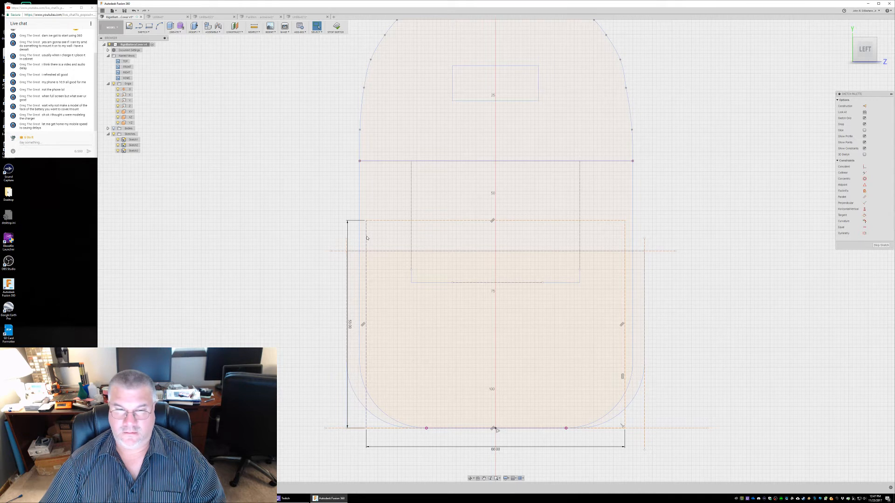
Sketch a two-point rectangle 2.6 mm wide and about 35.6 mm tall, starting down from the construction rectangle's upper-left corner
left_click(366, 238)
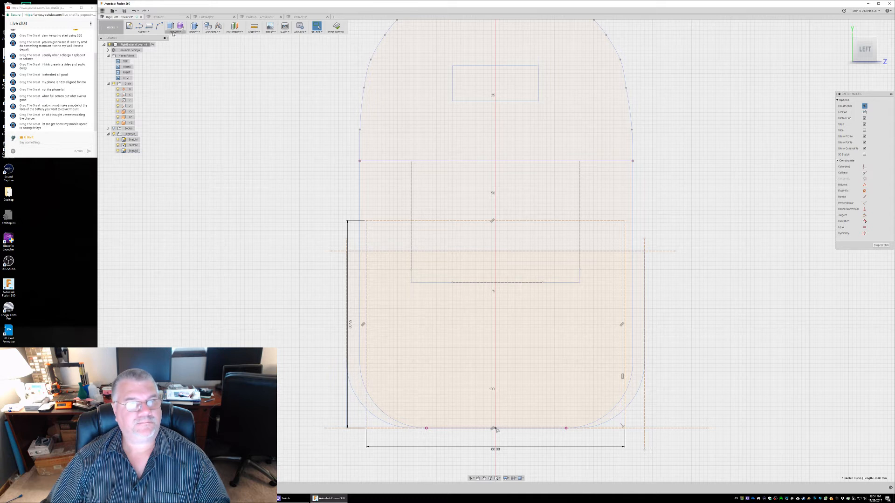
left_click(149, 27)
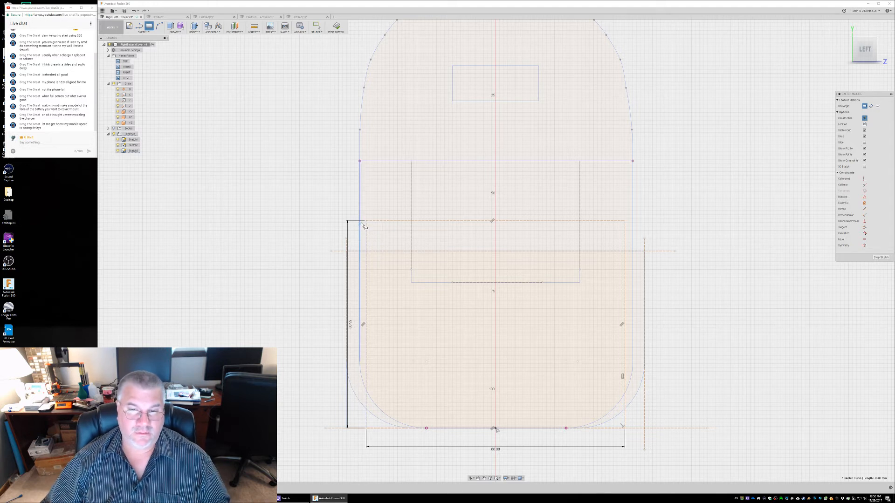
left_click(366, 222)
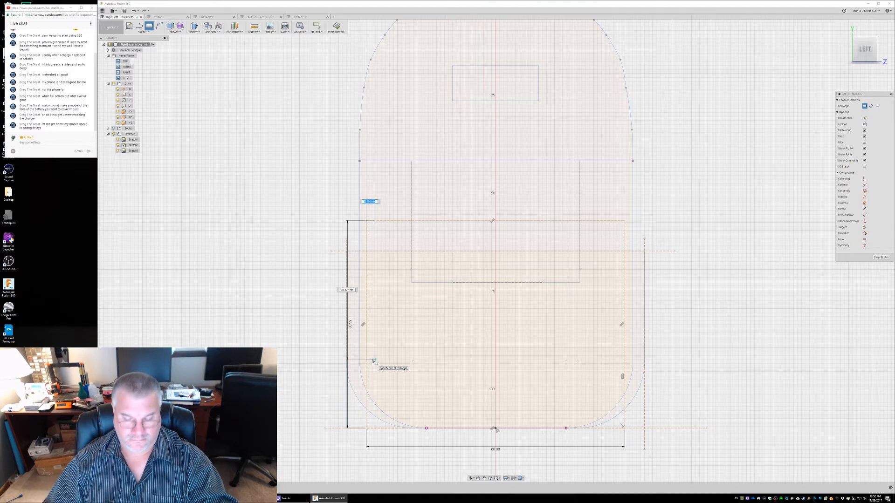
type("2.6")
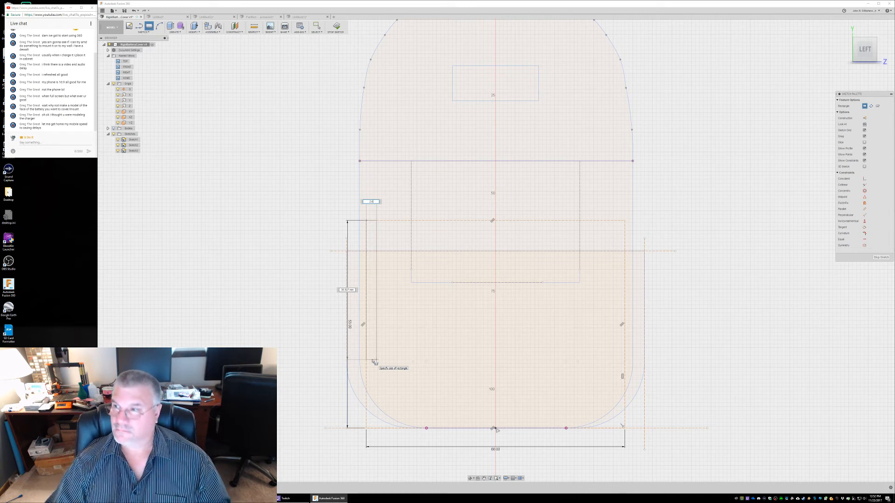
key("Return")
key("Escape")
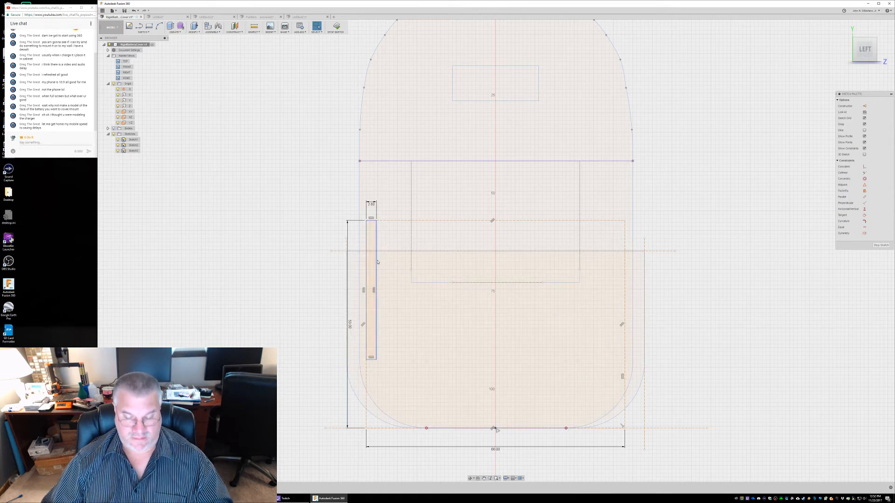
Dimension the narrow rectangle's long side and set it to 36 mm
key("d")
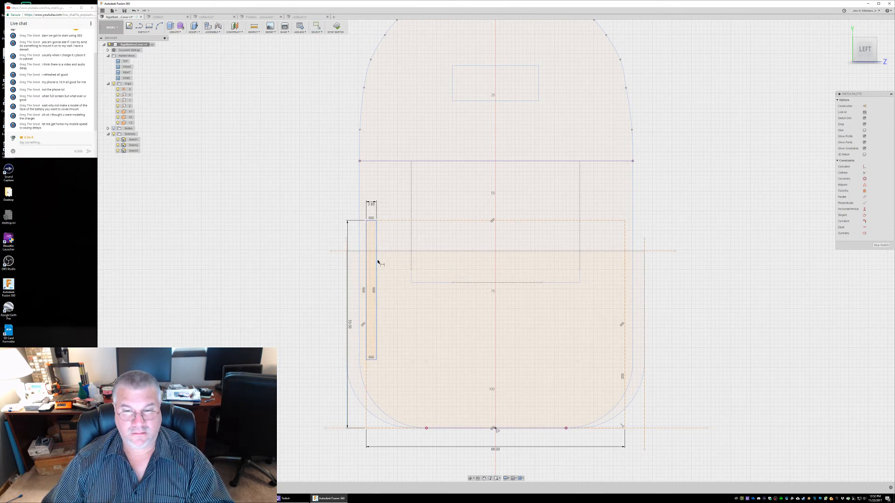
left_click(376, 263)
left_click(382, 264)
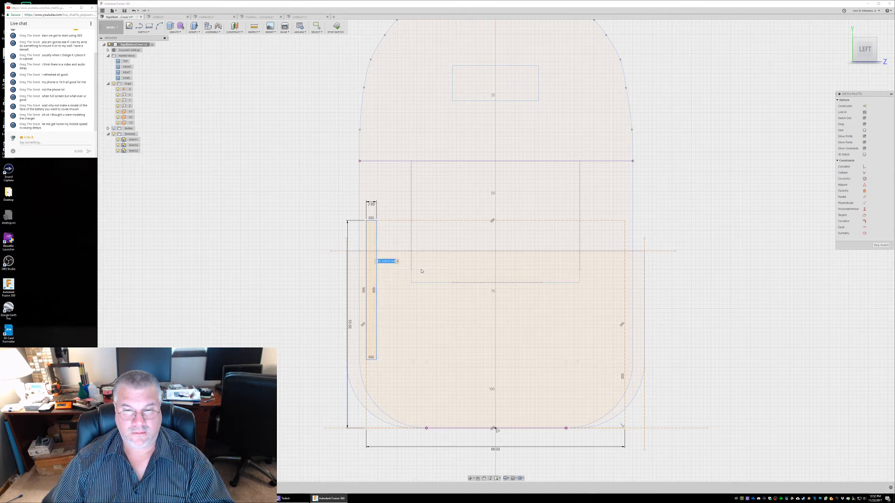
type("36")
key("Return")
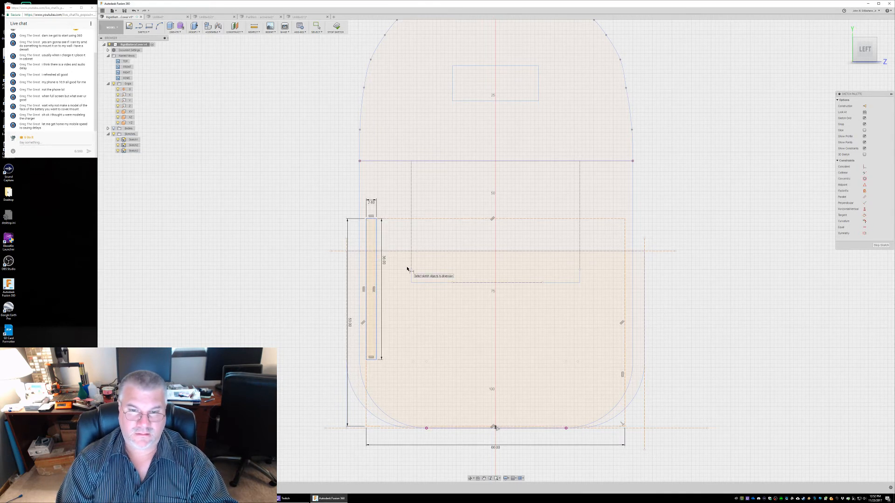
key("Escape")
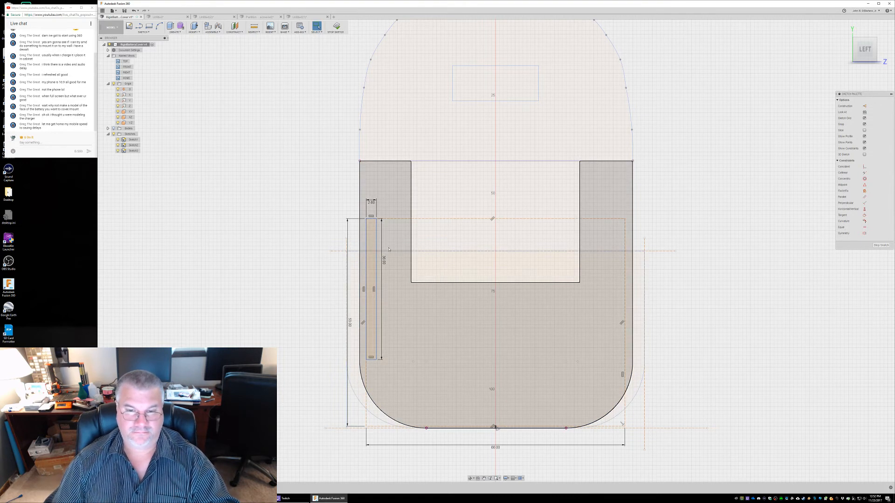
Undo the 36 mm dimension and the narrow rectangle itself, keeping the construction rectangle
key("ctrl+z")
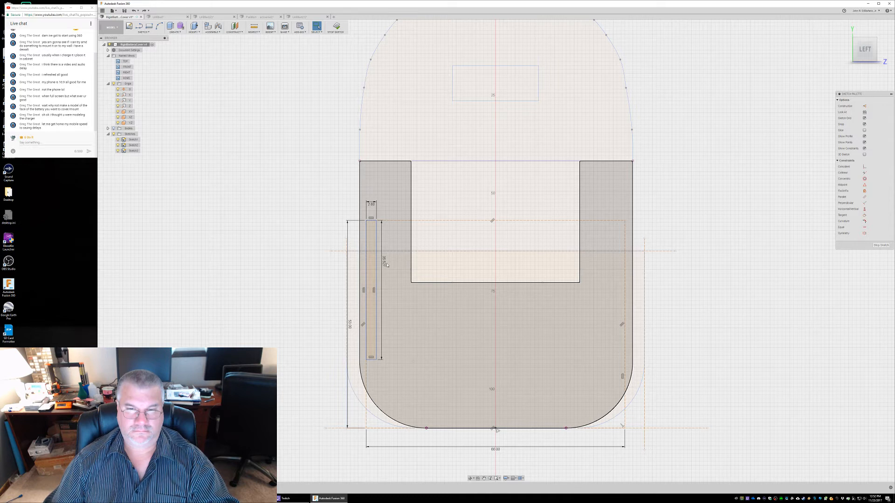
key("ctrl+z")
key("ctrl+z")
key("ctrl+z")
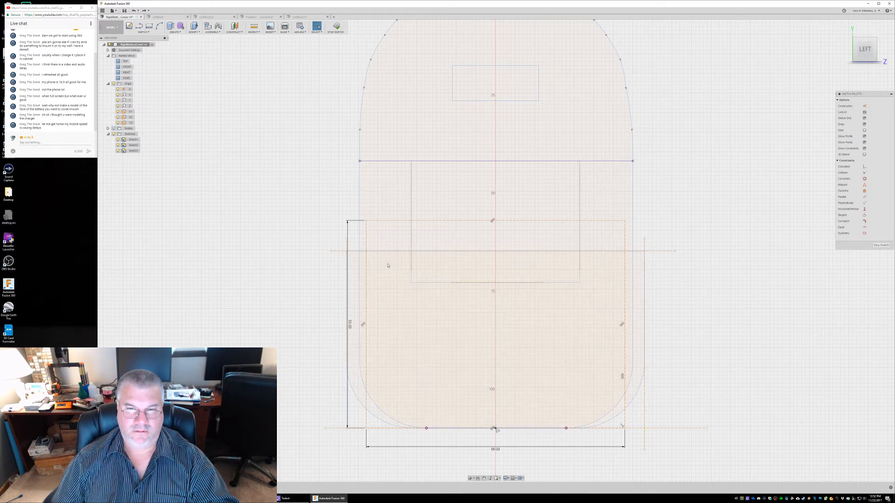
Sketch a two-point rectangle 2.6 mm wide and 36 mm tall, starting down from the construction rectangle's upper-left corner
left_click(149, 26)
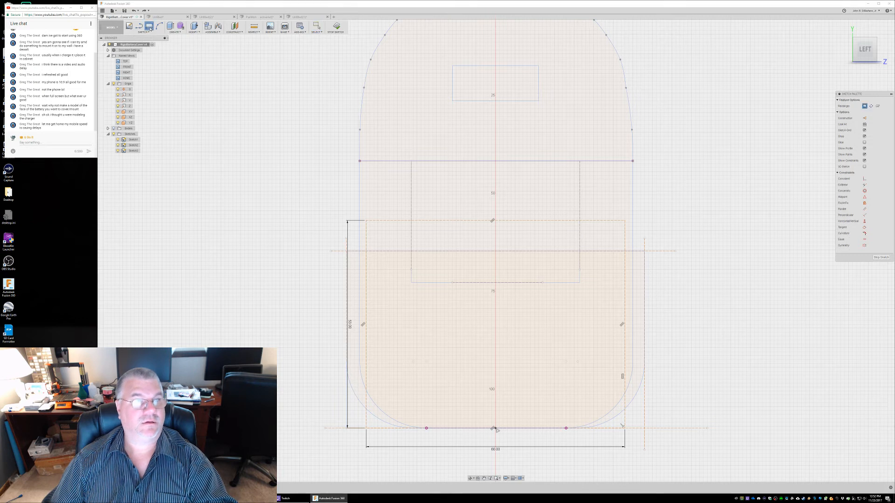
left_click(367, 220)
type("2.6")
key("Tab")
type("36")
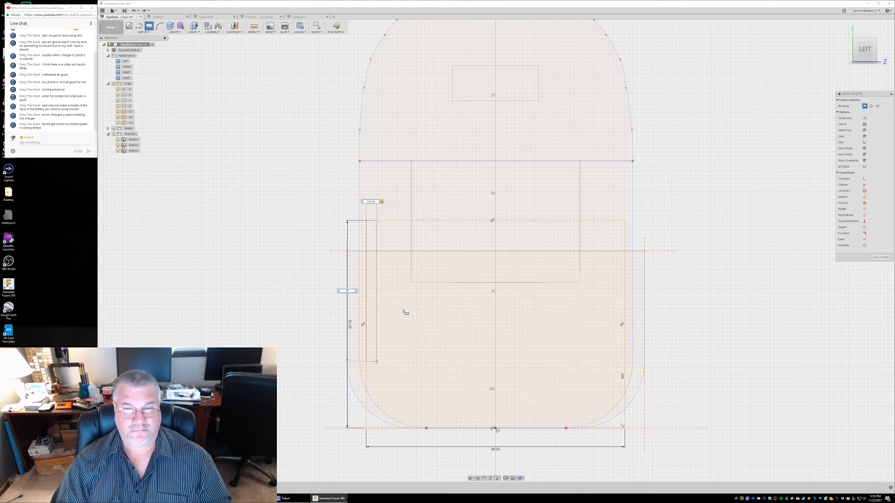
key("Return")
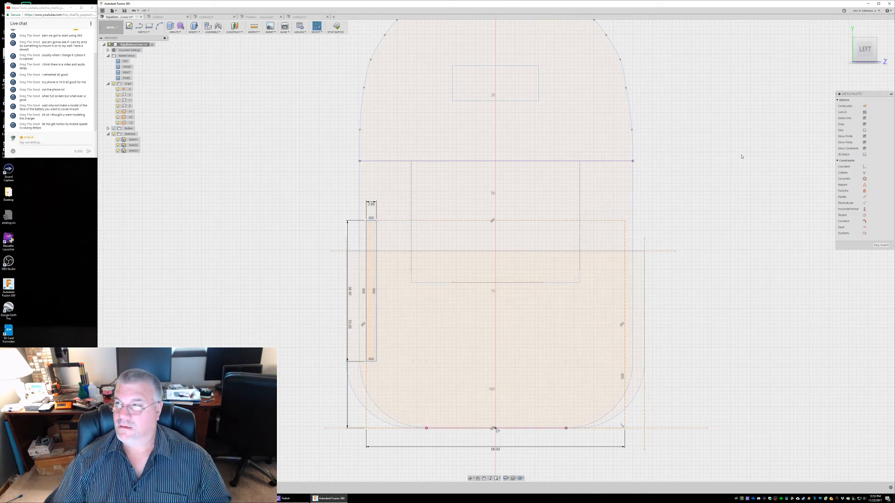
Sketch a matching narrow rectangle 2.6 mm wide and 36 mm tall, starting inward and down from the construction rectangle's upper-right corner
left_click(149, 26)
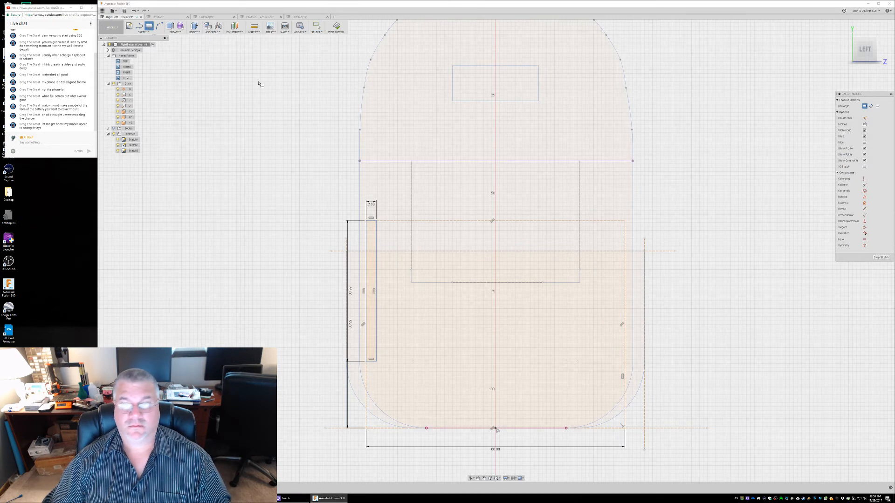
left_click(625, 221)
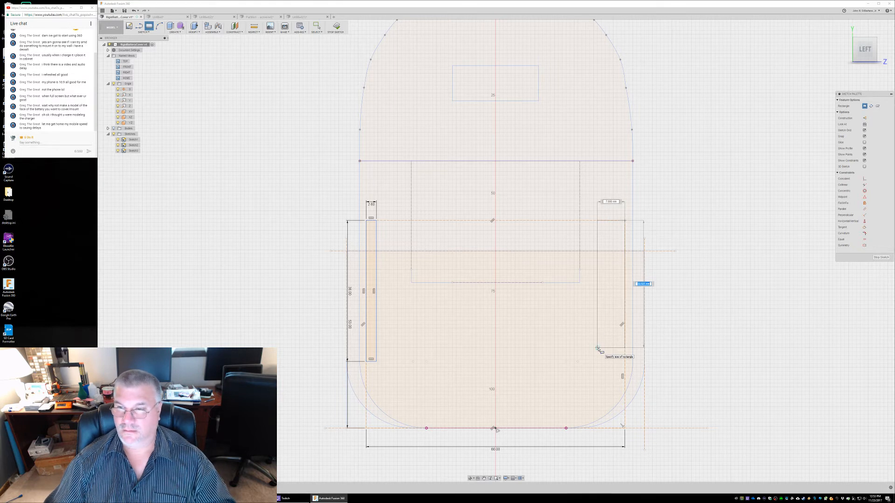
type("36")
key("Tab")
type("3")
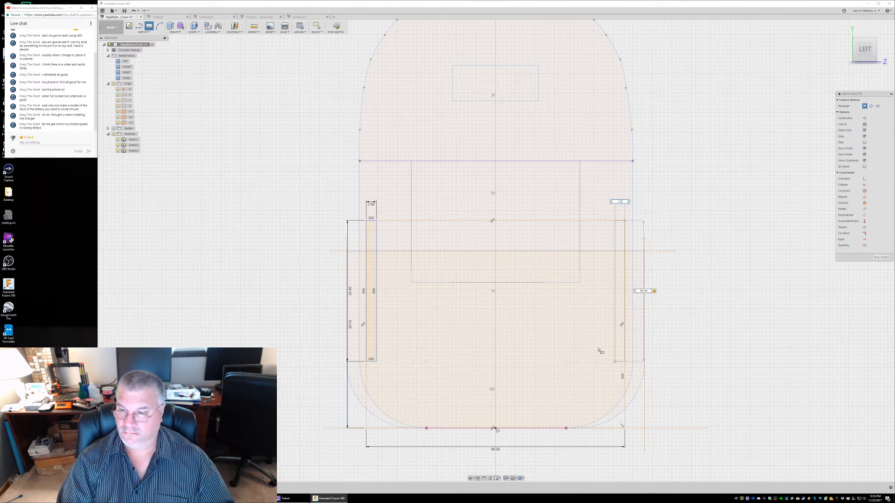
key("Return")
key("Escape")
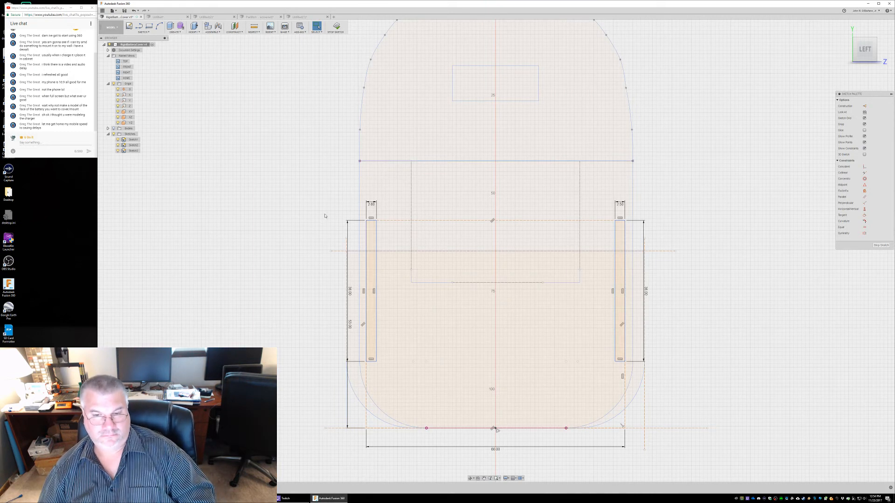
Extrude the narrow rectangle at the construction rectangle's left edge into a side wall
mouse_move(324, 216)
middle_mouse_down("shift")
mouse_move(320, 223)
mouse_move(349, 247)
mouse_move(343, 236)
mouse_move(289, 236)
mouse_move(284, 222)
mouse_move(299, 219)
middle_mouse_up("shift")
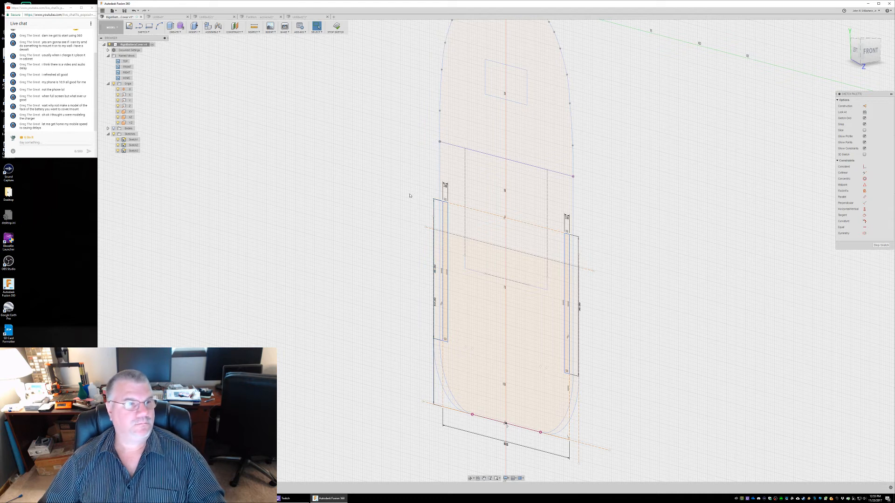
left_click(445, 221)
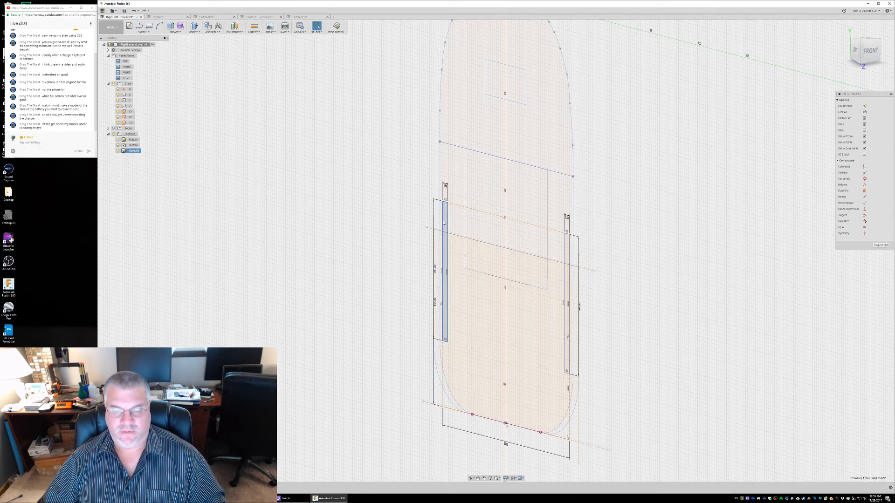
left_click(175, 34)
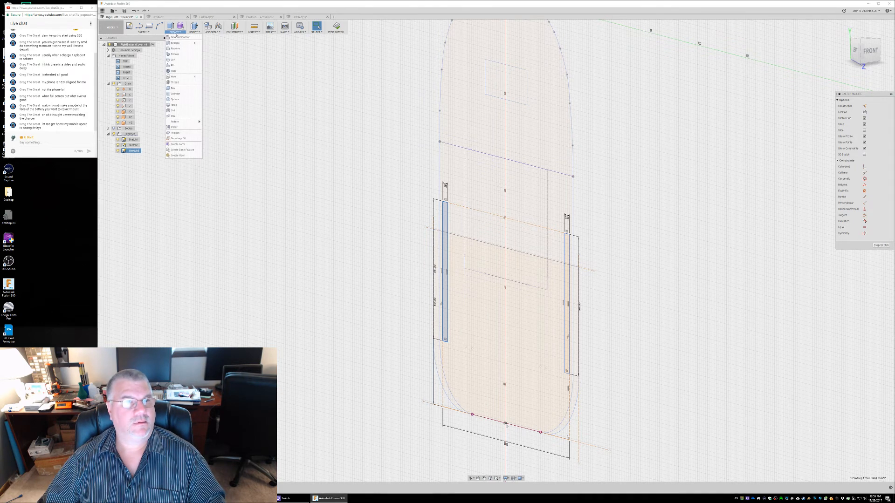
left_click(172, 45)
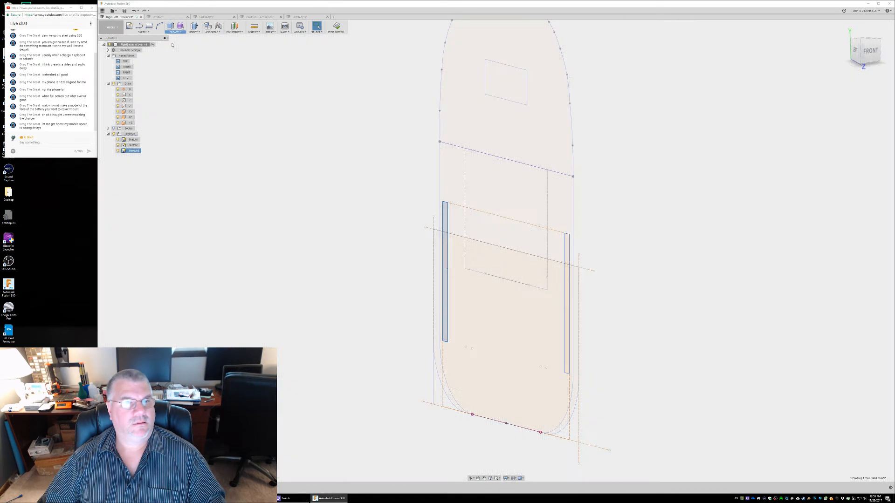
left_click(474, 239)
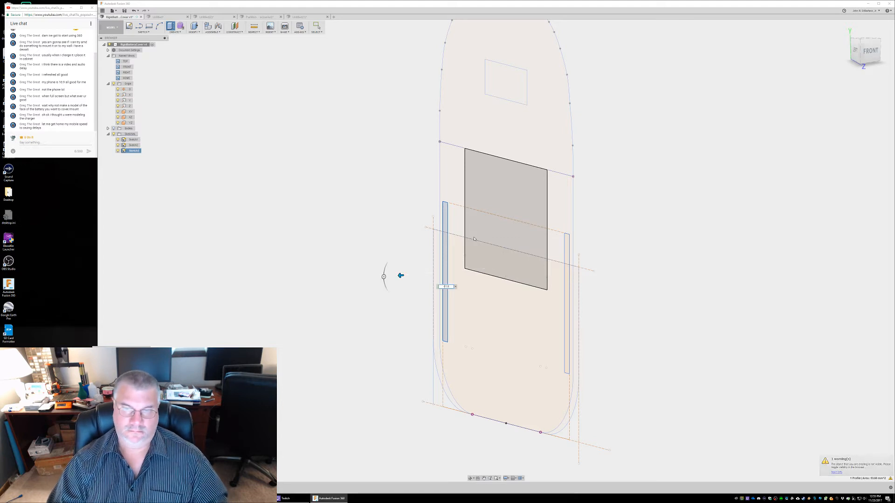
key("Return")
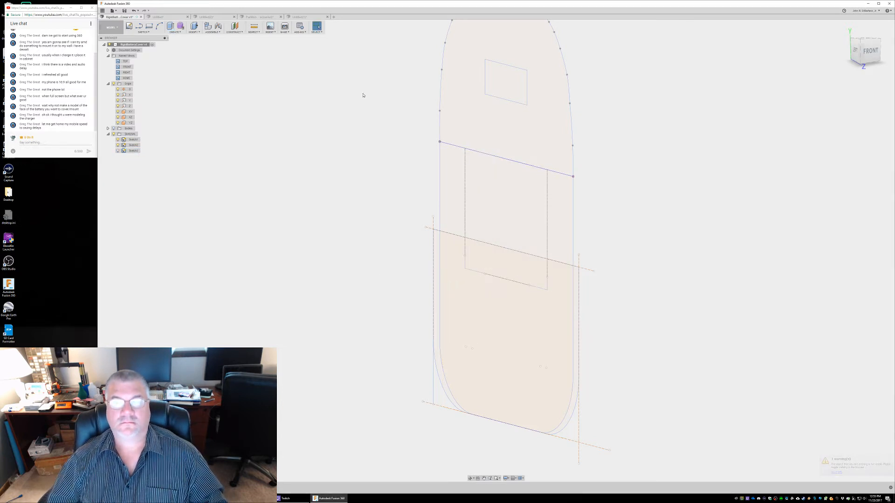
Show the bodies to inspect the extruded side wall, and switch the display back to the narrow-rectangle sketch alone
left_click(113, 129)
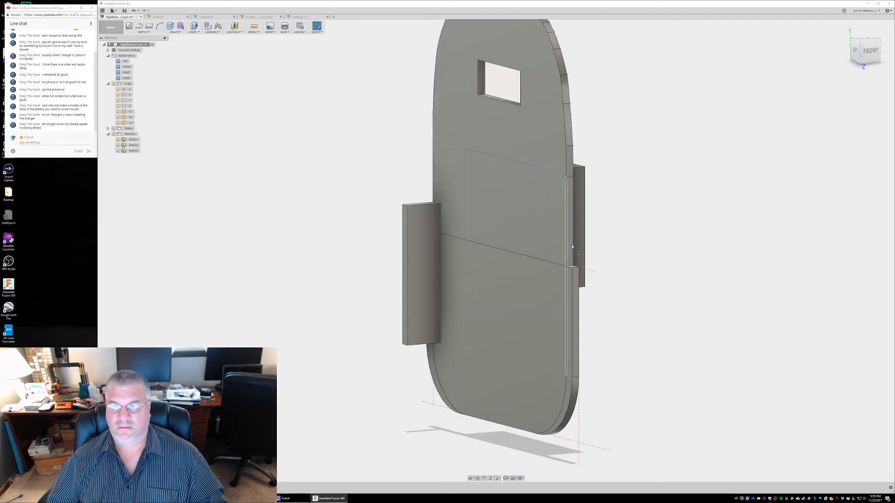
middle_click_drag(611, 250, 596, 257)
key("Escape")
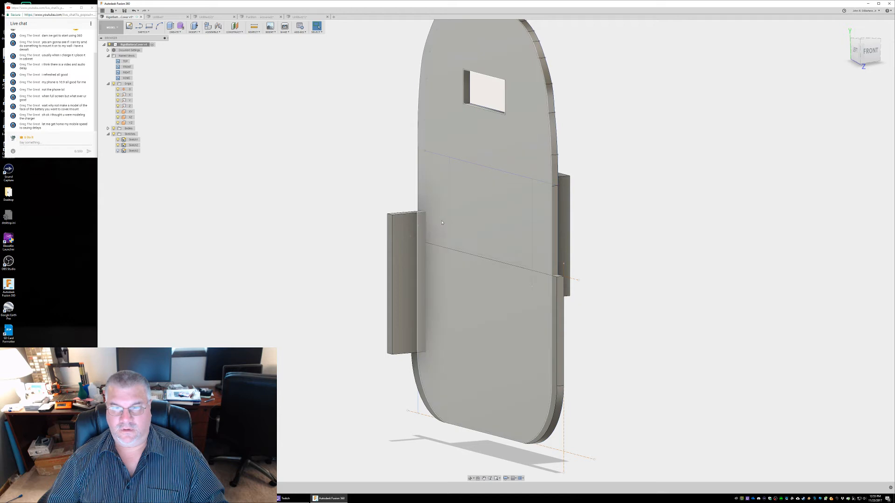
left_click(114, 128)
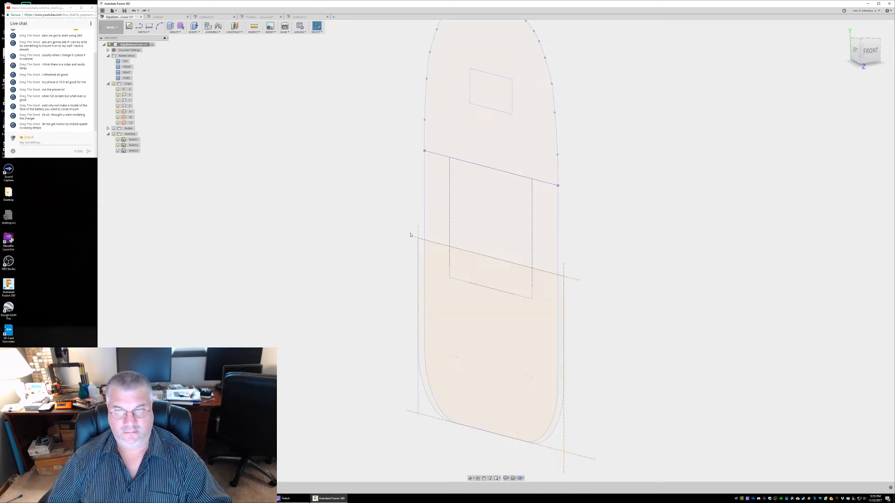
left_click(118, 151)
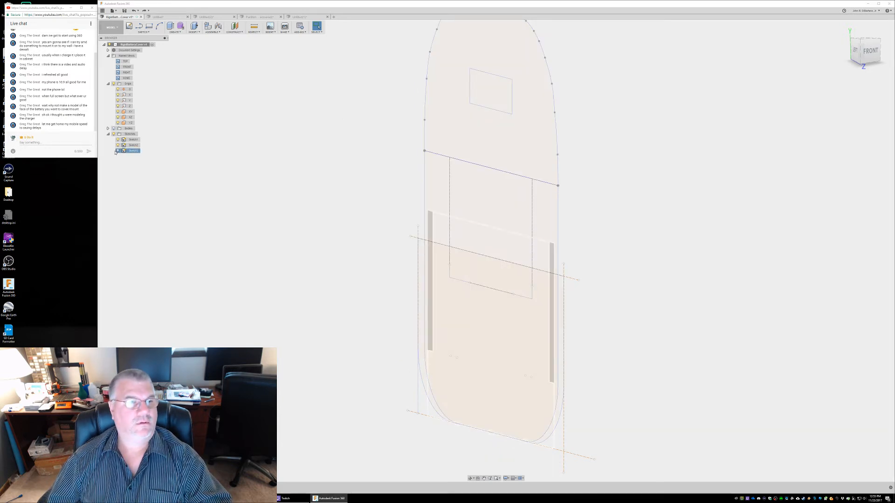
Try to extrude the same left narrow rectangle a second time
left_click(427, 236)
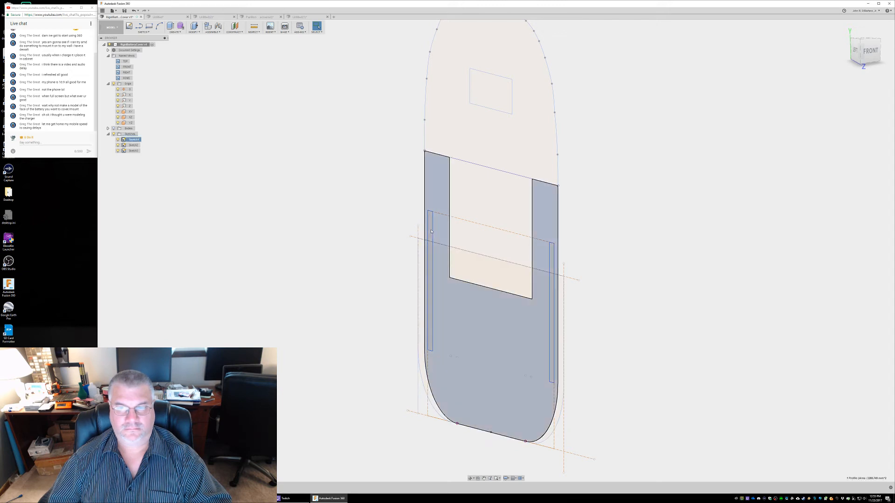
left_click(431, 222)
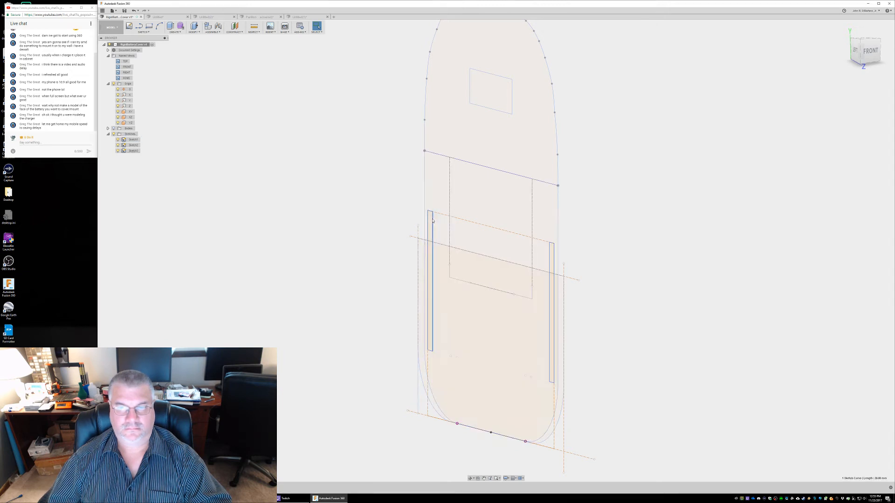
left_click(431, 221)
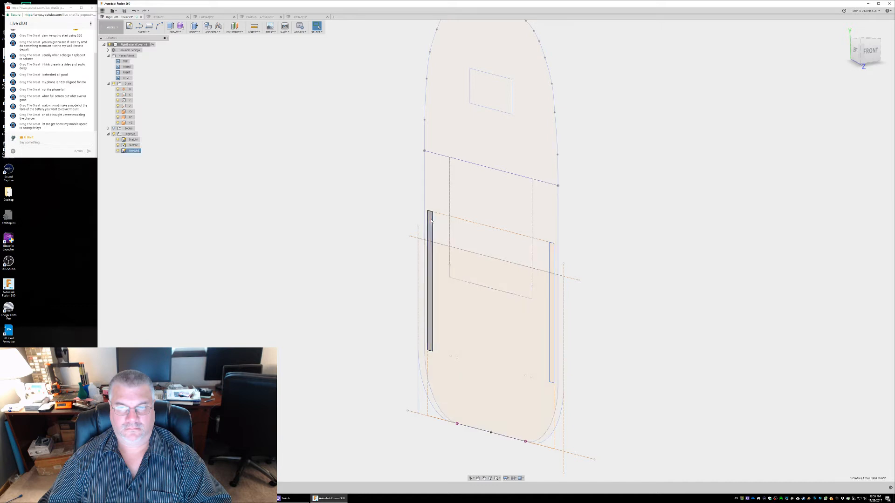
right_click(431, 221)
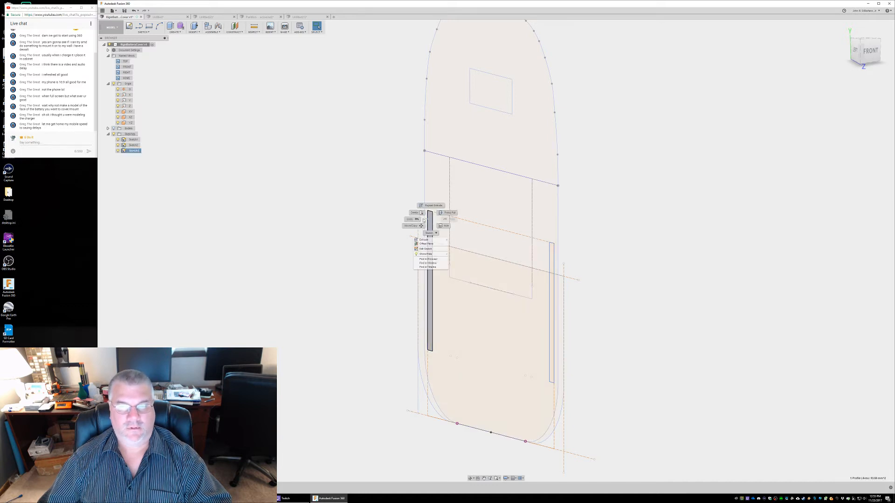
left_click(432, 207)
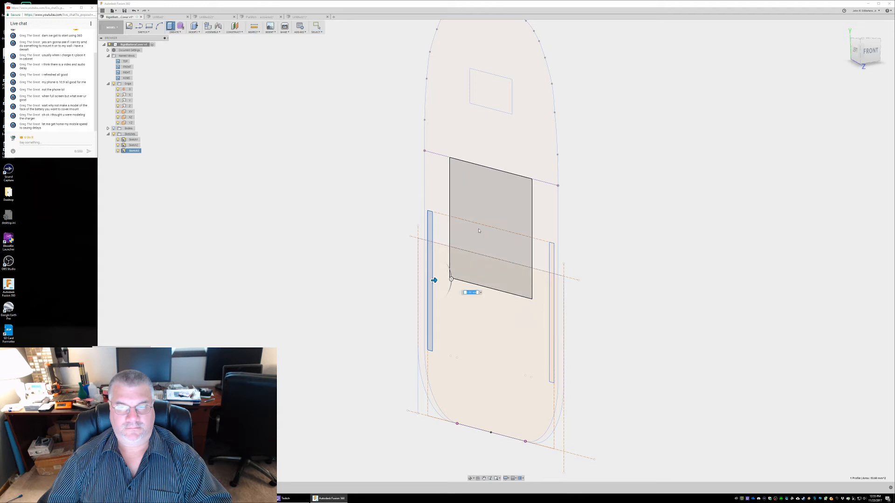
left_click(504, 281)
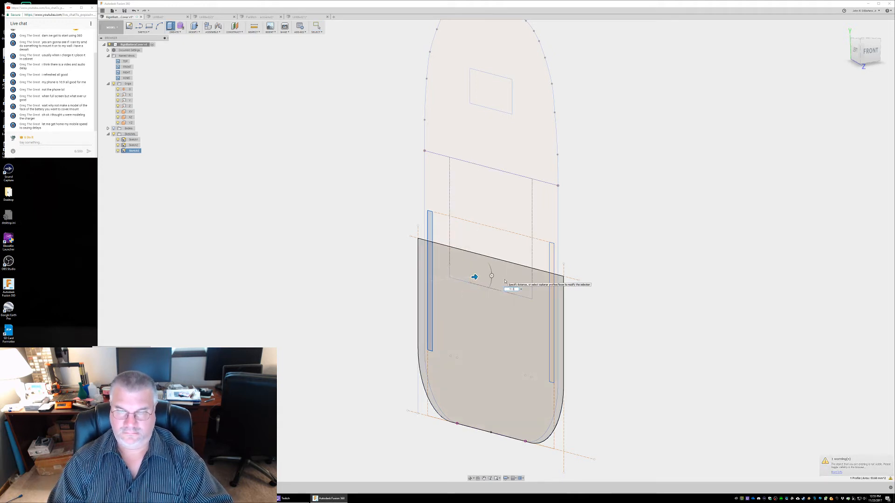
key("Return")
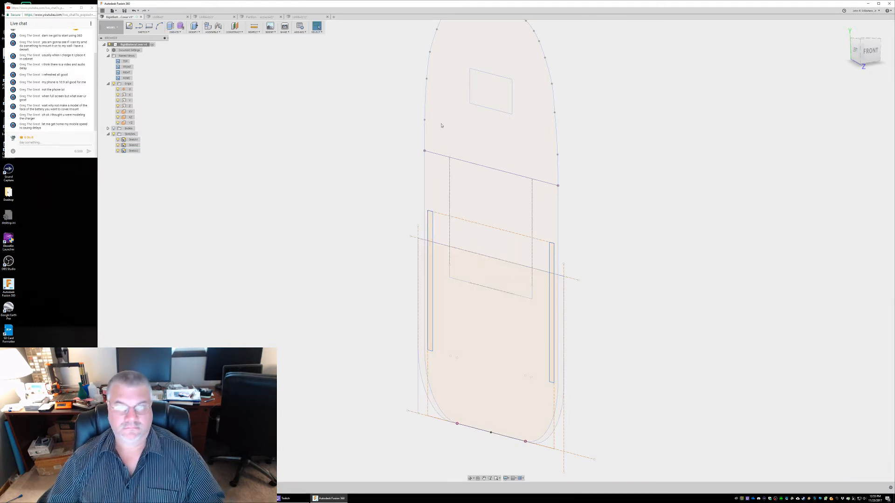
Show the bodies and inspect the side walls from the back, and undo the visibility change
left_click(113, 128)
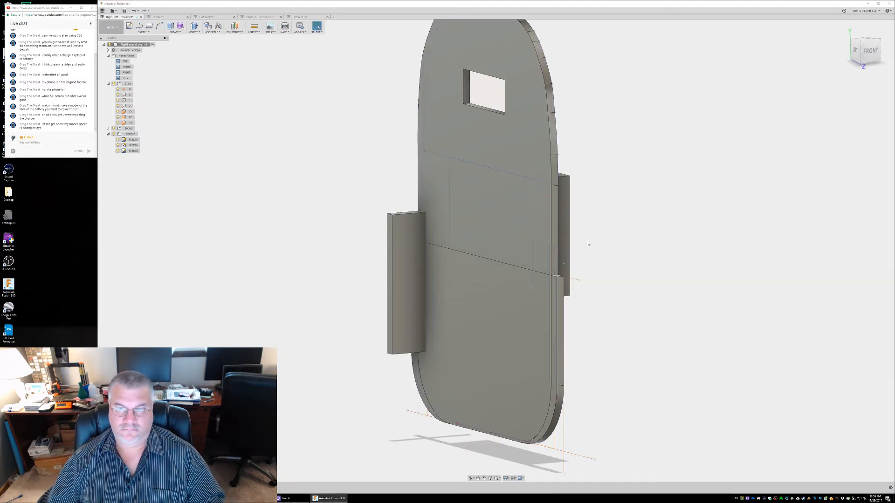
middle_click_drag(639, 266, 544, 274, "shift")
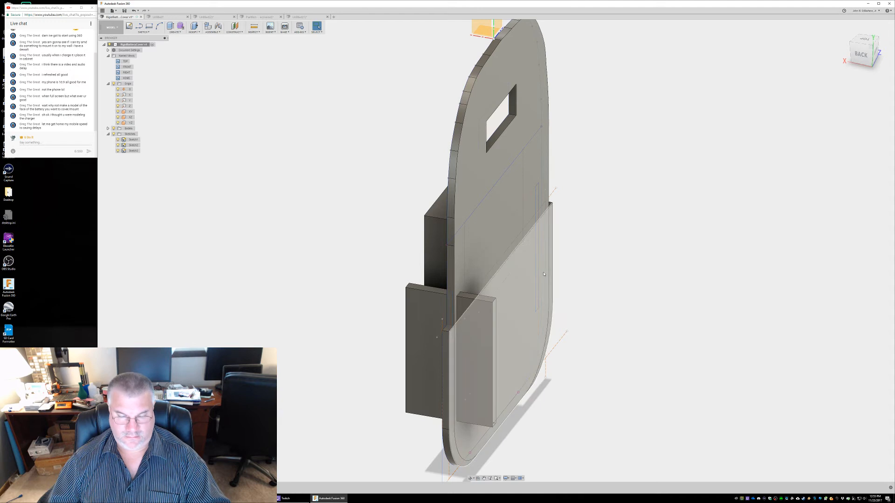
key("ctrl+z")
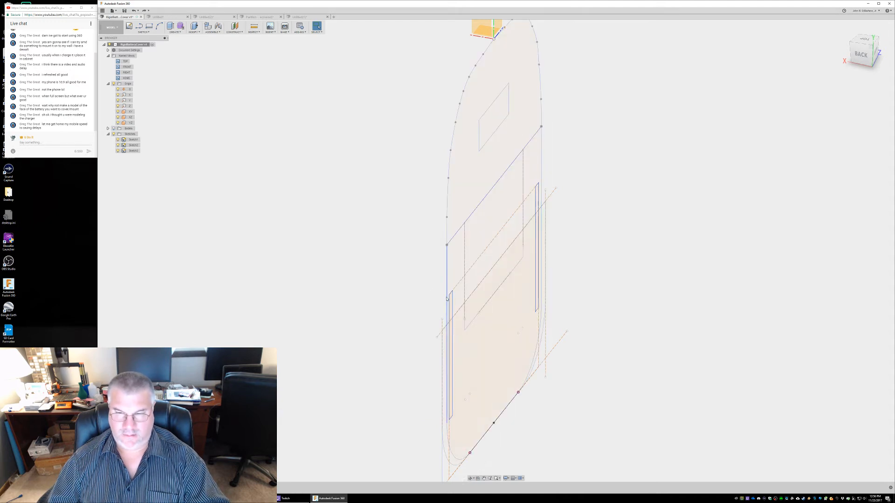
left_click(451, 299)
right_click(451, 298)
left_click(451, 283)
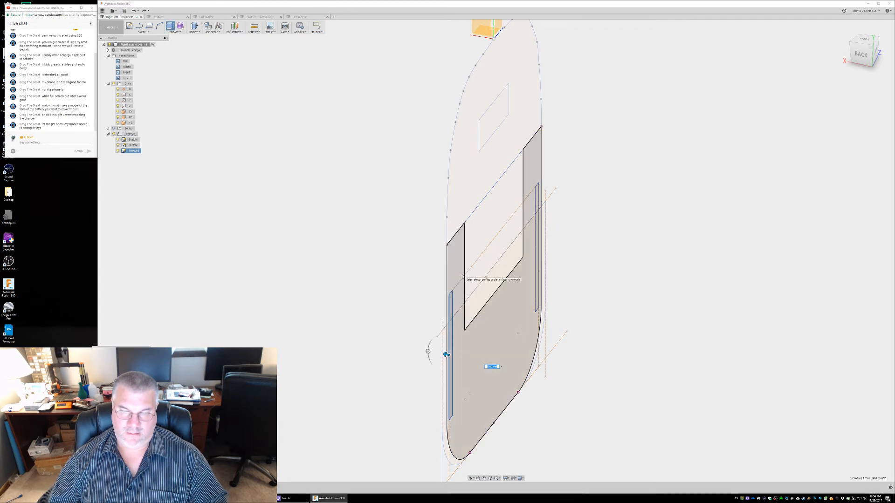
left_click(114, 129)
left_click(114, 129)
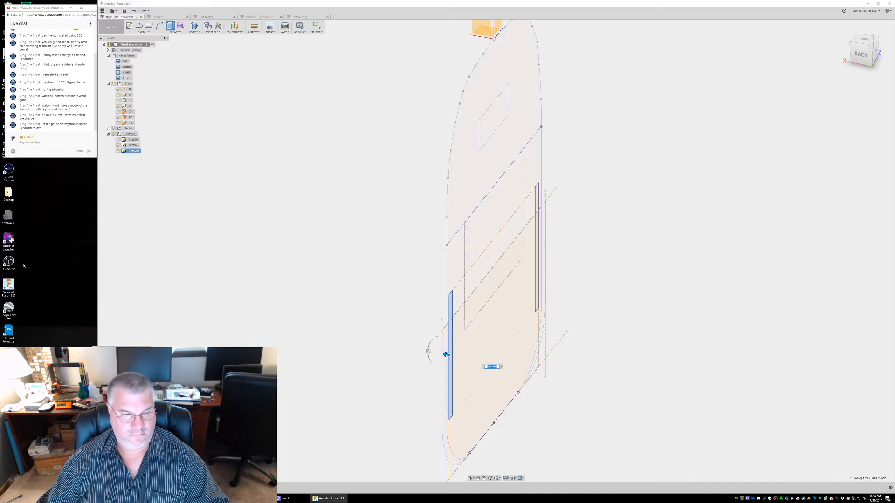
key("Escape")
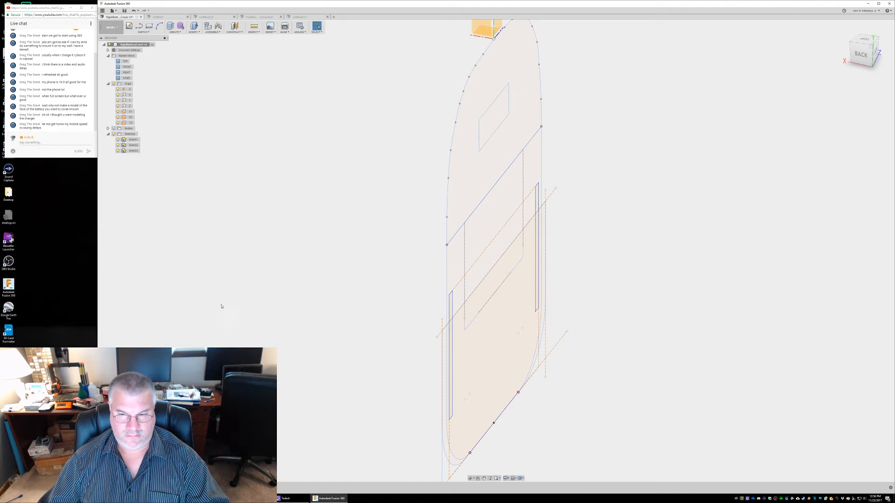
Check the side walls with the bodies shown and undo the latest extrude of the narrow rectangle
left_click(113, 129)
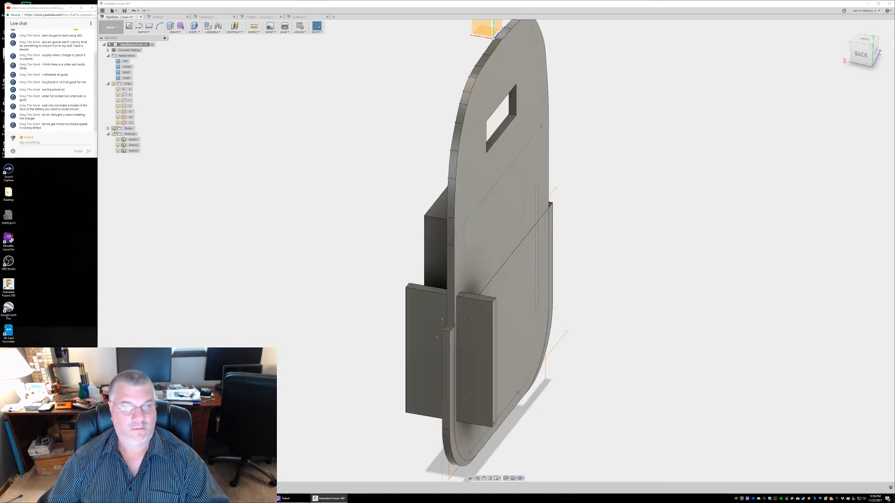
left_click(114, 129)
left_click(113, 129)
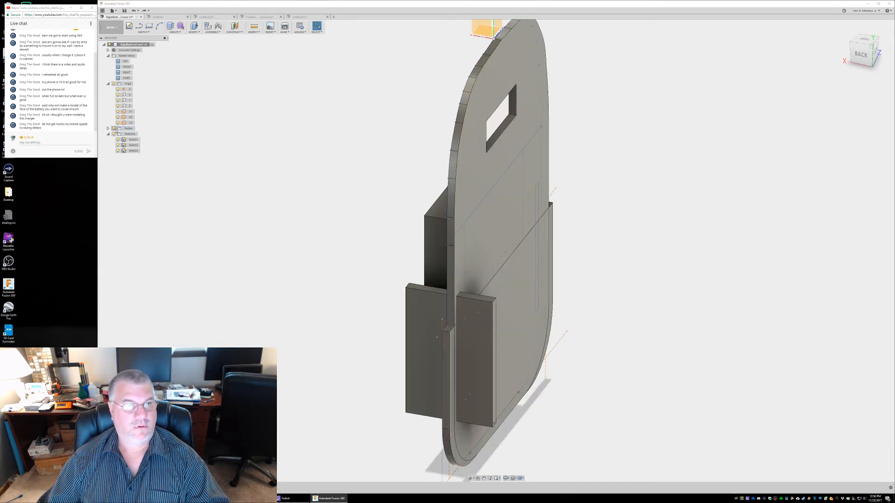
left_click(138, 10)
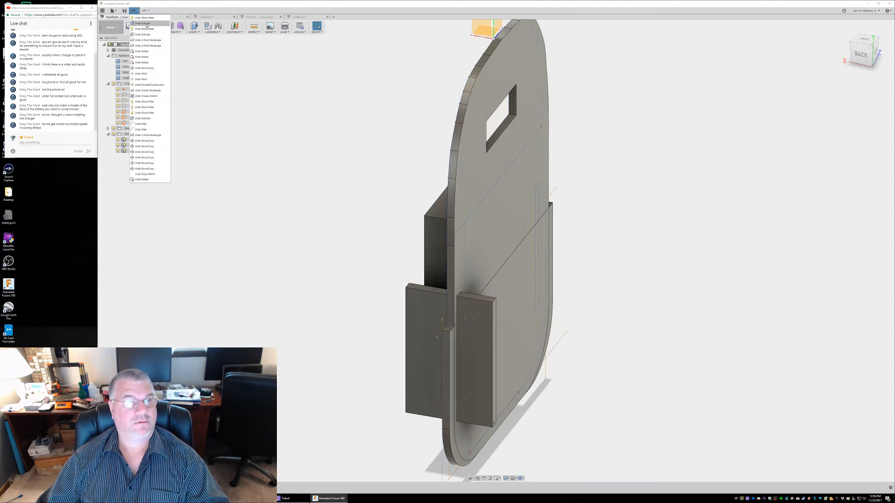
left_click(146, 23)
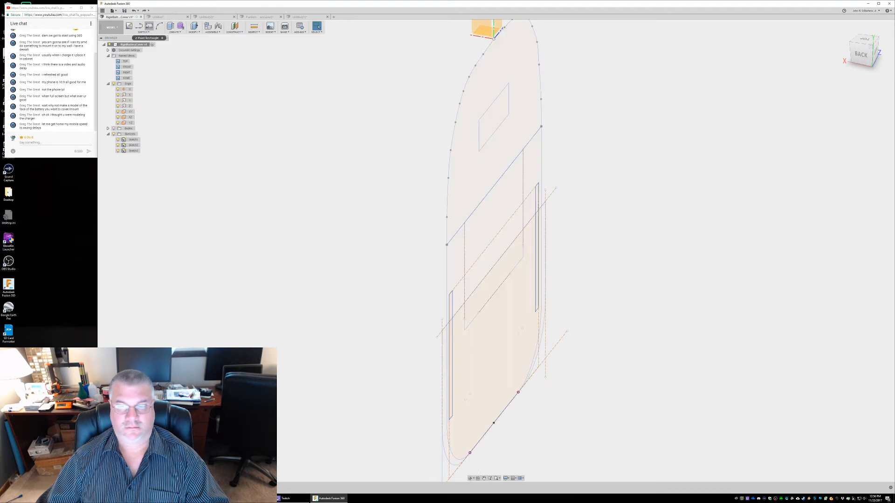
Undo the bodies' visibility change and open the narrow-rectangle sketch for editing
left_click(452, 306)
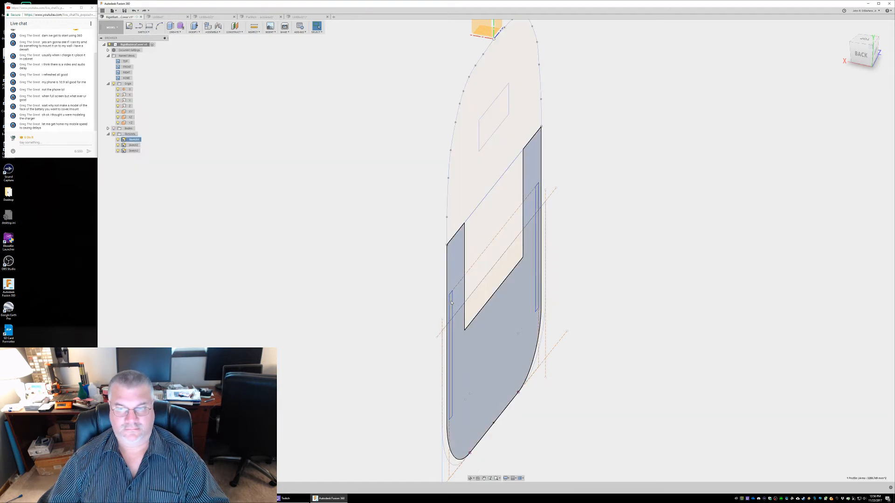
left_click(114, 129)
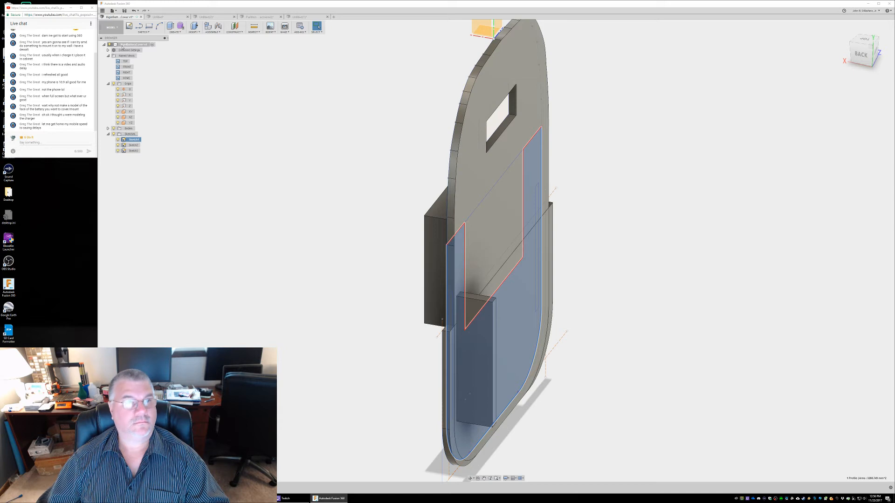
left_click(139, 11)
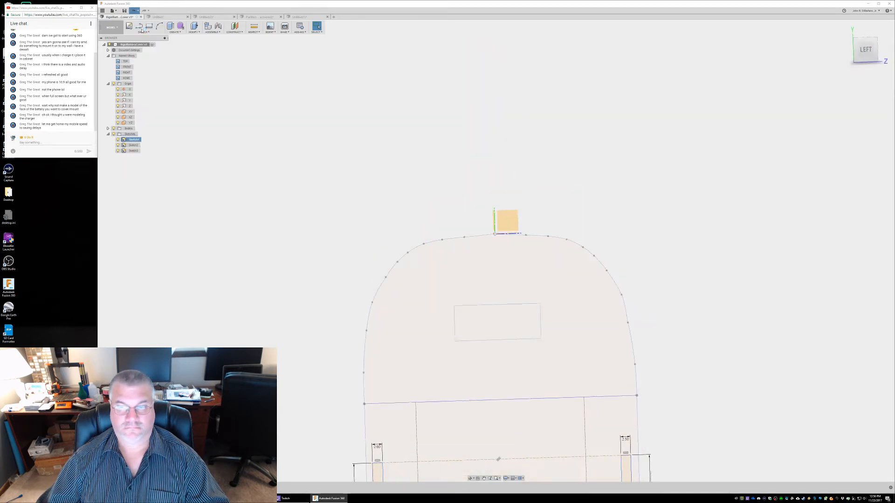
middle_click_drag(378, 302, 405, 2)
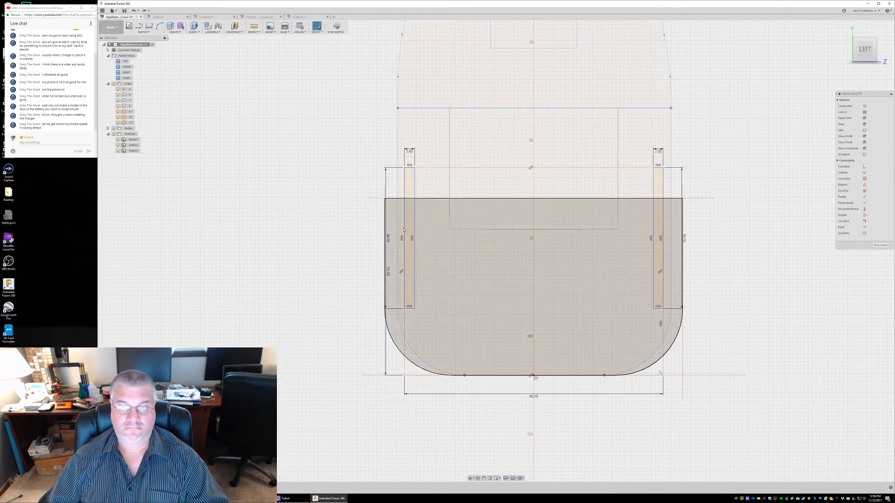
Extrude the left narrow rectangle into a side wall on the block side of the plate
left_click(407, 185)
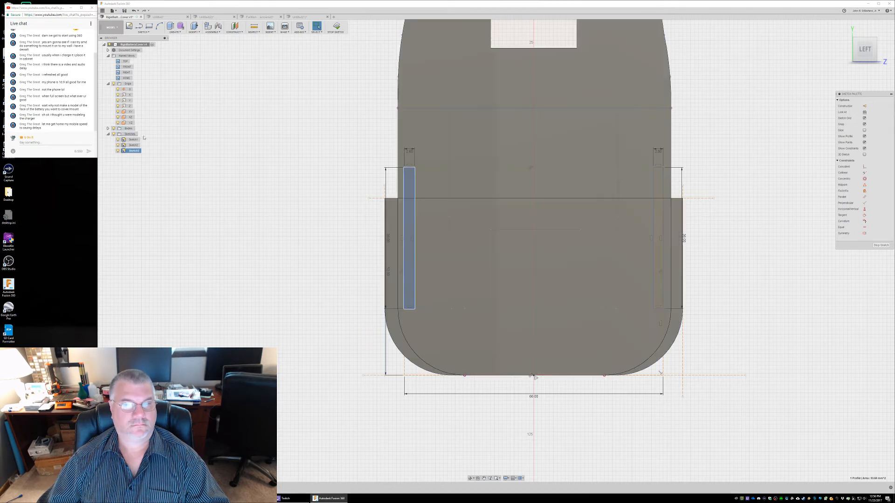
middle_click_drag(265, 166, 276, 185, "shift")
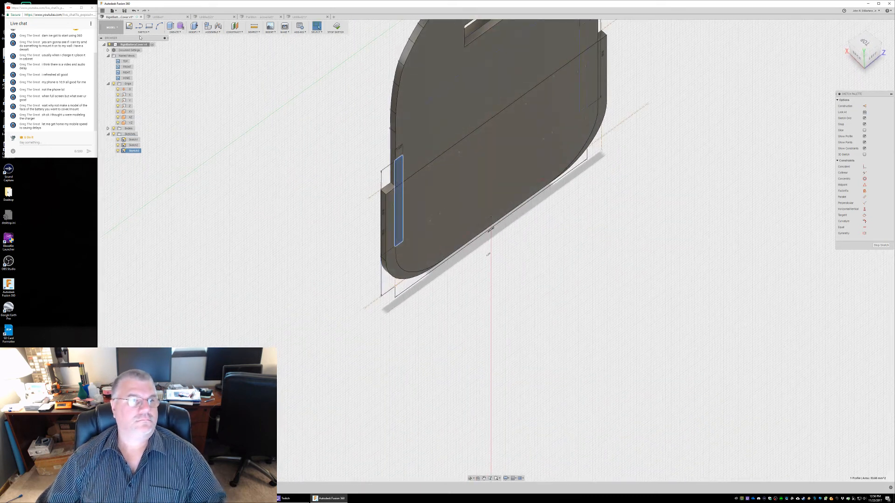
left_click(174, 32)
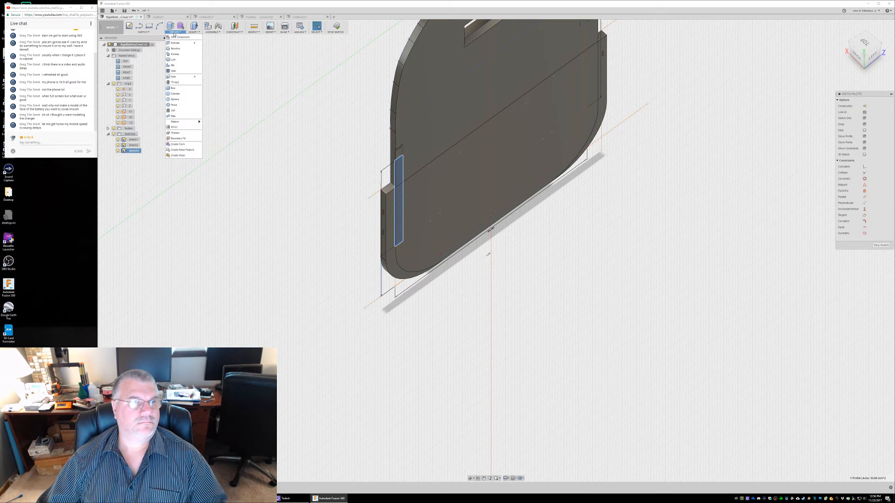
left_click(175, 43)
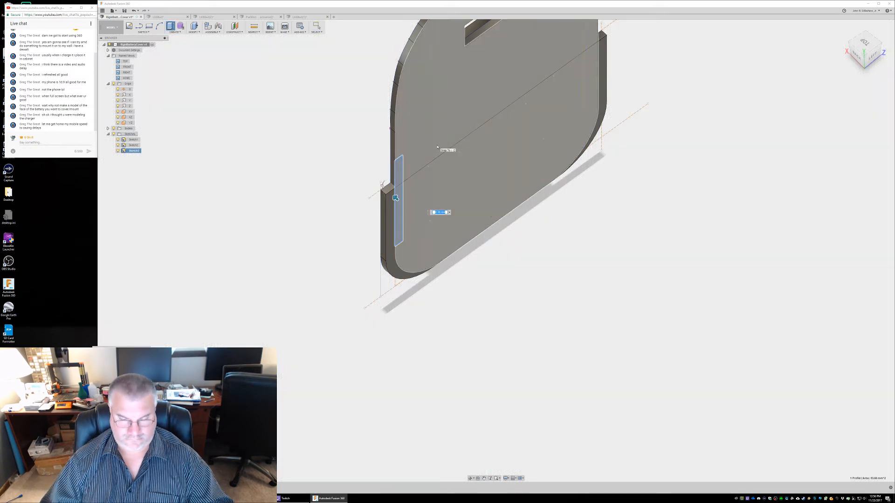
type("11.8")
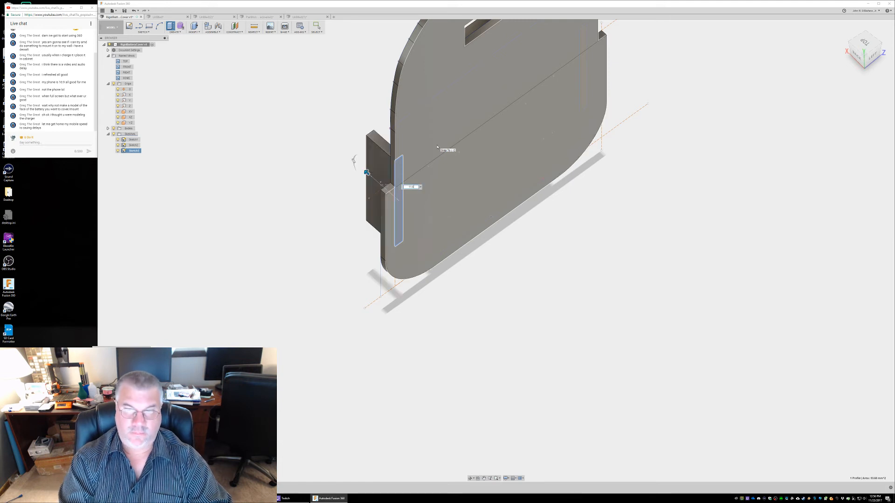
key("Return")
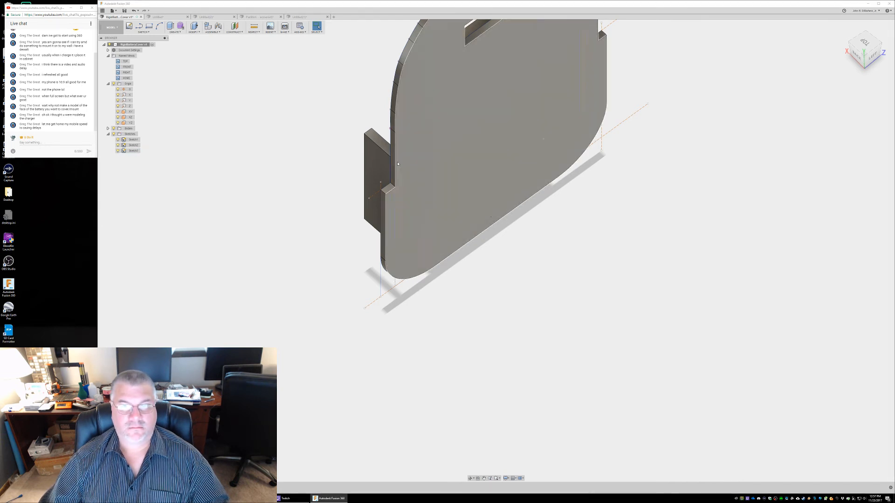
Extrude the same narrow rectangle again as a cut through the base of its side wall, leaving only the wall's outer end
left_click(113, 128)
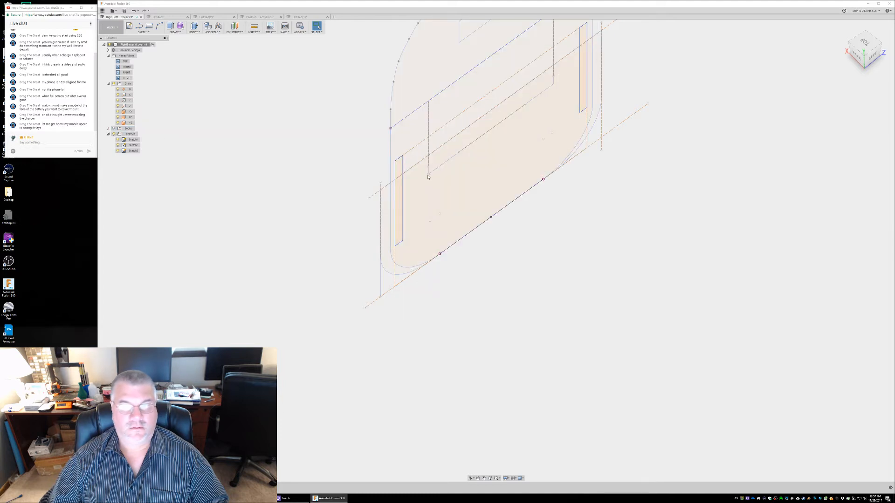
left_click(397, 173)
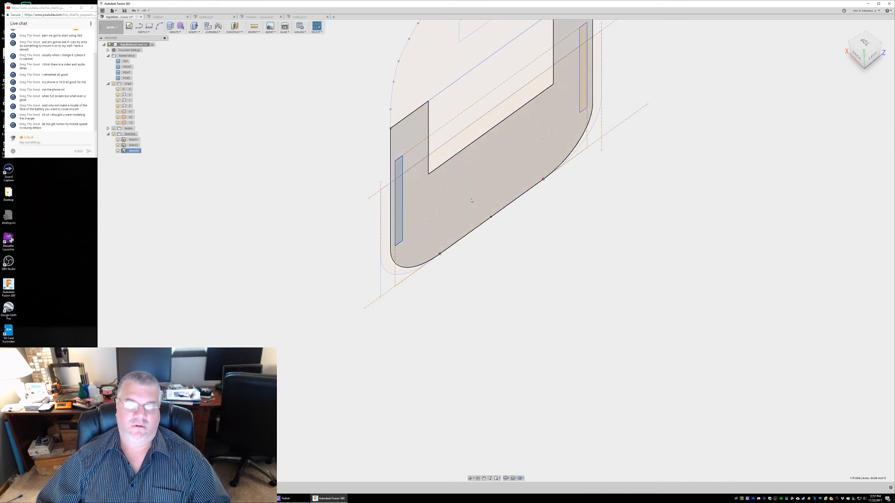
mouse_move(520, 242)
middle_mouse_down("shift")
mouse_move(563, 231)
mouse_move(557, 242)
middle_mouse_up("shift")
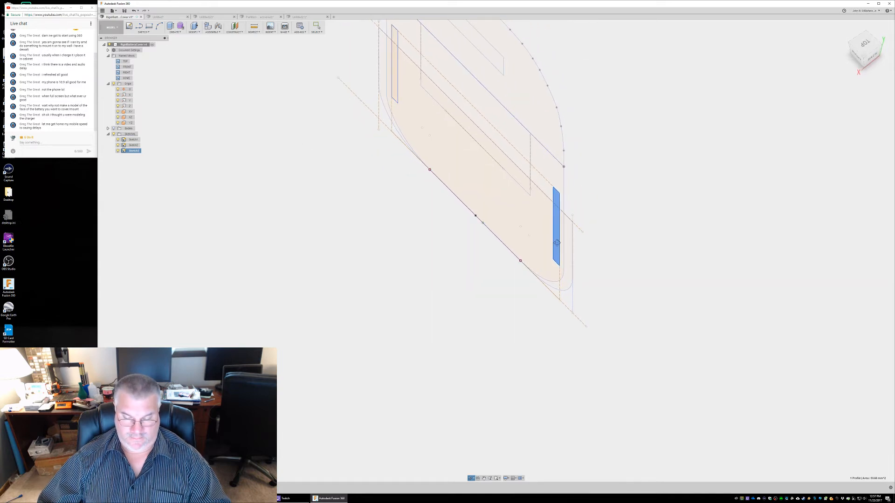
key("Escape")
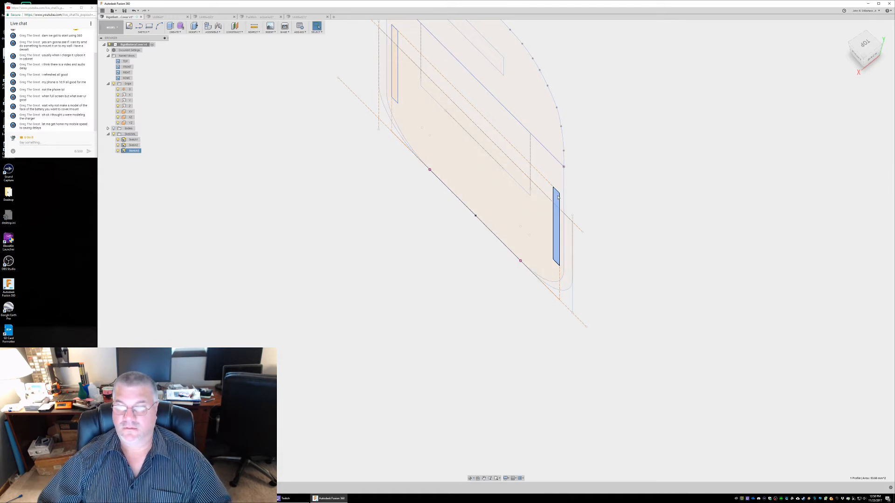
left_click(114, 128)
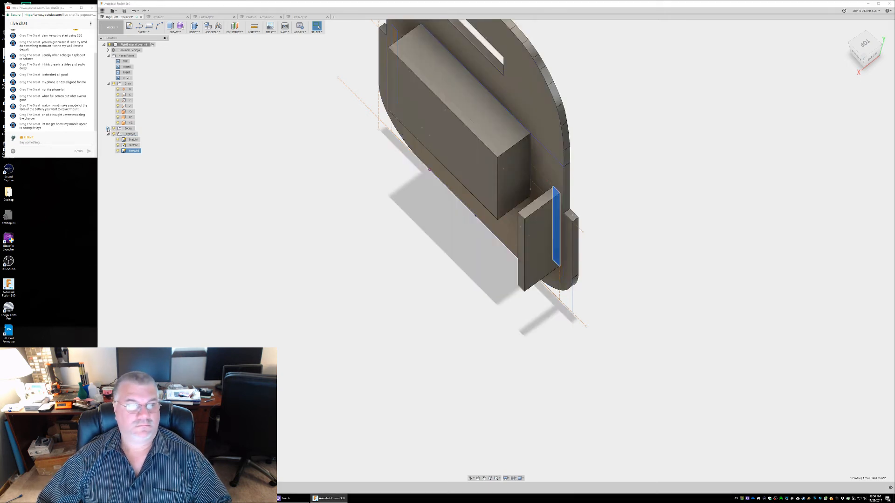
left_click(108, 128)
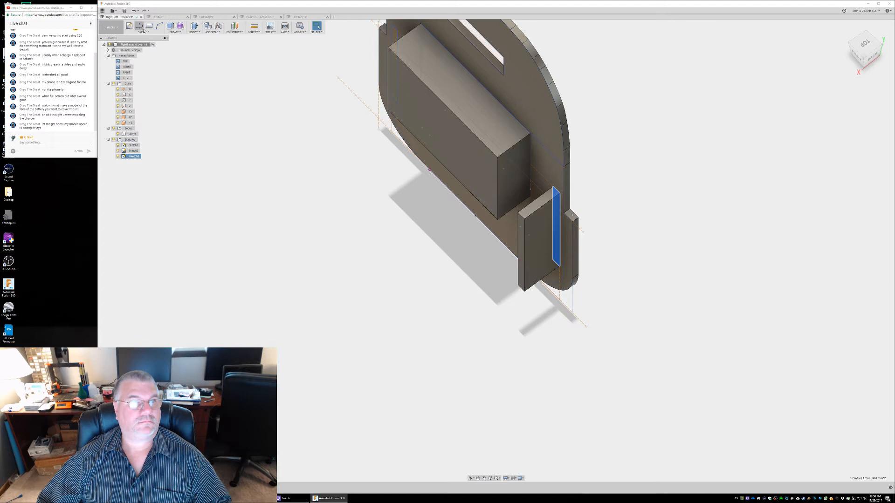
left_click(175, 31)
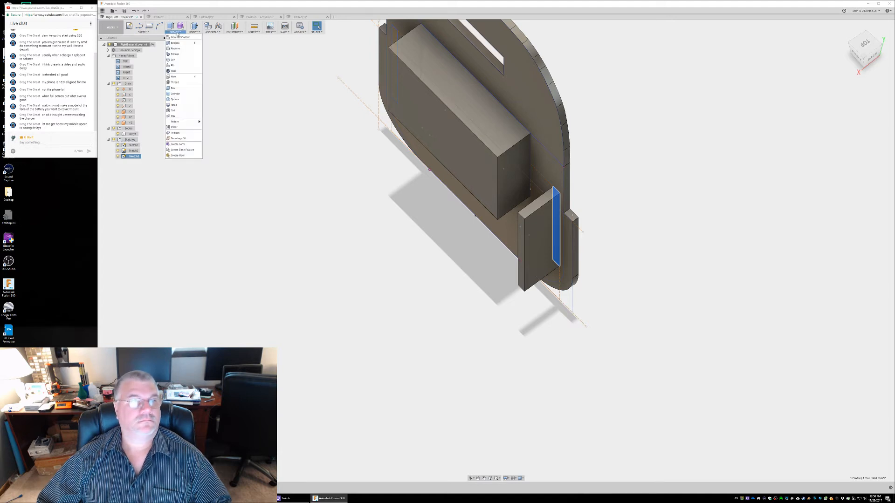
left_click(175, 43)
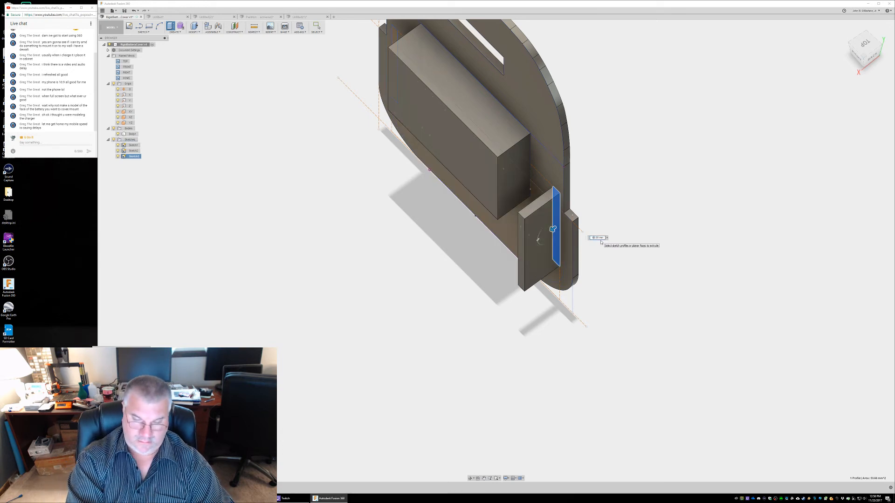
type("60")
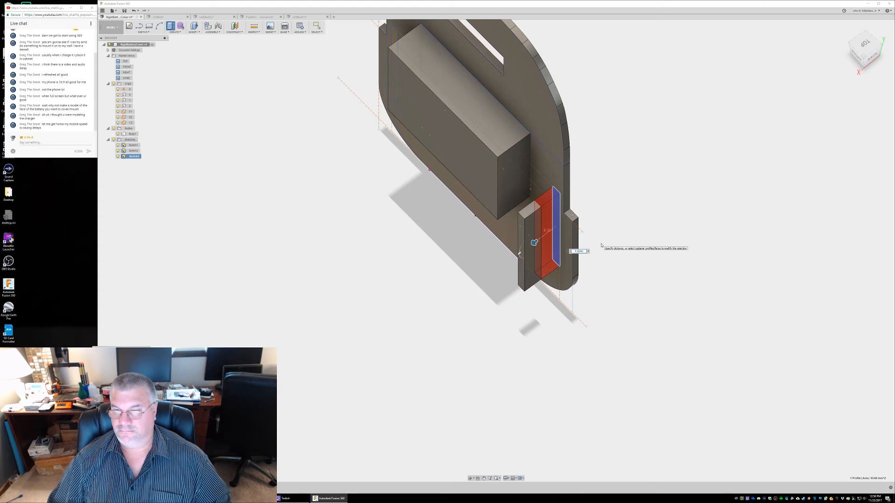
key("Return")
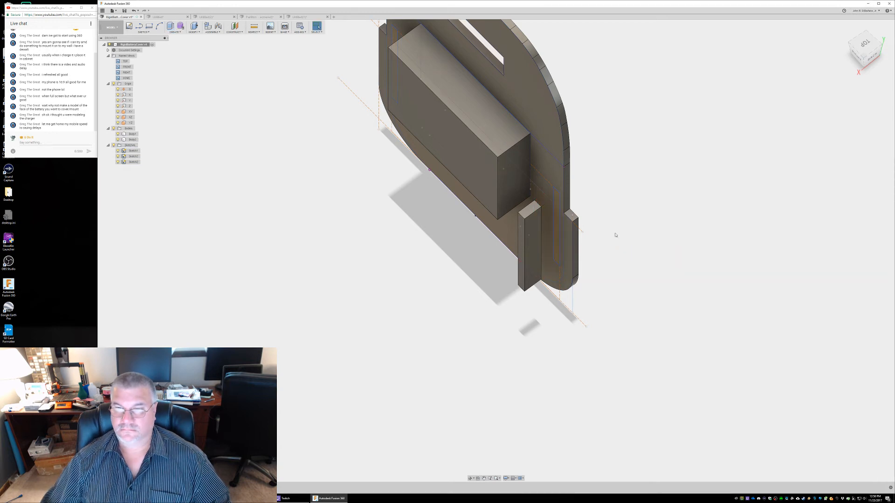
View the remaining wall piece from above and check the length of its edge
middle_click_drag(637, 219, 709, 238)
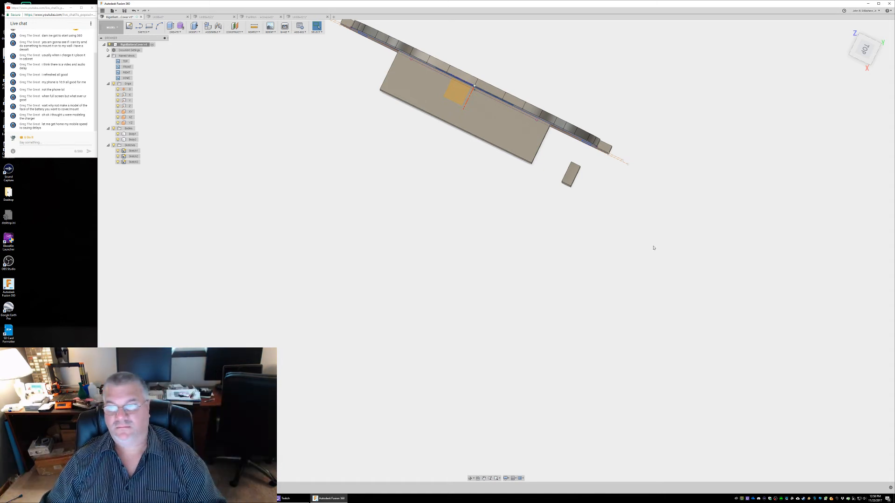
left_click(577, 174)
left_click(577, 174)
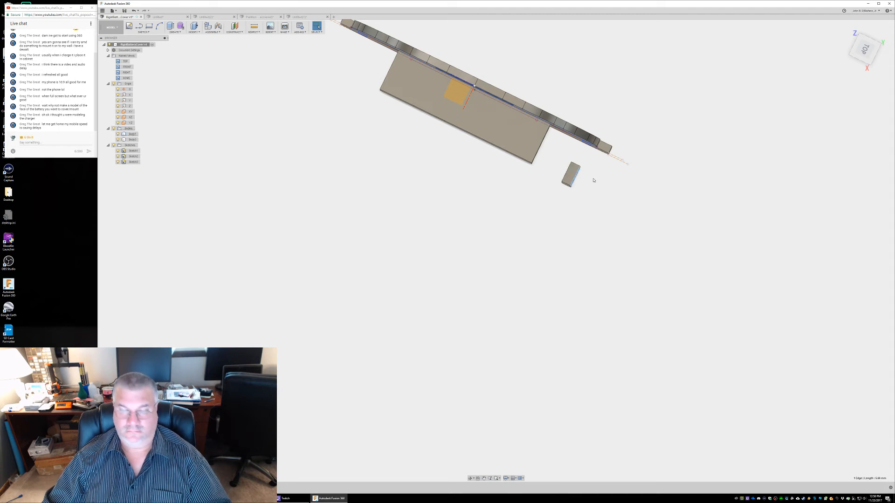
left_click(594, 180)
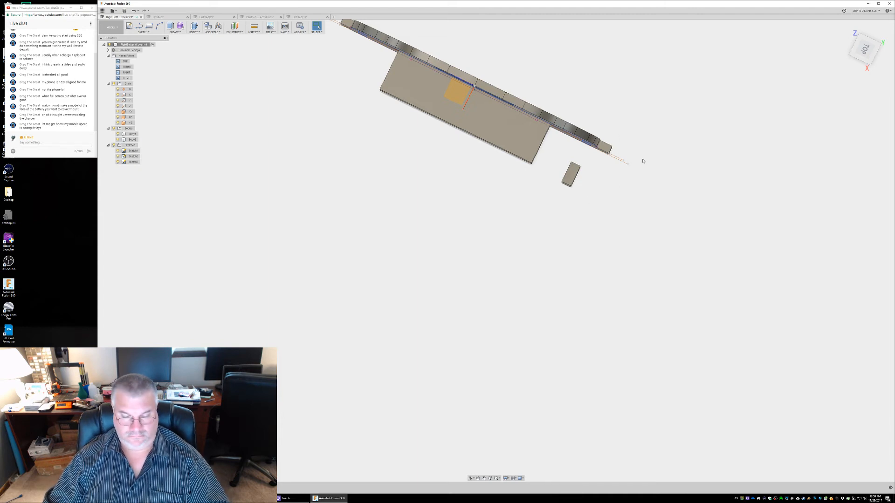
Extrude the opposite narrow rectangle away from the plate to form the second side wall
middle_click_drag(643, 161, 691, 155, "shift")
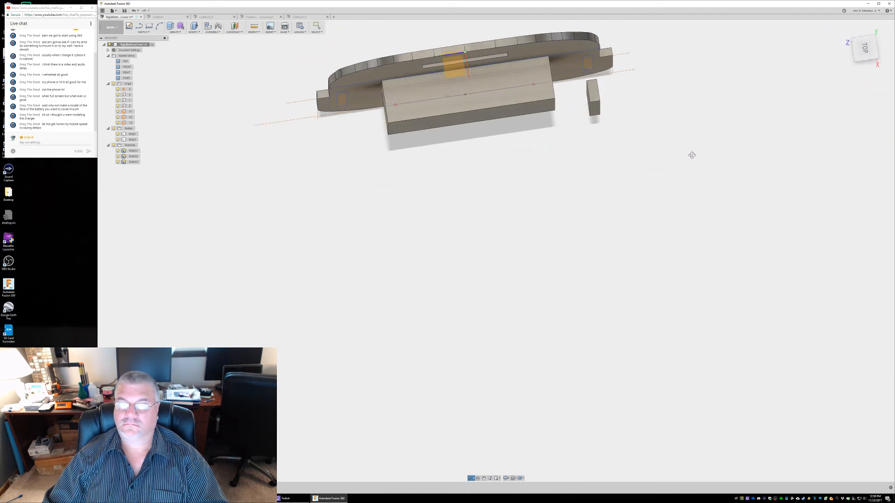
left_click(342, 101)
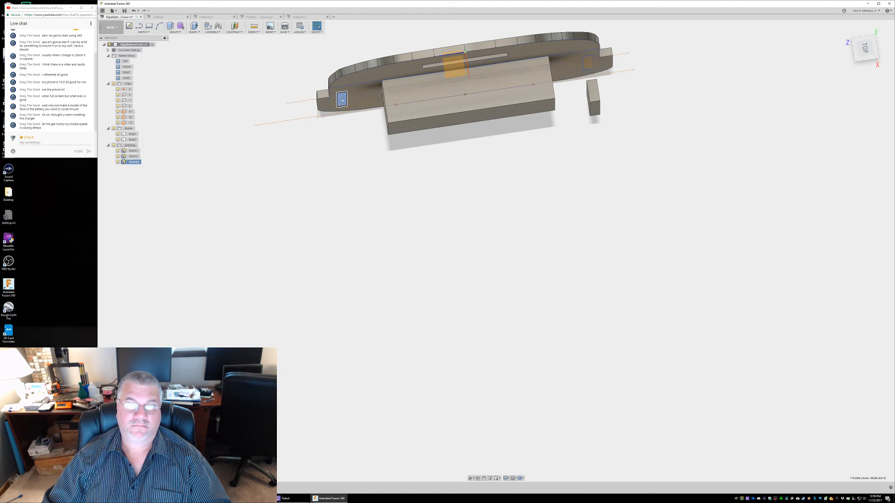
right_click(342, 100)
left_click(335, 119)
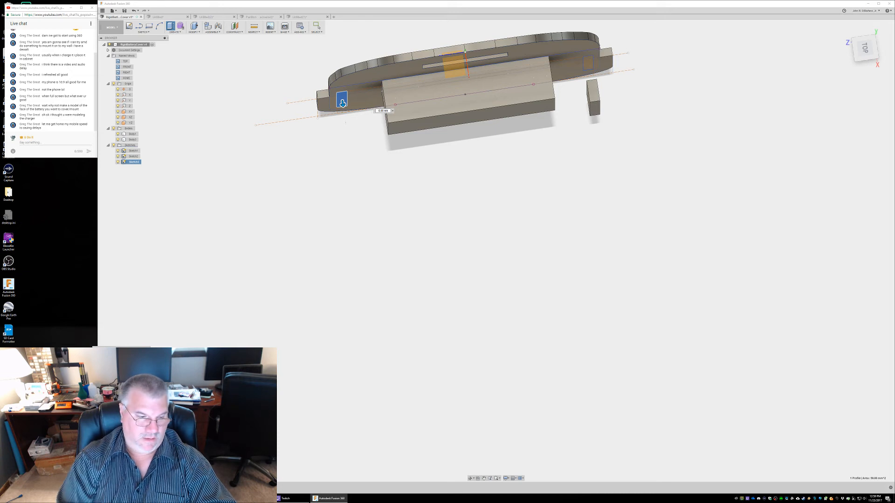
left_click_drag(342, 103, 350, 149)
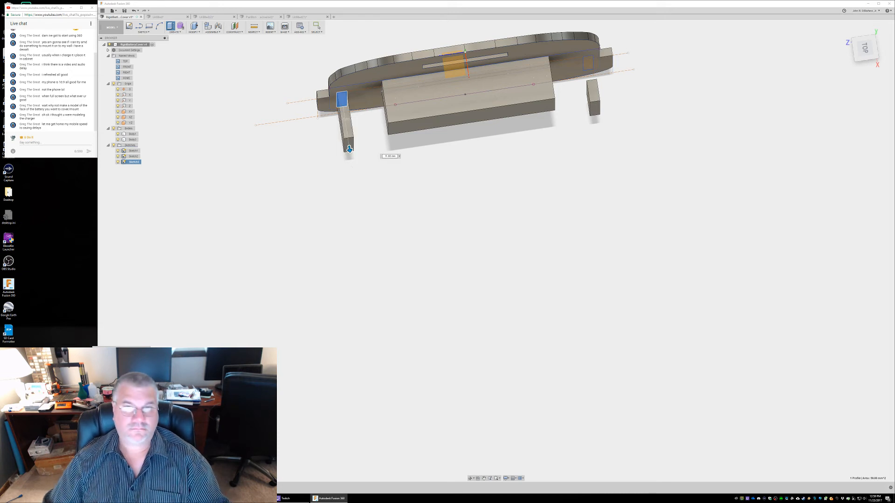
key("Return")
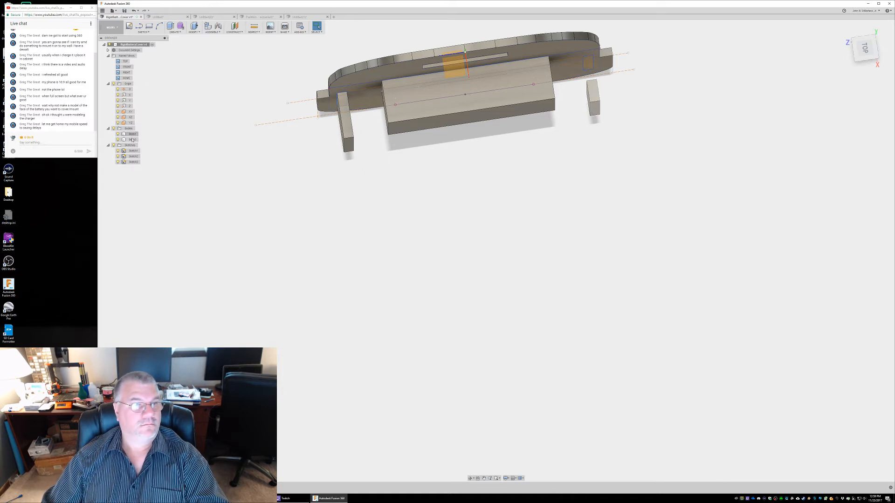
Extrude the second narrow rectangle again as a cut through its wall's base, leaving only the outer end
left_click(114, 128)
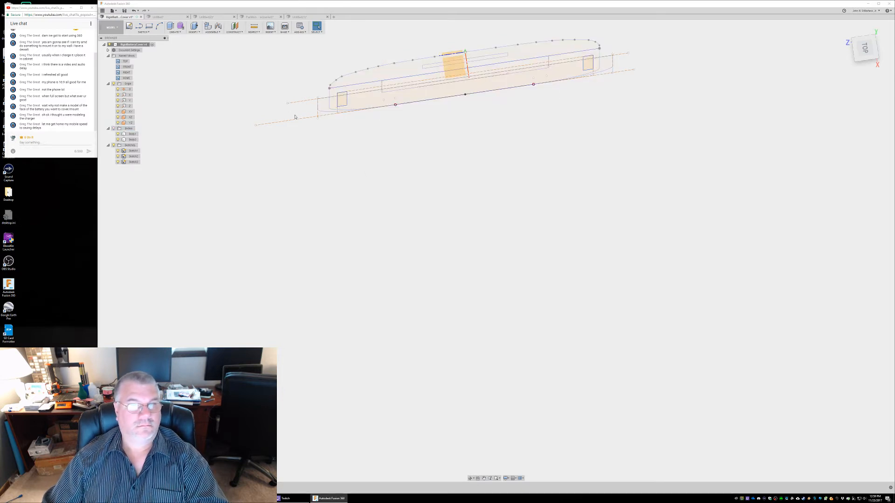
left_click(343, 102)
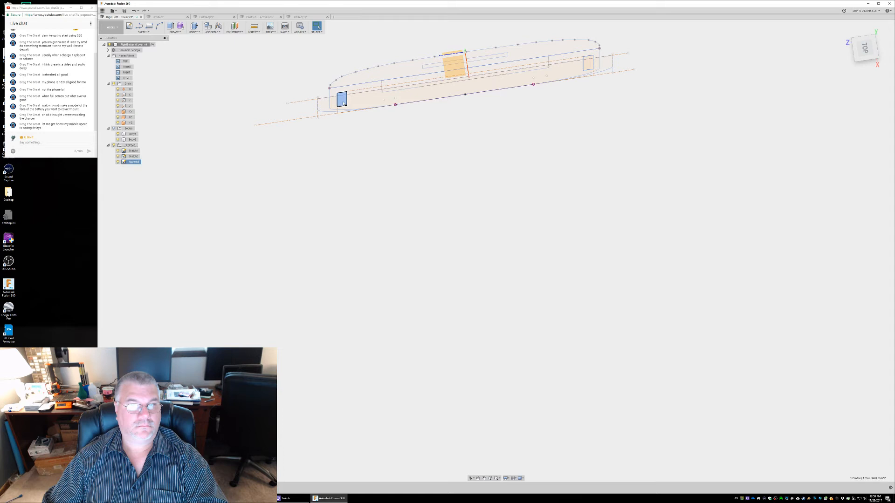
left_click(114, 128)
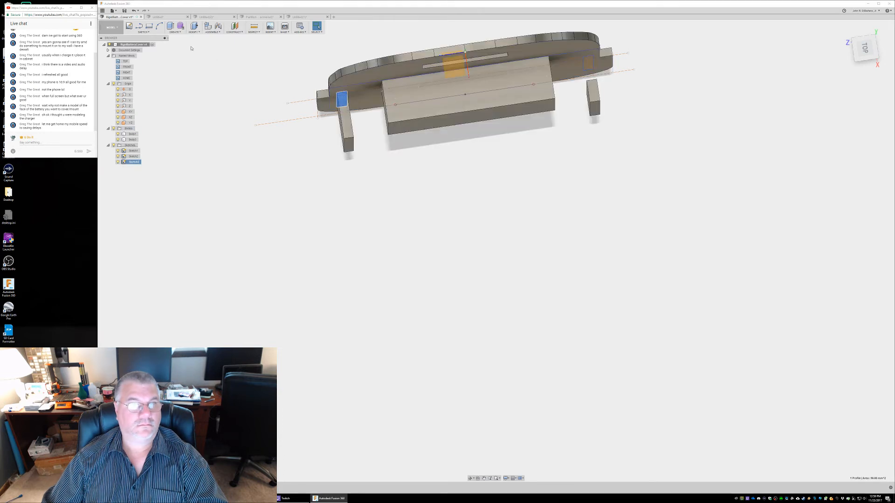
right_click(211, 86)
left_click(226, 90)
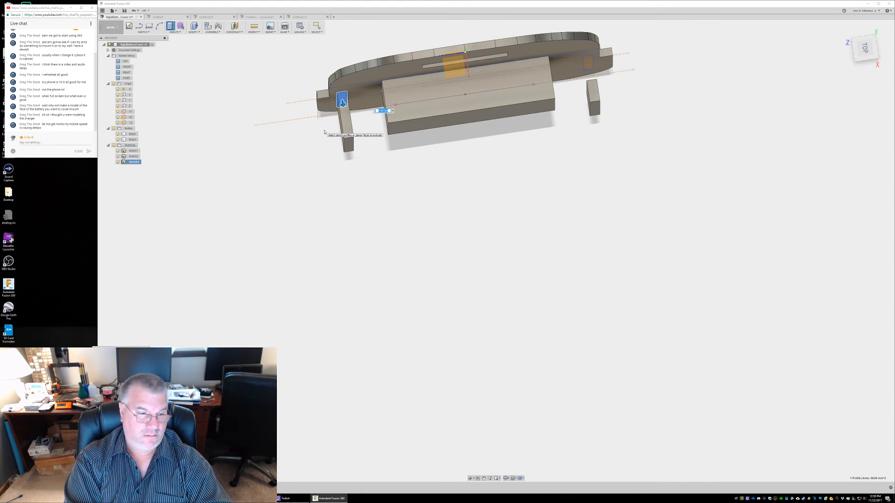
type("10")
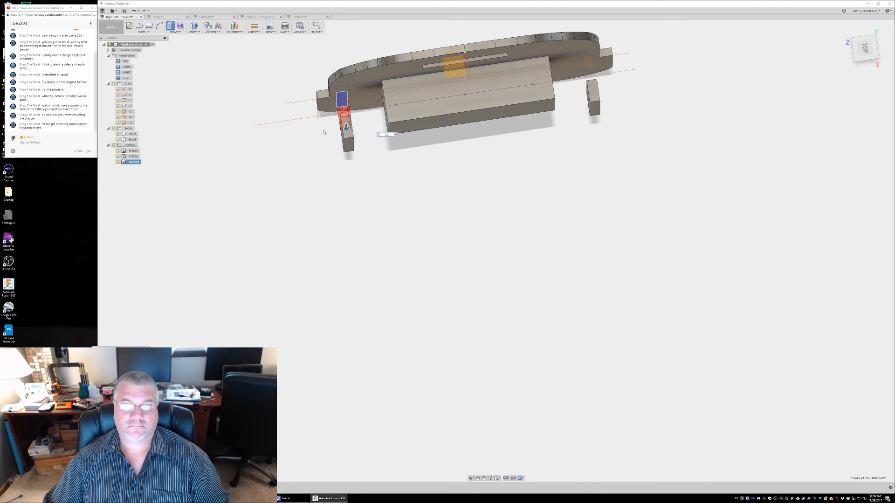
key("Return")
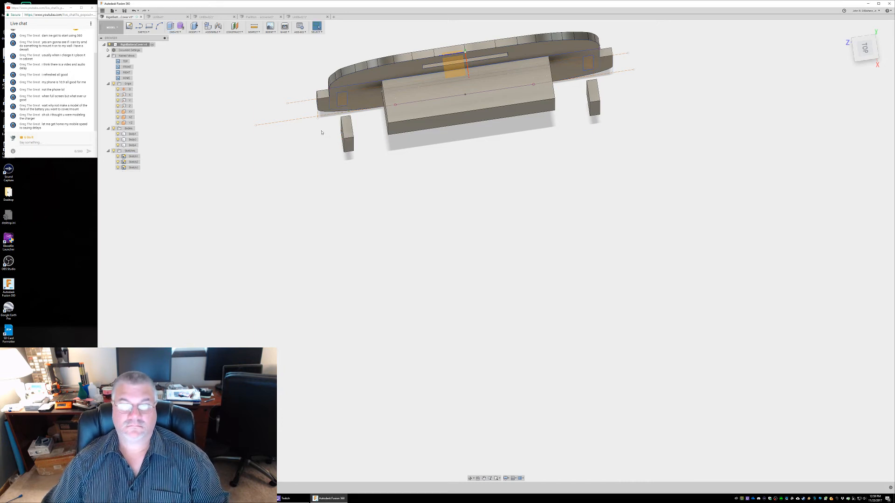
mouse_move(448, 173)
middle_mouse_down("shift")
mouse_move(478, 165)
mouse_move(477, 175)
mouse_move(477, 105)
mouse_move(447, 115)
mouse_move(447, 126)
mouse_move(447, 96)
mouse_move(439, 134)
mouse_move(466, 132)
mouse_move(451, 141)
middle_mouse_up("shift")
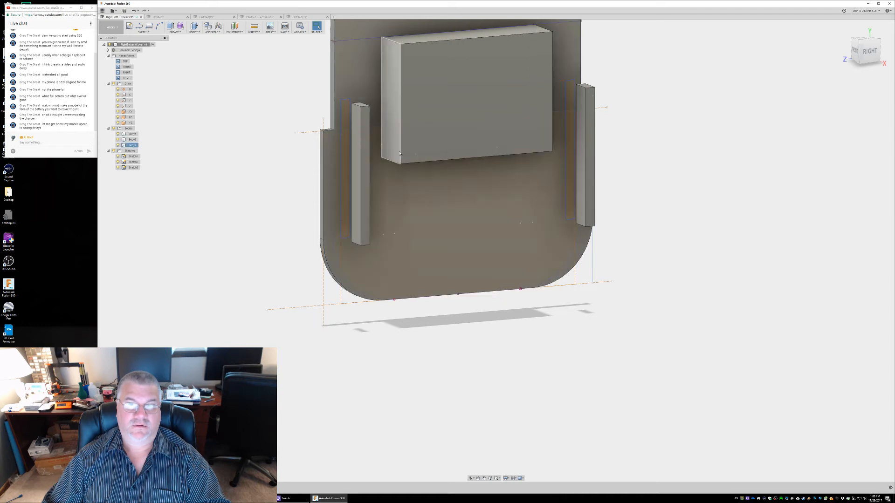
Inspect both rail pieces from the front and back of the plate, and hide all bodies to expose the sketches
middle_click_drag(396, 156, 384, 150, "shift")
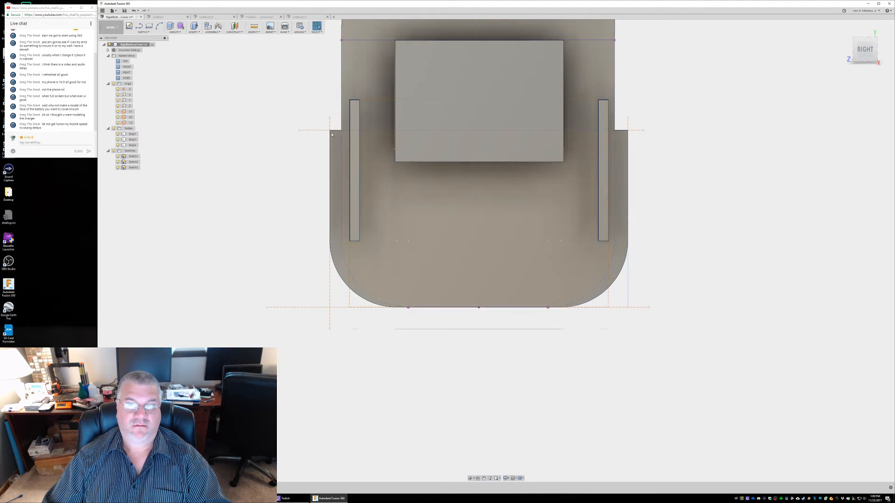
middle_click_drag(370, 166, 599, 160, "shift")
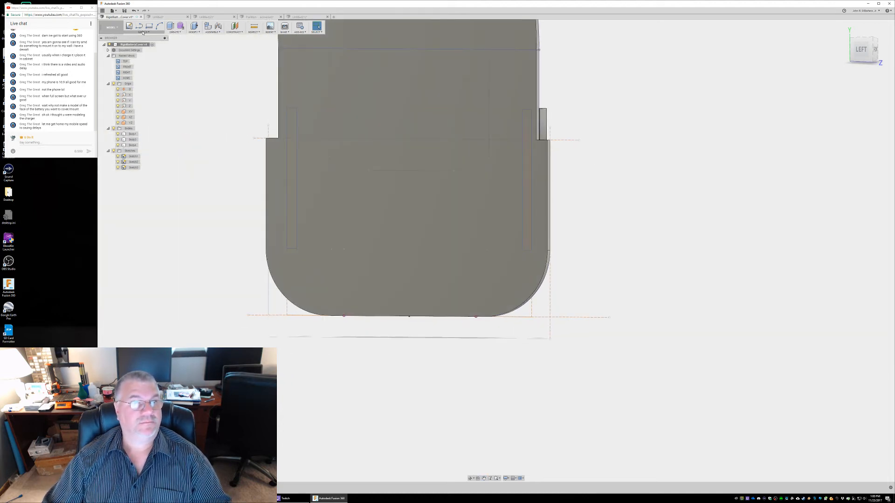
left_click(114, 129)
middle_click_drag(599, 113, 671, 194)
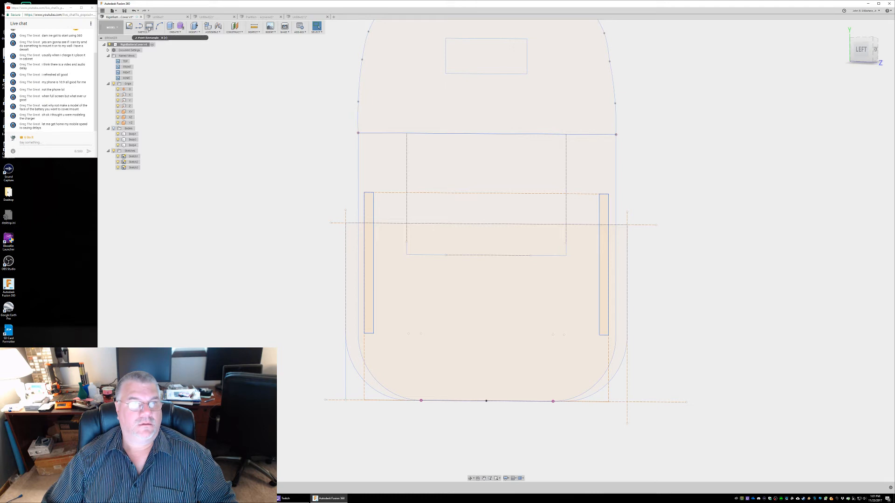
Reopen the sketch containing the two narrow rail rectangles for editing, with the two-point rectangle tool active
left_click(149, 27)
left_click(388, 201)
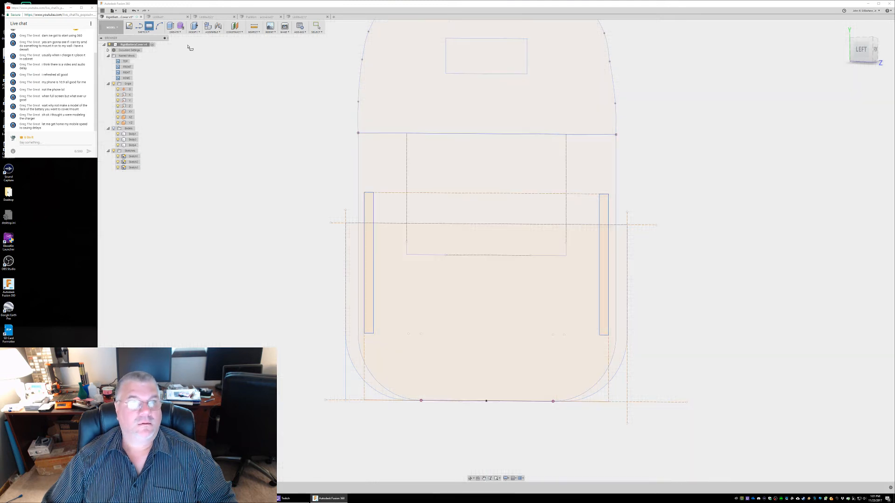
left_click(131, 26)
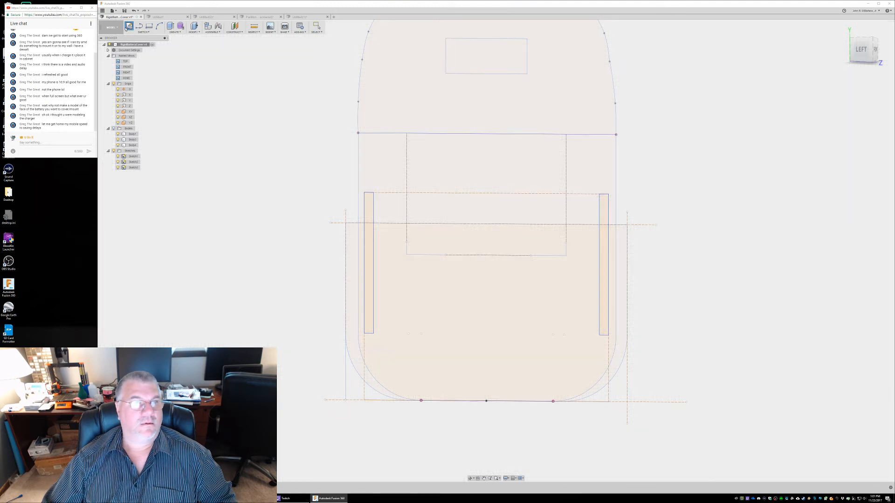
left_click(149, 26)
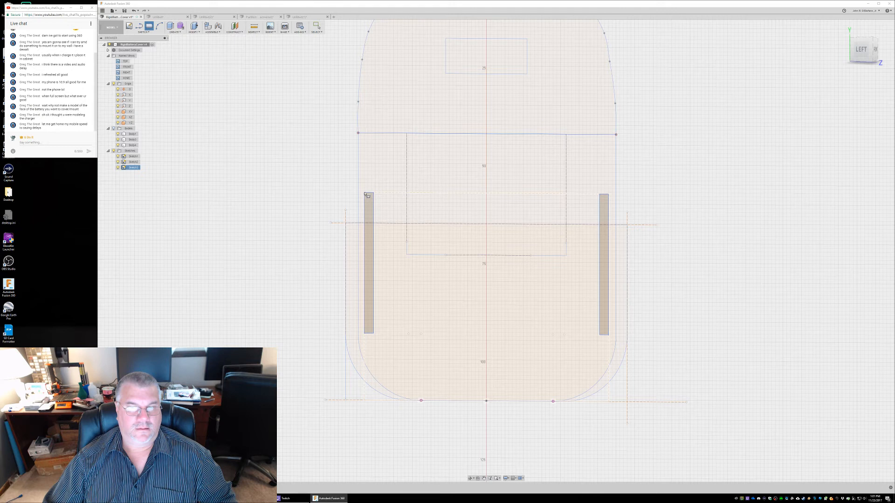
left_click(144, 33)
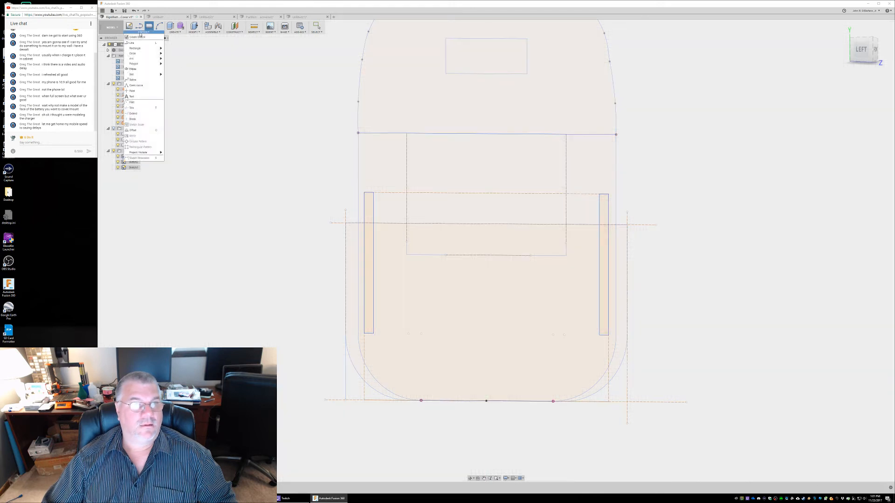
left_click(364, 194)
Draw a rectangle from the left narrow rectangle's upper outer corner out to the cover's wider outline, level with the narrow rectangle's lower end
left_click(346, 249)
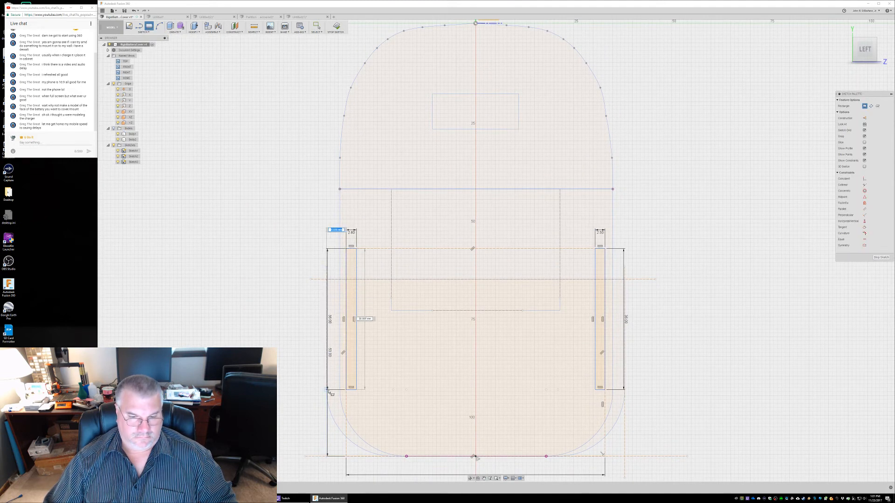
scroll(330, 380, "up", 5)
scroll(330, 377, "up", 3)
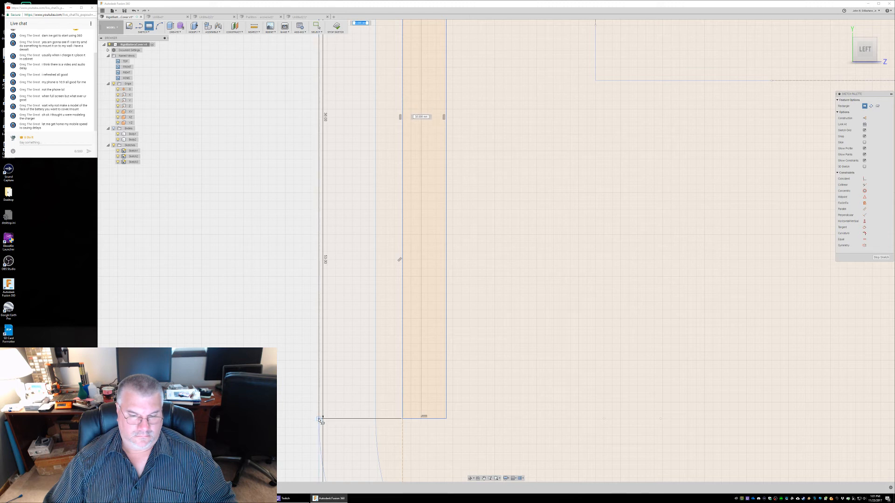
left_click(320, 420)
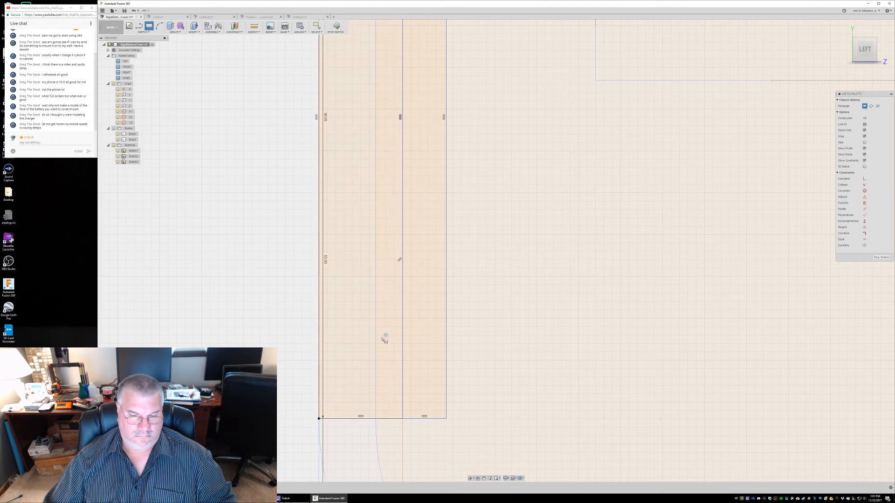
scroll(289, 340, "up", 1)
scroll(289, 340, "down", 5)
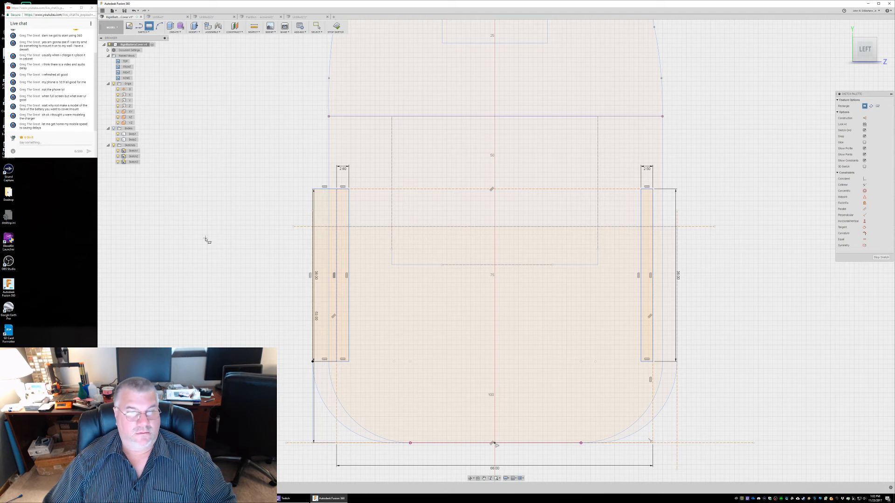
key("Escape")
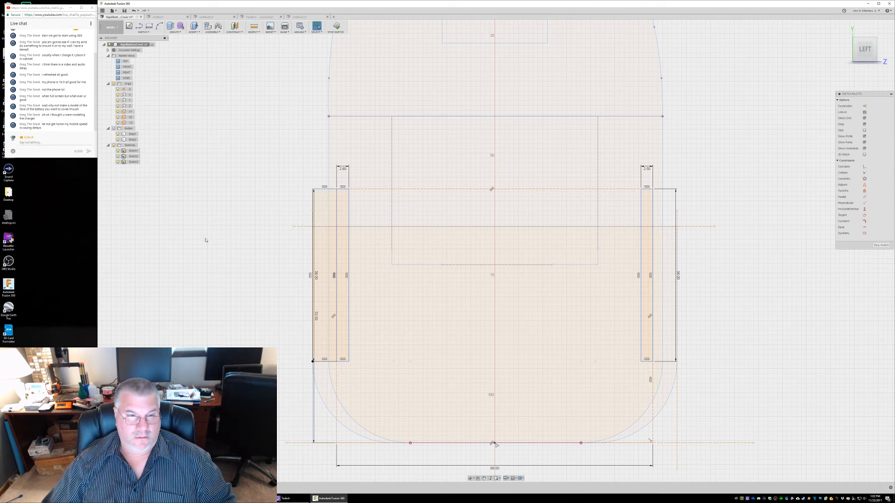
Examine the overlapping profiles and curves around the lower end of the new rectangle by selecting them individually
left_click(327, 391)
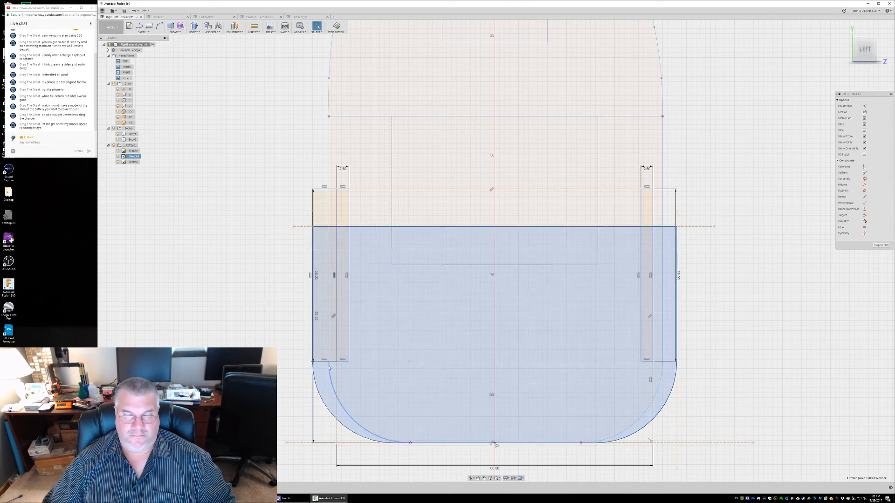
left_click(329, 368)
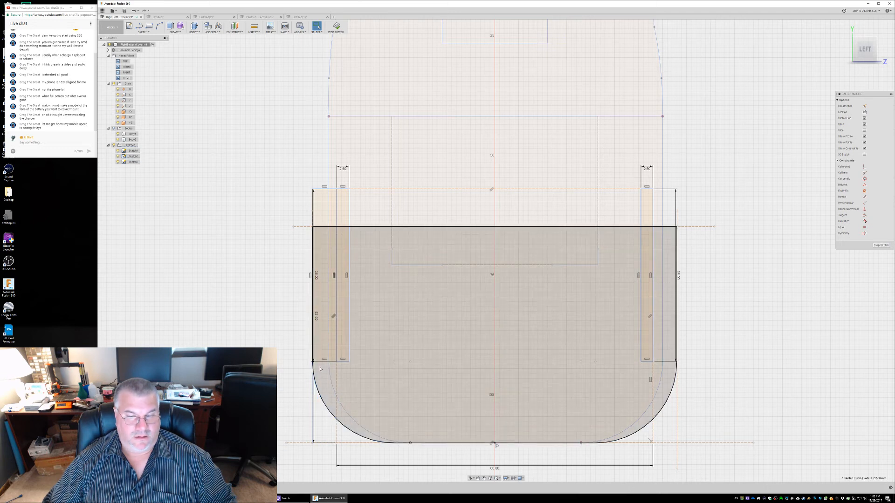
left_click(325, 362)
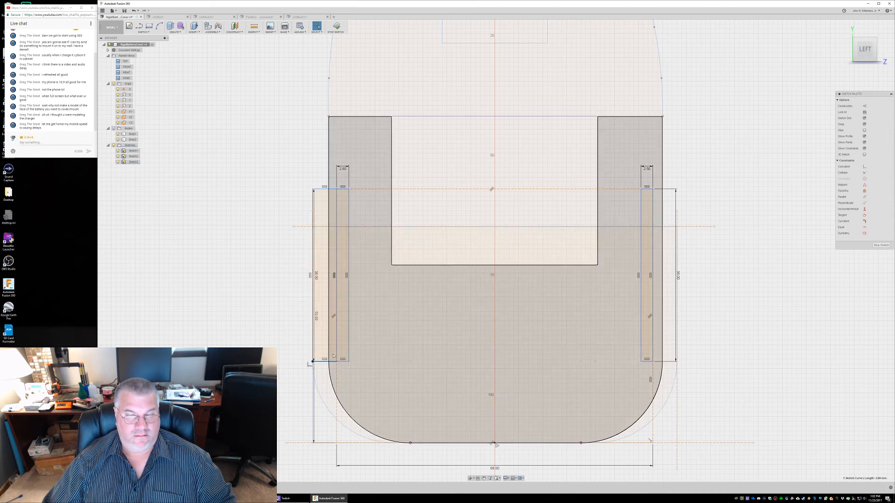
left_click(333, 355)
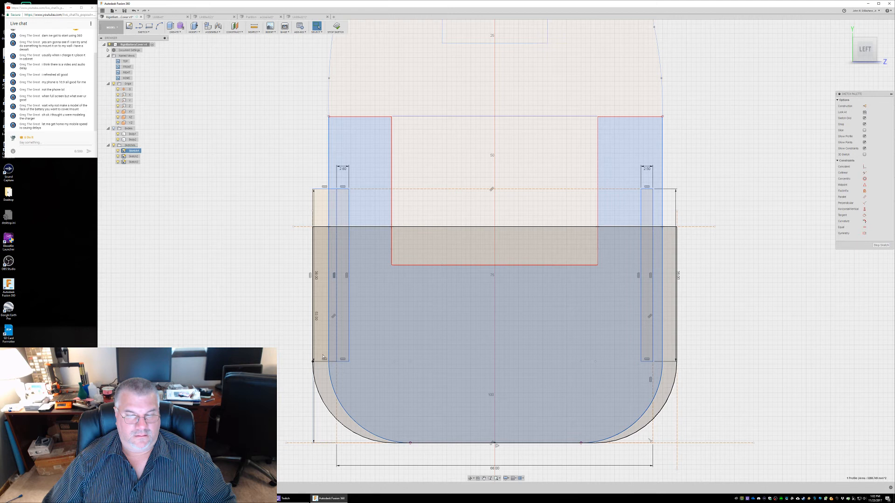
left_click(323, 357)
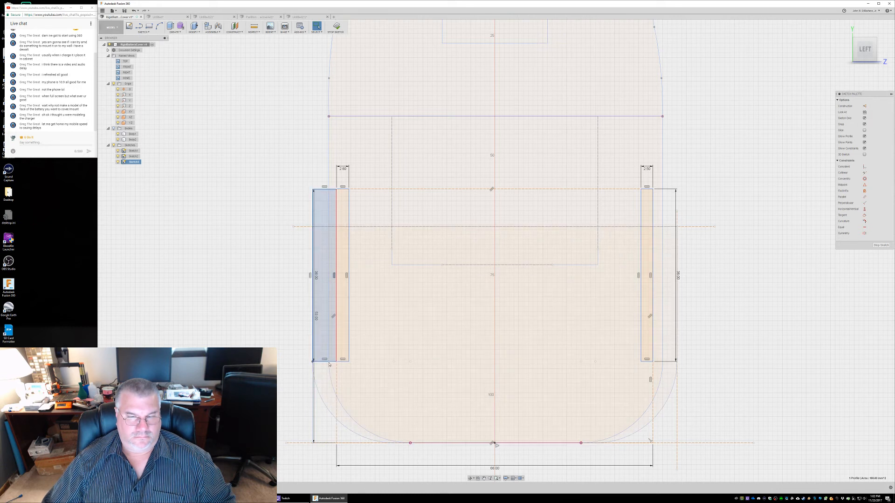
scroll(329, 364, "up", 10)
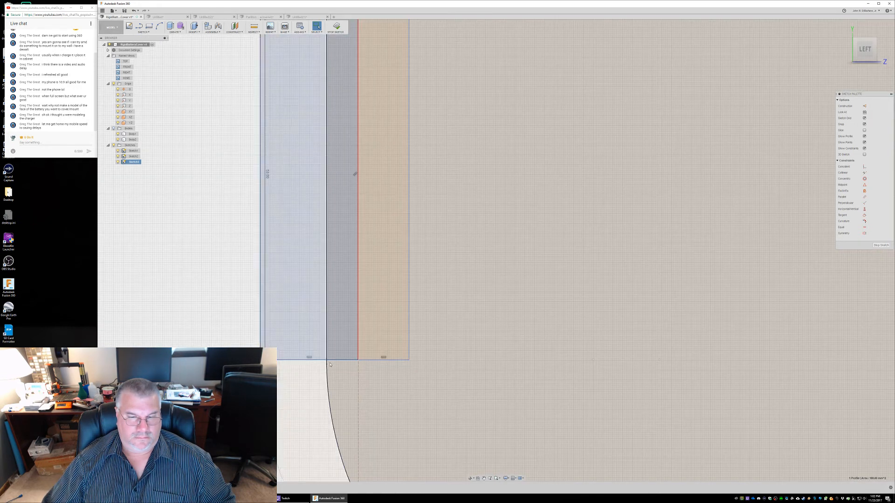
left_click(309, 379)
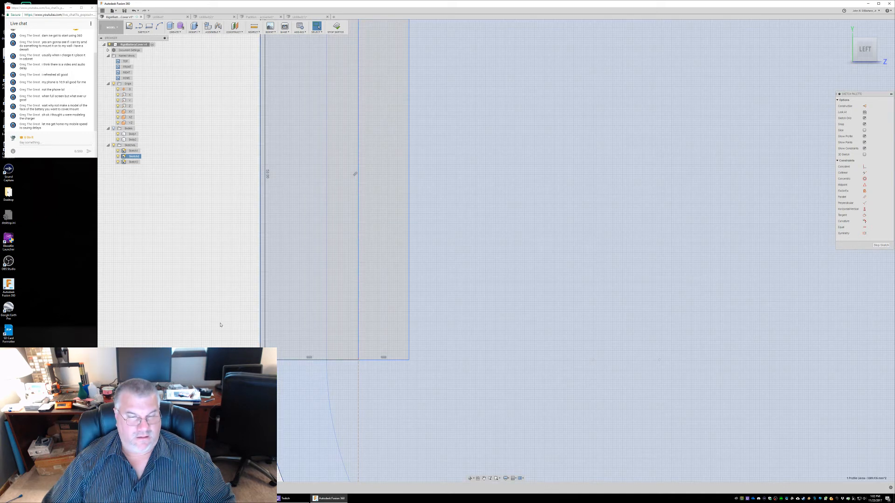
Hide the three sketches one at a time to check which outlines and edges belong to each
left_click(133, 151)
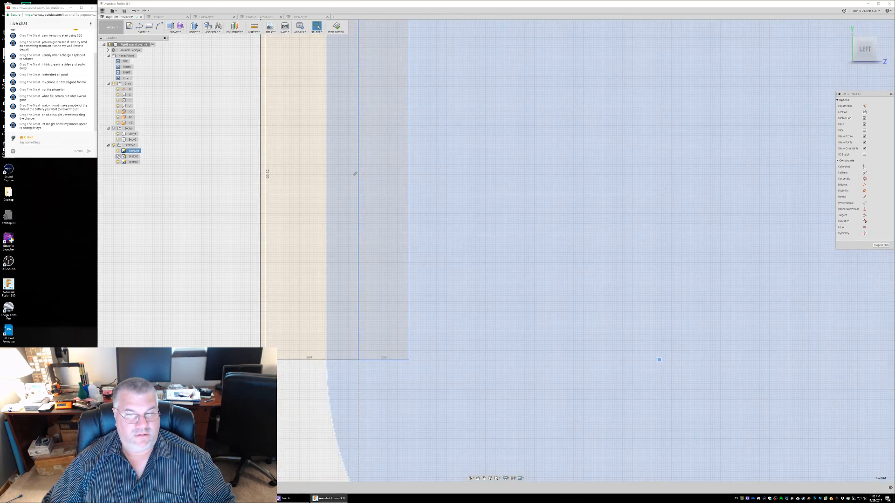
left_click(119, 162)
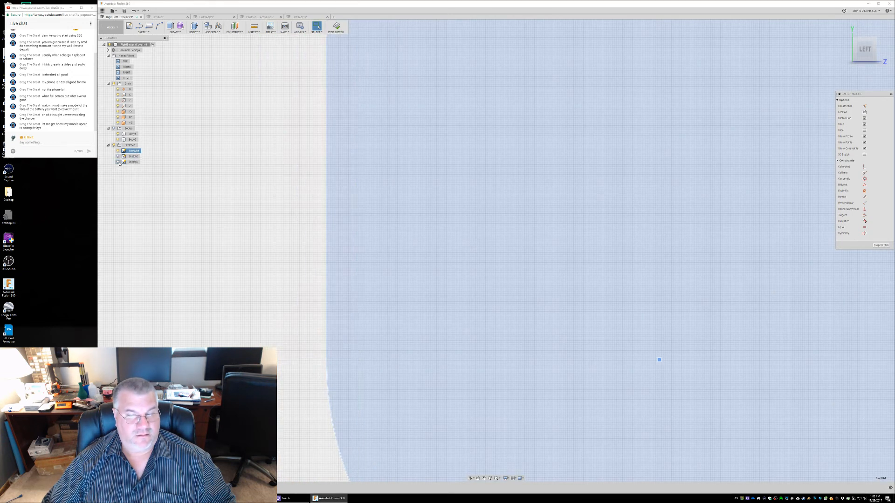
left_click(119, 163)
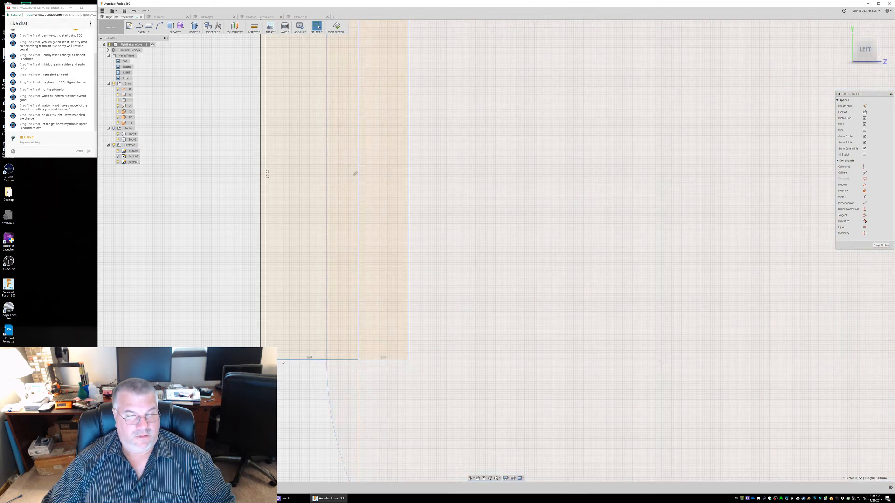
double_click(282, 360)
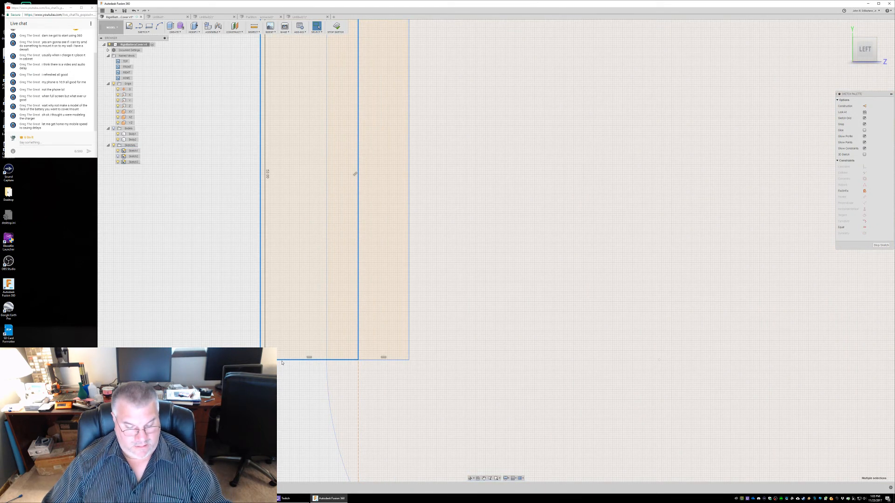
left_click(118, 162)
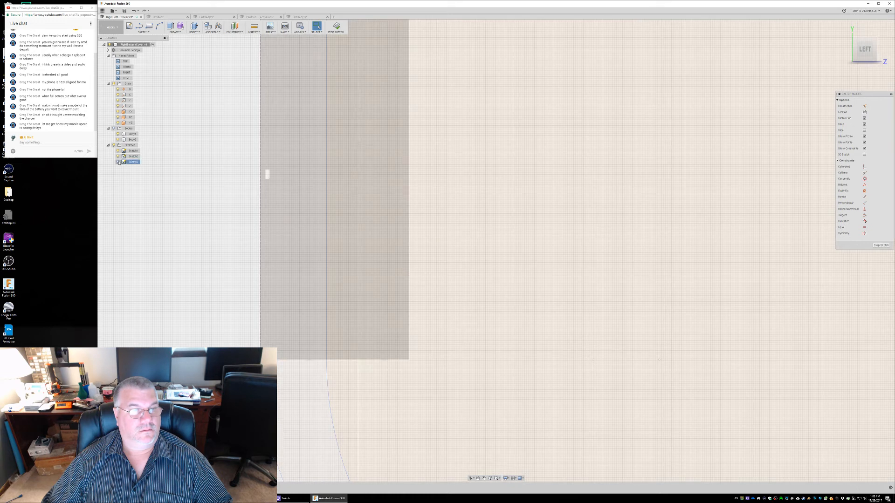
left_click(118, 162)
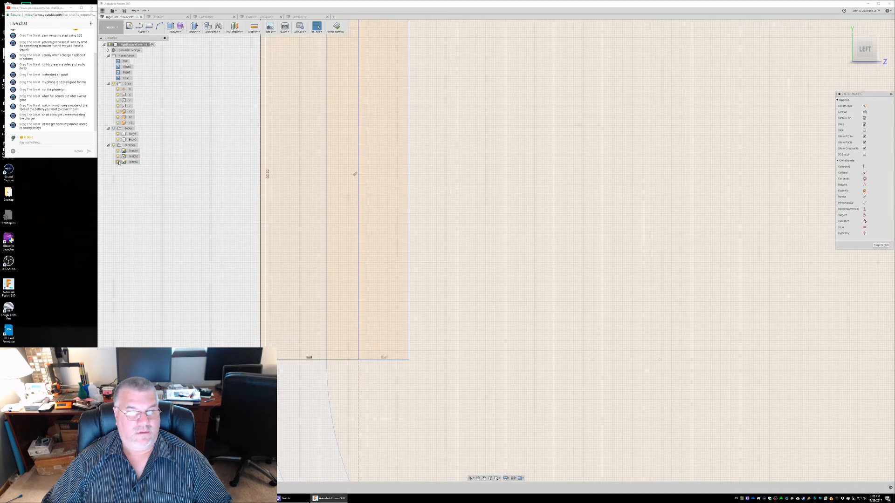
left_click(119, 162)
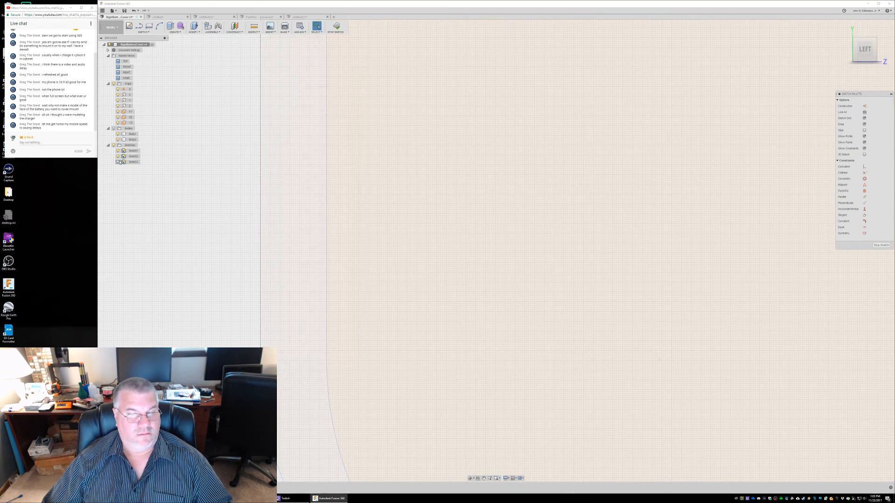
left_click(118, 151)
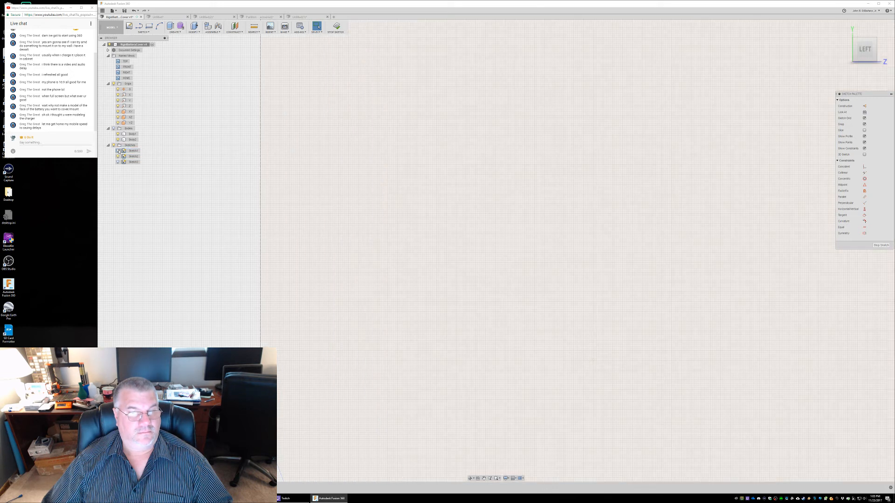
left_click(118, 156)
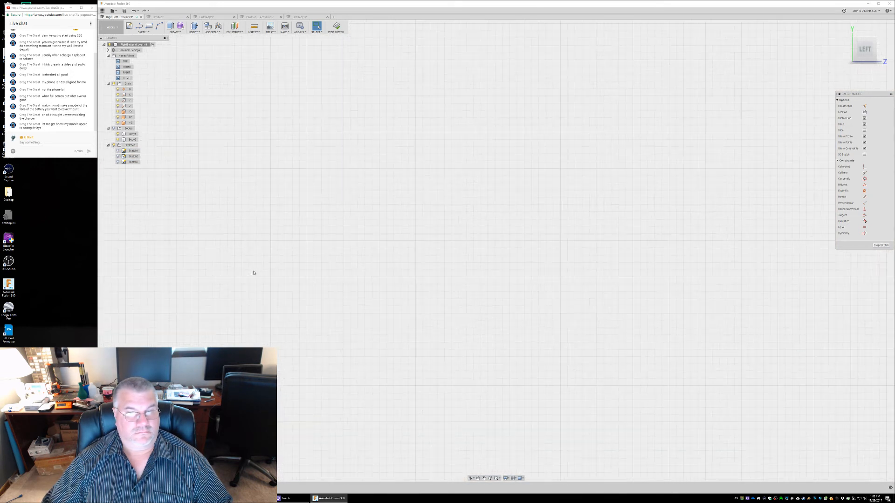
Show the three sketches again one by one and compare their outlines around the side rectangles
scroll(249, 270, "down", 5)
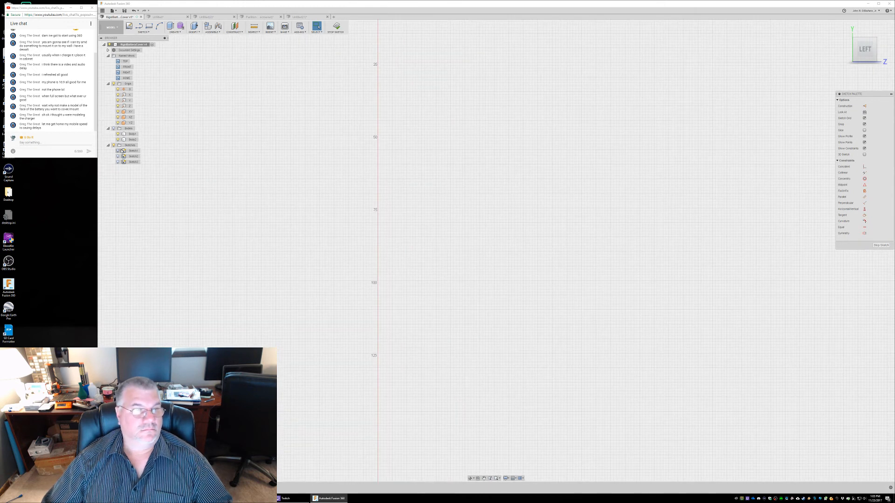
left_click(118, 151)
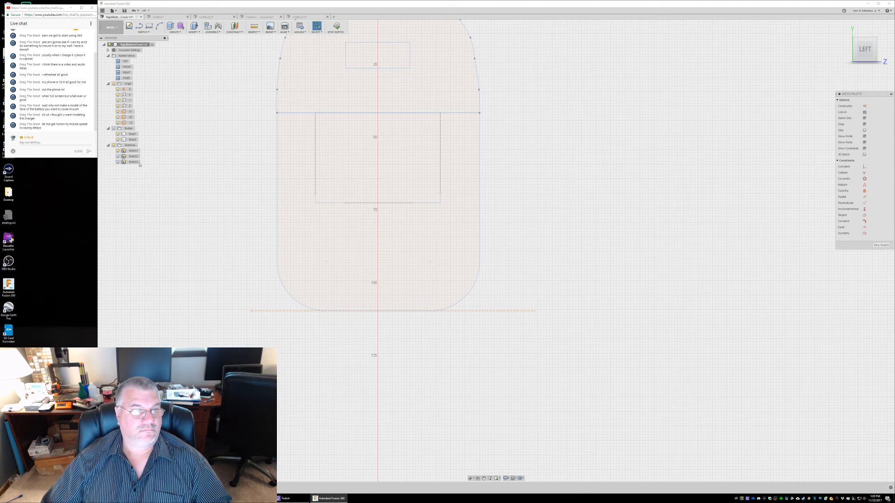
left_click(118, 156)
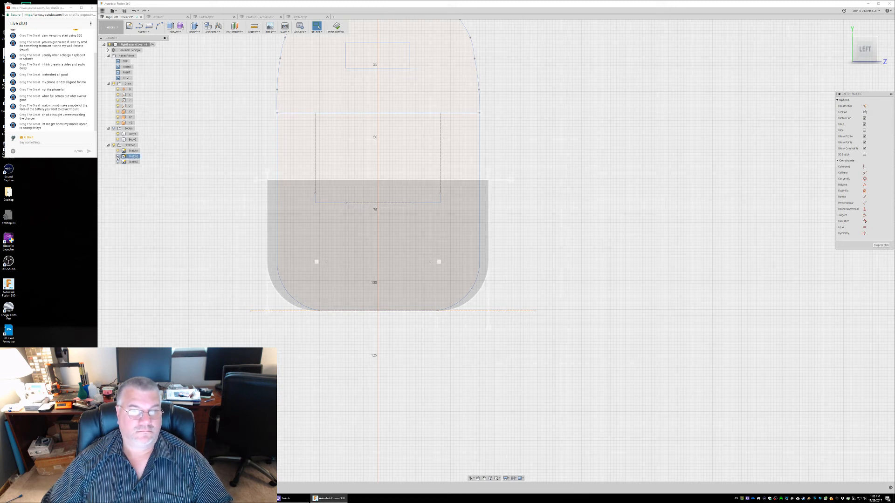
left_click(118, 156)
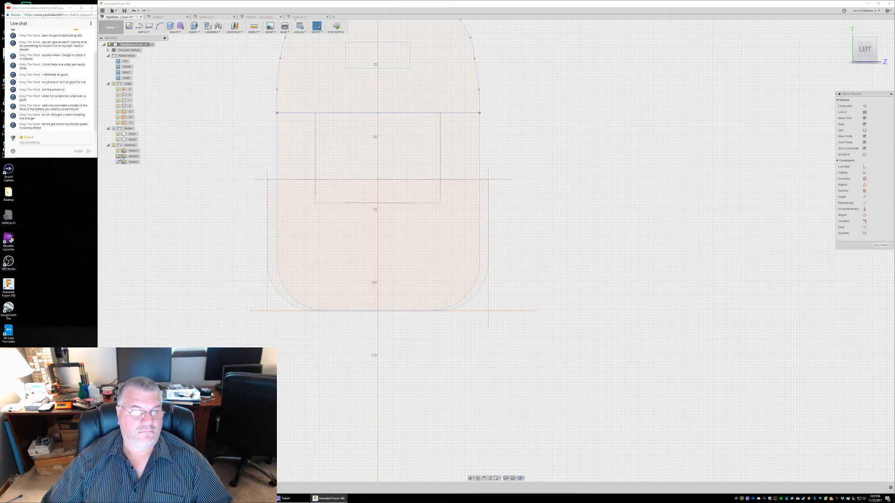
left_click(119, 162)
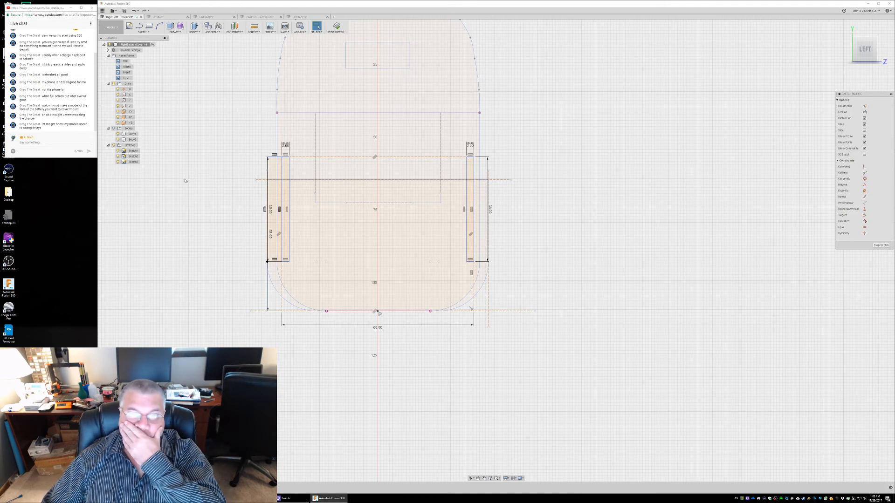
left_click(117, 157)
left_click(118, 162)
left_click(118, 162)
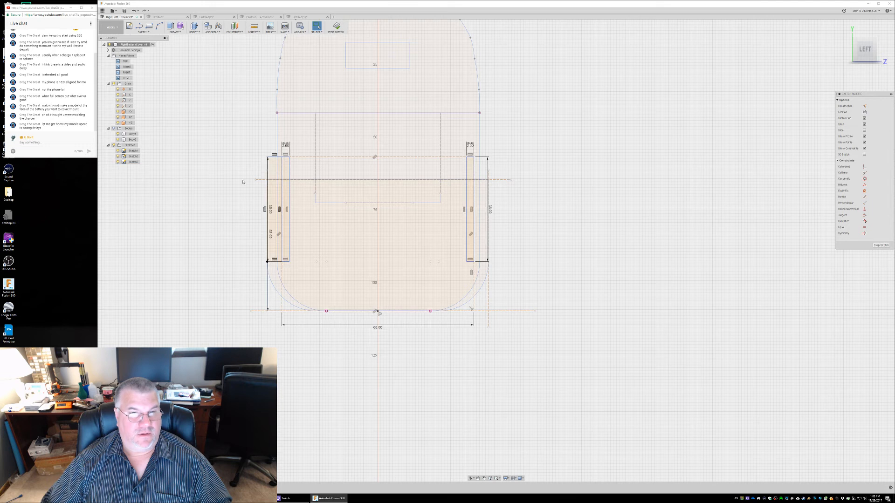
scroll(248, 191, "up", 3)
scroll(249, 192, "up", 2)
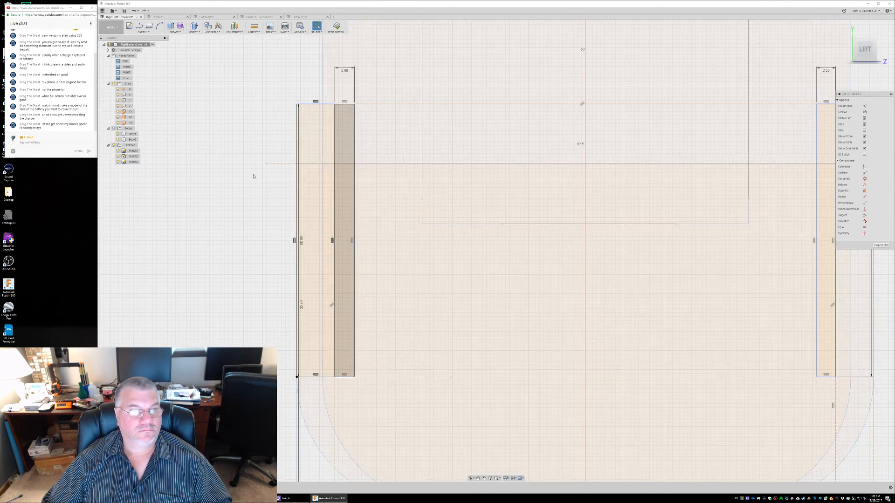
Try to copy the outline of the left outer rectangle from Sketch3 into Sketch2, hiding Sketch3 to check the placement
left_click(133, 156)
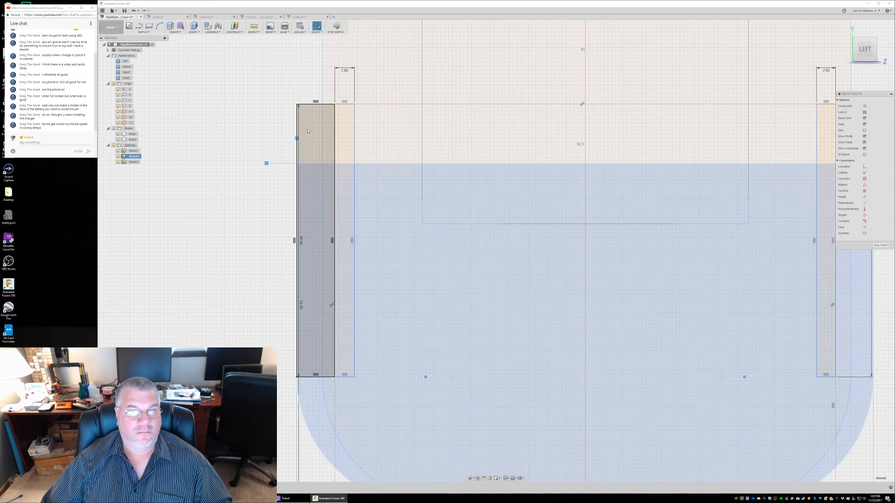
left_click(307, 131)
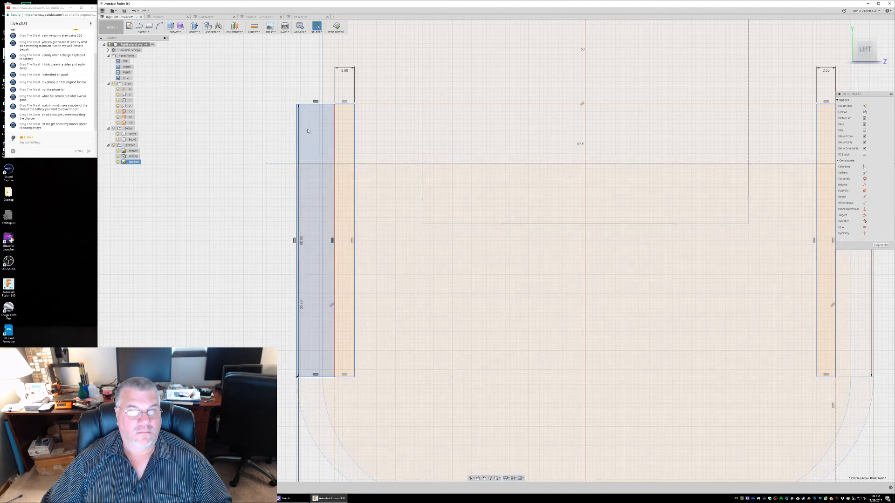
double_click(305, 104)
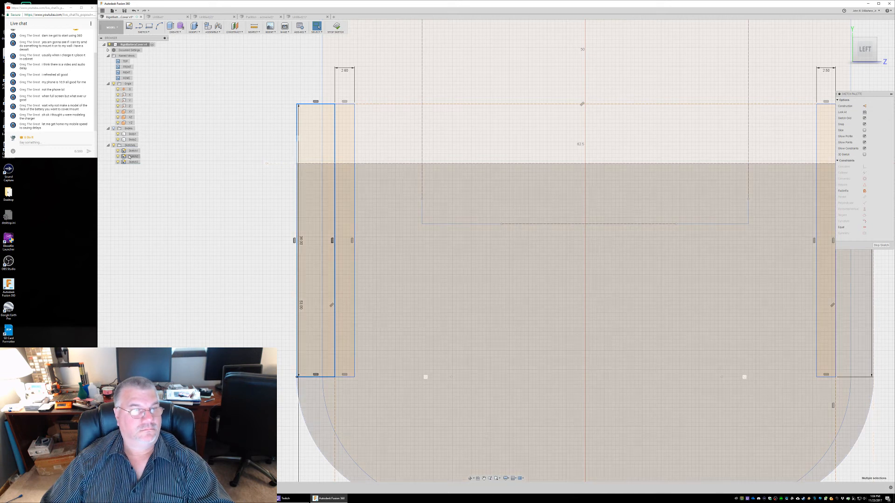
left_click(130, 156)
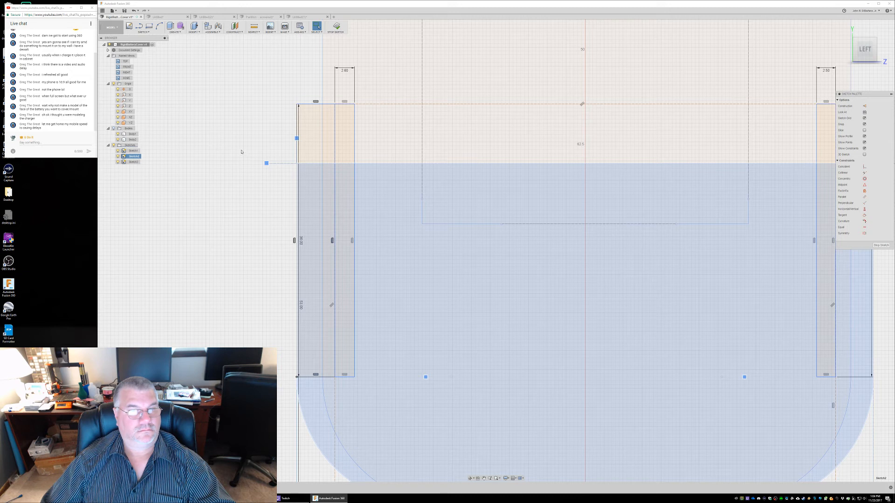
left_click(240, 150)
key("ctrl+v")
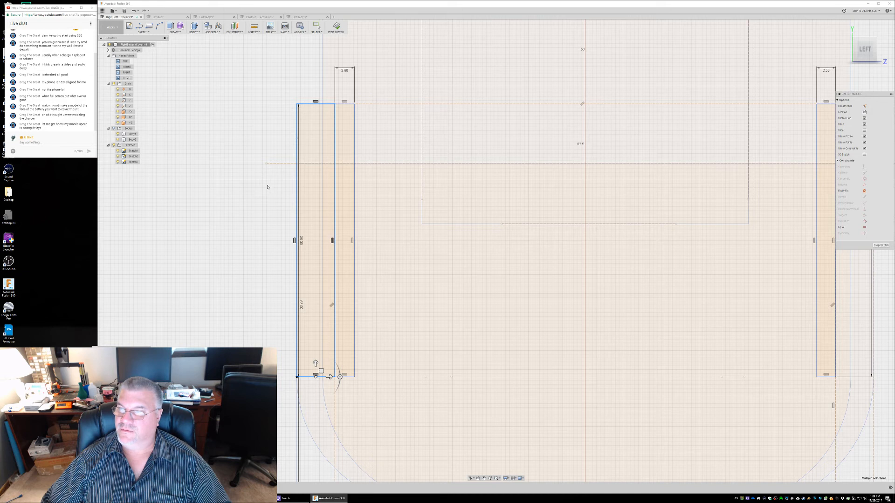
left_click(118, 162)
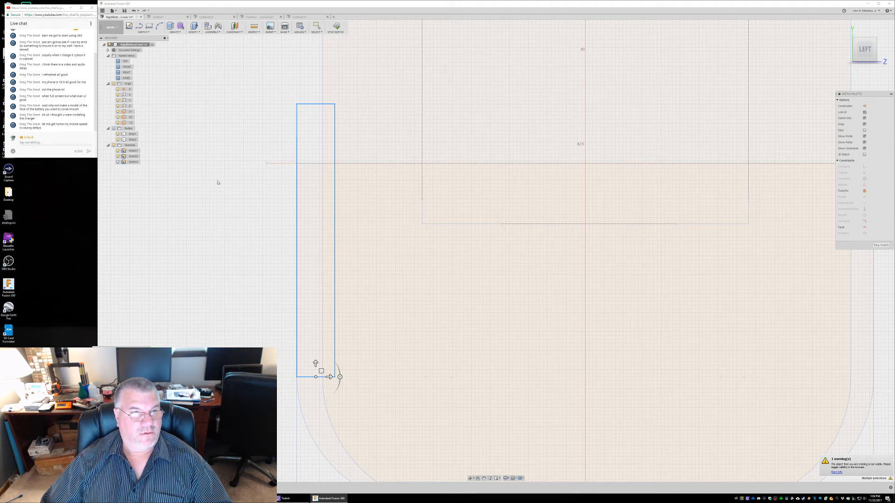
left_click(339, 313)
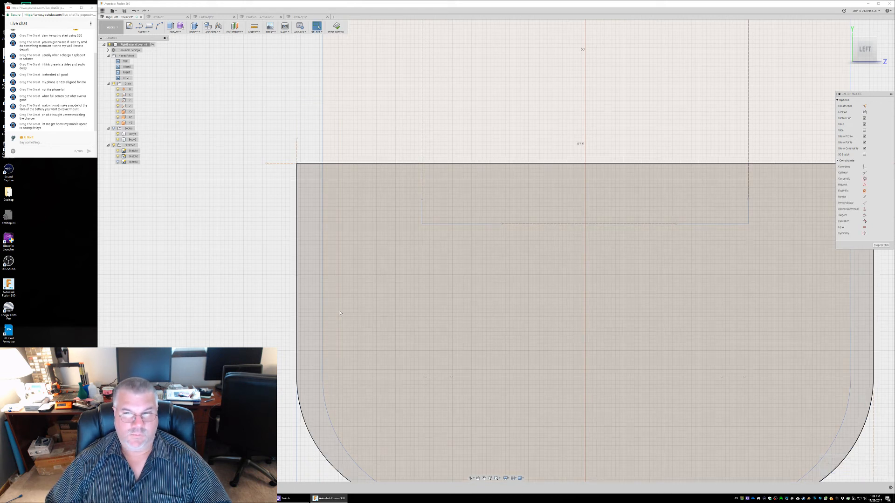
Show Sketch3 and try moving the left outer rectangle's upper edge to check for stacked copies, undoing the move
left_click(259, 156)
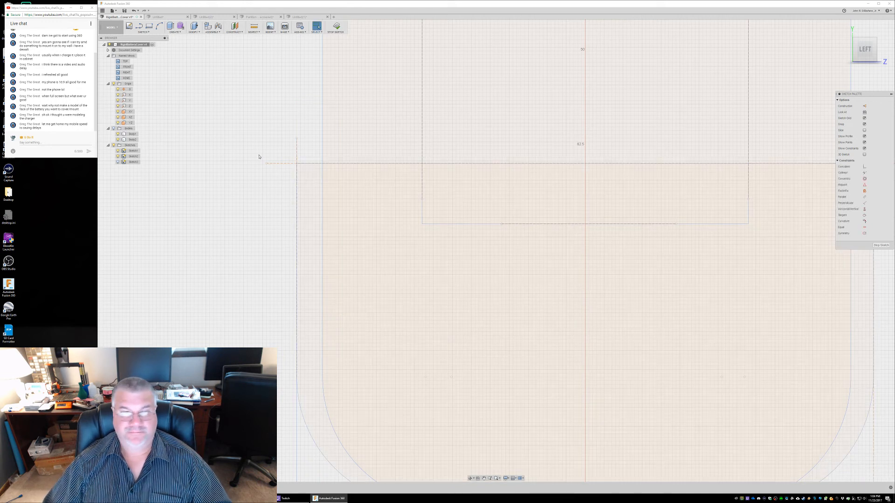
left_click(118, 162)
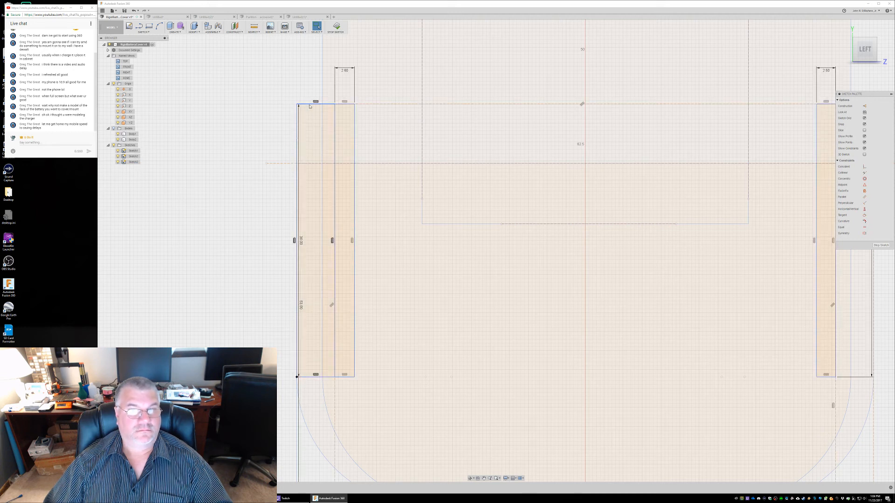
mouse_move(308, 104)
left_mouse_down()
mouse_move(234, 107)
mouse_move(225, 146)
left_mouse_up()
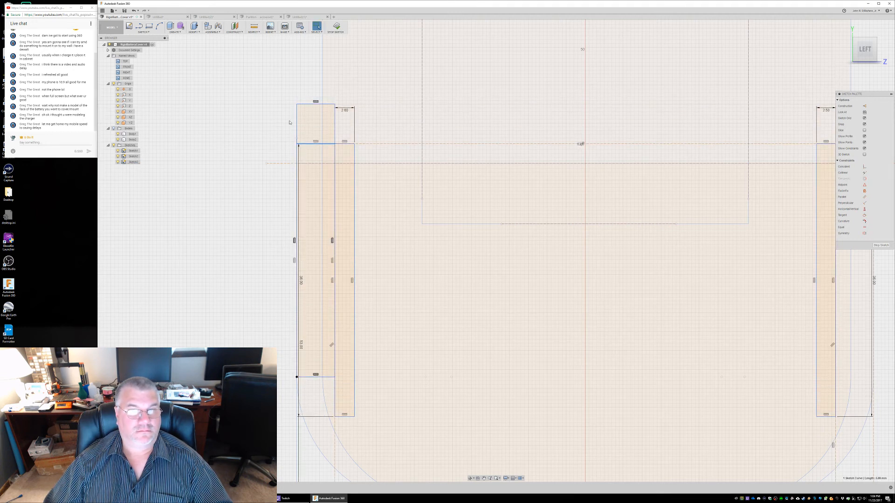
key("ctrl+z")
key("ctrl+z")
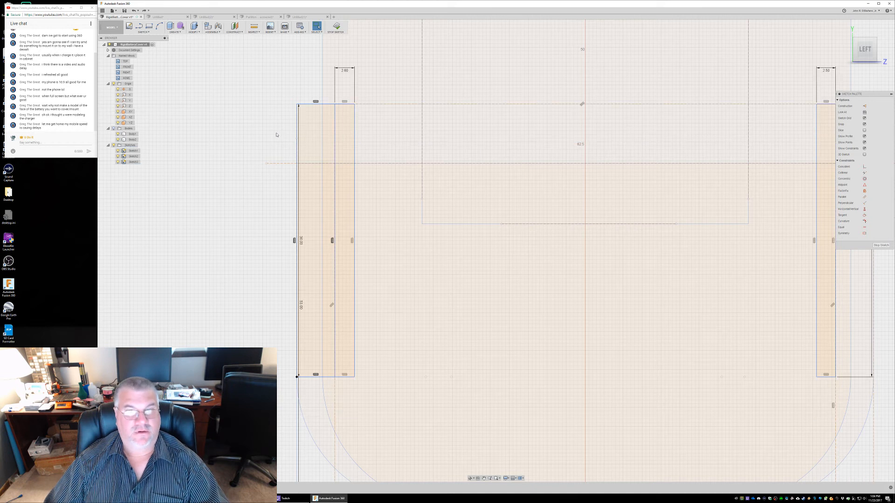
Toggle Sketch3's visibility, and roll the undo history back past the pasted rectangle copies
left_click(118, 163)
left_click(118, 163)
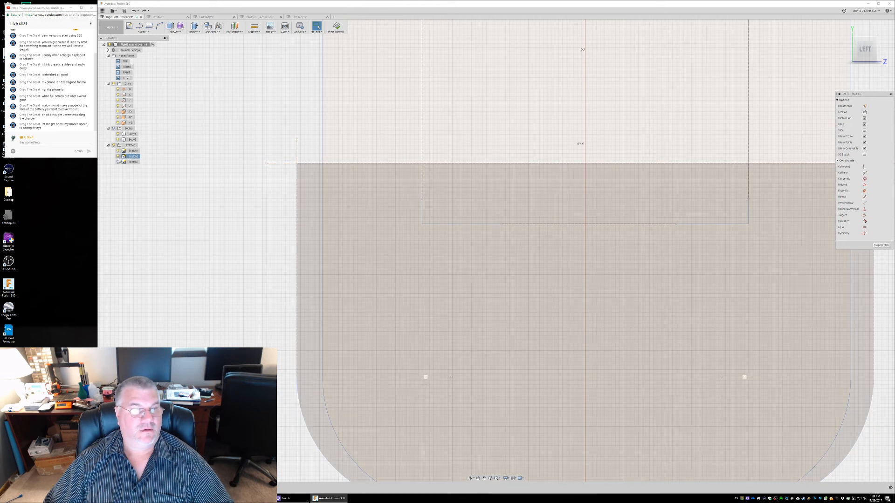
left_click(118, 162)
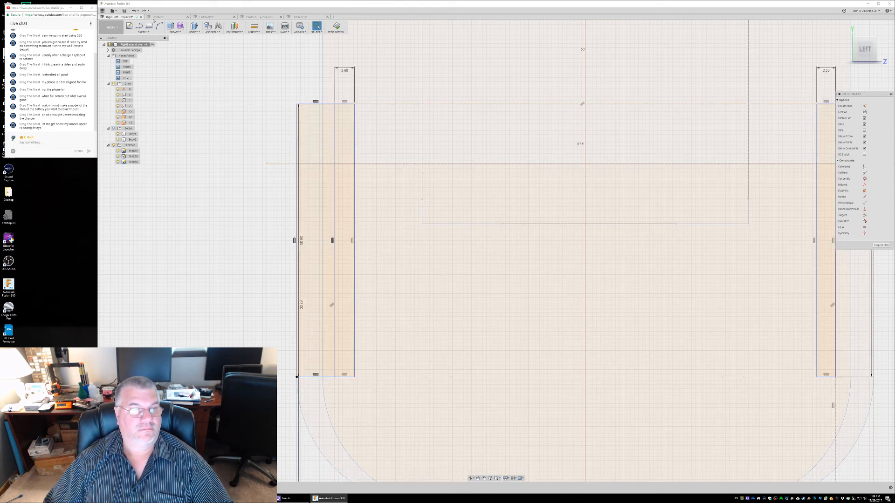
left_click(138, 11)
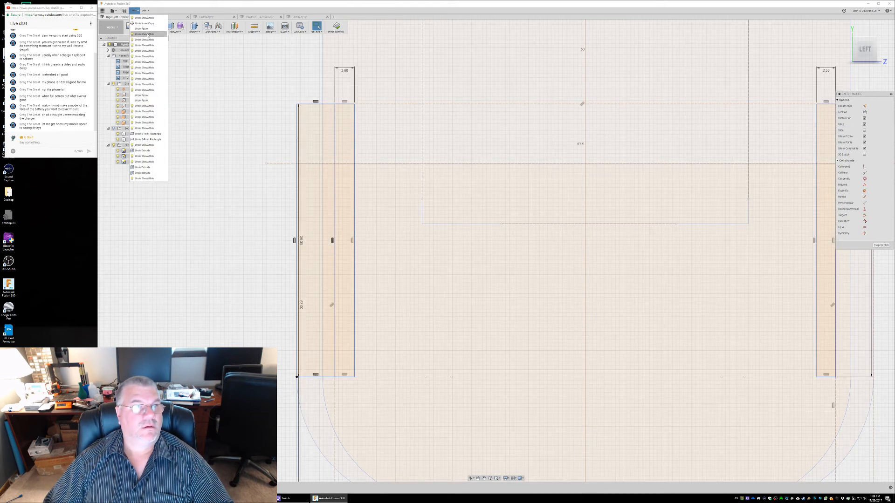
left_click(149, 106)
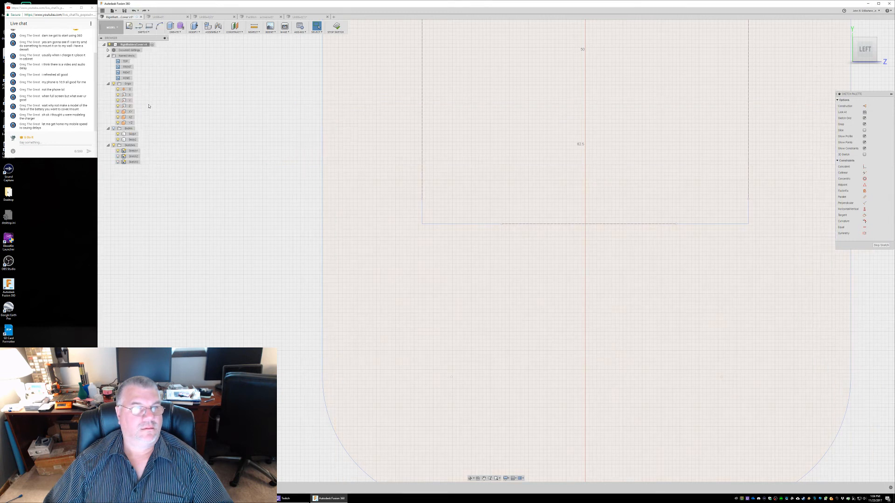
Redo the sketch visibility changes and show Sketch3 with the side rectangles again
left_click(136, 11)
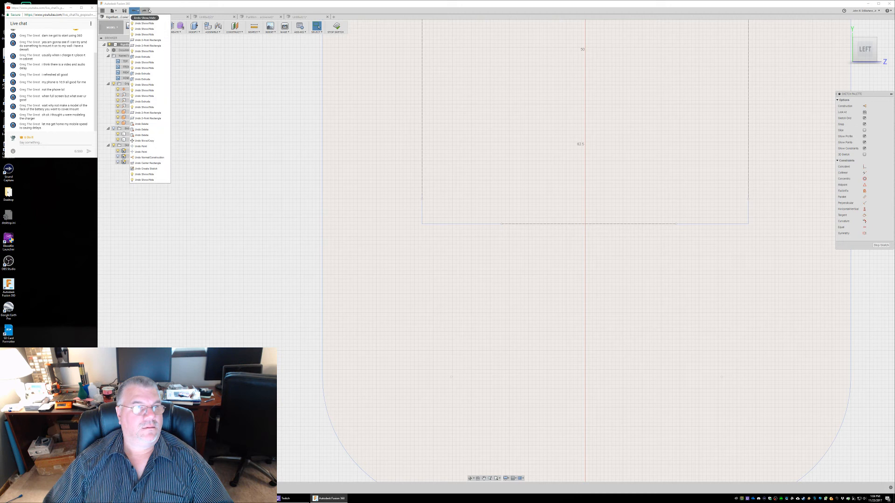
left_click(149, 11)
left_click(148, 11)
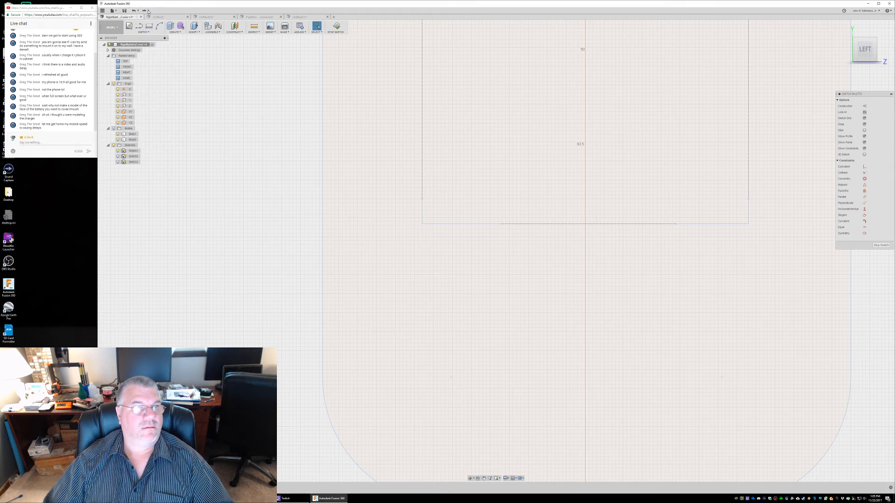
left_click(144, 11)
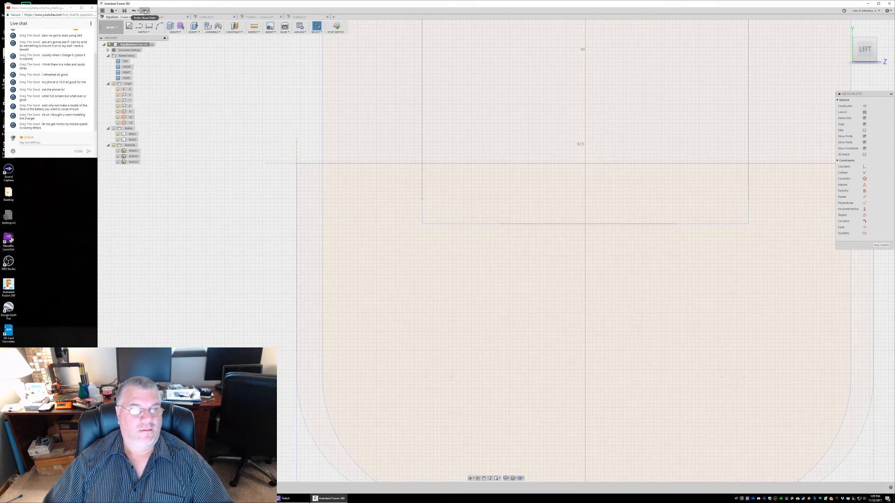
left_click(118, 162)
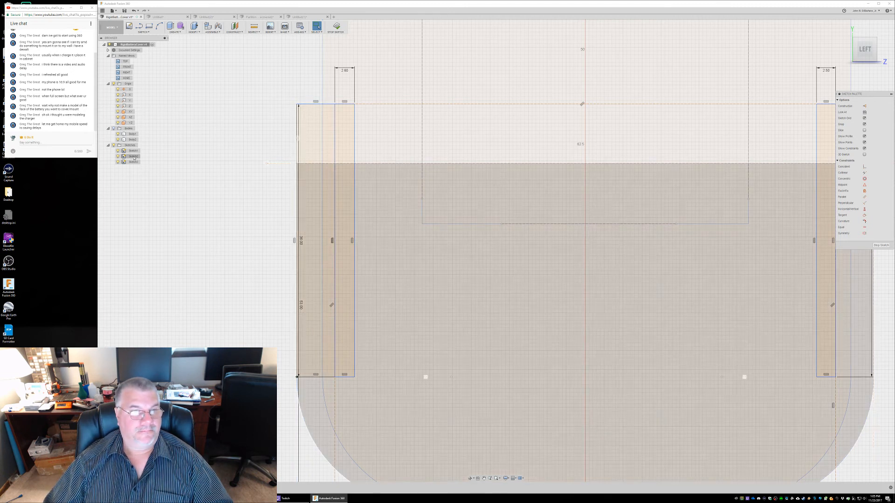
Open Sketch2 for editing, and undo that to return to the sketch with the side rectangles
left_click(133, 157)
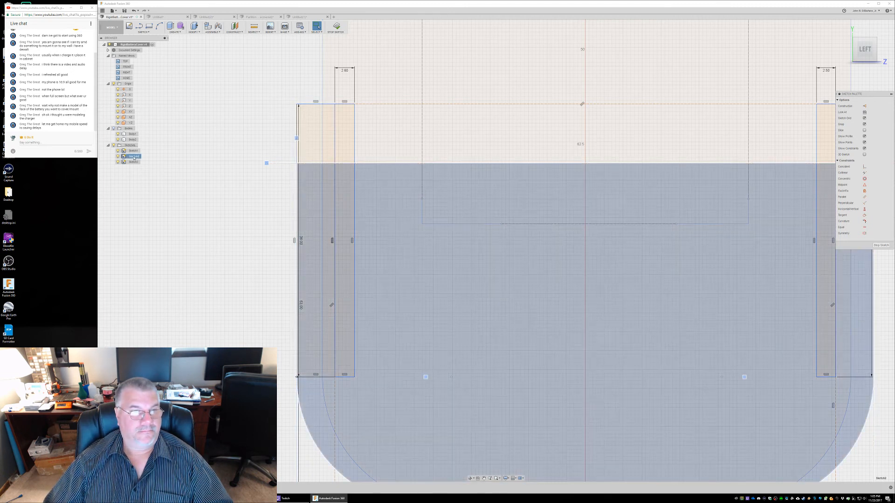
right_click(133, 158)
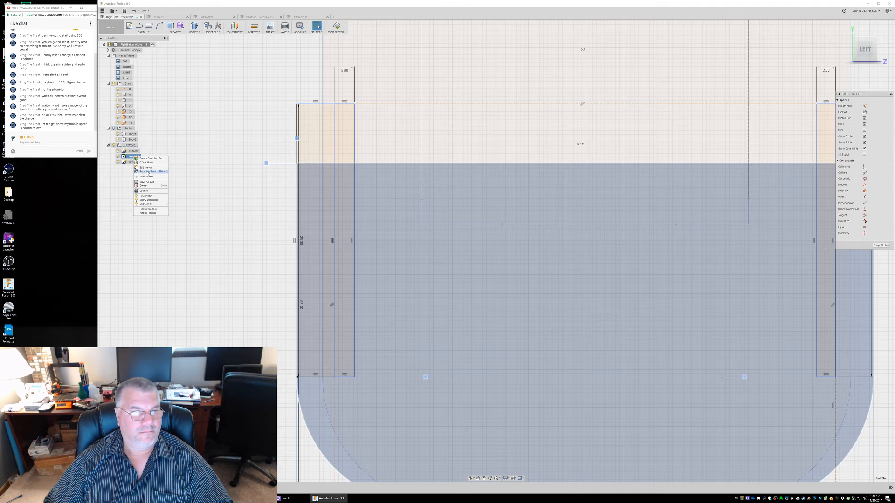
left_click(147, 168)
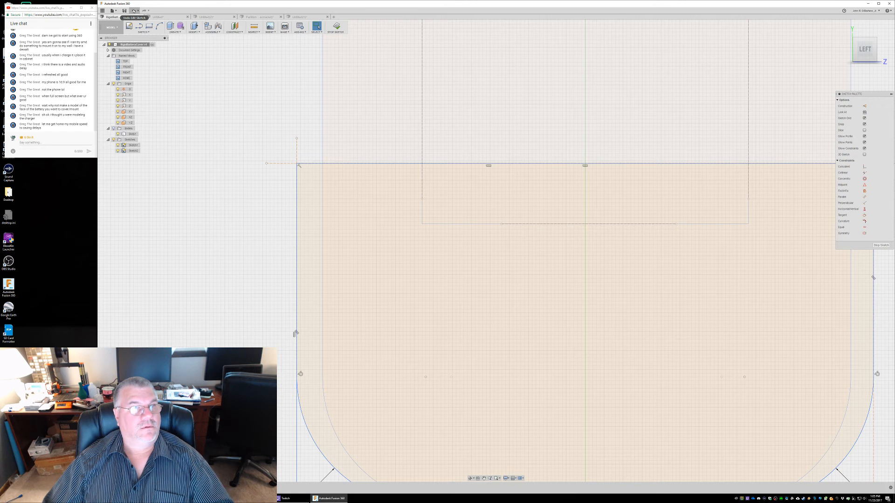
left_click(133, 10)
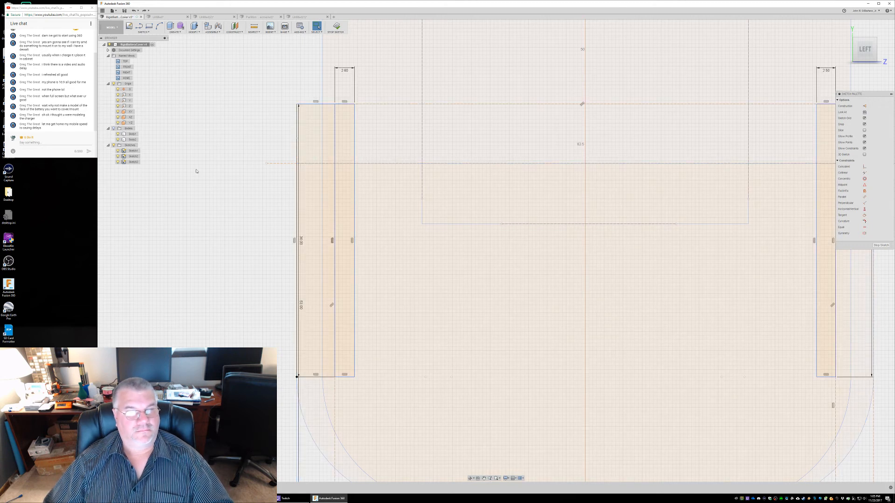
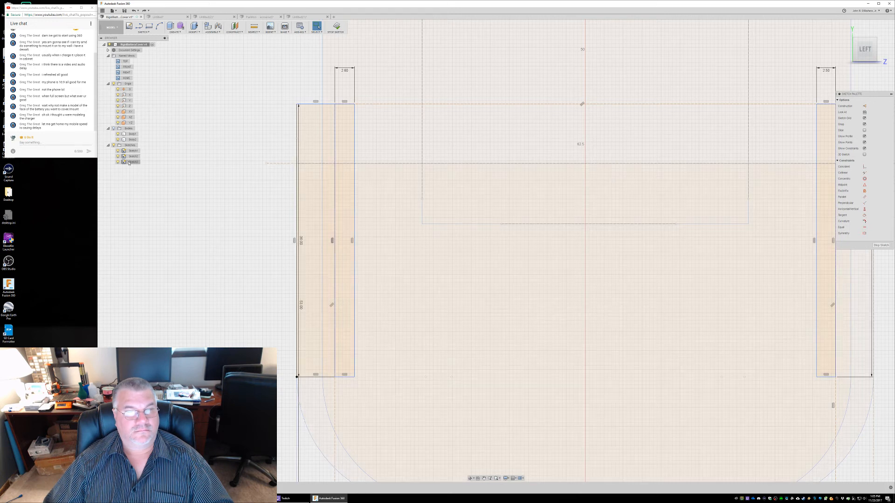
Highlight Sketch3 and pick the side and outer-outline profiles to check which sketch each one belongs to
left_click(133, 162)
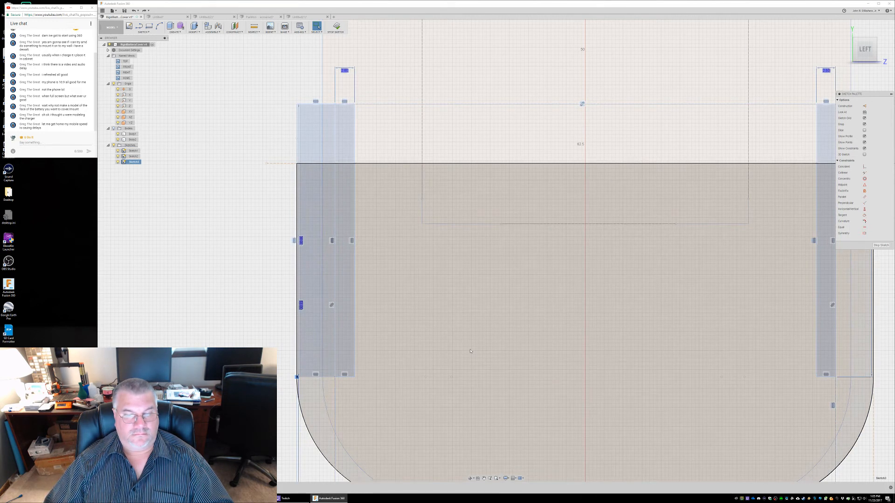
middle_click_drag(470, 351, 426, 170)
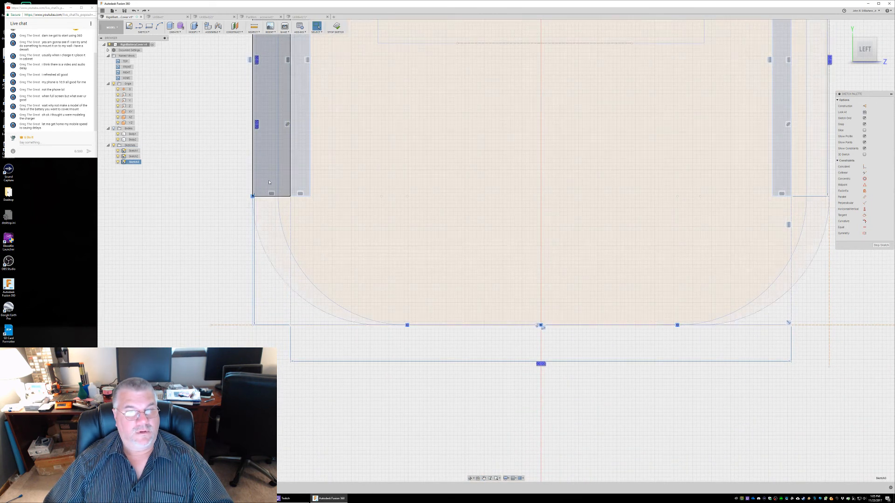
left_click(272, 210)
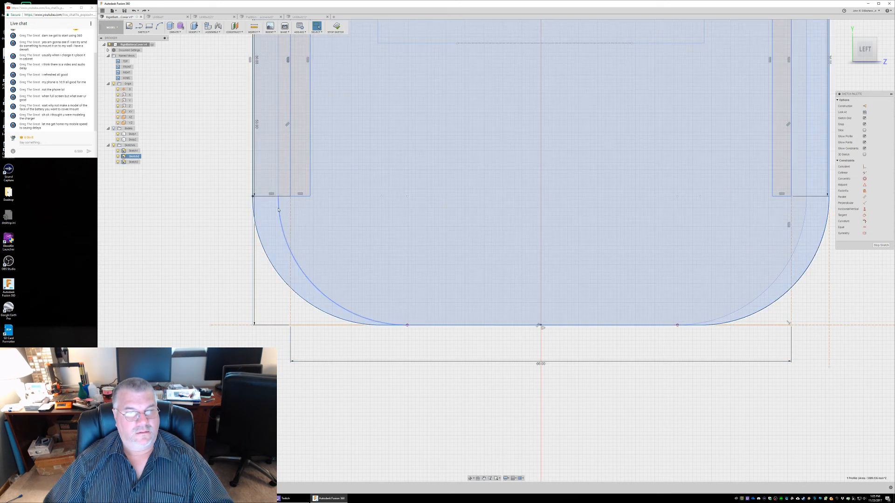
double_click(278, 209)
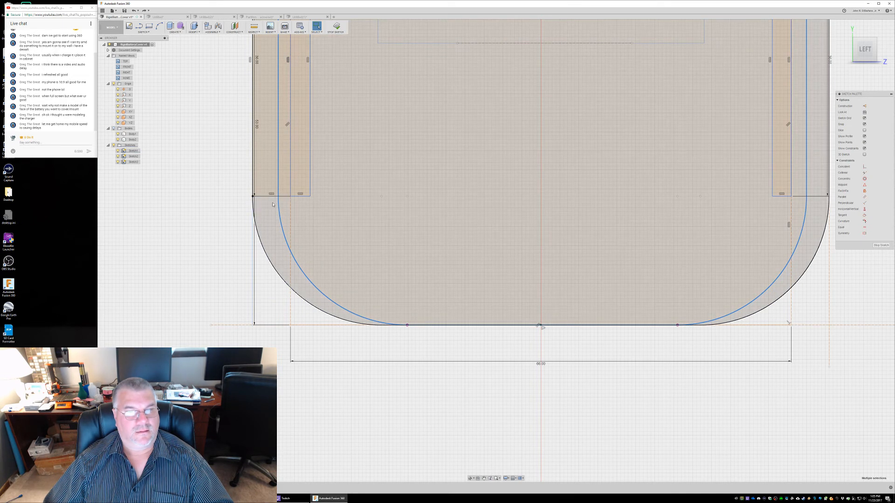
scroll(464, 232, "up", 2)
scroll(464, 231, "down", 4)
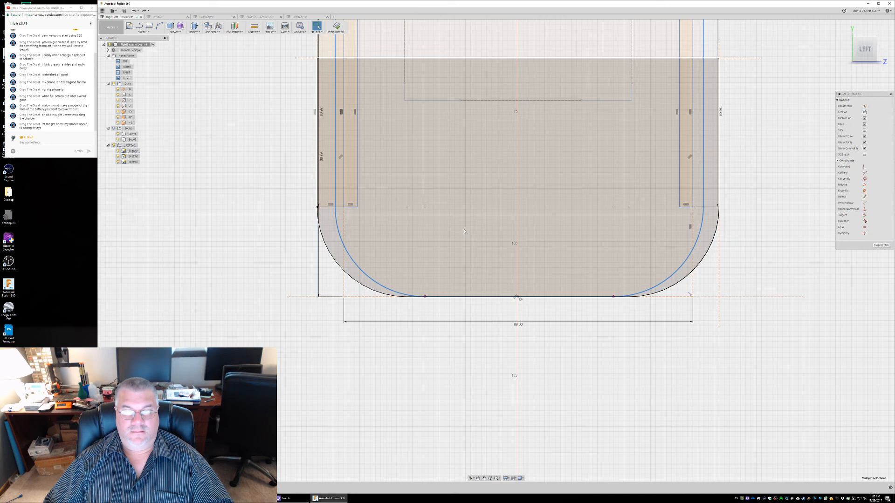
left_click(328, 73)
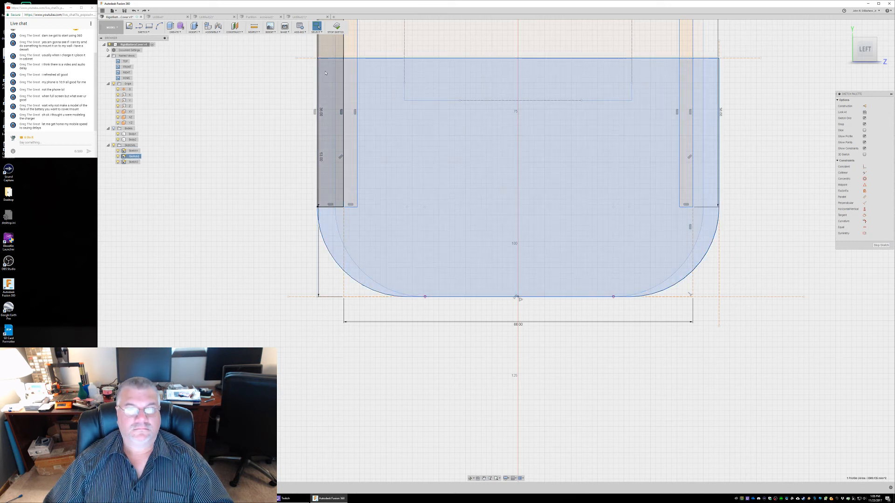
left_click(325, 55)
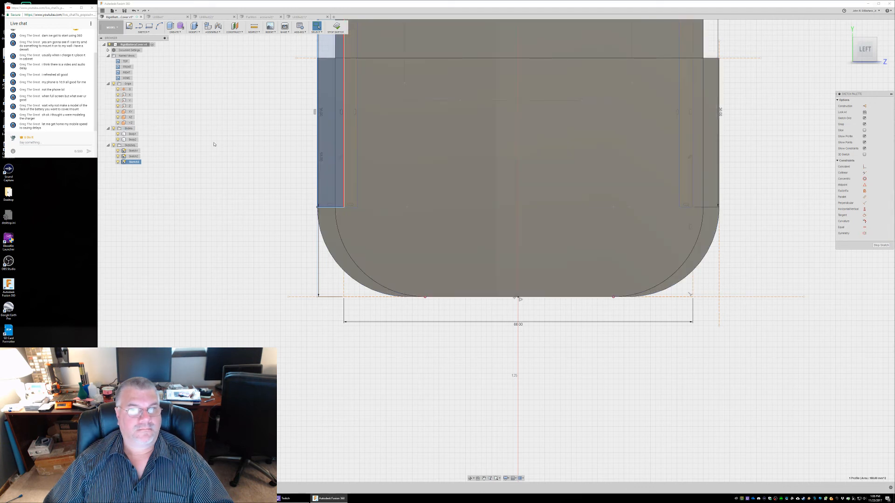
Examine the selected outer side rectangle against the cover from the Right side and review the undo history
middle_click_drag(208, 152, 274, 144, "shift")
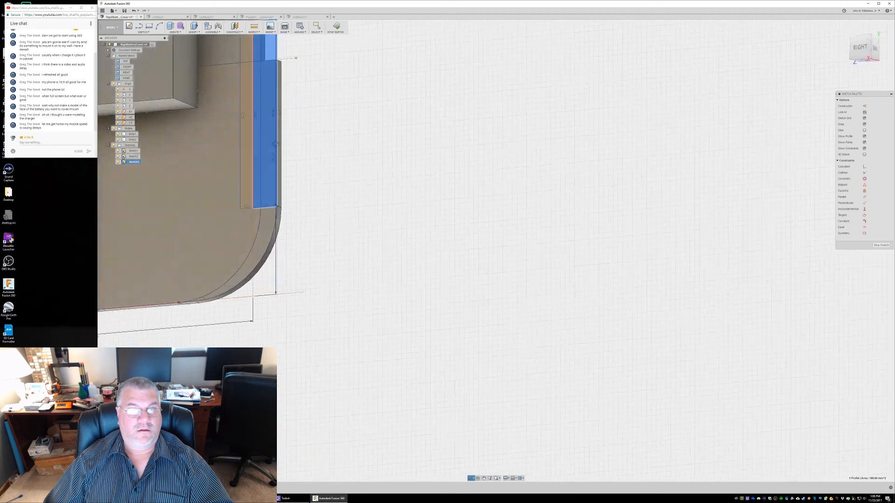
scroll(314, 128, "down", 5)
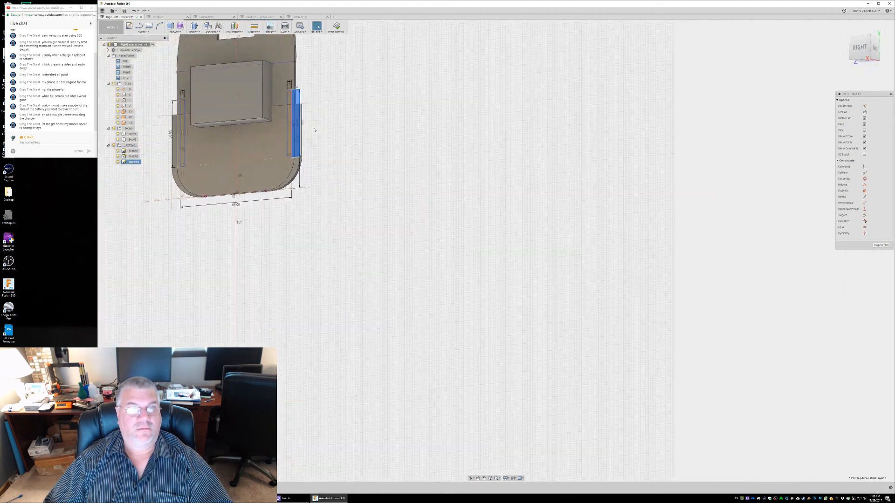
middle_click_drag(322, 110, 430, 194)
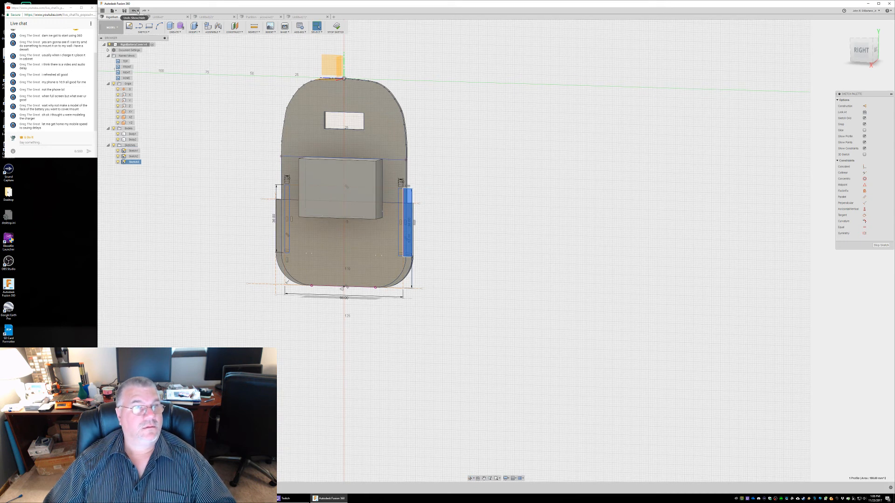
left_click(144, 10)
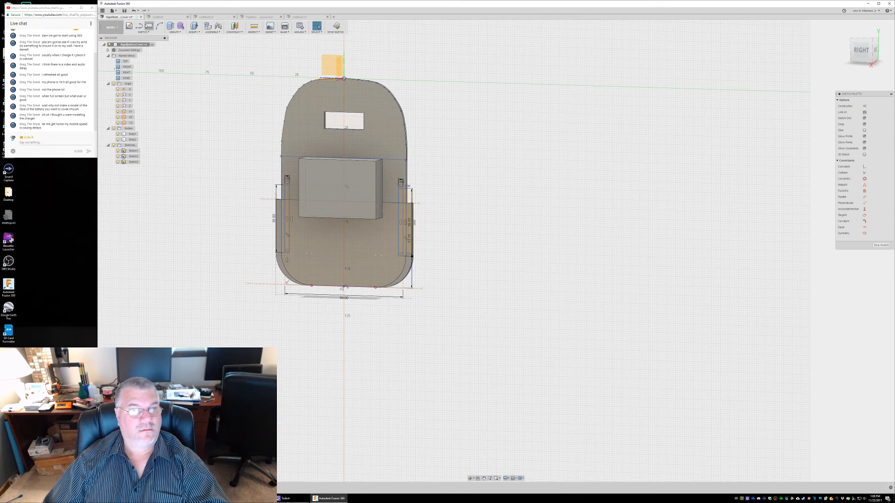
left_click(138, 10)
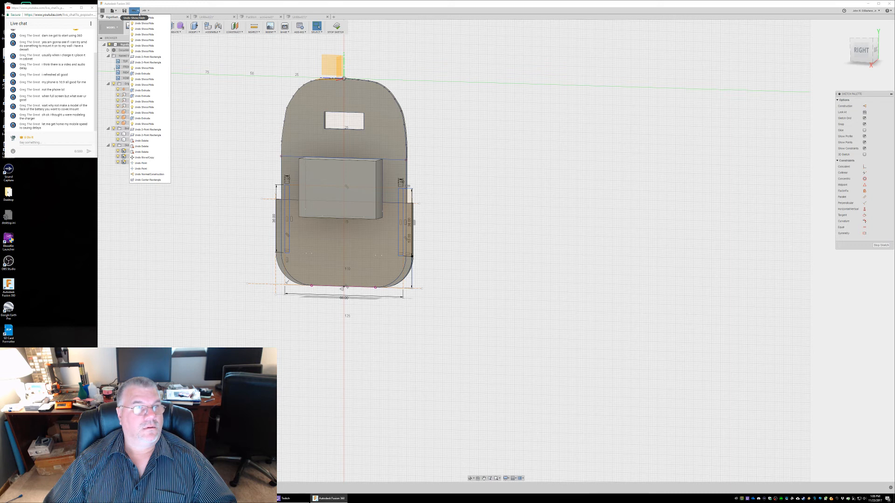
left_click(150, 11)
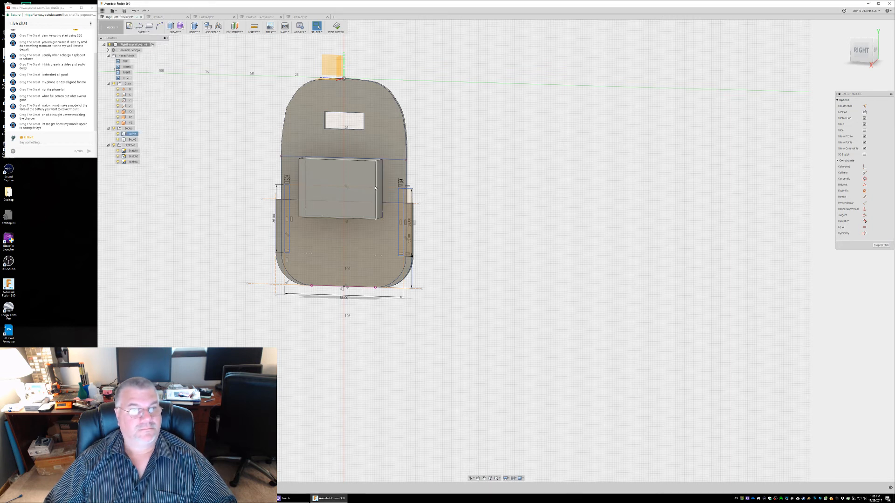
Extrude the two narrow inner side rectangles of Sketch3 into rails on both sides of the cover
left_click(401, 202)
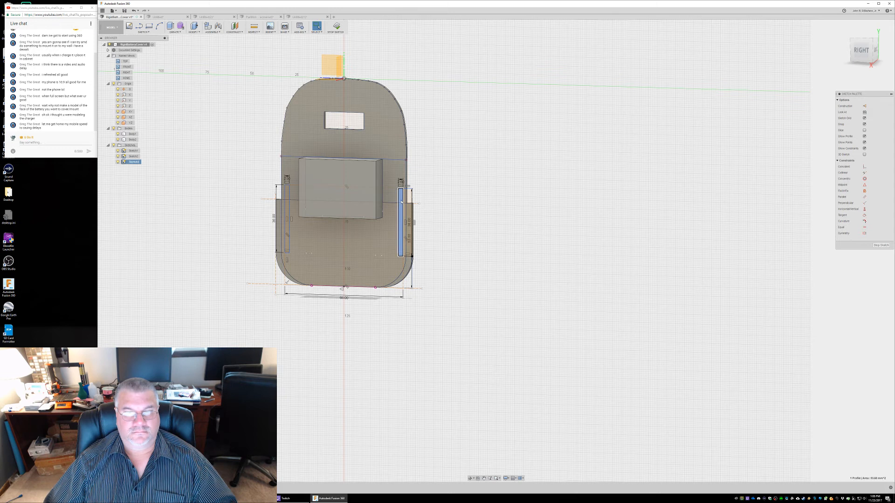
left_click(291, 187)
left_click(263, 177)
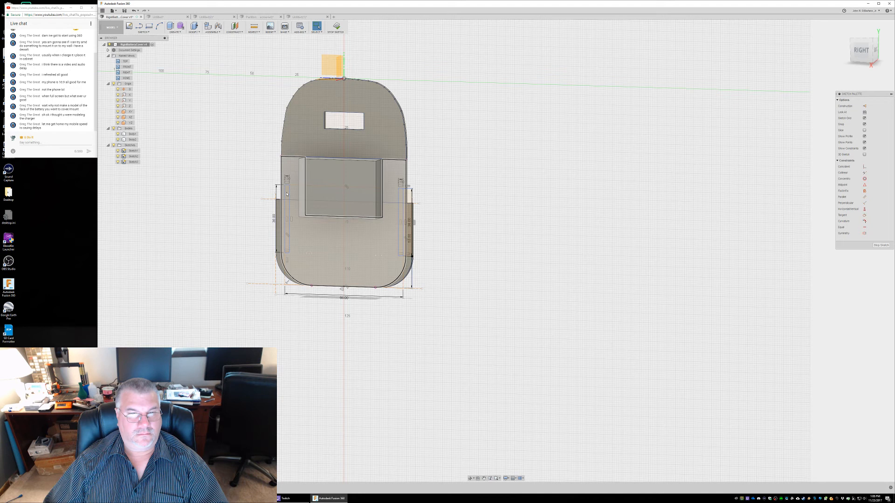
left_click(287, 194)
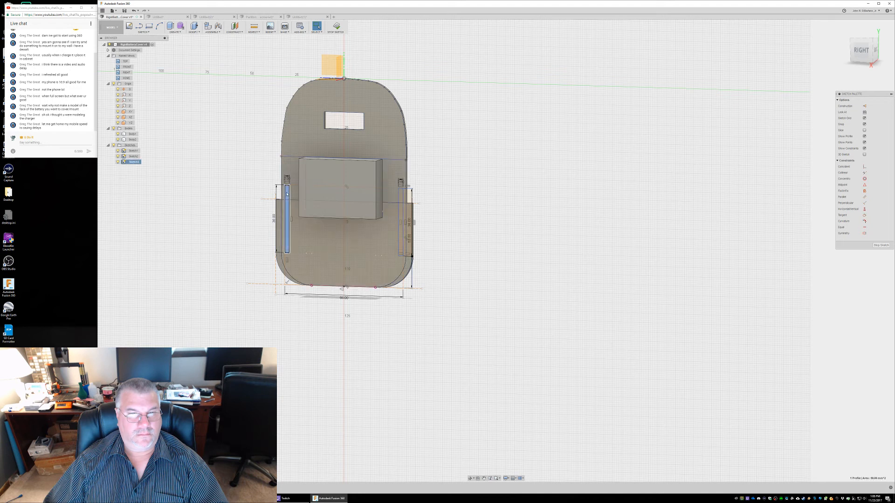
left_click(401, 199, "ctrl")
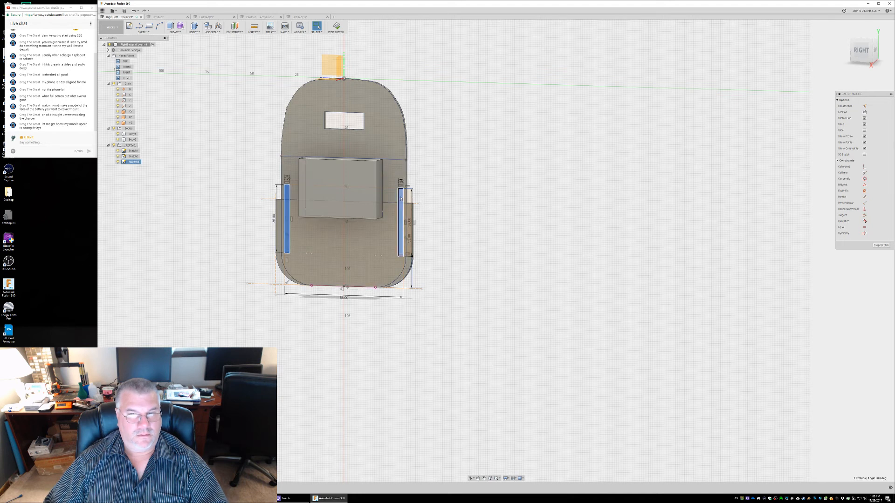
left_click(175, 31)
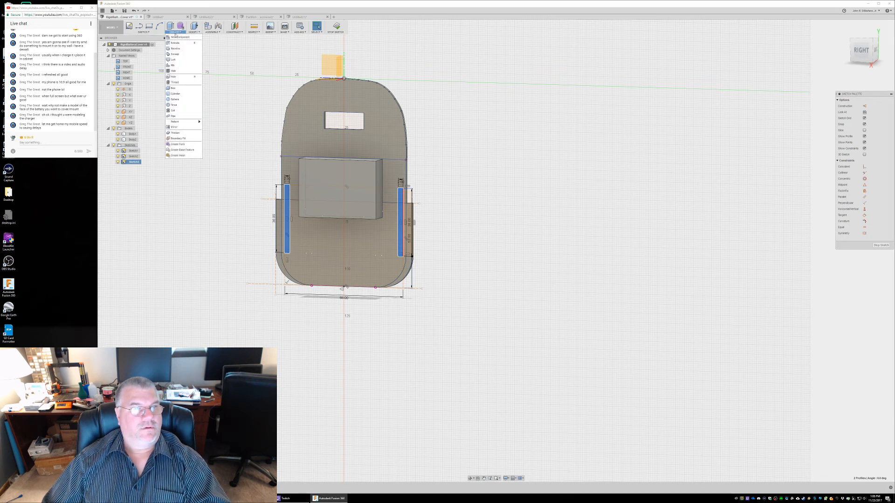
left_click(178, 44)
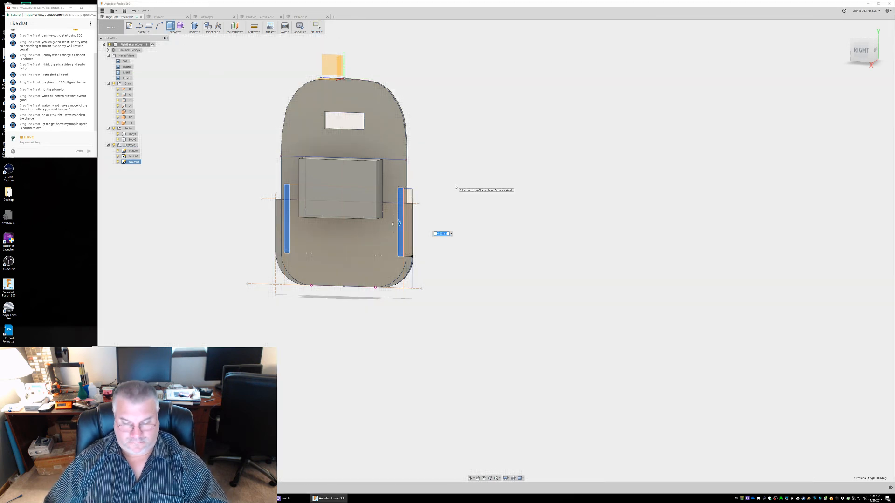
type("11.5")
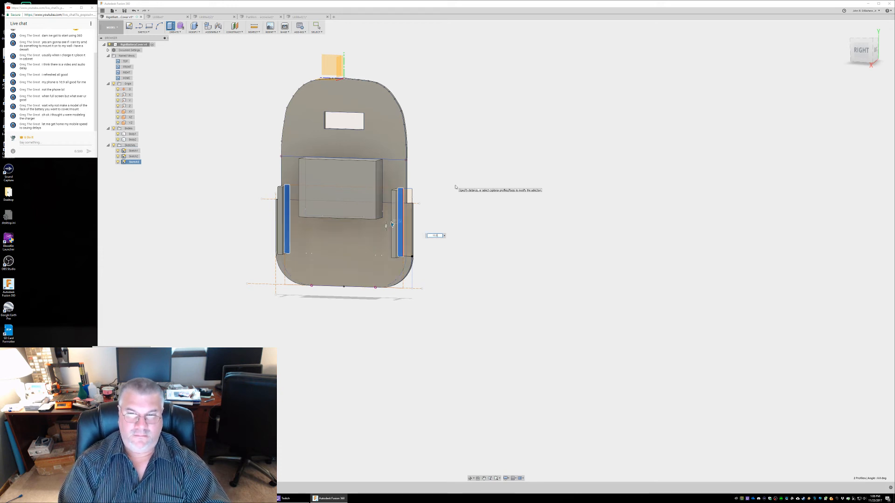
key("Return")
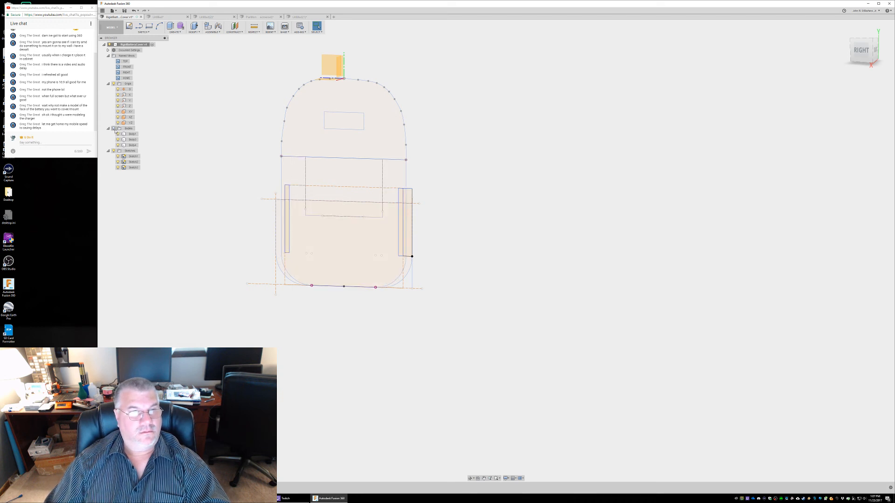
Select the two inner rectangles with the bodies hidden, and show the bodies again to compare them with the extruded rails
left_click(287, 205)
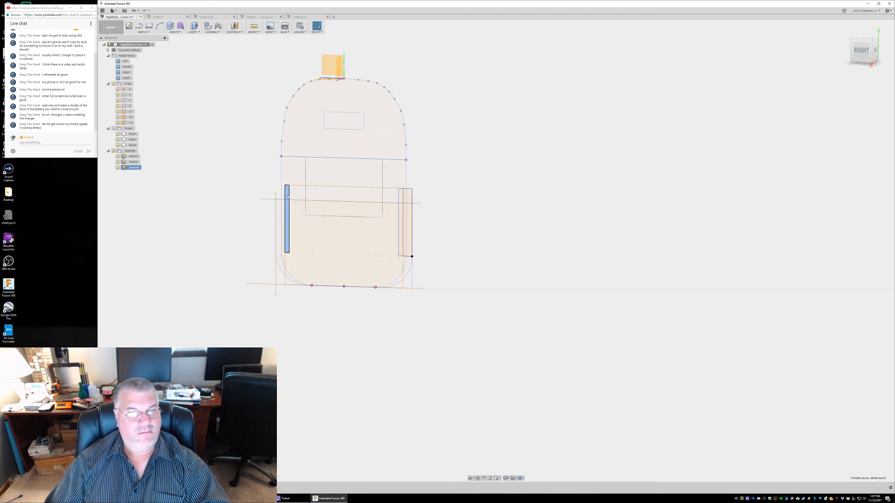
left_click(401, 198, "shift")
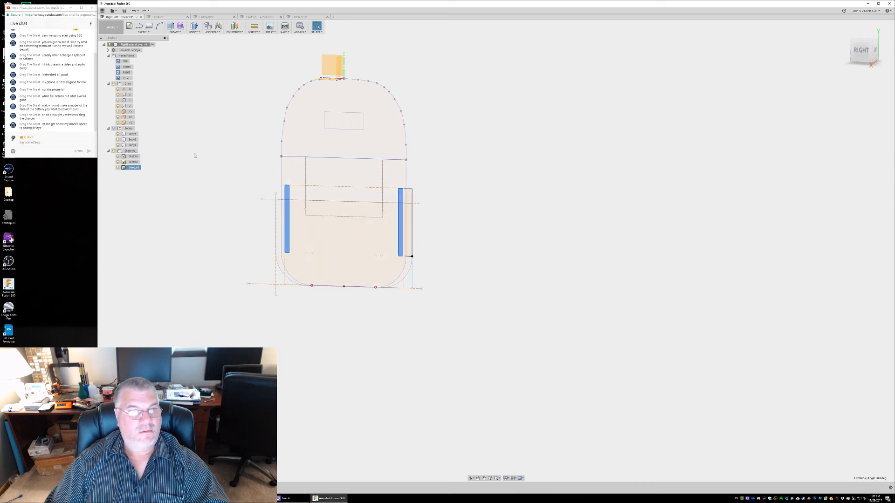
left_click(113, 129)
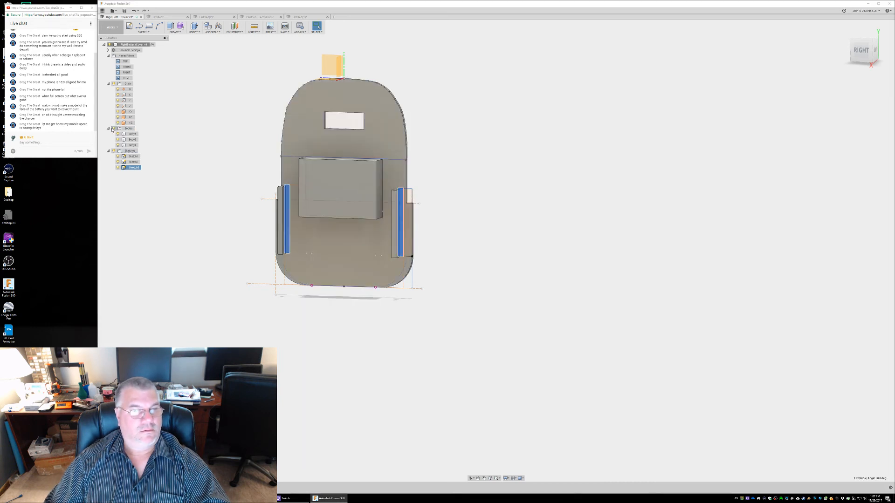
middle_click_drag(221, 125, 252, 146, "shift")
middle_click_drag(244, 151, 291, 144, "shift")
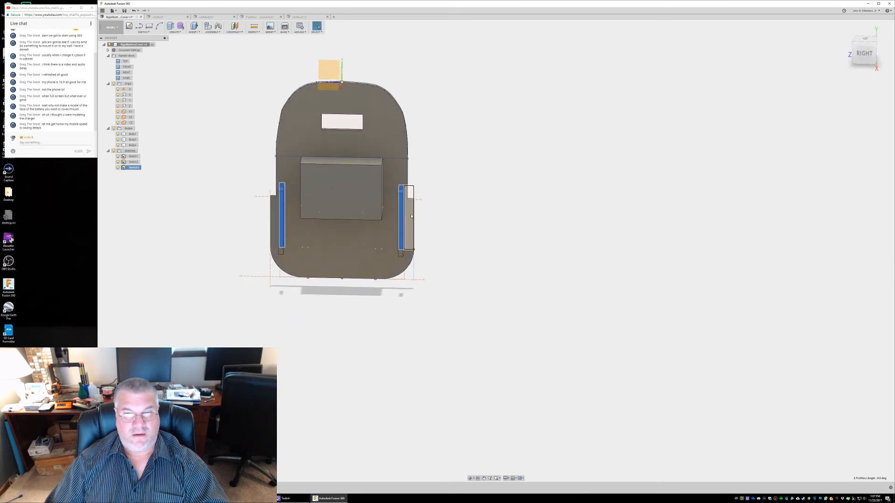
Extrude the outer side rectangle beside the inner rail 11.8 mm to connect that rail to the cover
left_click(410, 255)
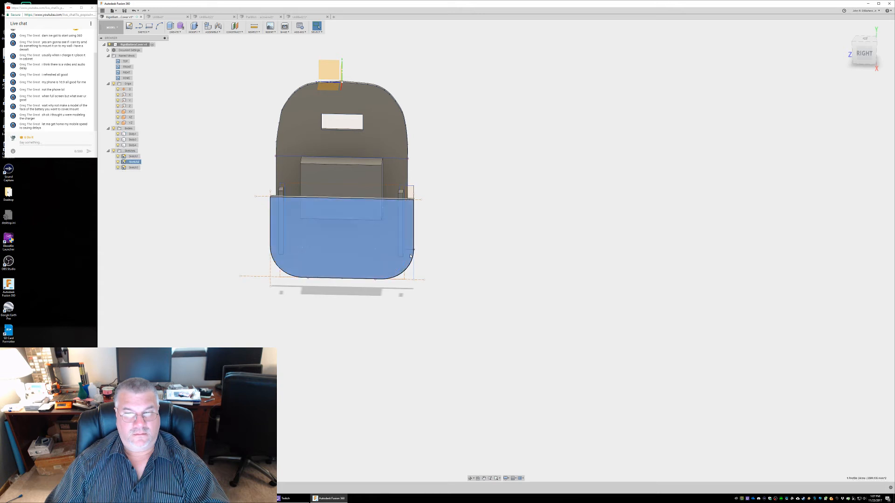
left_click(410, 229)
mouse_move(434, 216)
middle_mouse_down("shift")
mouse_move(355, 205)
mouse_move(429, 208)
mouse_move(416, 224)
mouse_move(426, 221)
middle_mouse_up("shift")
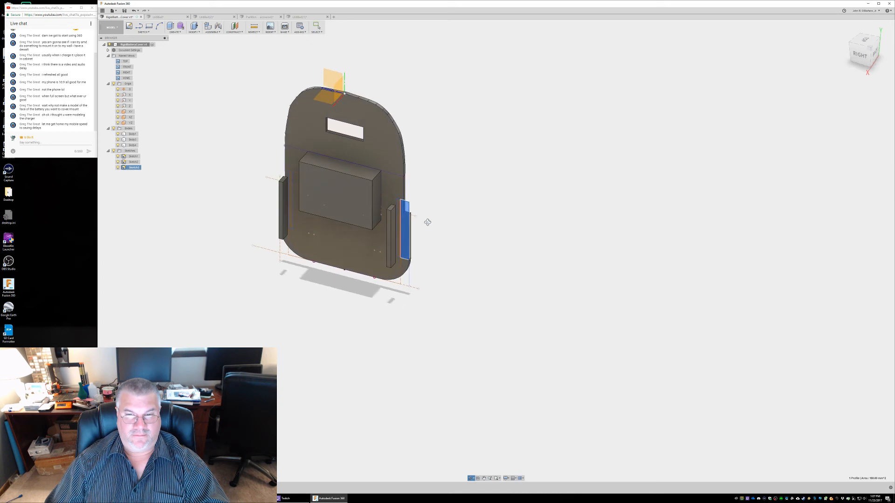
right_click(405, 209)
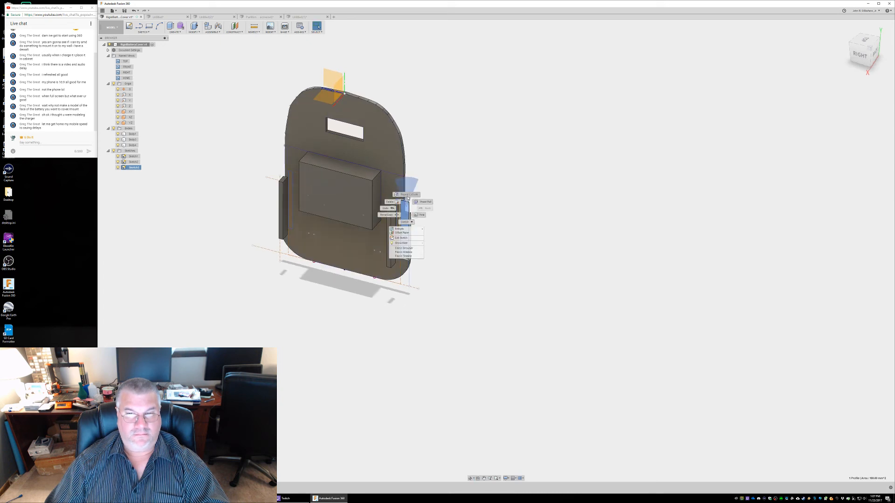
left_click(407, 195)
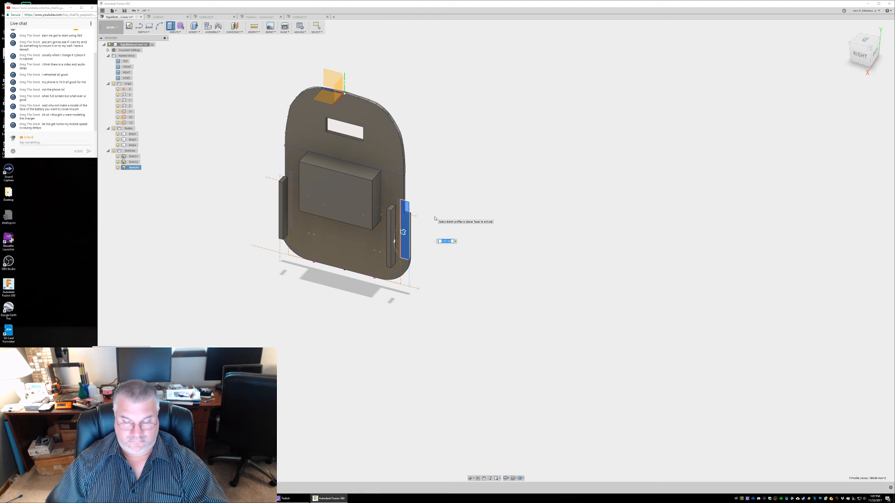
type("11.8")
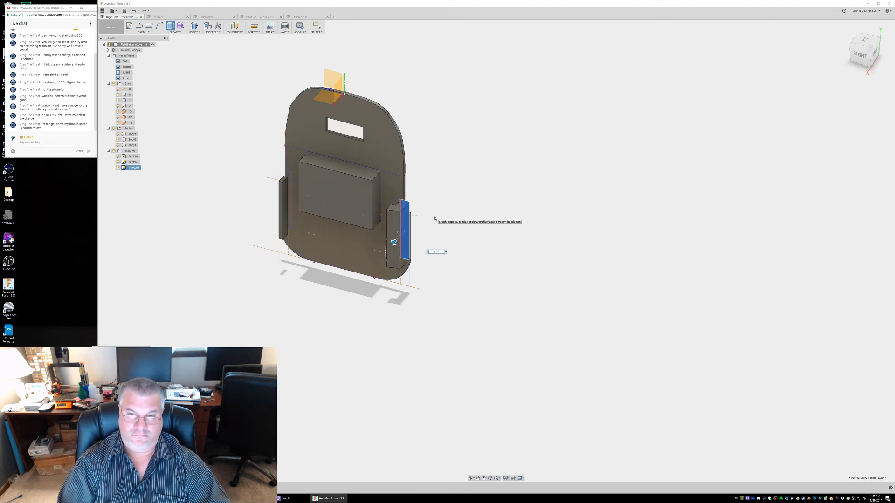
key("Return")
Inspect the connected rail, the detached opposite rail and the cover's outer outline from several angles
middle_click_drag(474, 209, 428, 170, "shift")
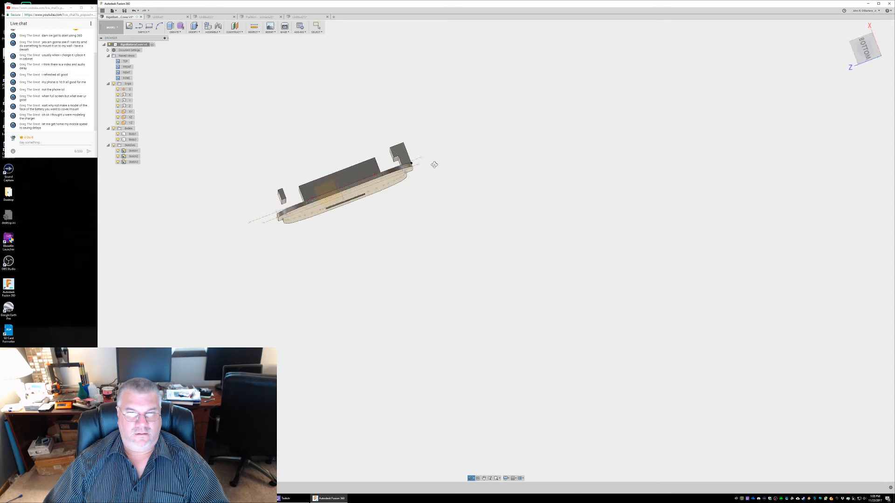
middle_click_drag(428, 150, 429, 165, "shift")
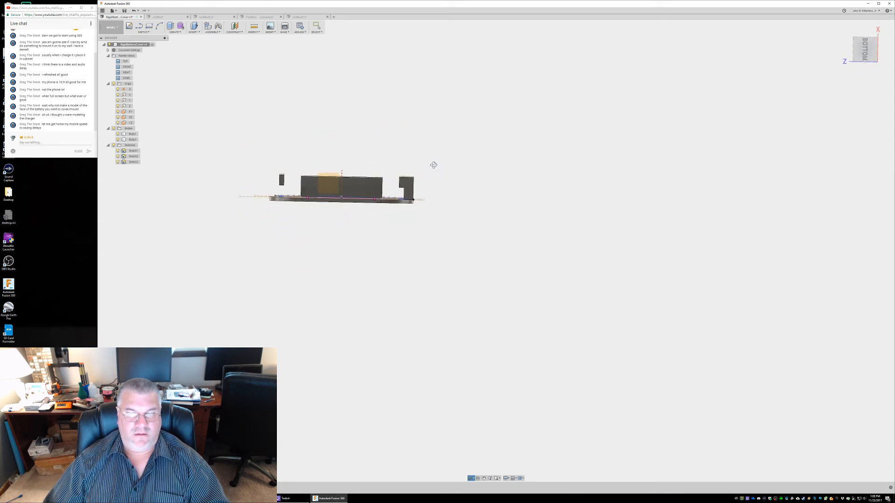
middle_click_drag(394, 176, 396, 236, "shift")
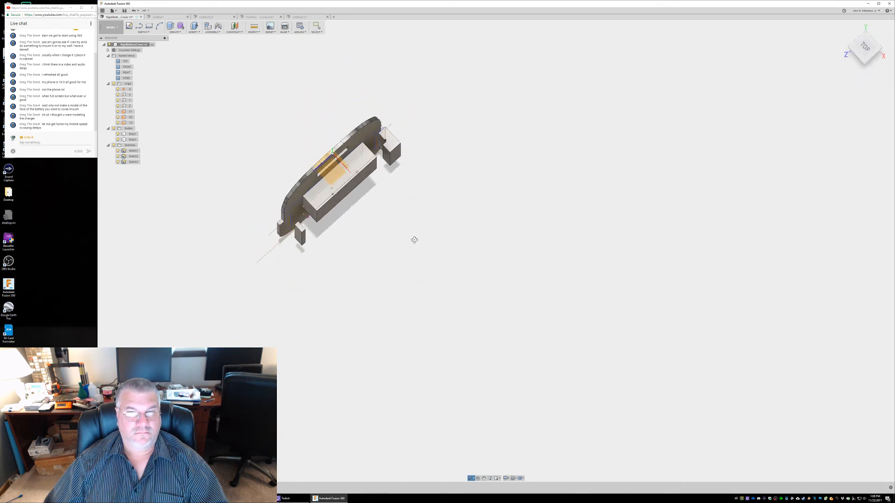
middle_click_drag(408, 235, 400, 172, "shift")
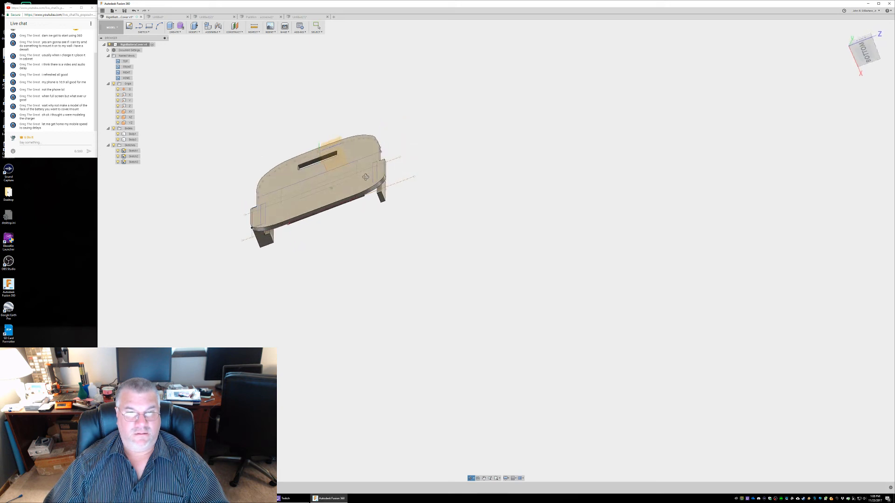
middle_click_drag(377, 185, 357, 284, "shift")
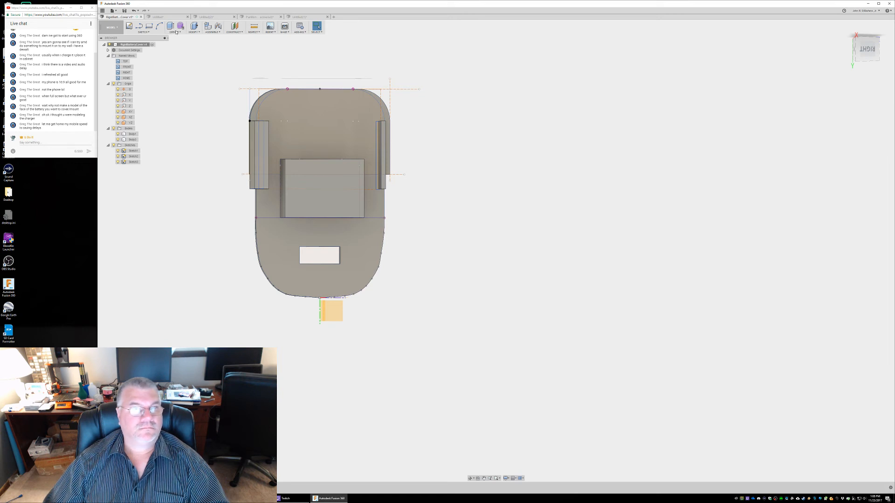
Face the cover's left side squarely and hide the bodies so the side rectangles of the sketch are exposed
middle_click_drag(183, 142, 197, 72, "shift")
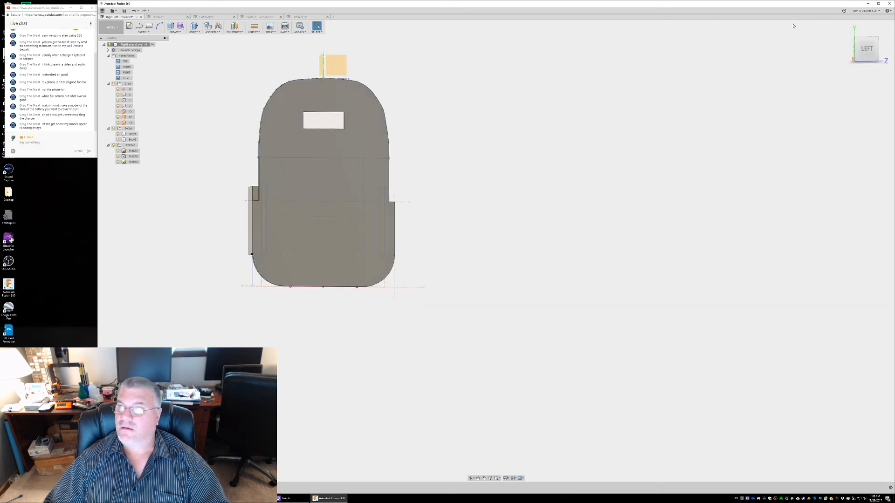
left_click(865, 48)
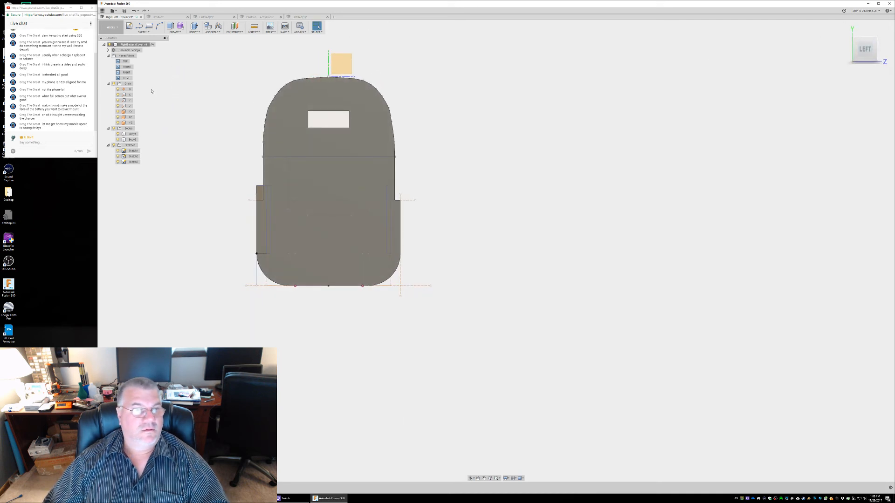
scroll(322, 165, "up", 5)
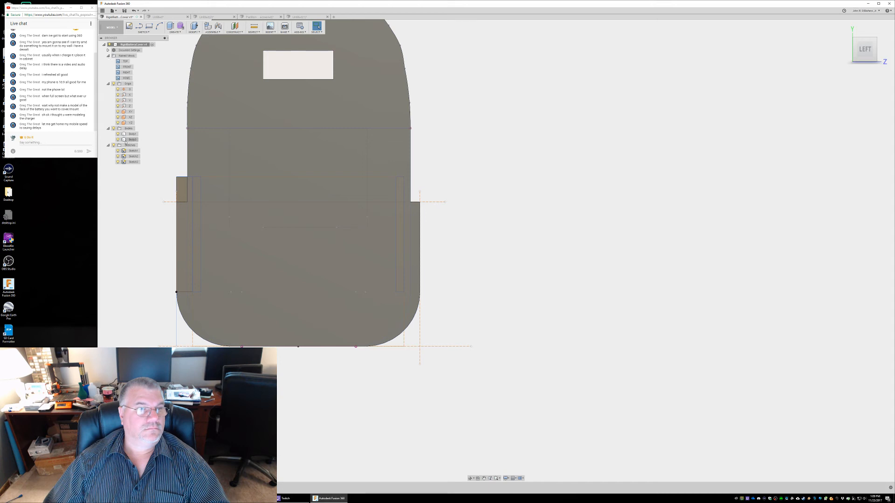
left_click(114, 128)
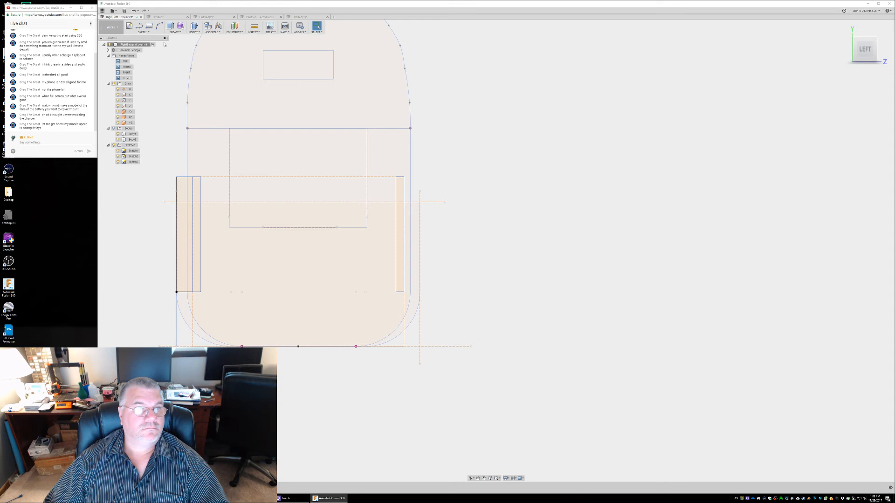
left_click(150, 27)
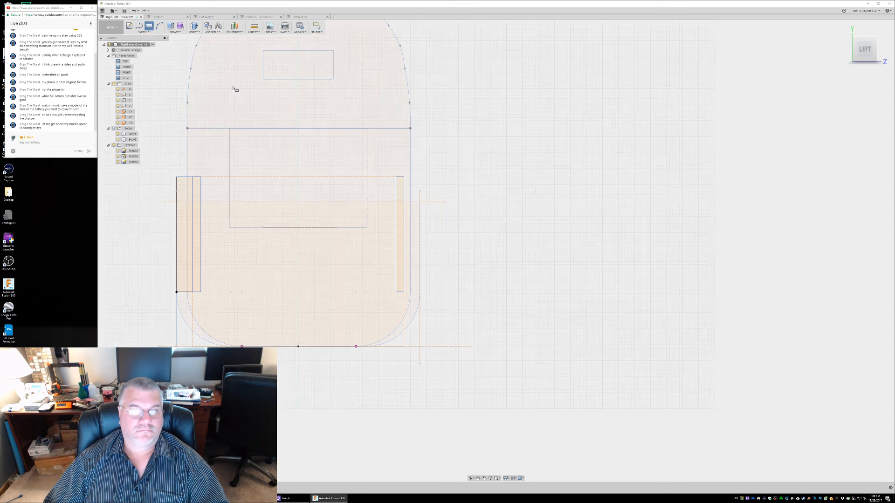
left_click(404, 179)
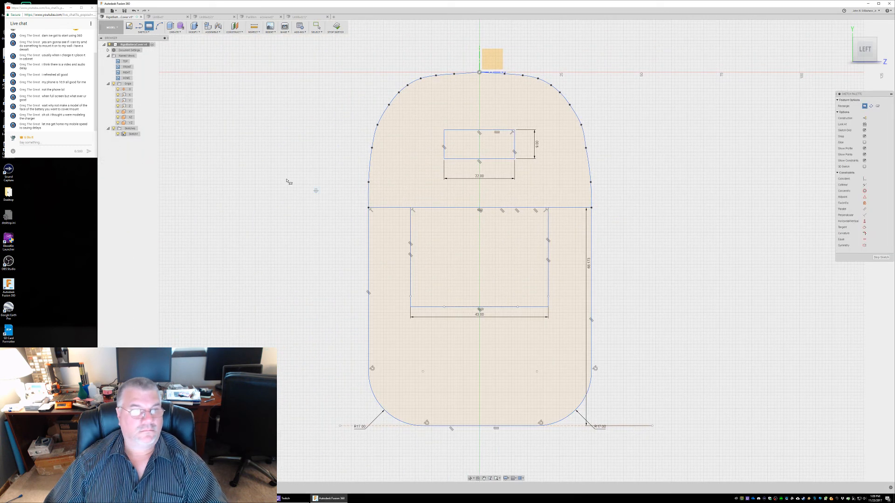
key("Escape")
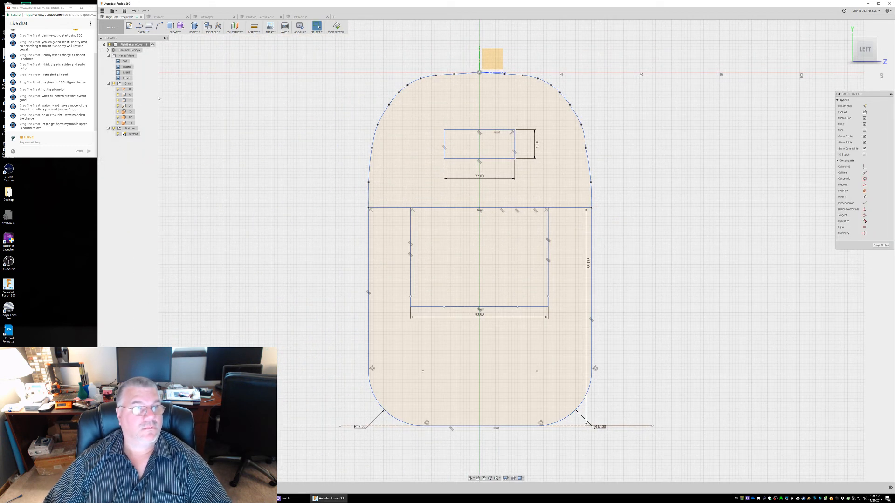
left_click(133, 11)
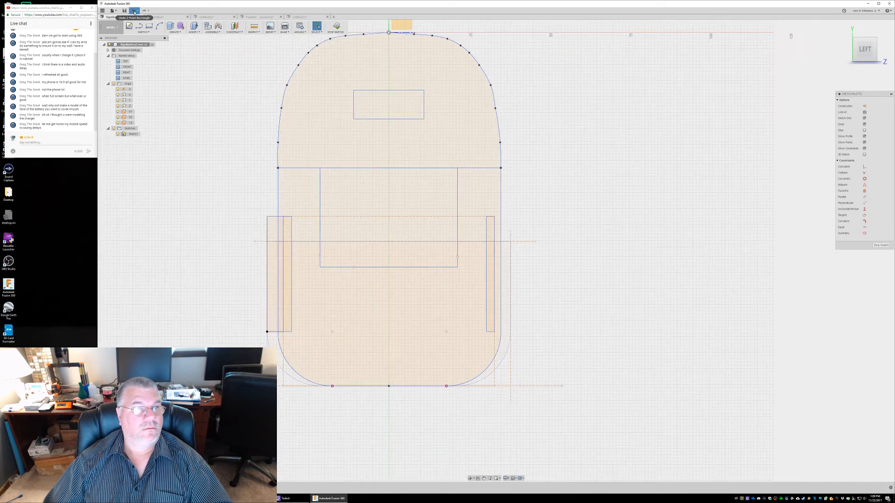
Draw a two-point rectangle in Sketch3 from the detached rail's outer upper corner to the cover's outer outline, level with the rail's lower end
left_click(130, 161)
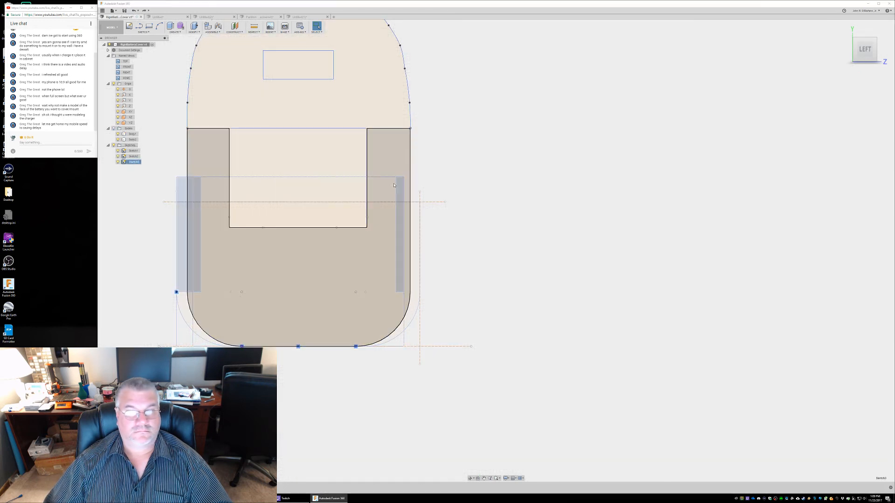
left_click(149, 26)
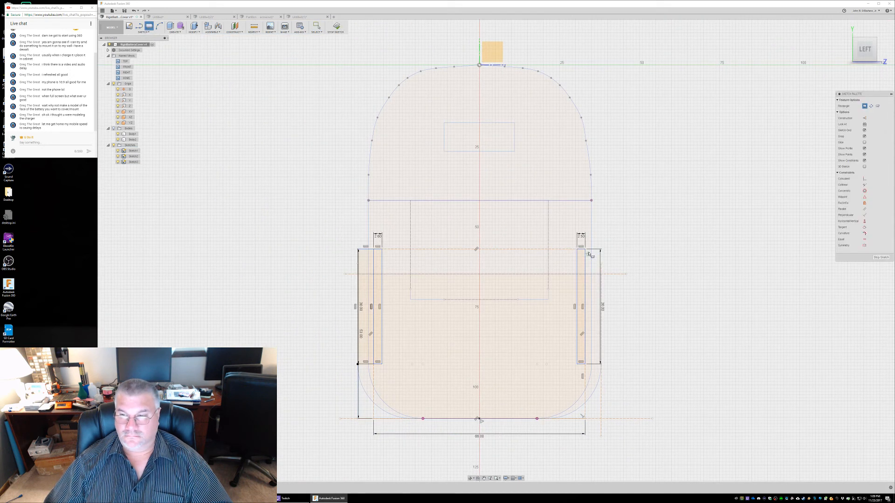
left_click(585, 250)
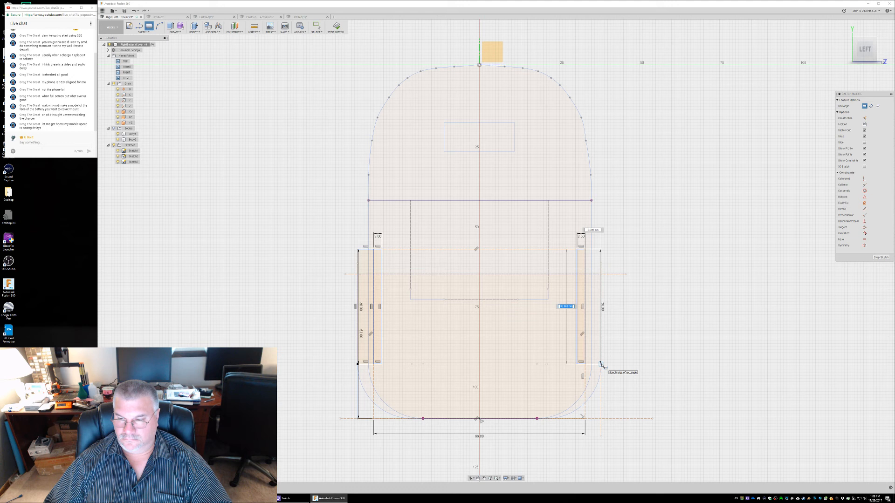
scroll(601, 364, "up", 8)
scroll(601, 368, "up", 2)
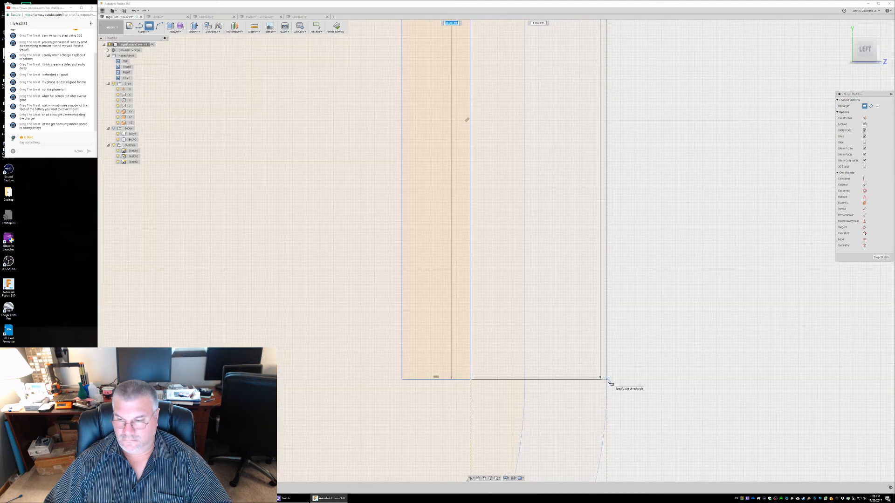
left_click(607, 380)
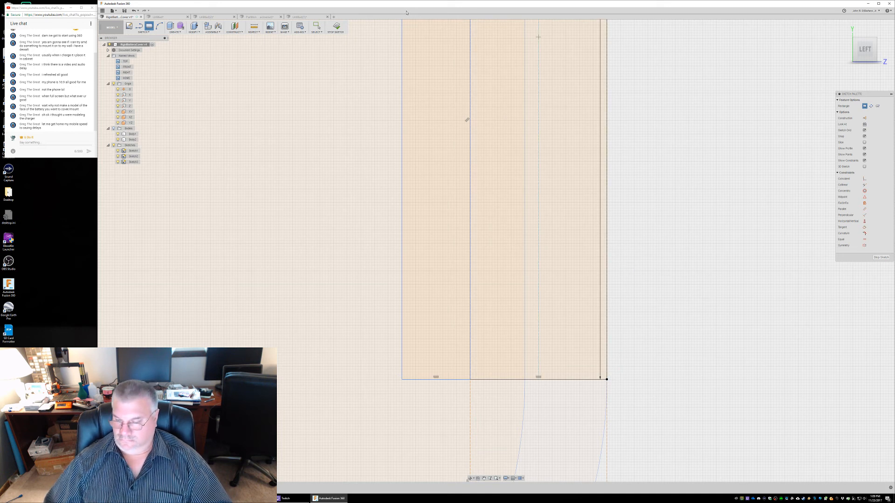
key("Escape")
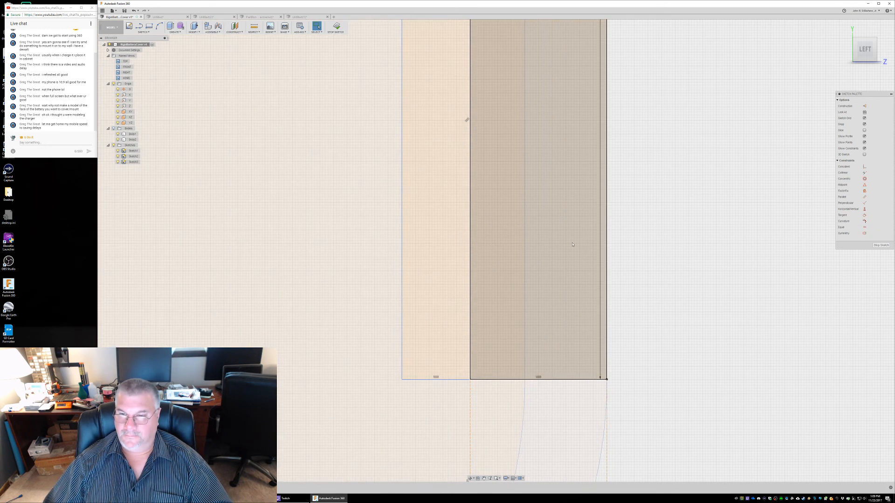
left_click(573, 245)
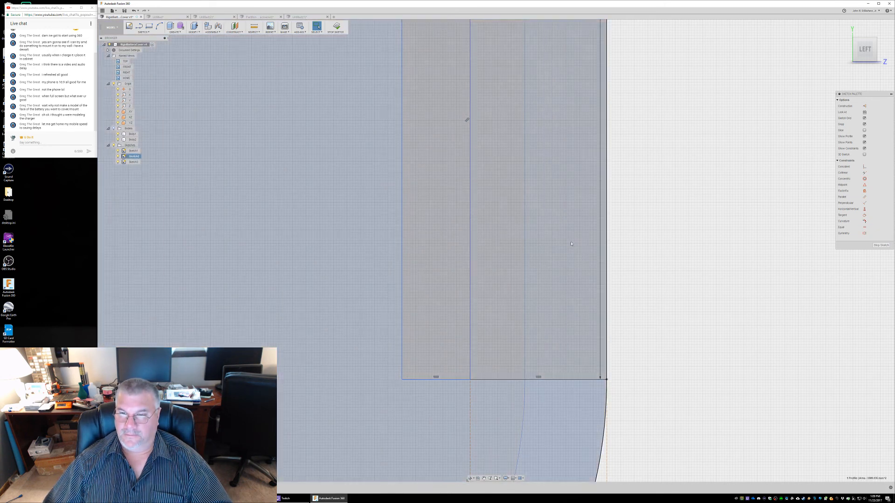
scroll(643, 249, "up", 3)
scroll(640, 245, "down", 10)
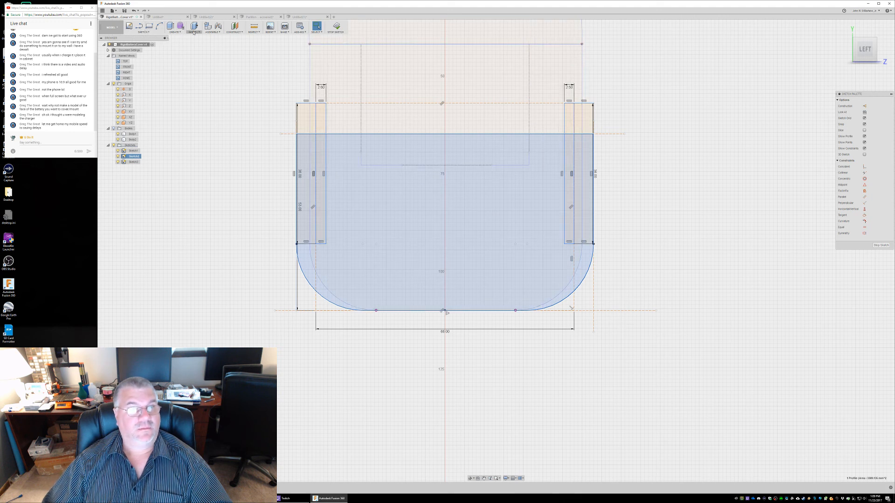
left_click(172, 31)
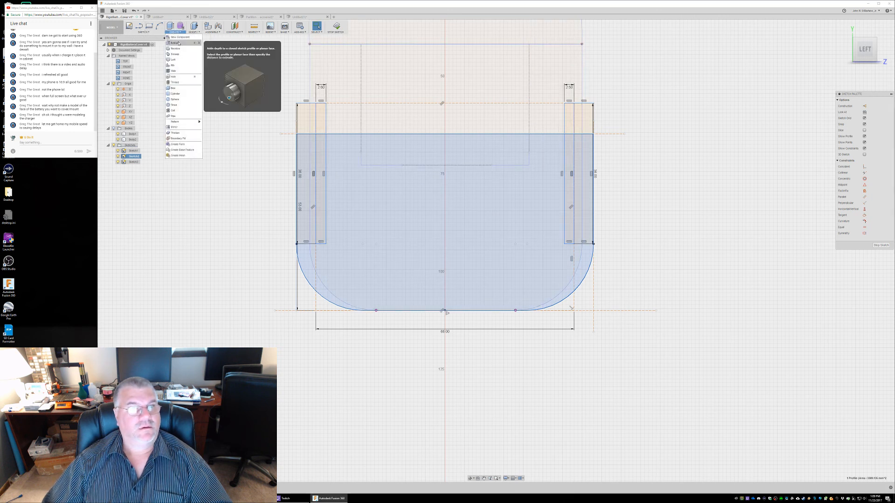
left_click(178, 43)
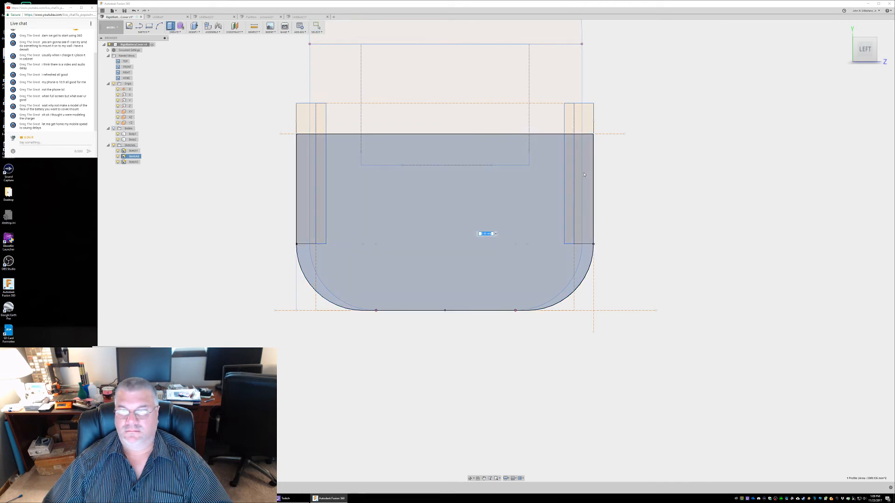
key("Escape")
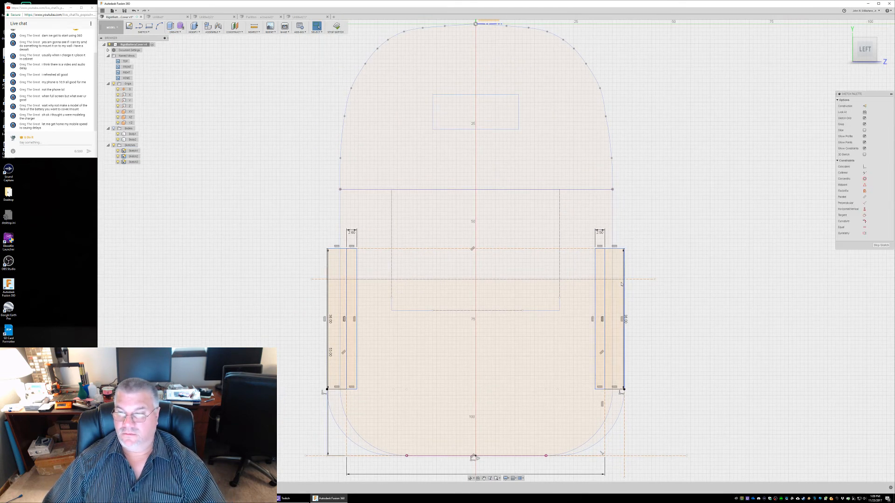
Extrude the new outer side rectangle with Press Pull and show the bodies again
left_click(618, 269)
right_click(618, 267)
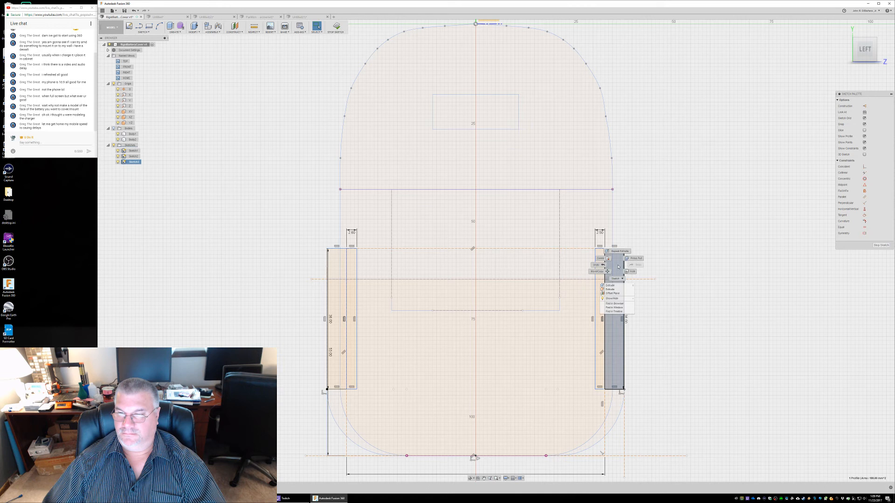
left_click(633, 258)
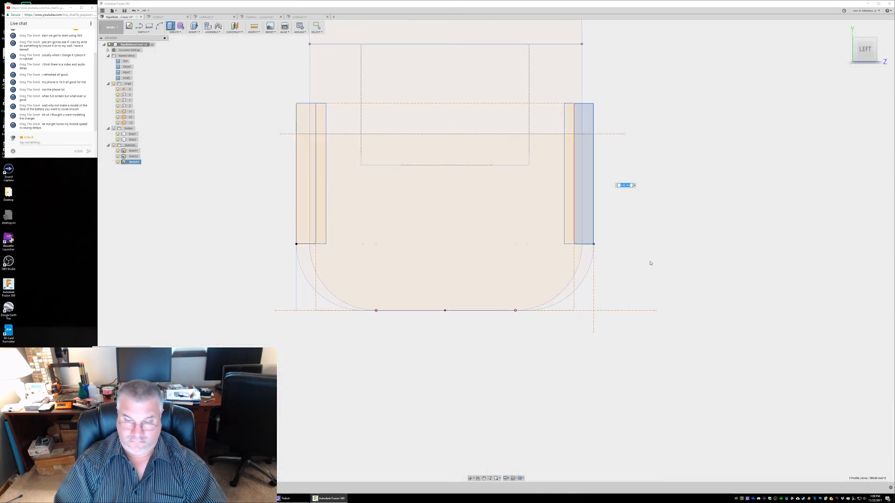
key("Return")
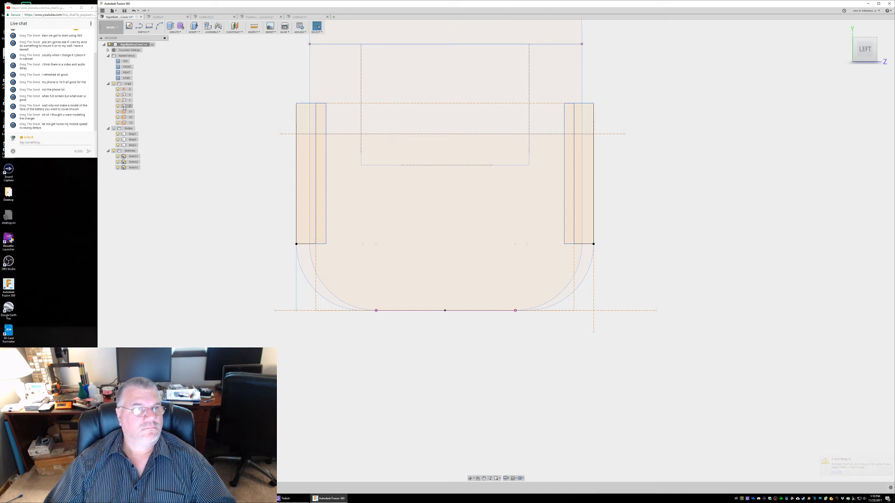
left_click(114, 129)
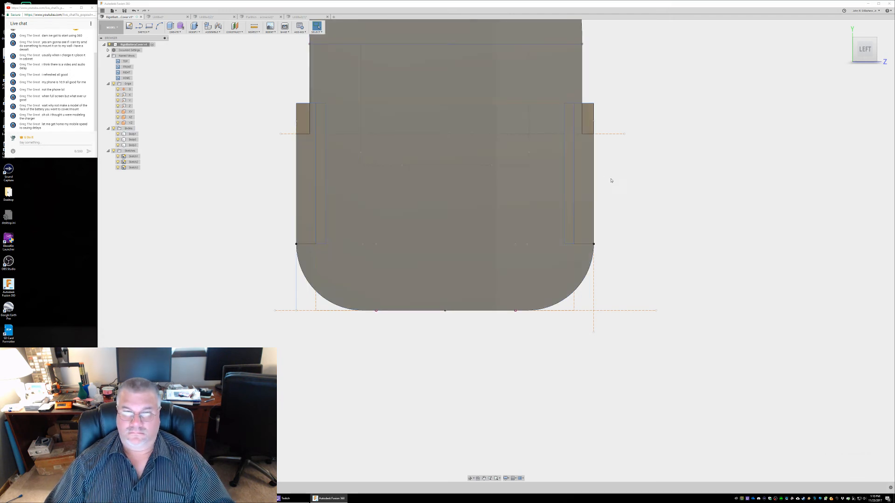
Check both side rails and their connection to the cover from several angles, and save the design
middle_click_drag(627, 181, 718, 177, "shift")
key("Escape")
middle_click_drag(521, 118, 213, 176)
middle_click_drag(526, 108, 576, 63, "shift")
middle_click_drag(583, 135, 504, 115, "shift")
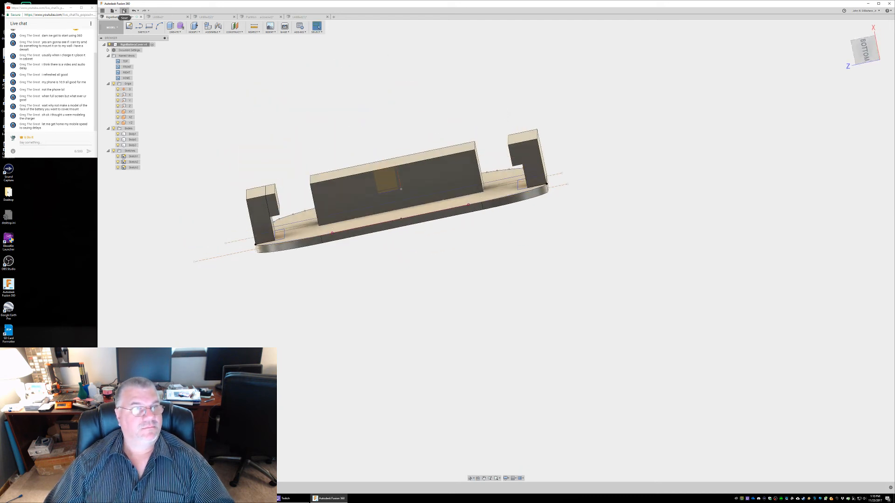
left_click(124, 11)
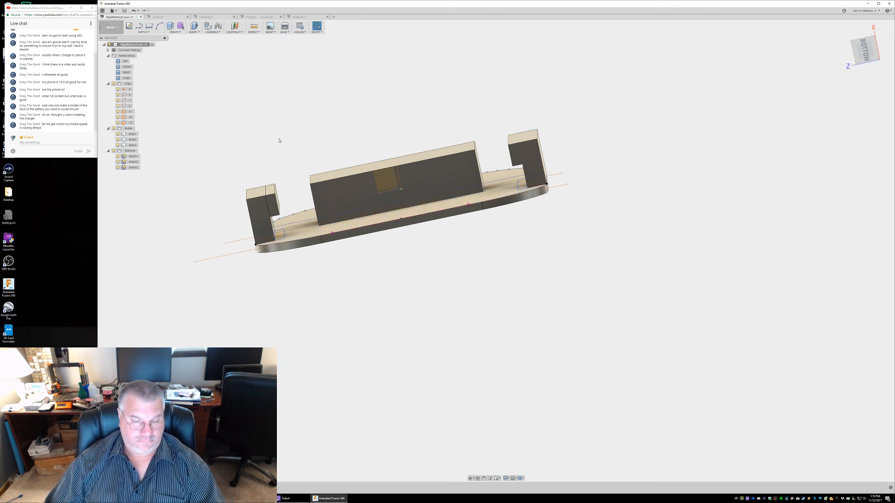
Examine the cover's flat back, side rails and central block from several angles
left_click(128, 128)
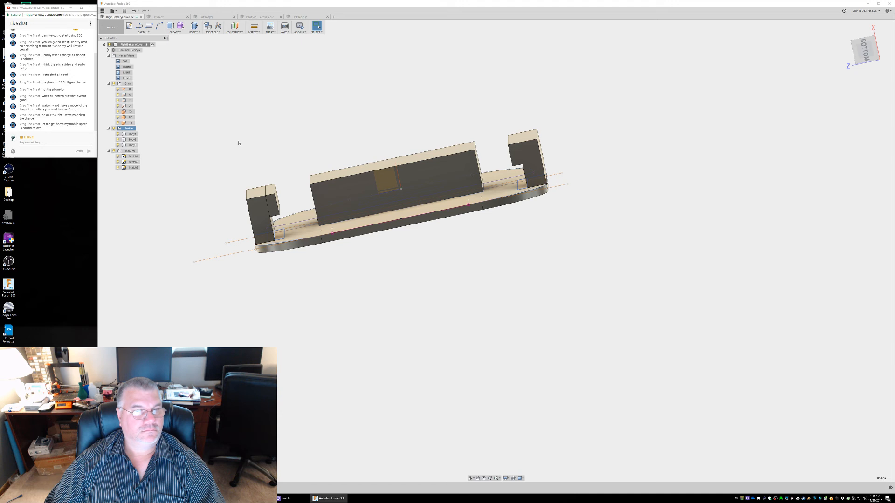
left_click(331, 146)
middle_click_drag(331, 140, 333, 110, "shift")
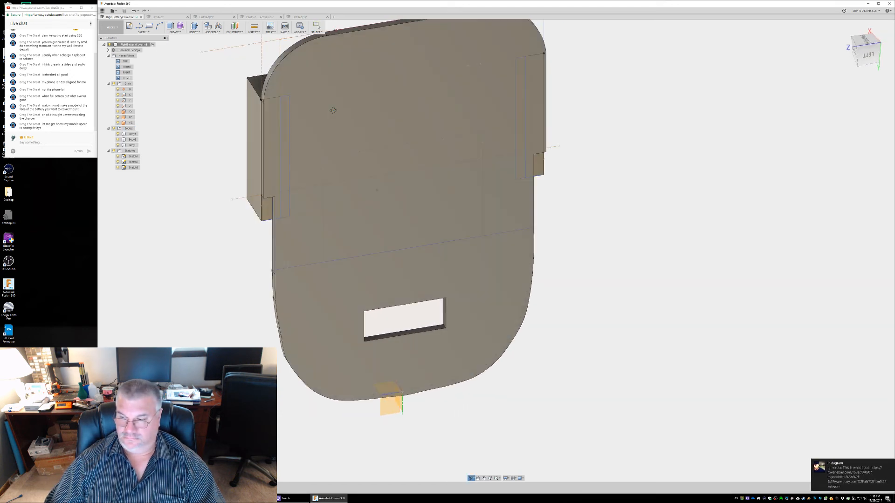
mouse_move(226, 116)
middle_mouse_down("shift")
mouse_move(241, 132)
mouse_move(281, 132)
mouse_move(278, 71)
mouse_move(361, 81)
mouse_move(379, 93)
mouse_move(380, 125)
mouse_move(406, 142)
mouse_move(400, 159)
mouse_move(326, 154)
middle_mouse_up("shift")
left_click(291, 148)
middle_click_drag(291, 148, 241, 127, "shift")
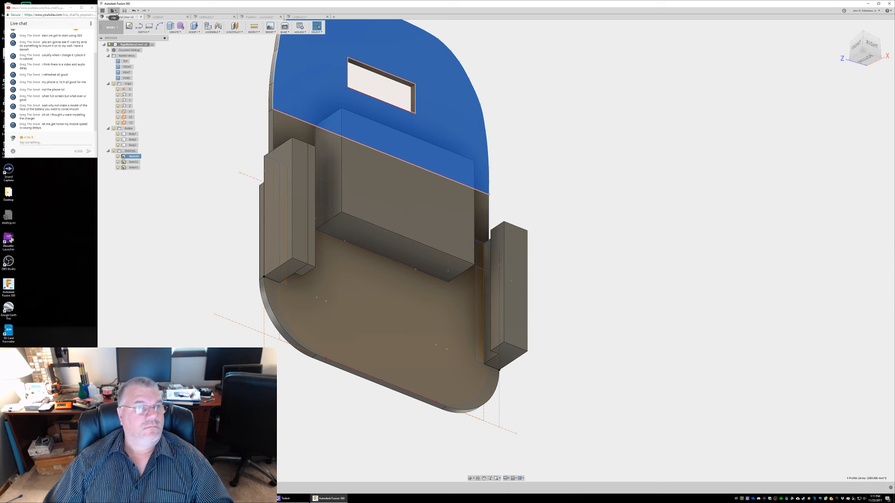
Export the whole battery cover design for 3D printing as RigidBatteryCover v2.stl in the RigidBatteryCover folder
left_click(117, 12)
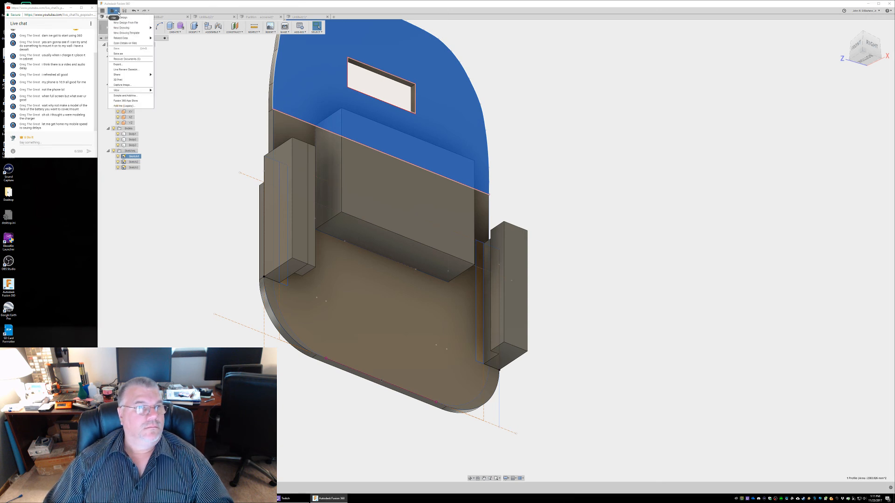
left_click(132, 81)
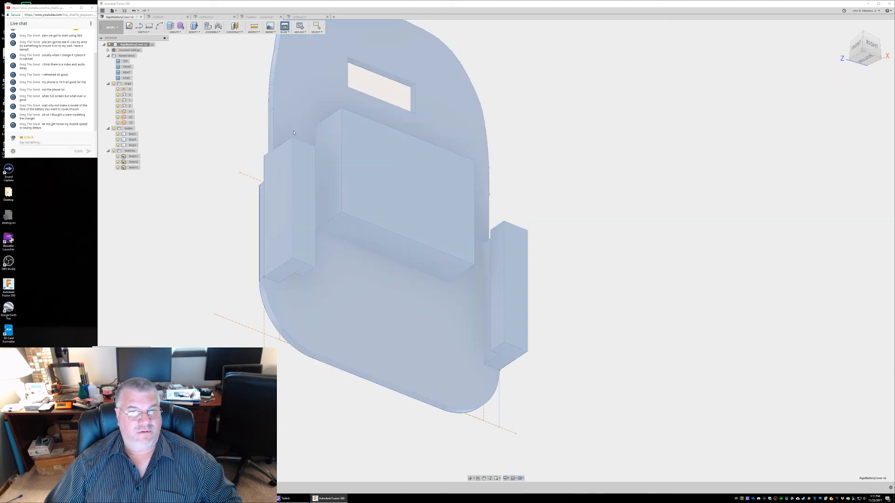
key("Escape")
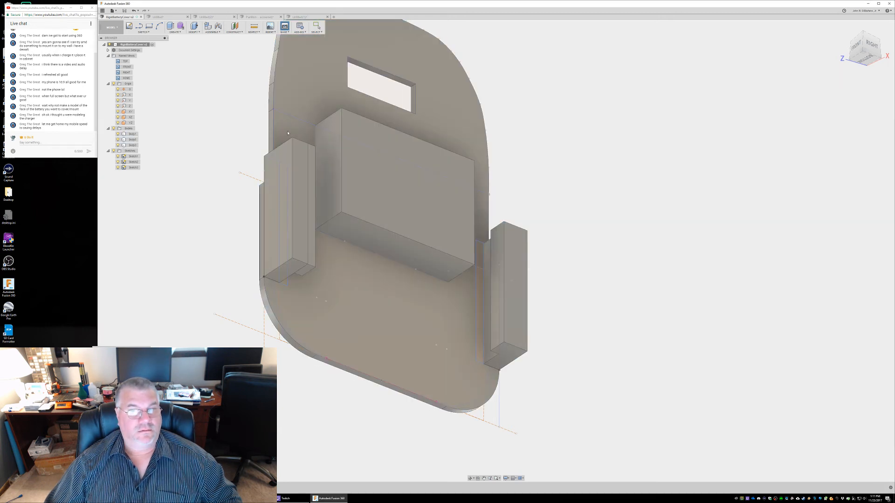
left_click(285, 164)
left_click(309, 167)
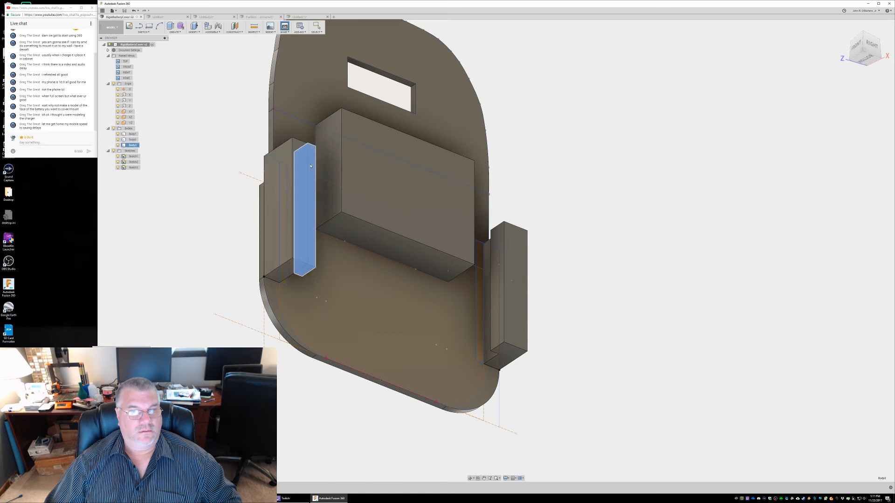
left_click(291, 173)
left_click(317, 160)
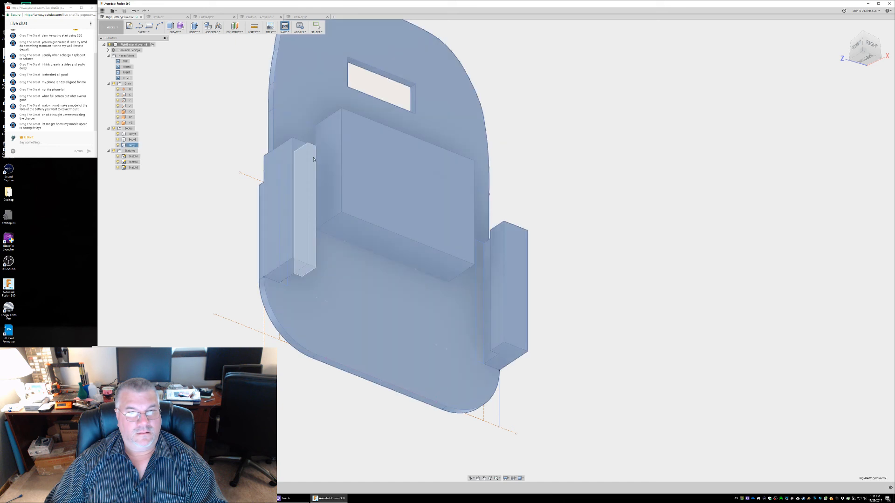
left_click(313, 159)
left_click(355, 132)
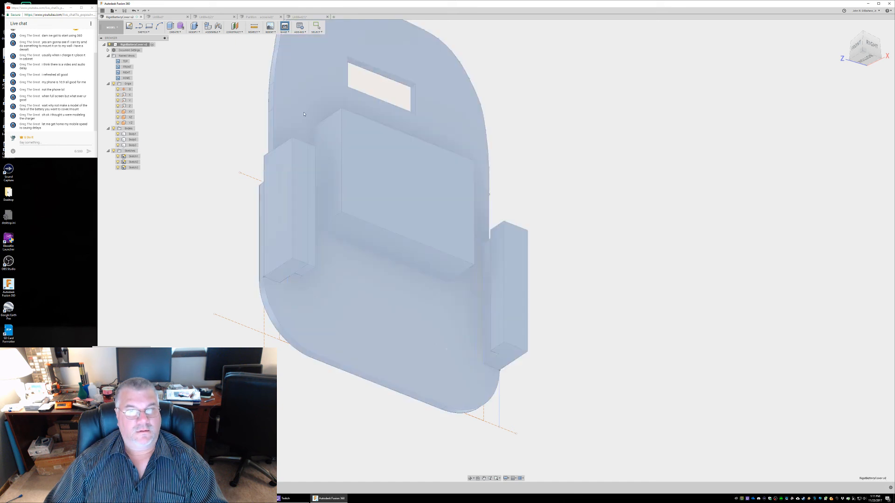
middle_click_drag(623, 235, 606, 215)
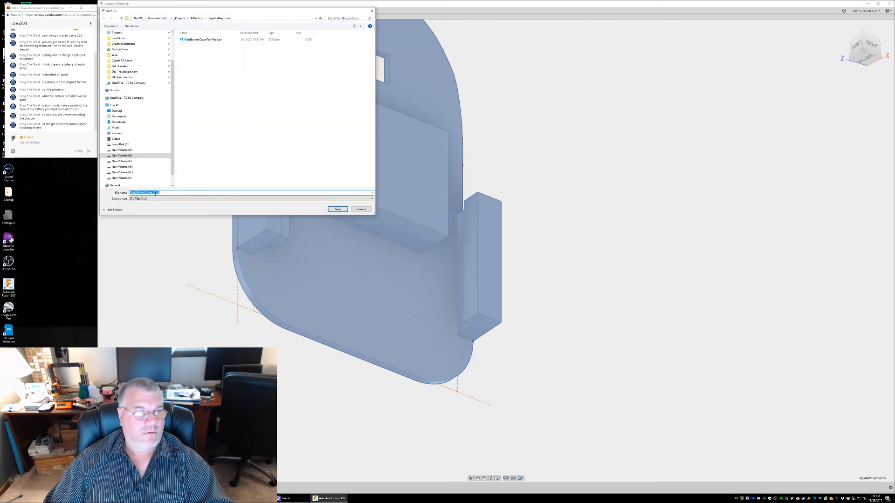
left_click(336, 210)
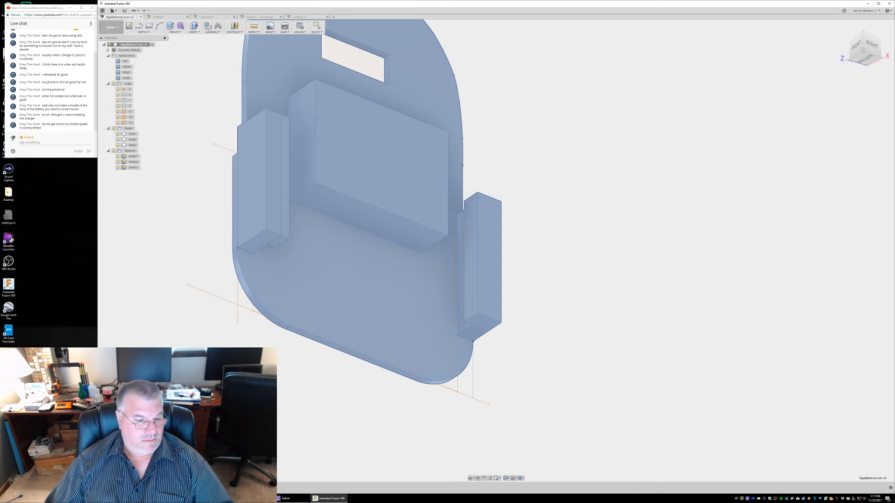
left_click(317, 26)
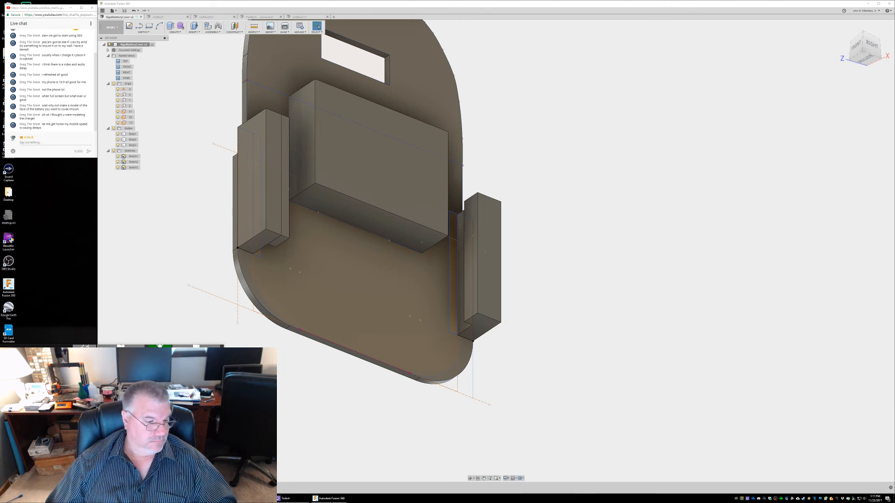
Browse to the Slic3r program folder under _Projects\3DPrinting on drive E, launch slic3r.exe and switch to Slic3r Prusa Edition
key("super+e")
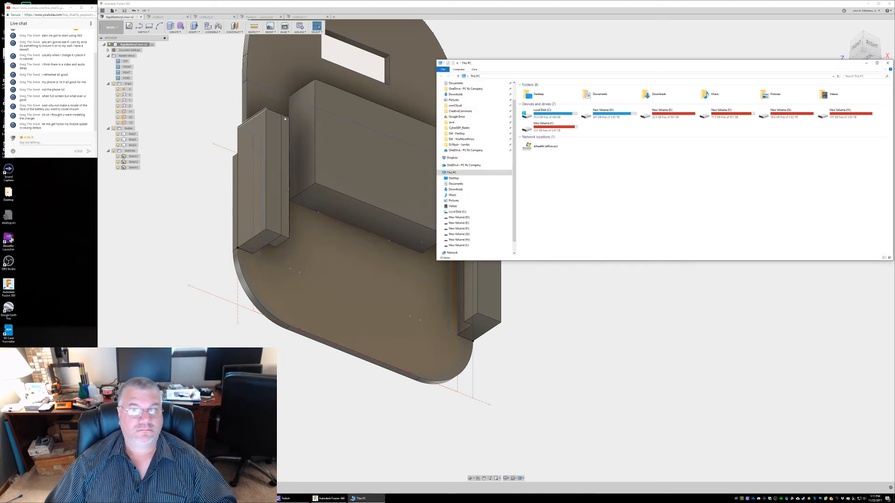
left_click_drag(568, 67, 222, 190)
double_click(321, 237)
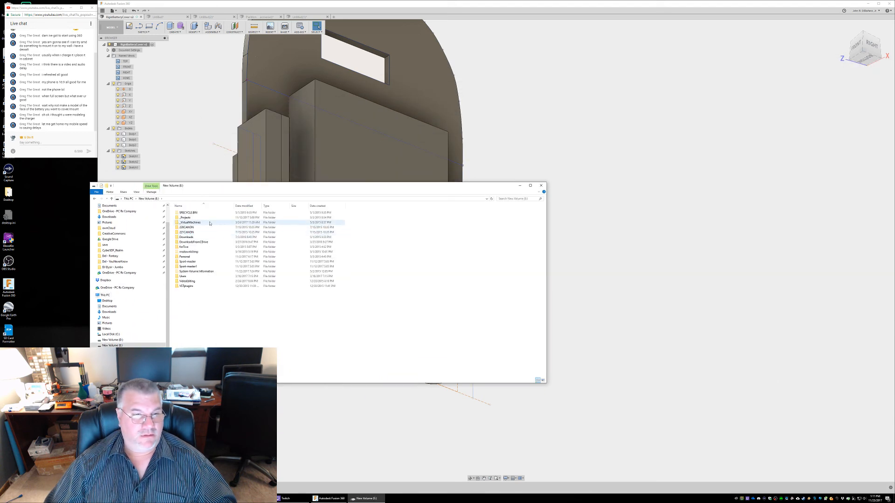
double_click(189, 217)
double_click(186, 212)
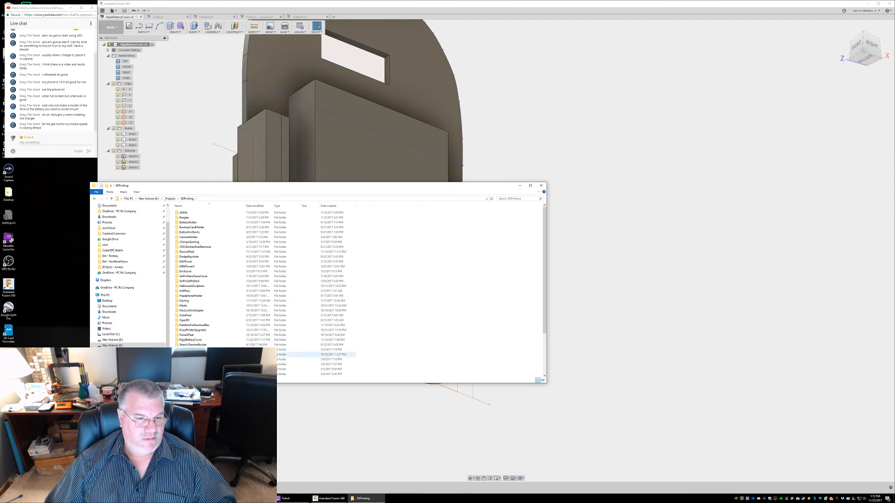
double_click(230, 355)
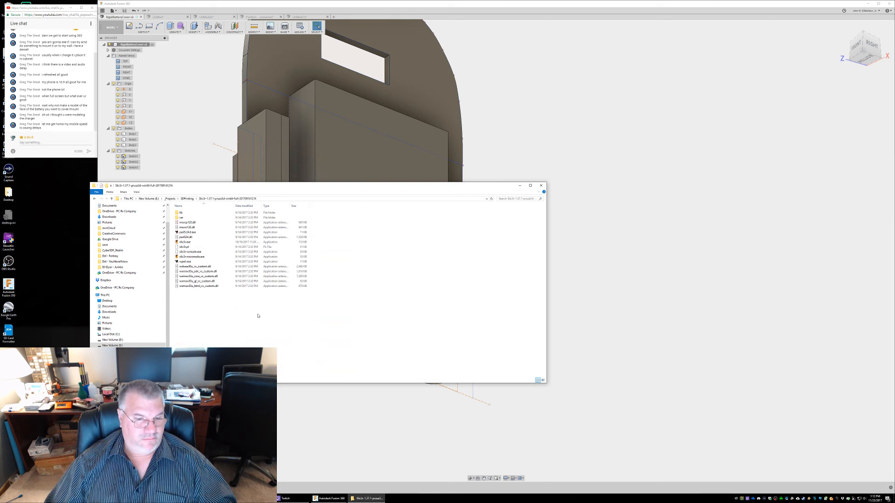
left_click(186, 242)
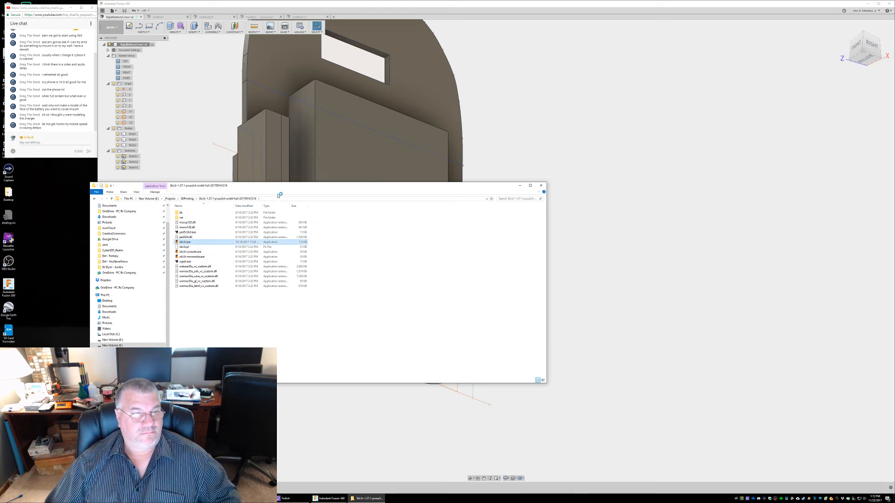
left_click(519, 185)
left_click(370, 200)
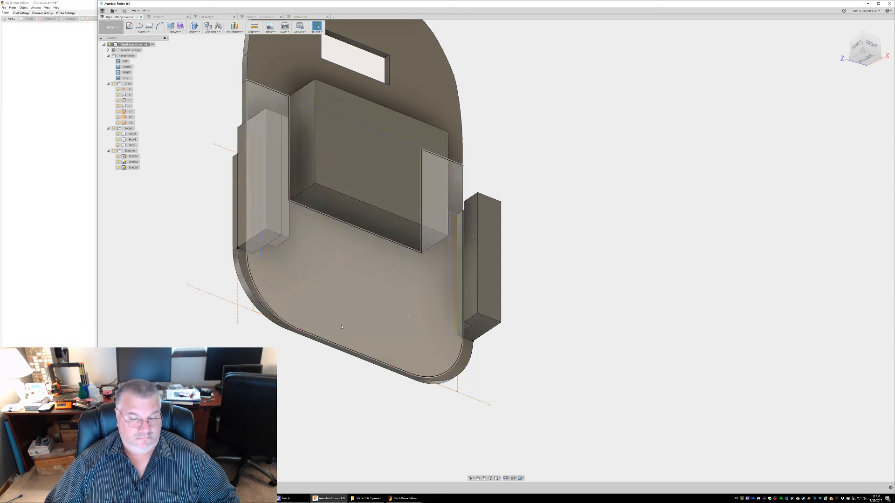
left_click(404, 498)
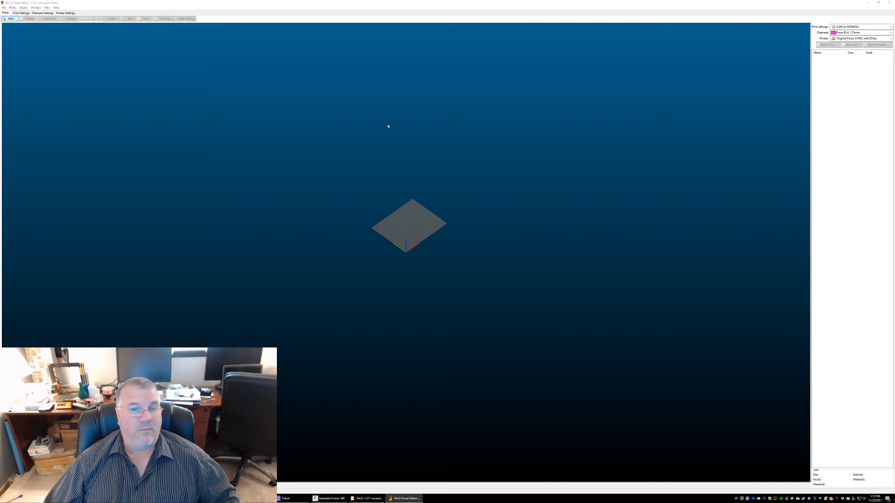
Import RigidBatteryCover v2.stl onto the print bed and rotate it 90° around the X axis
key("ctrl+i")
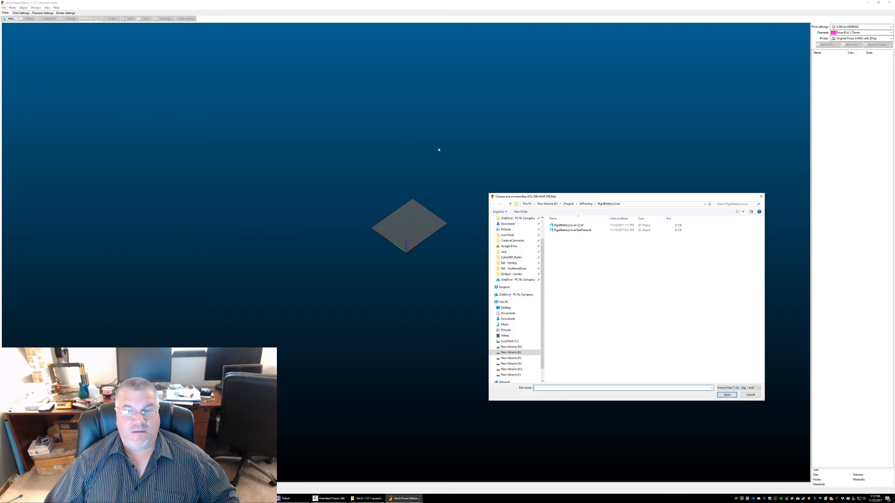
double_click(582, 227)
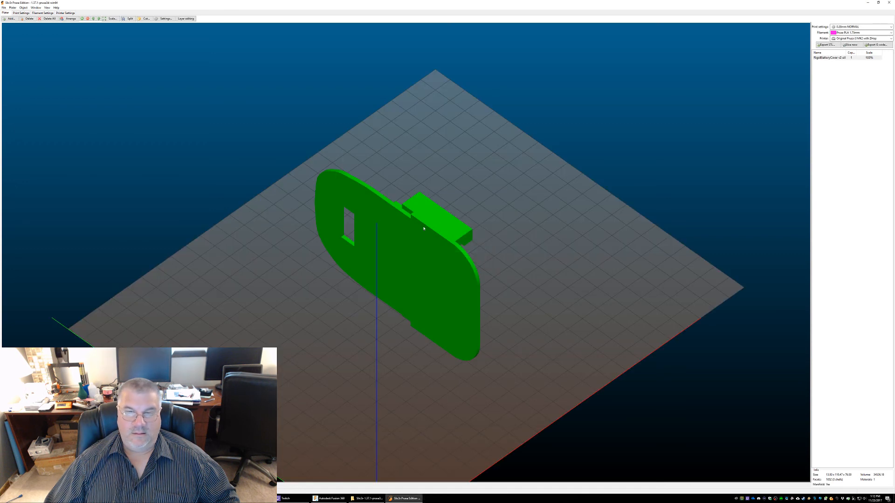
right_click(399, 242)
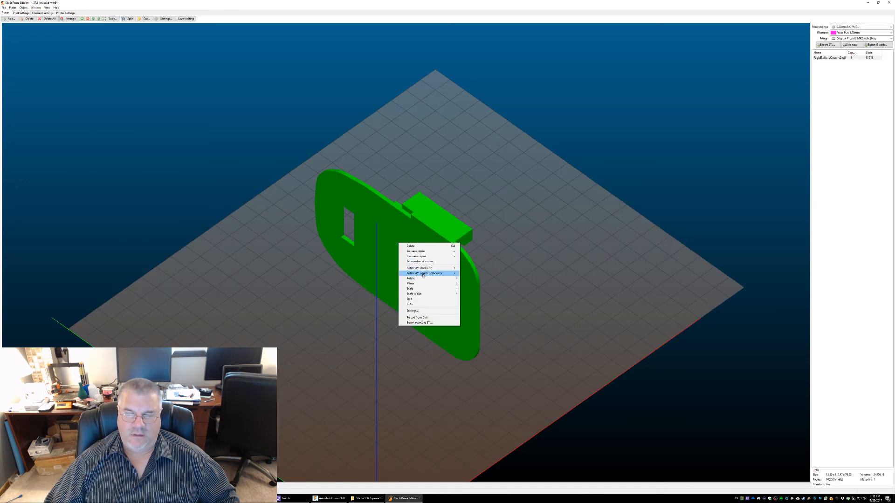
mouse_move(426, 278)
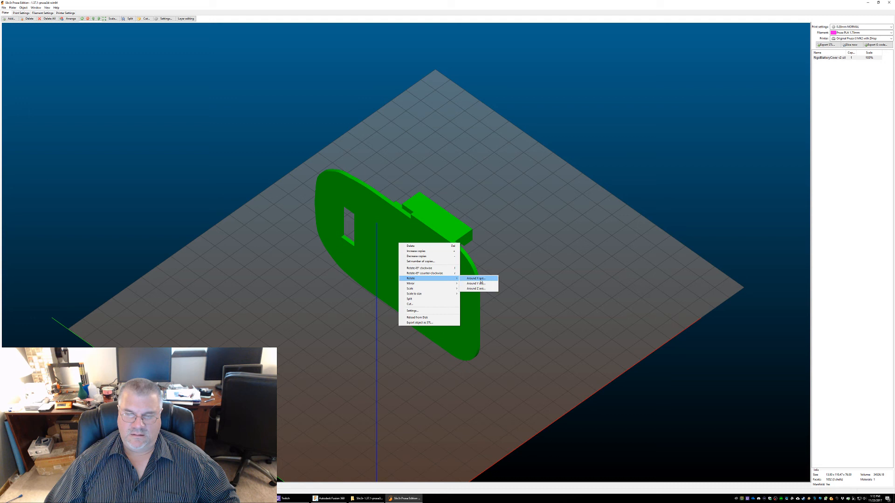
left_click(480, 278)
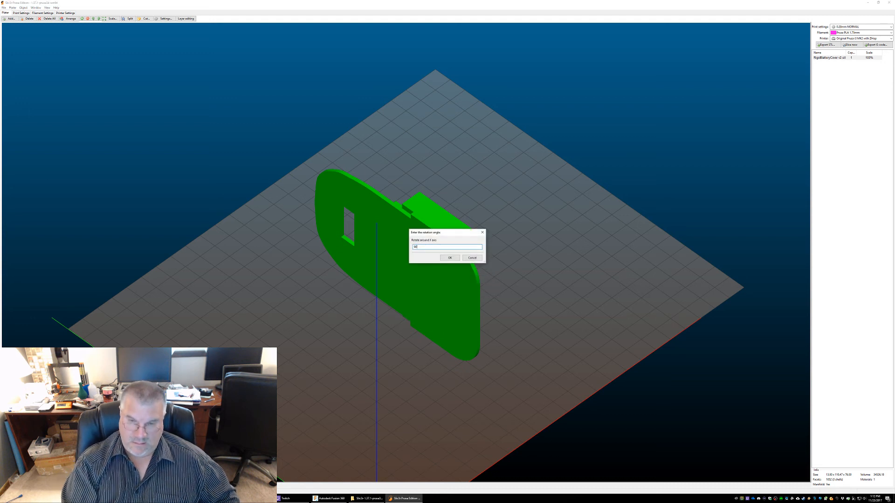
type("90")
key("Return")
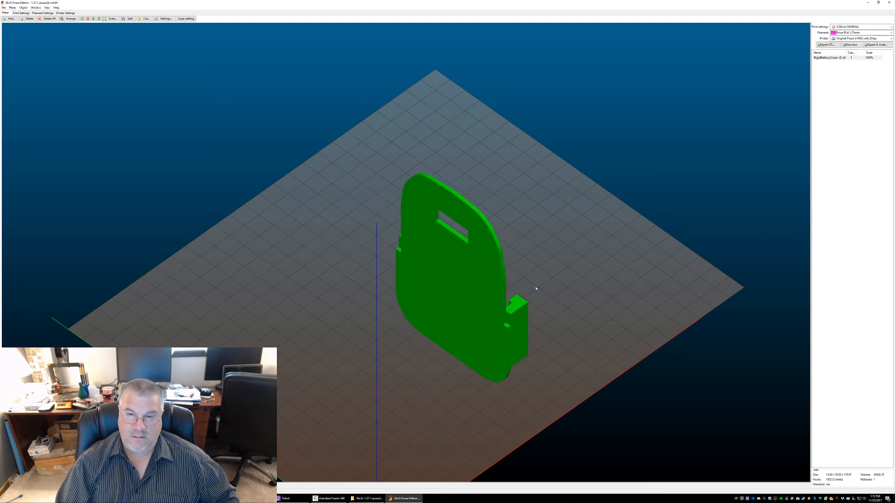
Rotate the upright cover around the Y axis so it lies horizontally over the print bed
right_click(456, 275)
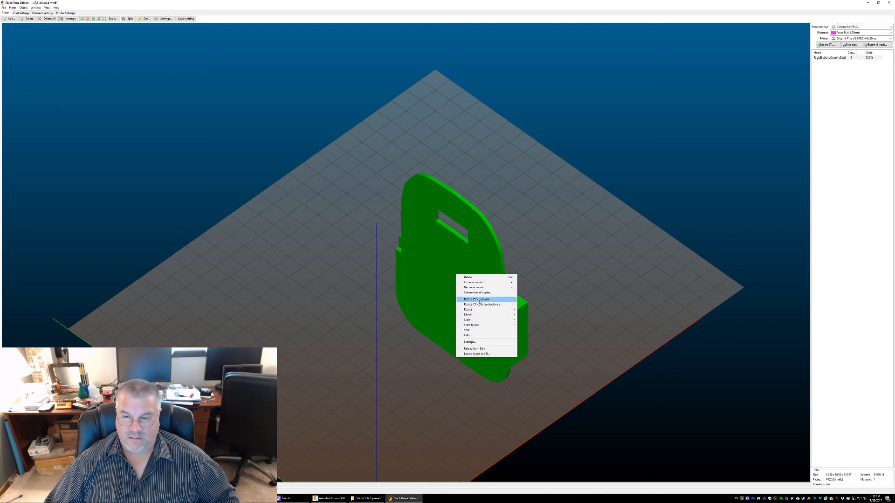
mouse_move(494, 309)
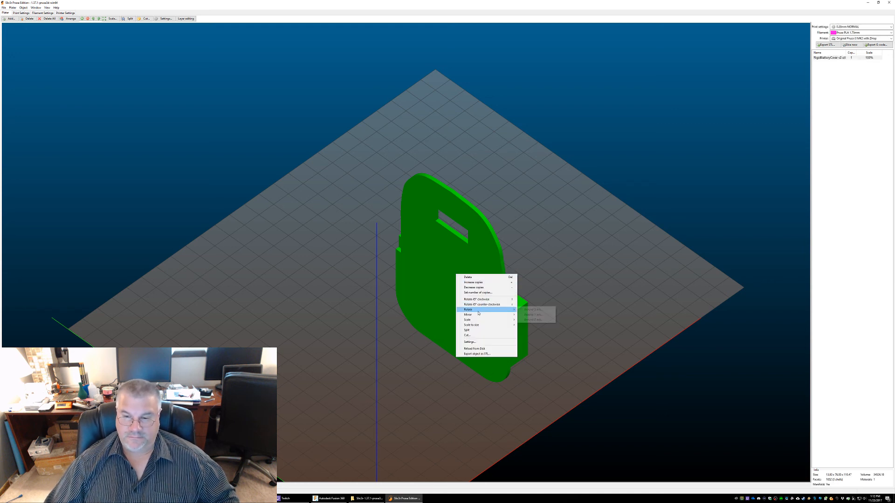
left_click(533, 315)
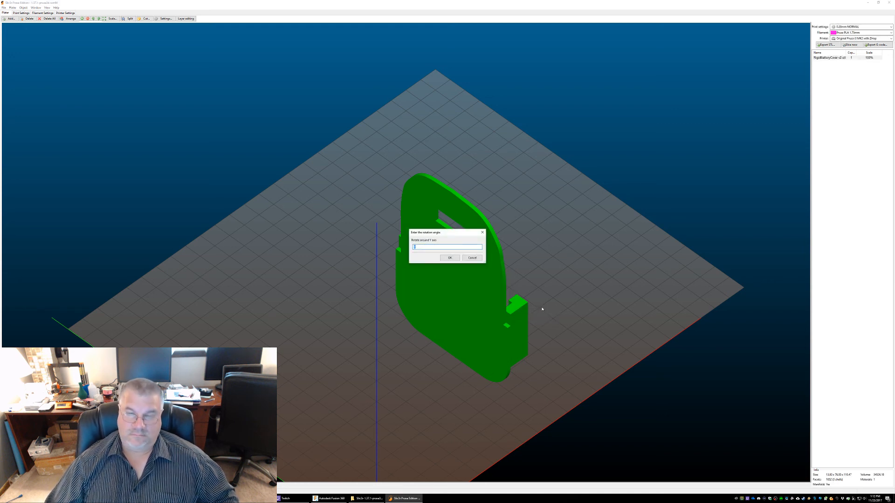
key("Return")
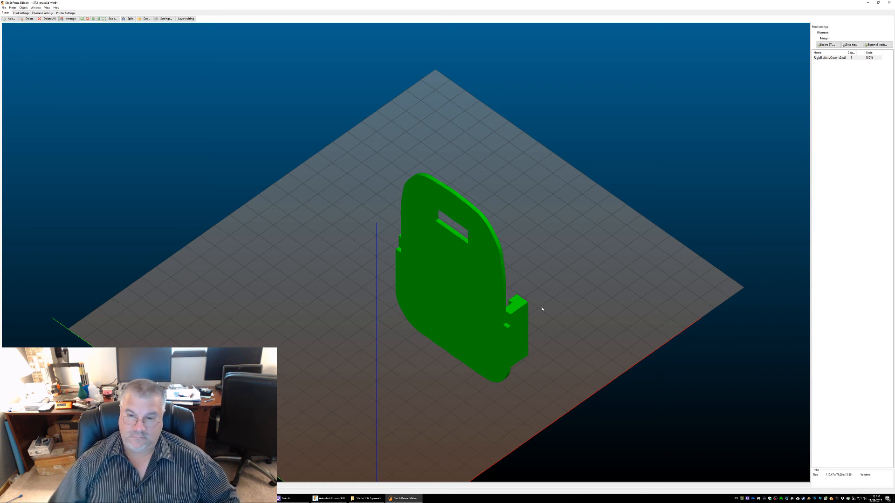
Flip the cover around the Y axis so its rails and block face up, and arrange it on the bed
right_click(530, 273)
mouse_move(573, 308)
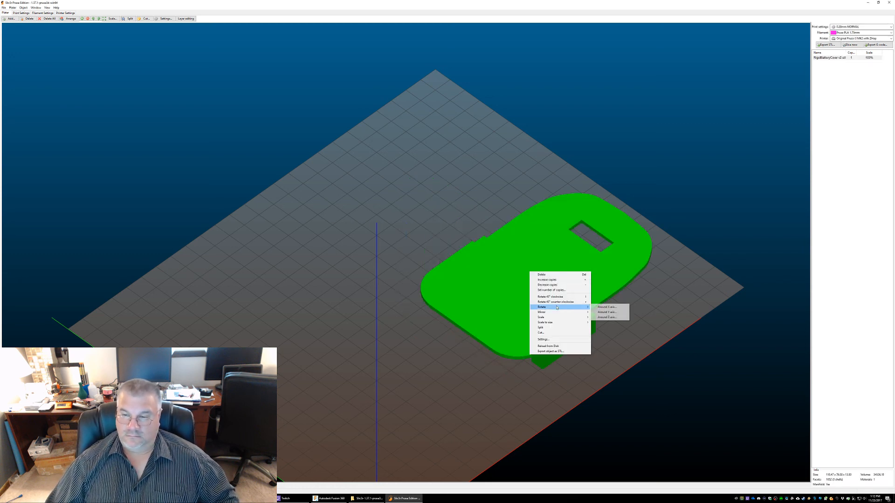
left_click(606, 312)
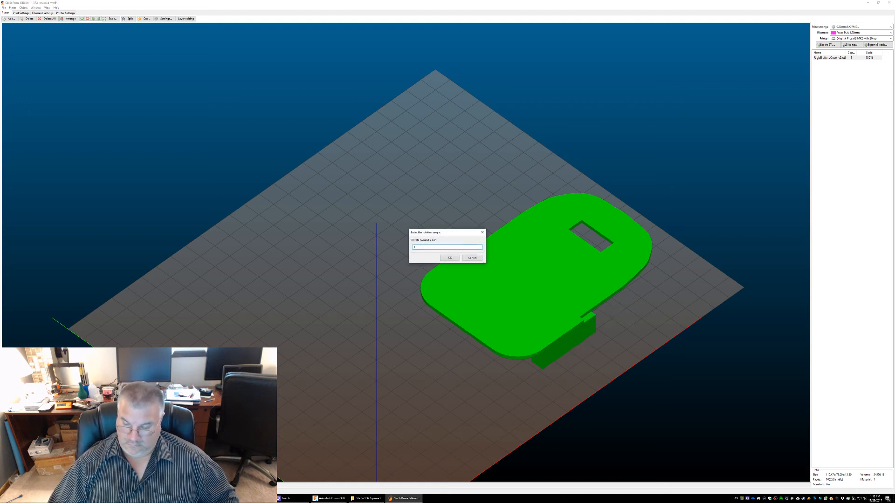
key("Return")
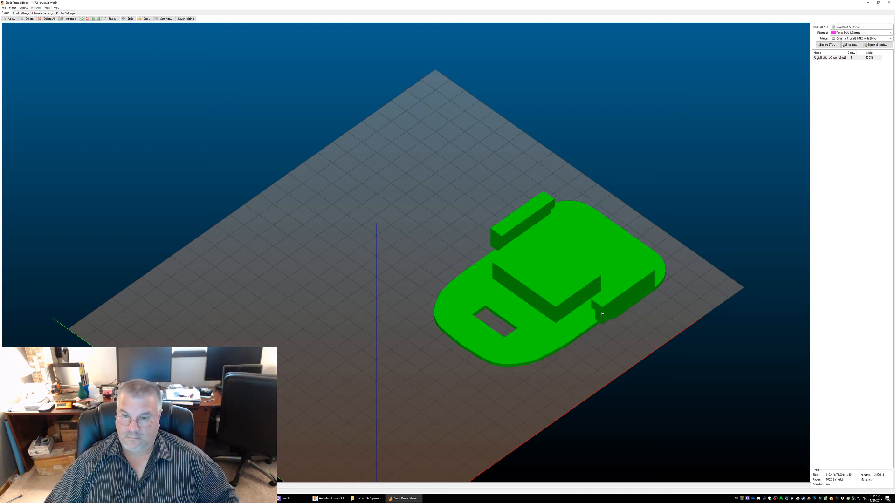
left_click(69, 19)
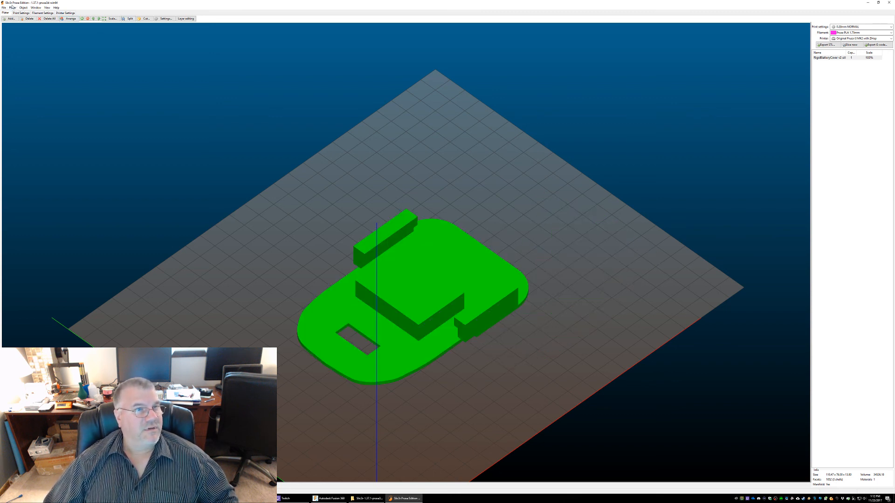
Change the infill fill density in the print settings and check the skirt and brim settings
left_click(21, 13)
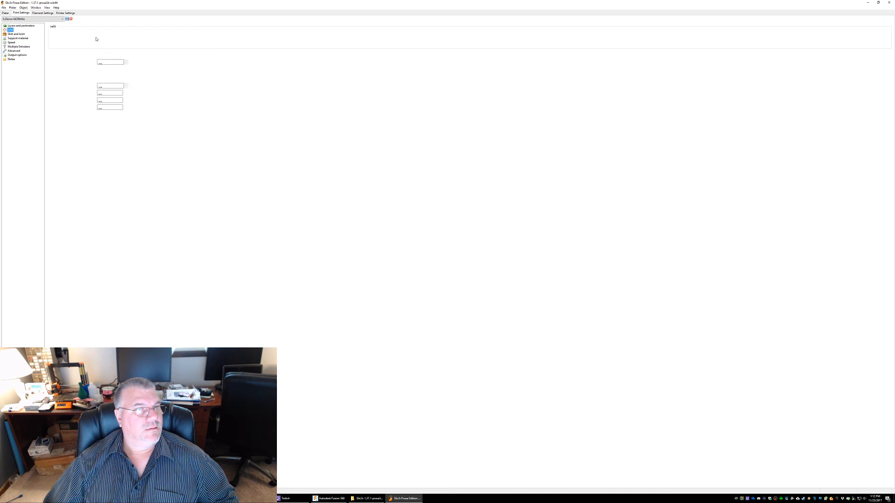
left_click(106, 33)
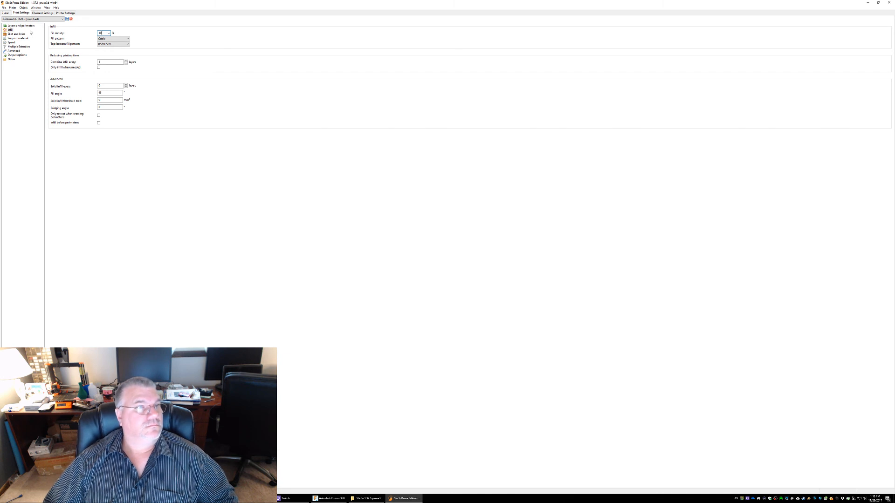
left_click(17, 34)
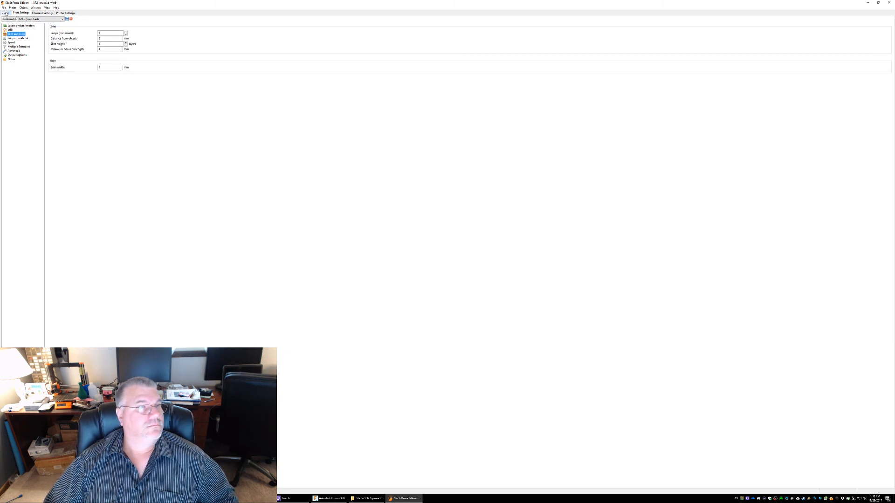
left_click(5, 12)
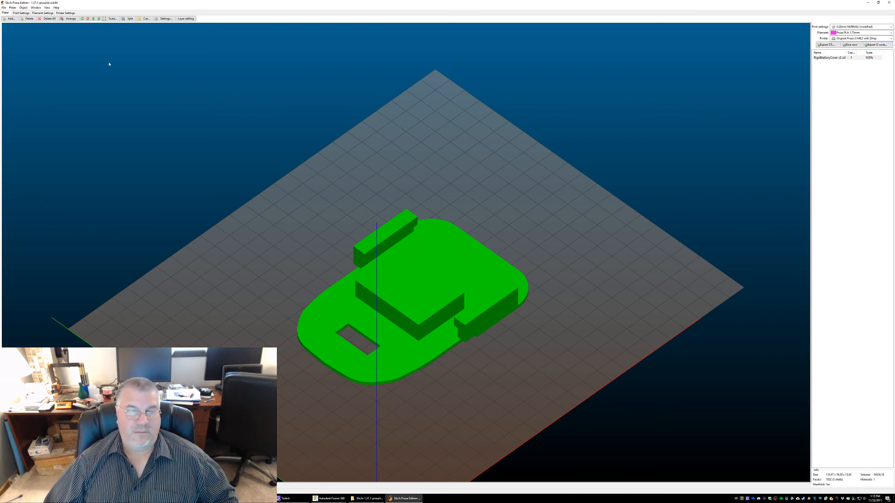
Enable support material generation in the print settings and accept turning on Detect bridging perimeters
left_click(22, 13)
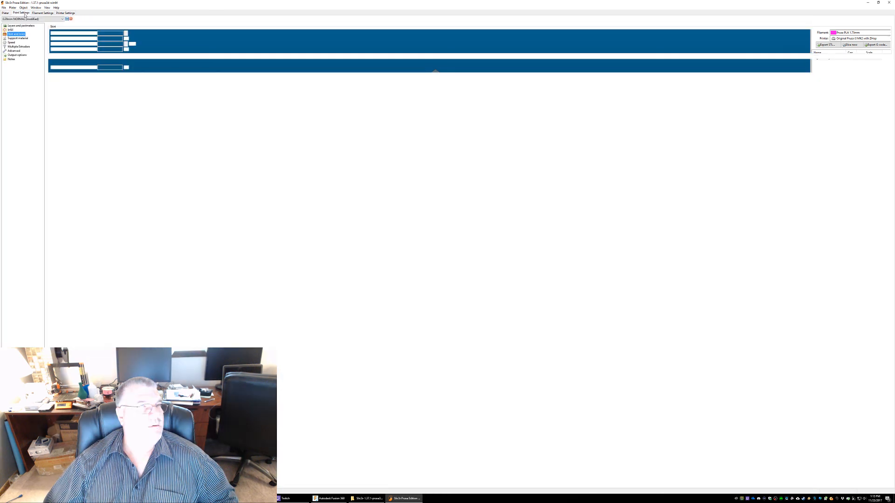
left_click(14, 39)
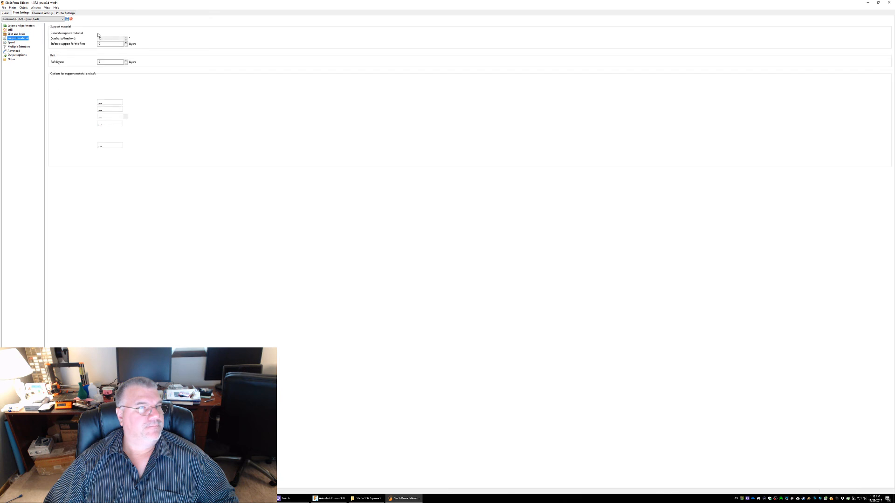
left_click(98, 33)
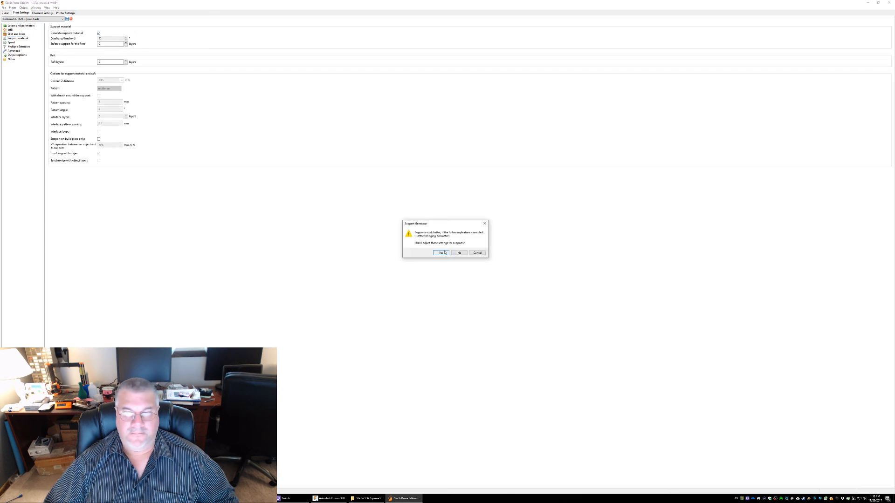
left_click(445, 253)
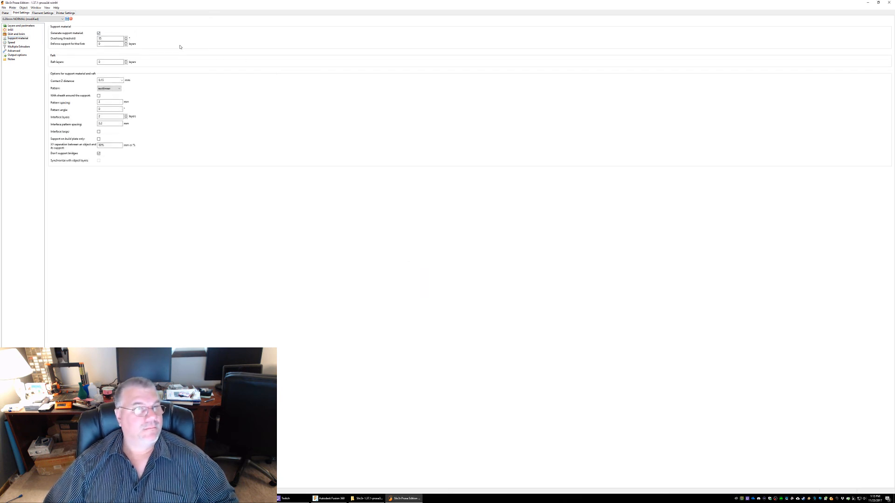
Check the layer and filament settings and export the cover's G-code as RigidBatteryCover v2.gcode into the RigidBatteryCover folder
left_click(16, 27)
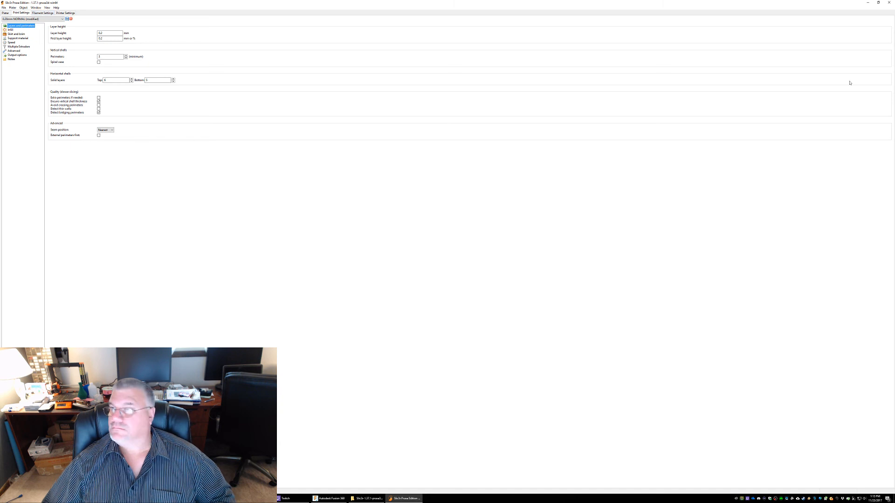
left_click(47, 13)
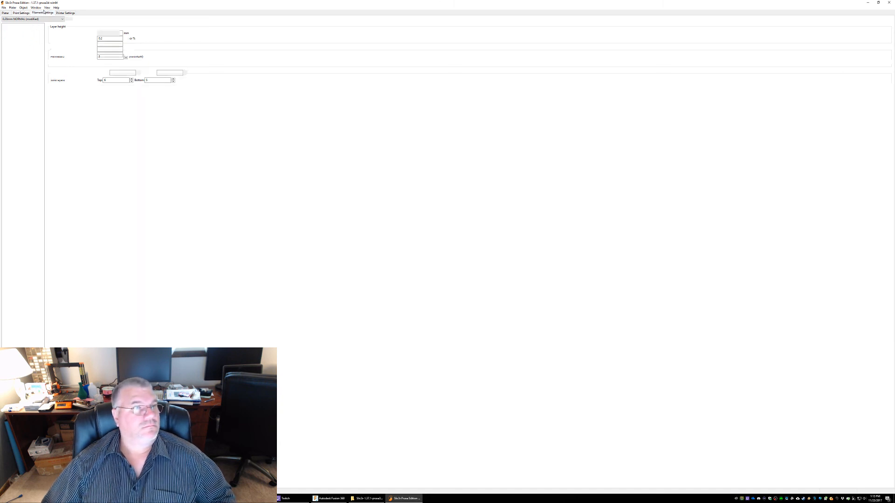
left_click(4, 13)
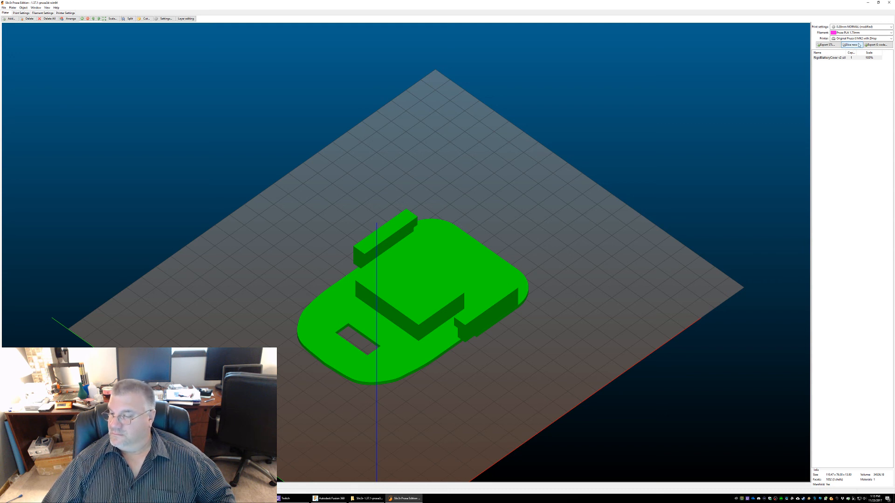
left_click(877, 45)
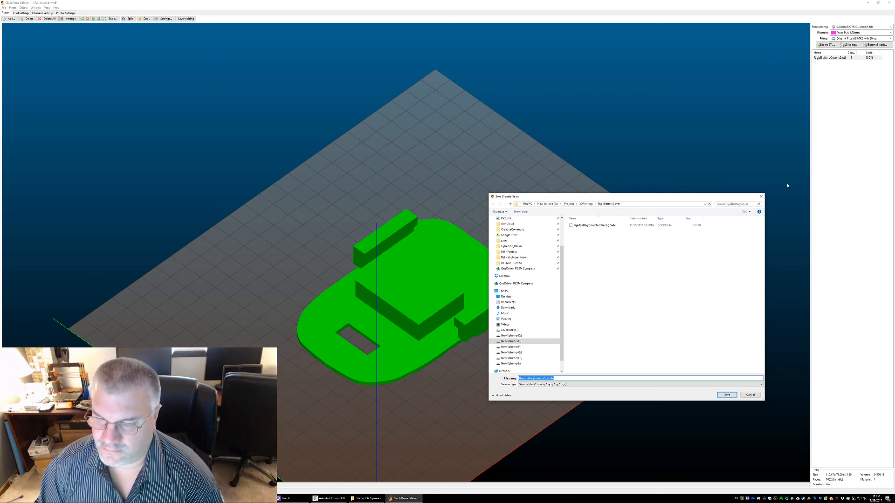
left_click(727, 395)
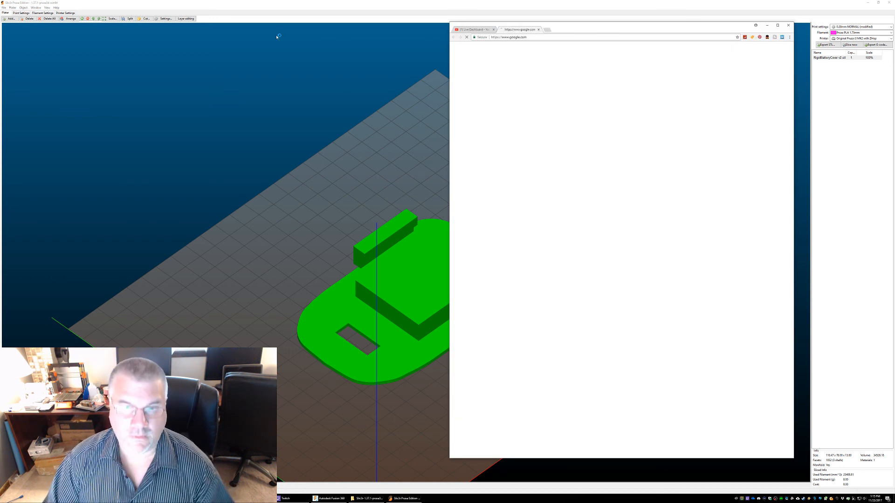
Open OctoPrint in the browser, separate it into its own window and connect it to the printer
left_click(533, 37)
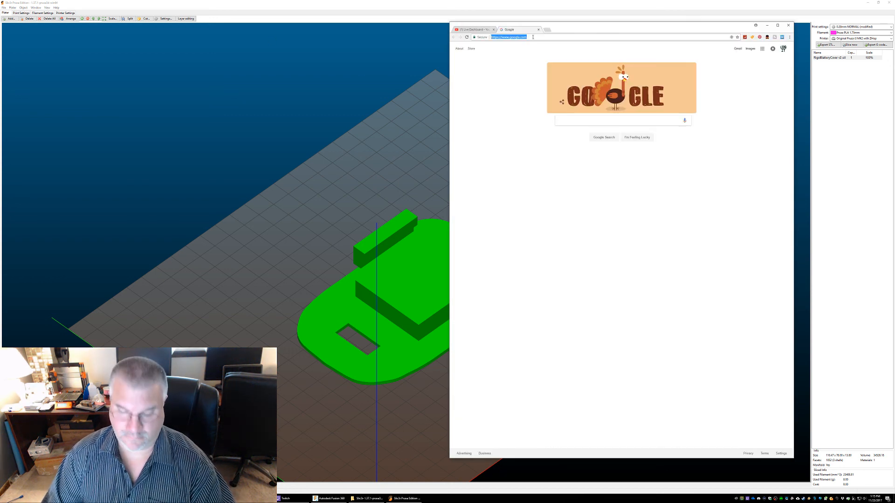
type("octo")
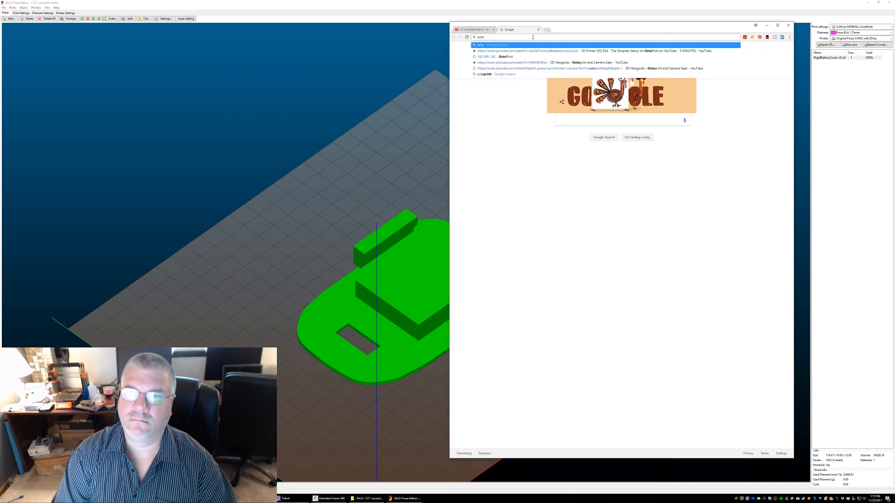
key("Down")
key("Down")
key("Return")
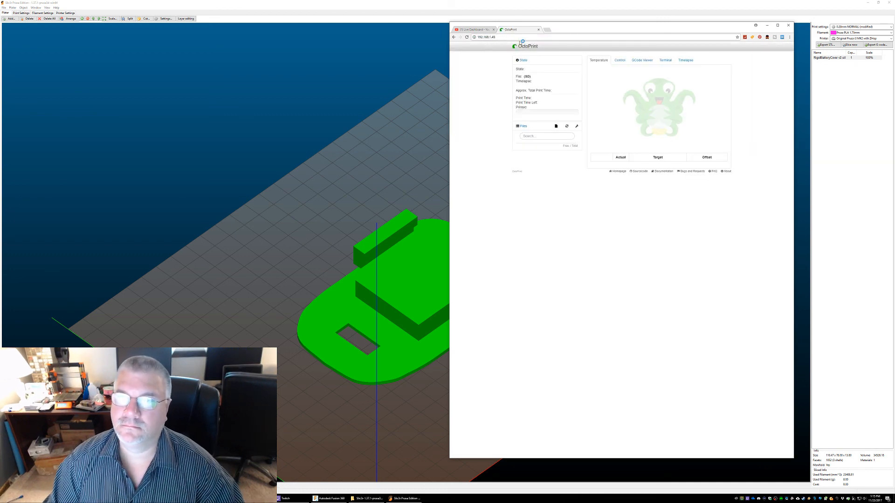
left_click_drag(513, 29, 73, 13)
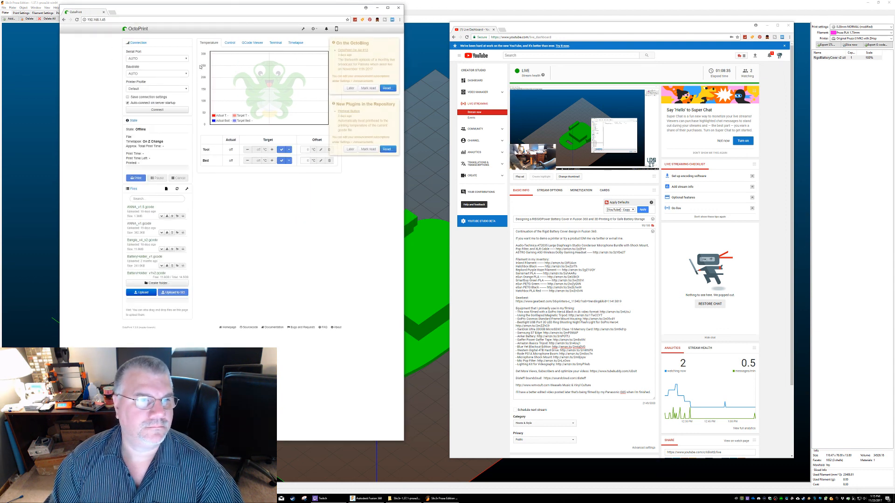
left_click(153, 110)
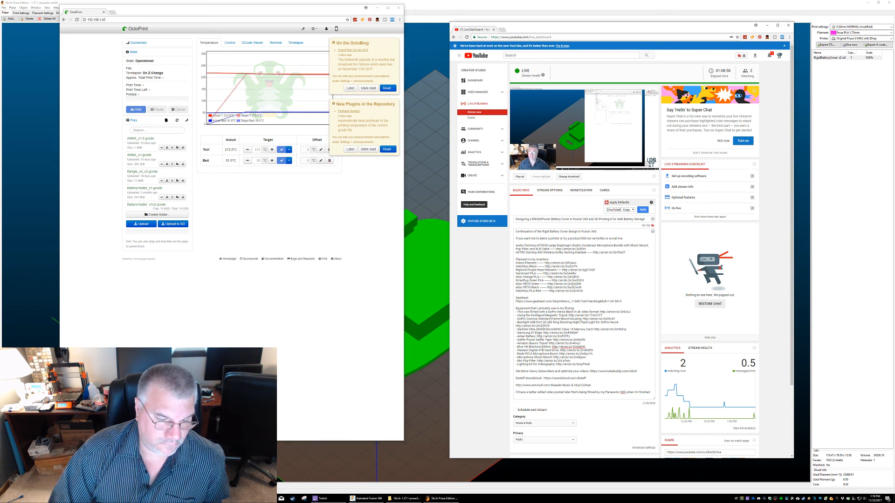
Minimize the YouTube dashboard and Slic3r windows and place the OctoPrint window beside the live chat
key("super+Down")
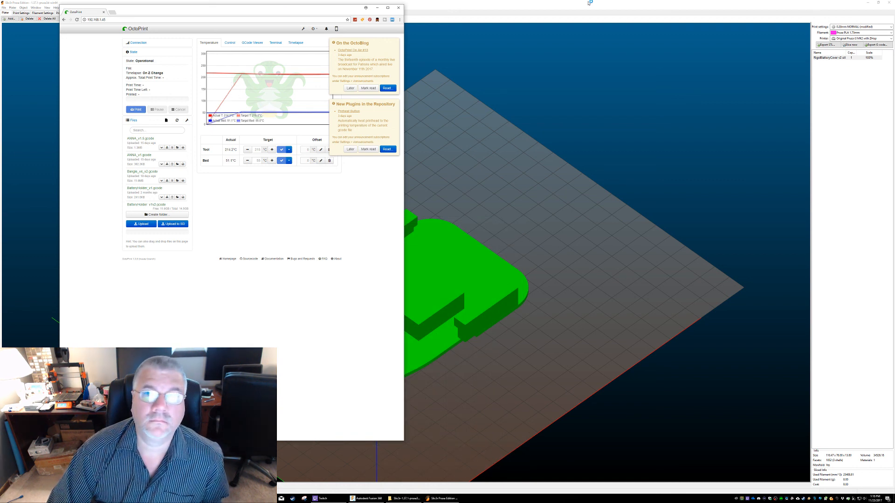
left_click(868, 1)
left_click(868, 1)
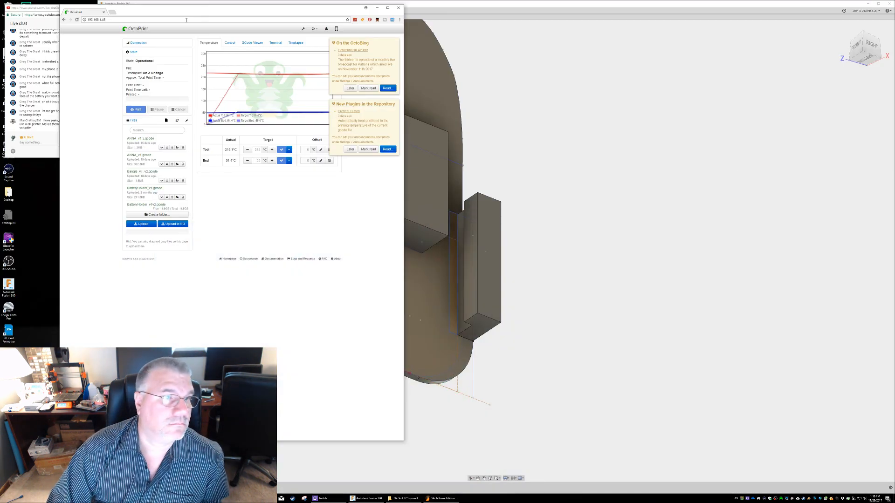
left_click_drag(166, 9, 201, 11)
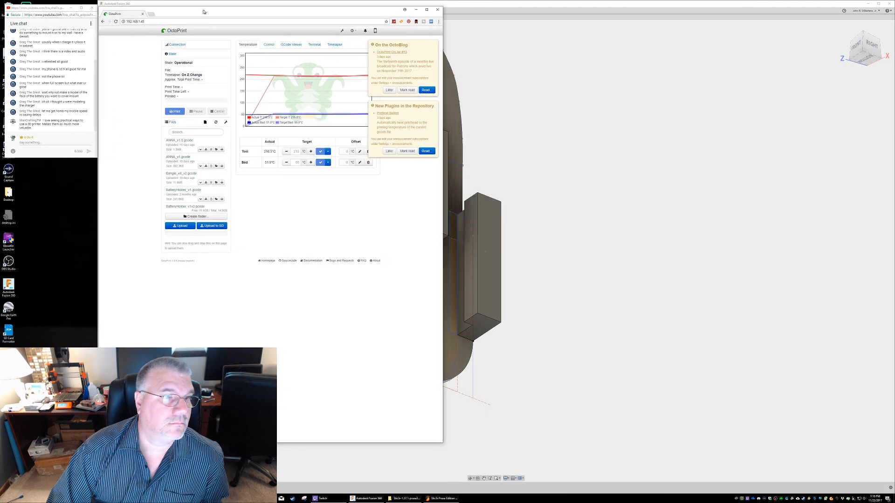
left_click(68, 128)
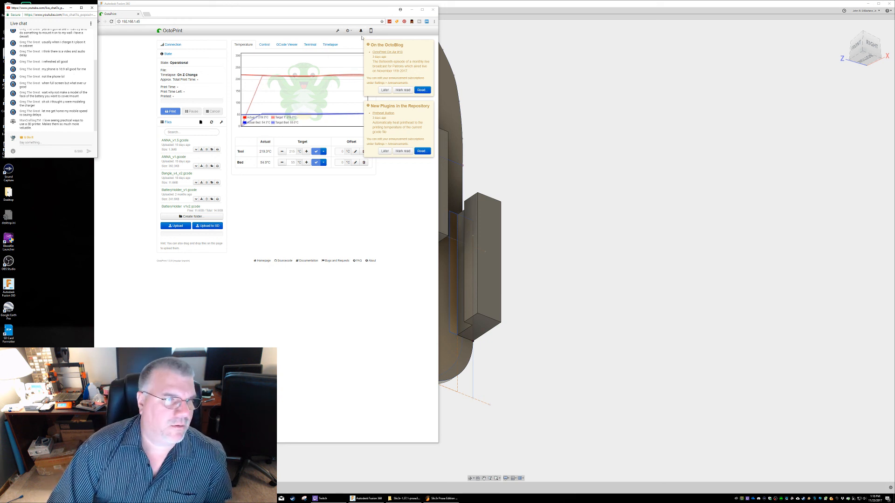
Switch to Fusion 360 and examine the battery cover's block, rails and back face
left_click(517, 96)
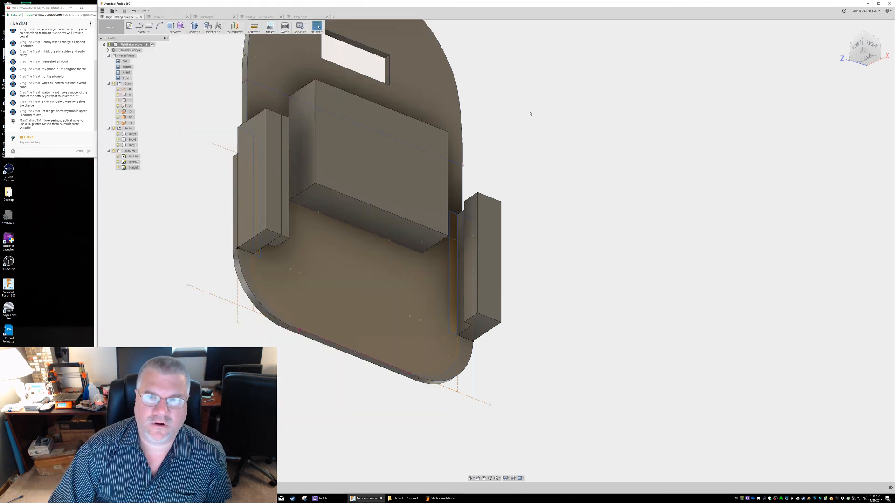
middle_click_drag(562, 252, 564, 251)
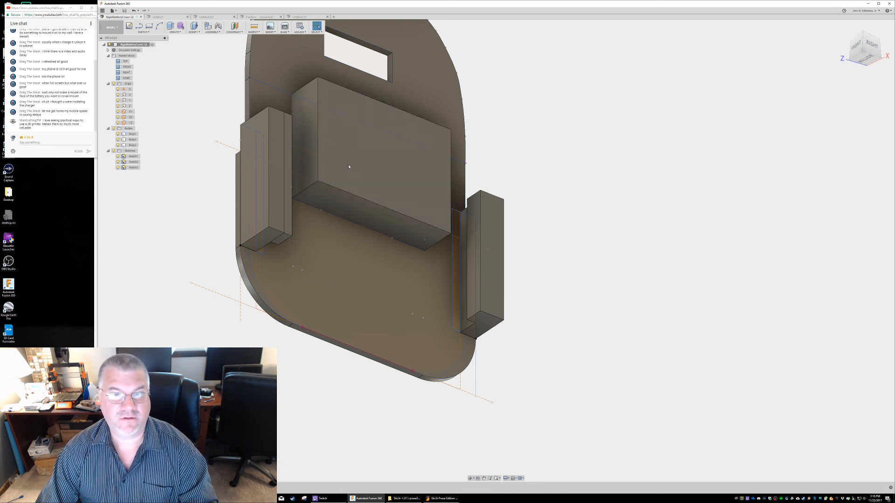
middle_click_drag(352, 163, 401, 178, "shift")
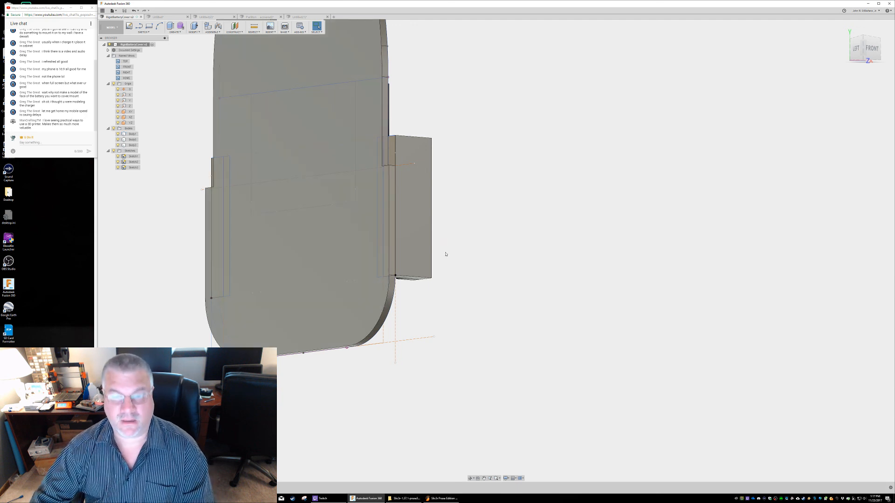
Return to OctoPrint and upload RigidBatteryCoverTestPiece.gcode from _Projects\3DPrinting\RigidBatteryCover on drive E
left_click(261, 498)
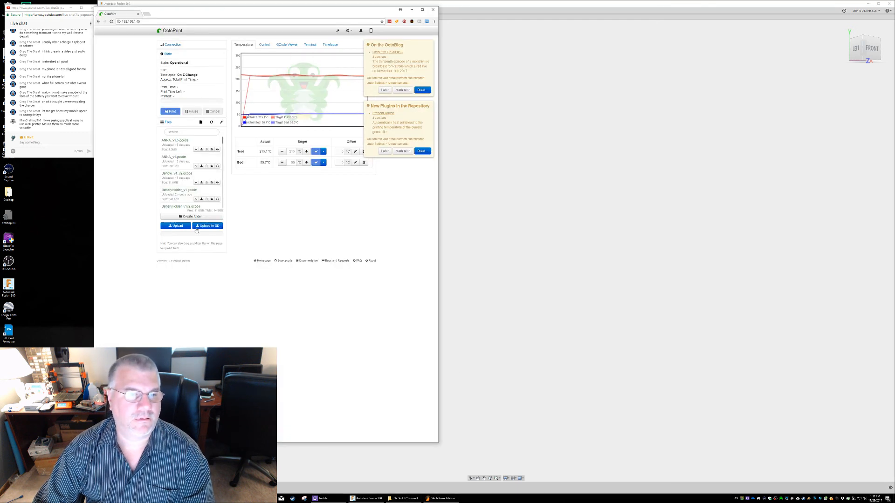
left_click(177, 226)
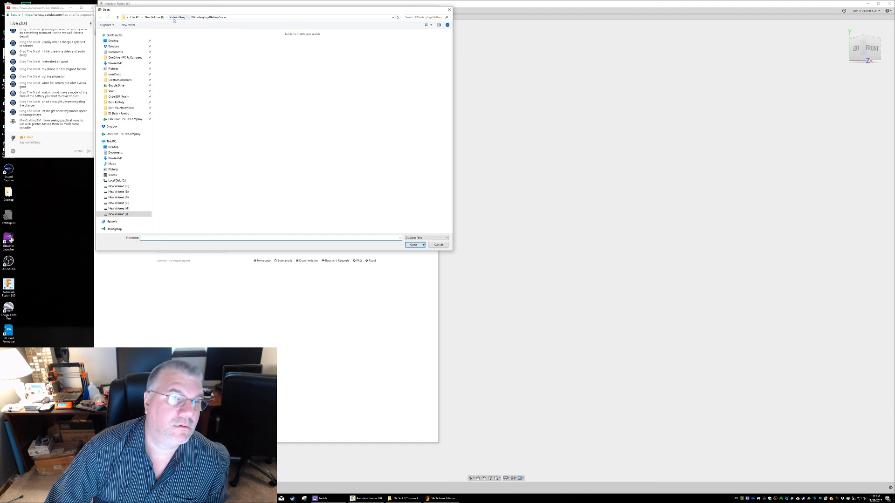
left_click(438, 245)
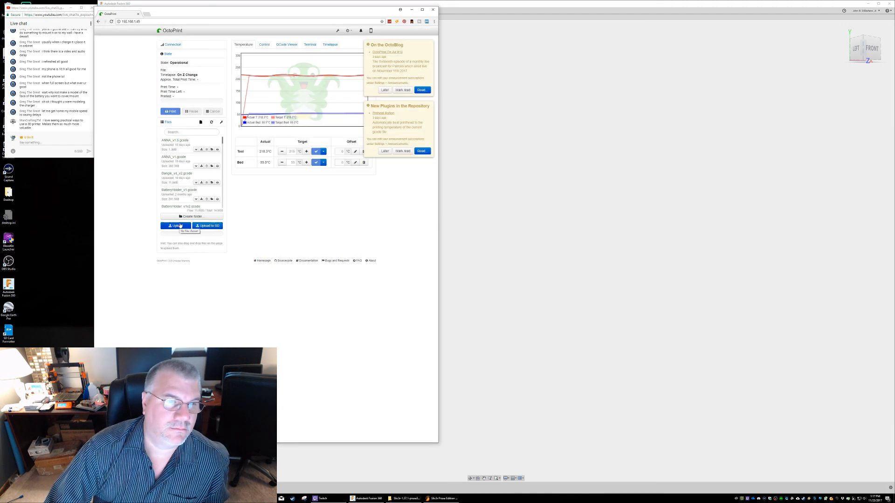
left_click(179, 226)
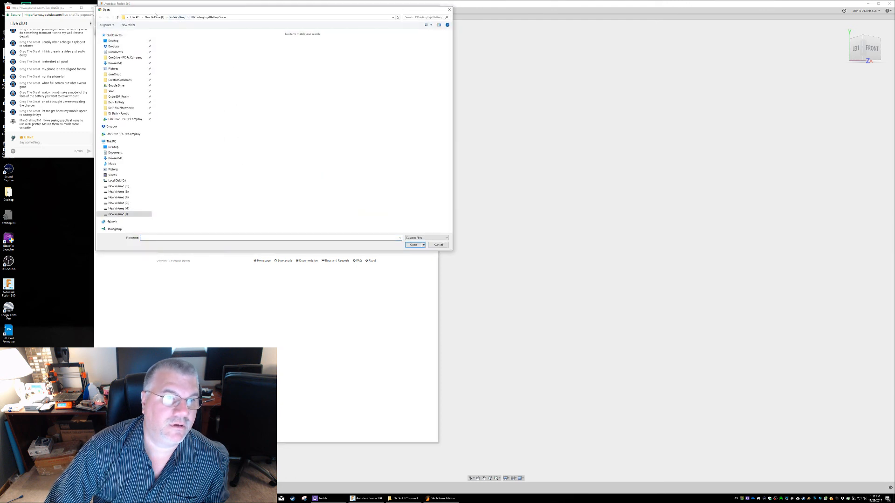
left_click(126, 191)
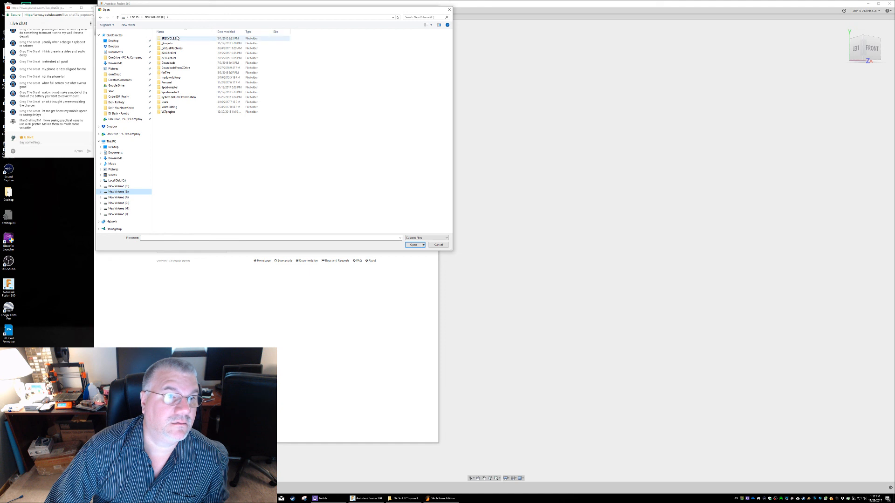
double_click(172, 44)
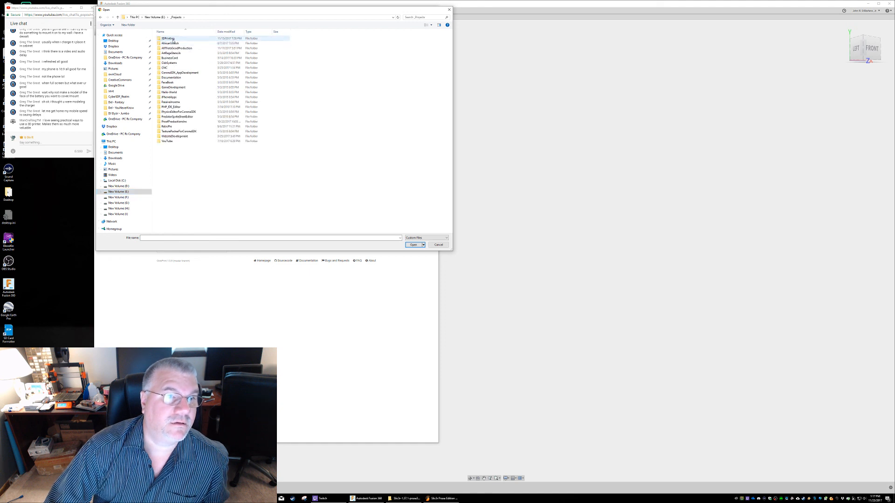
double_click(173, 39)
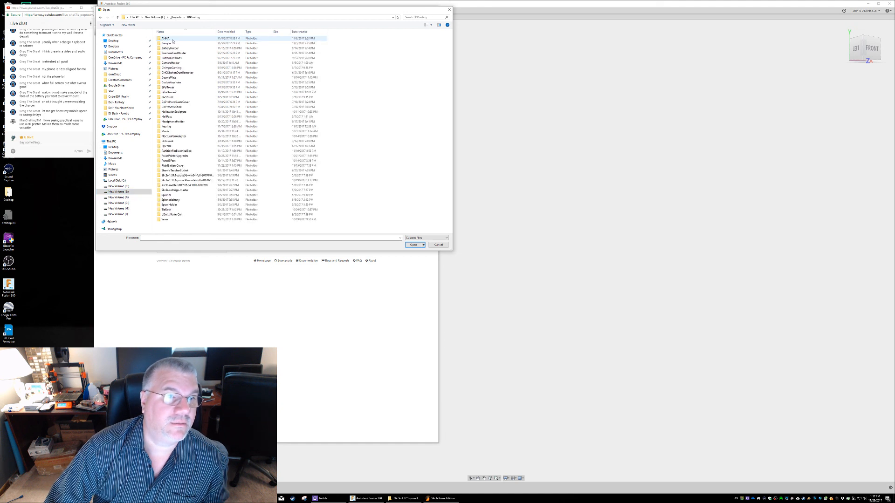
double_click(172, 166)
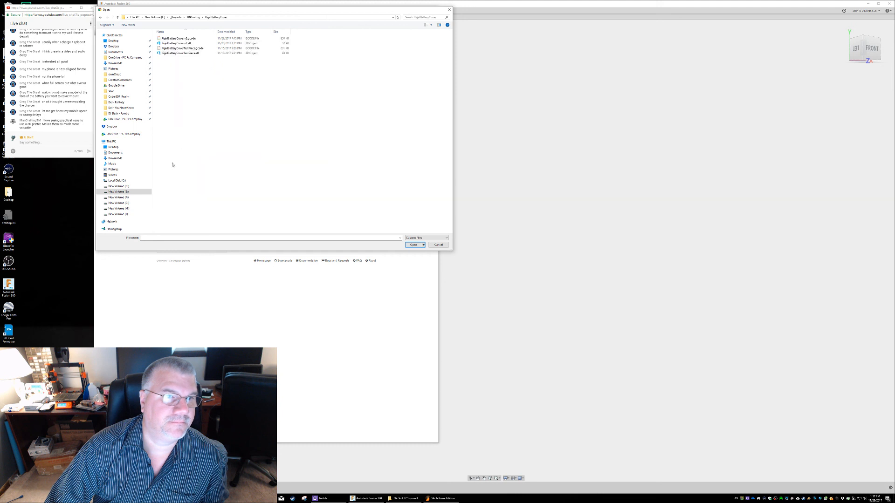
left_click(182, 49)
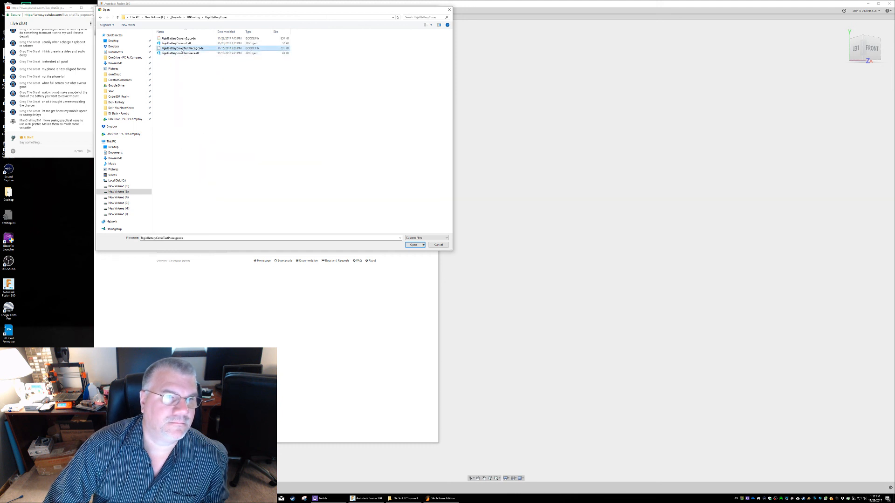
left_click(422, 245)
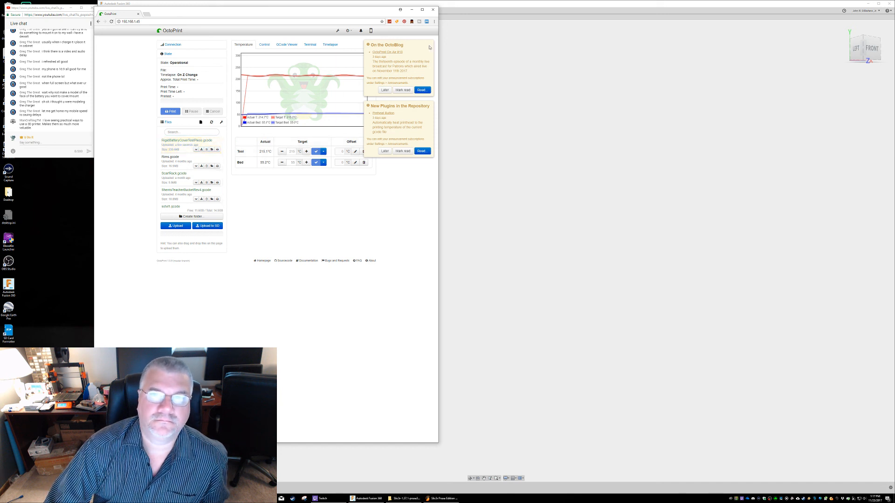
Postpone the OctoBlog and new-plugin announcements and load RigidBatteryCoverTestPiece.gcode as the current print file
left_click(385, 91)
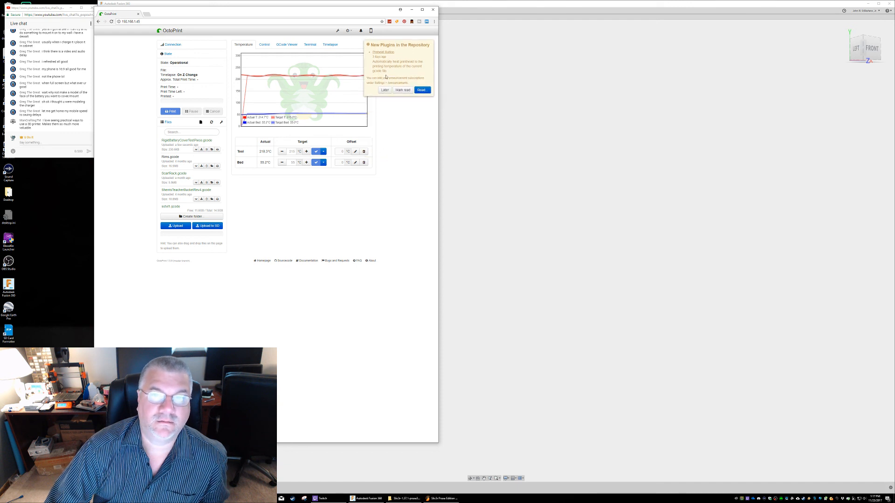
left_click(385, 91)
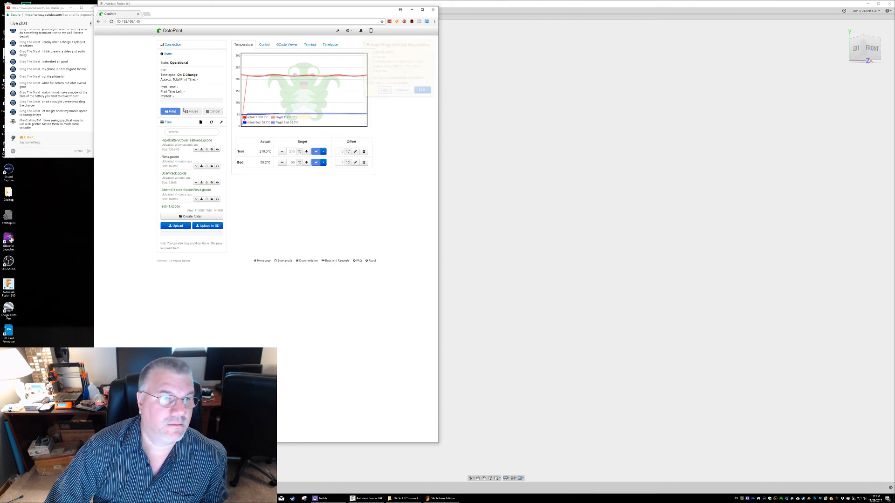
left_click(182, 142)
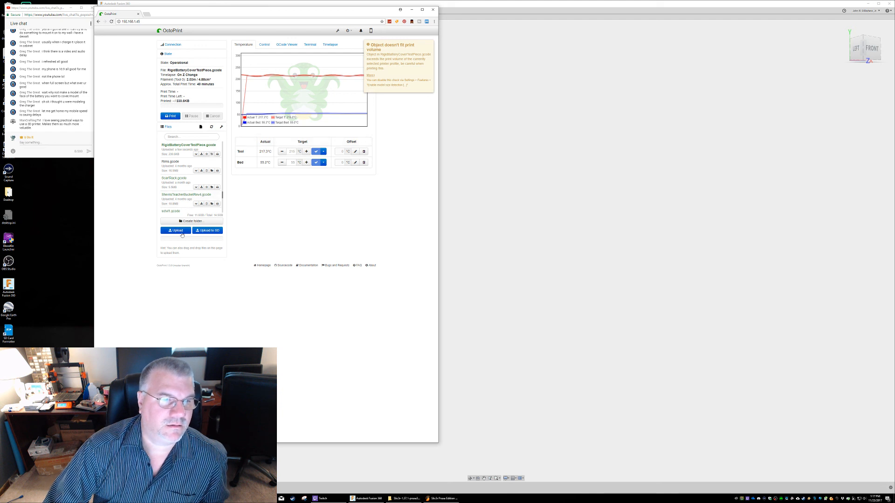
Upload RigidBatteryCover_v2.gcode to OctoPrint and dismiss the print volume notification
left_click(179, 232)
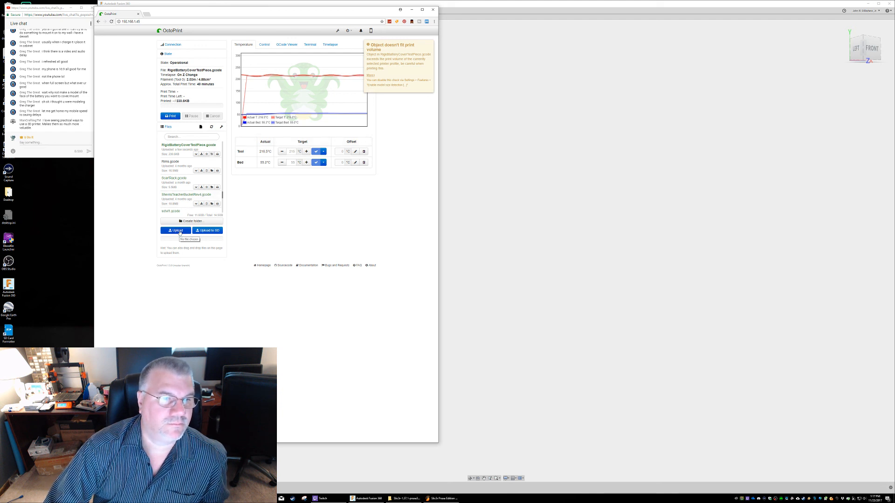
double_click(177, 38)
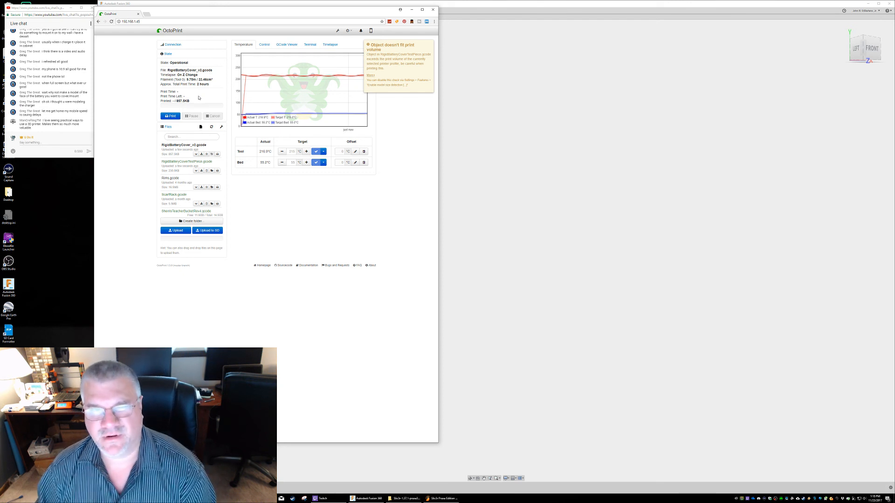
left_click(429, 49)
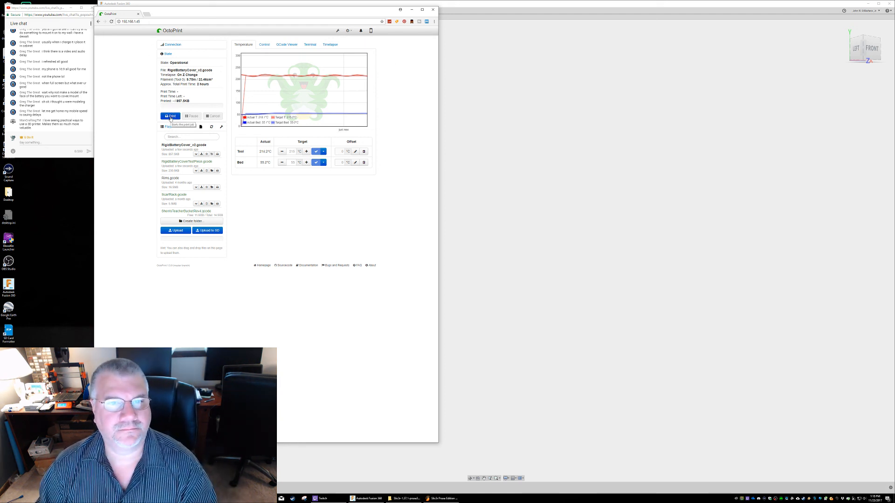
Preview the battery cover's first layer in the GCode viewer and start printing RigidBatteryCover_v2.gcode
left_click(287, 45)
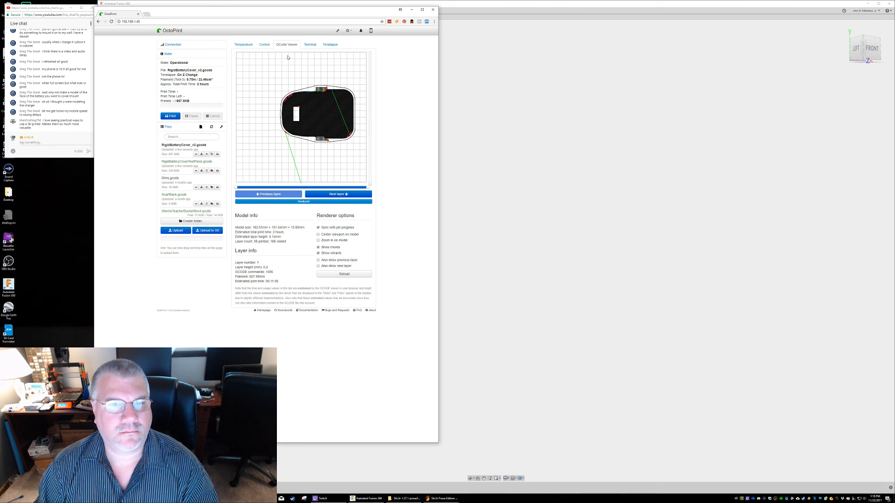
left_click(171, 116)
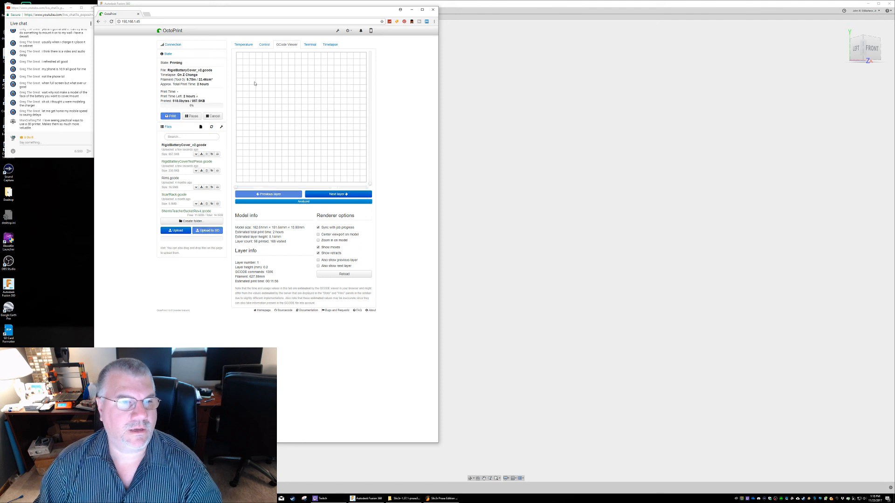